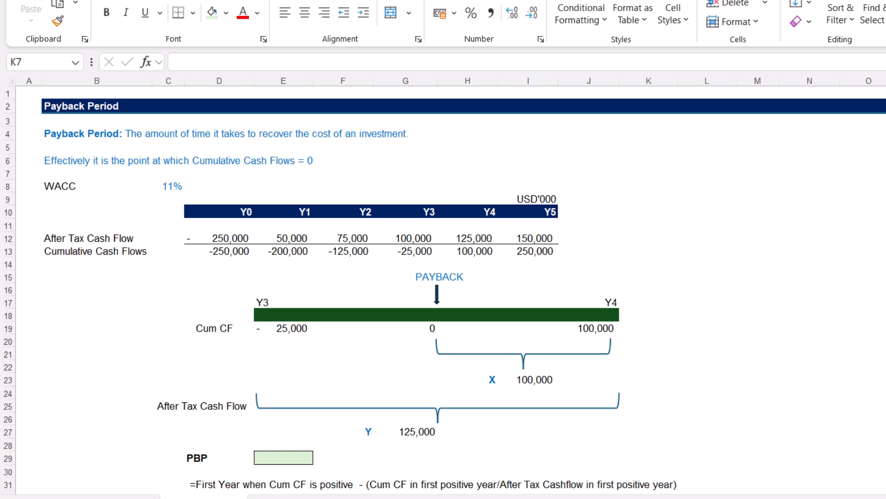
Examine the Y0–Y5 after-tax and cumulative cash flows, especially the change of sign between Y3 and Y4.
{"action": "left_click", "coordinate": [247, 211]}
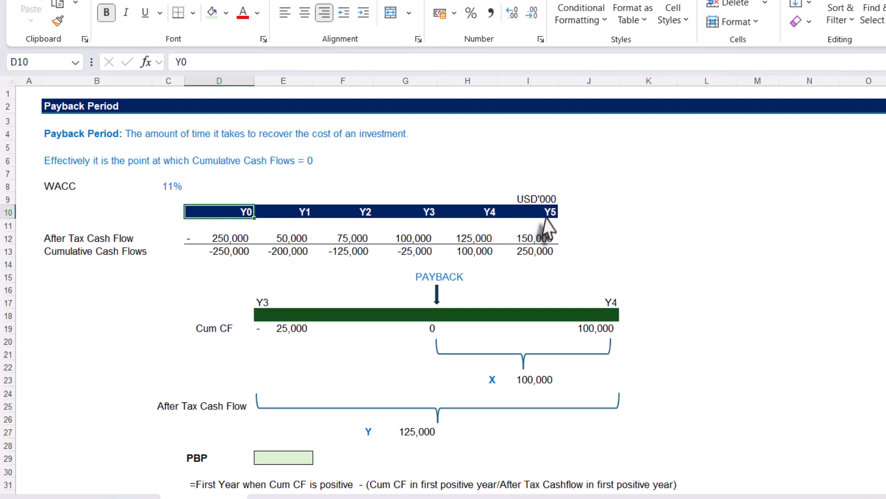
{"action": "left_click_drag", "start_coordinate": [218, 239], "coordinate": [535, 239]}
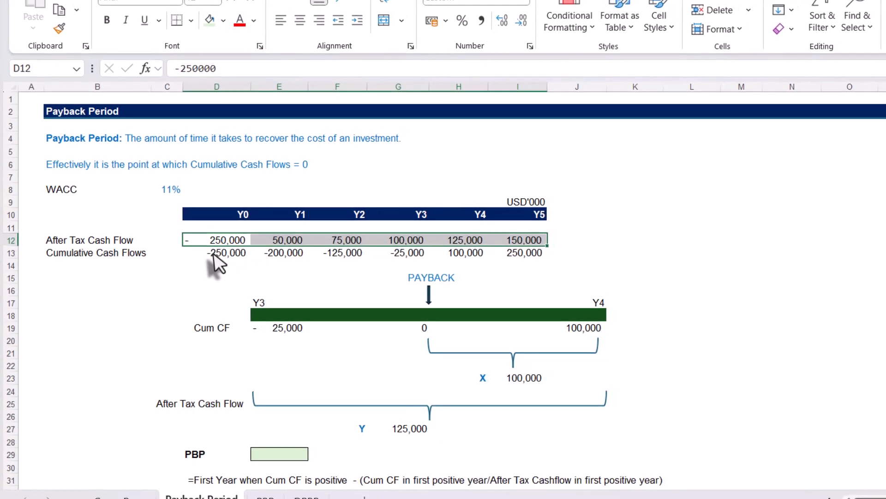
{"action": "left_click", "coordinate": [213, 255]}
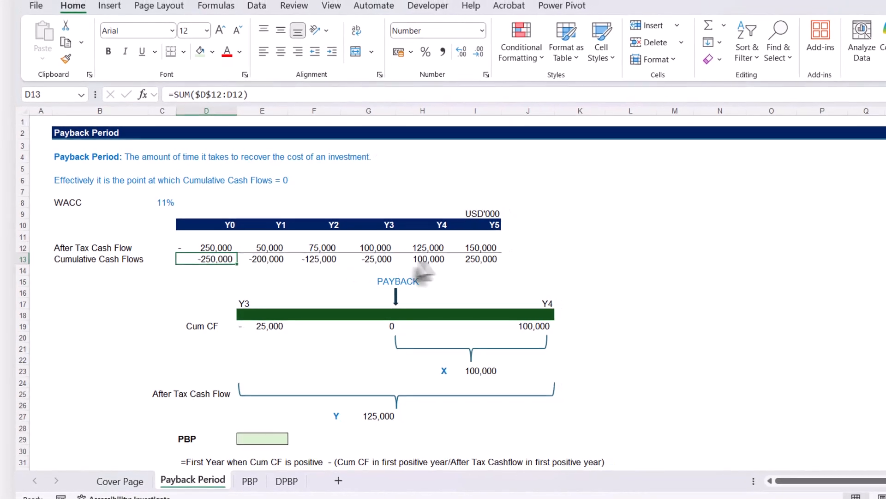
{"action": "left_click", "coordinate": [429, 259]}
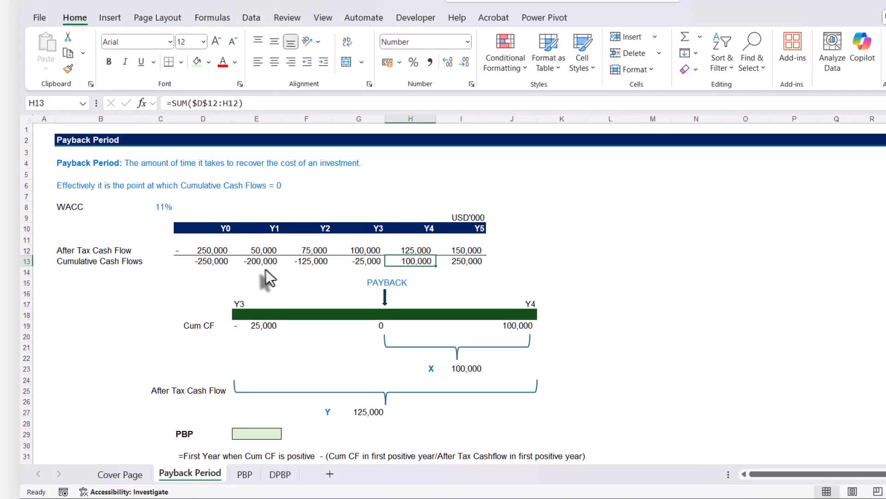
{"action": "left_click", "coordinate": [369, 261]}
{"action": "left_click", "coordinate": [398, 263]}
{"action": "left_click", "coordinate": [367, 262]}
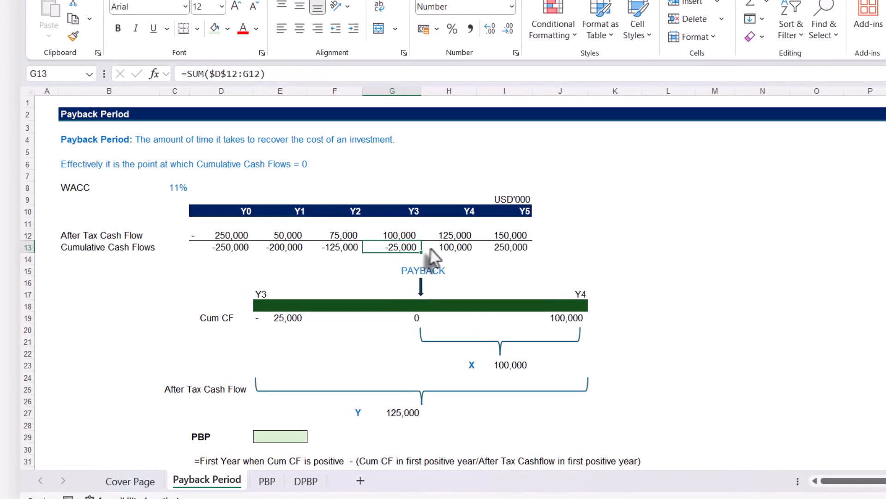
{"action": "left_click", "coordinate": [409, 260]}
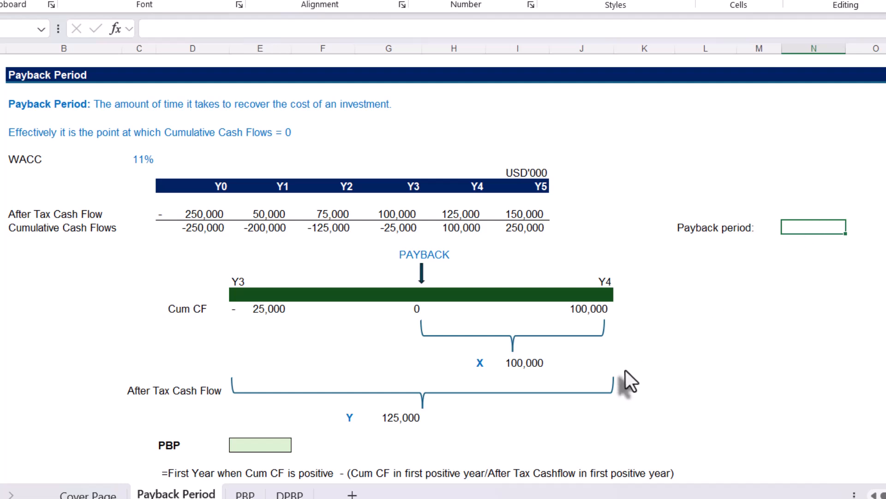
Calculate the payback period in N13 with the PBP function over the after-tax cash flows, =PBP(D12:I12).
{"action": "type", "text": "=pbp"}
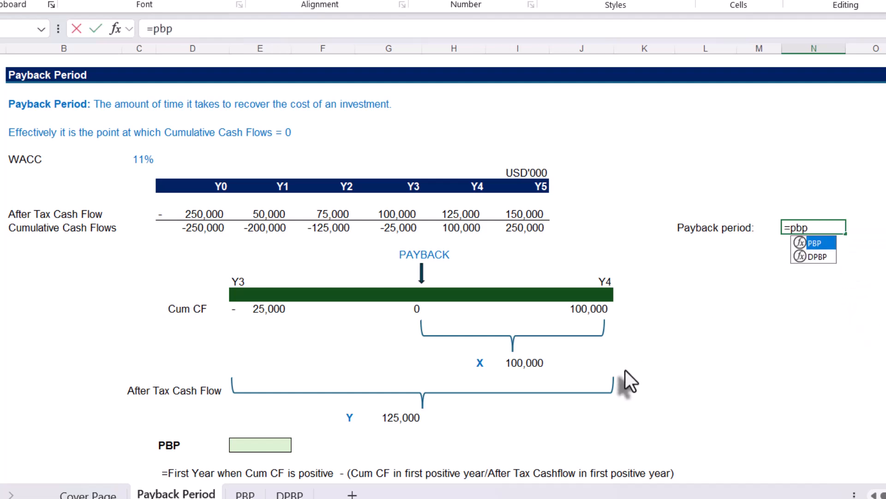
{"action": "key", "text": "Tab"}
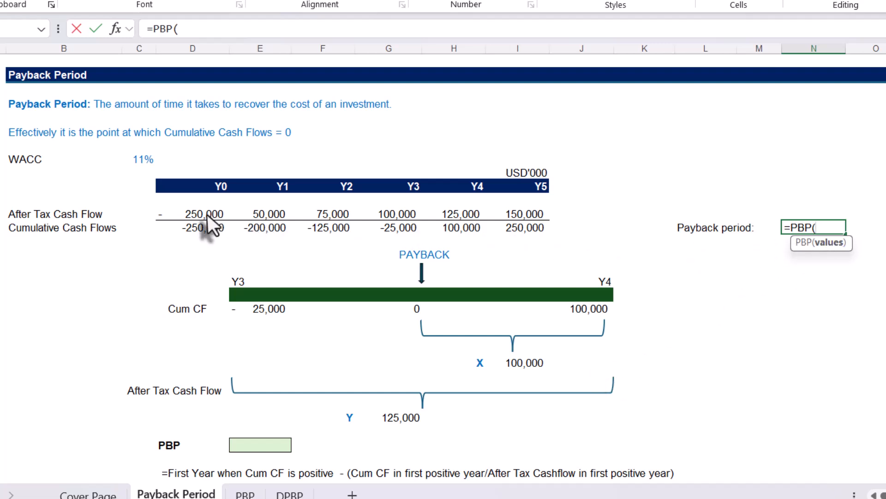
{"action": "left_click_drag", "start_coordinate": [206, 214], "coordinate": [511, 216]}
{"action": "type", "text": ")"}
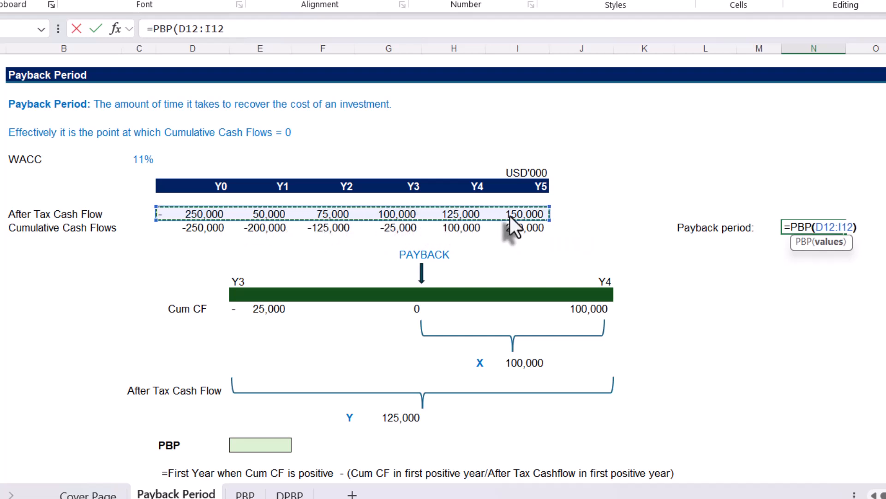
{"action": "key", "text": "Return"}
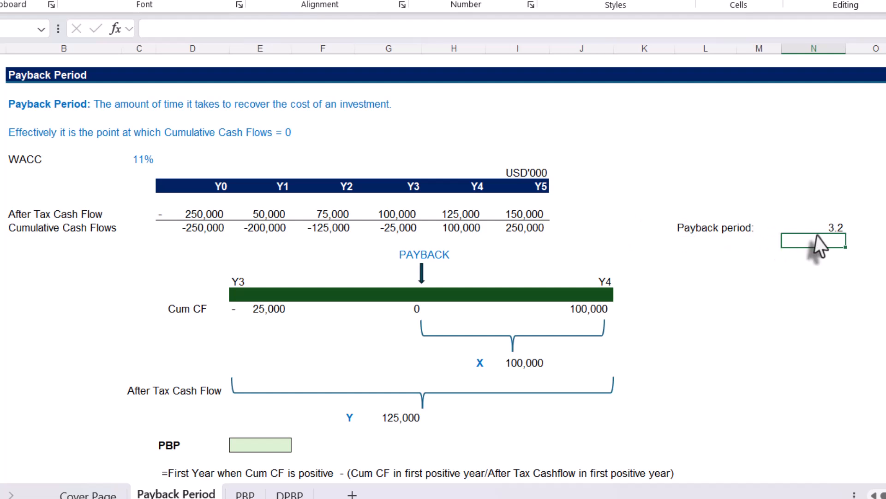
{"action": "key", "text": "Up"}
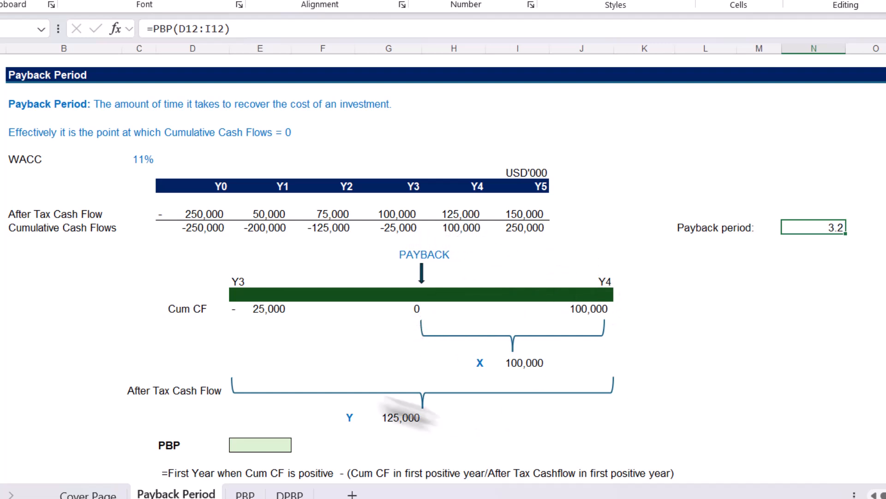
Examine the manual payback formula and the Y4 cash flow cells behind X and Y in the diagram.
{"action": "scroll", "coordinate": [389, 360], "scroll_direction": "down", "scroll_amount": 2}
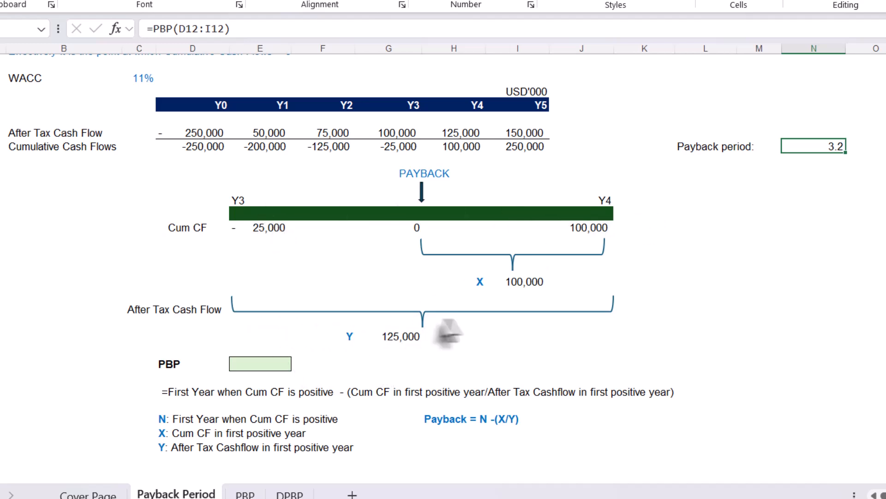
{"action": "left_click", "coordinate": [456, 133]}
{"action": "left_click", "coordinate": [363, 254]}
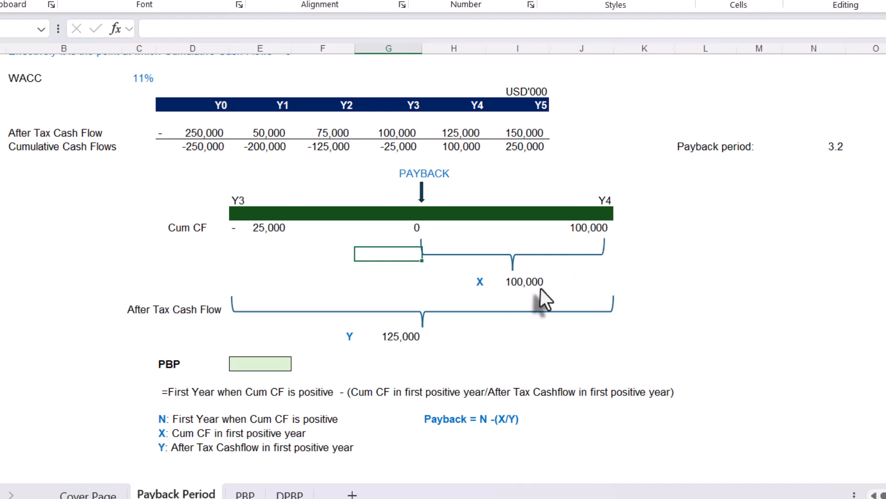
{"action": "left_click", "coordinate": [463, 152]}
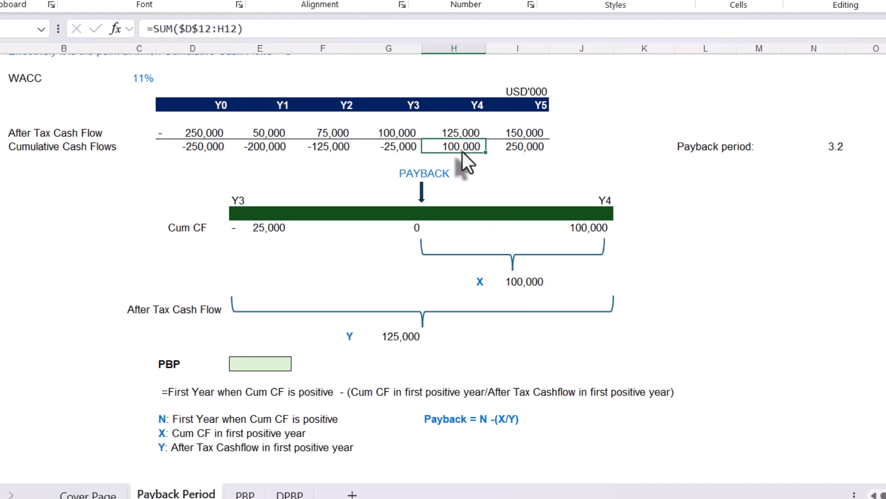
{"action": "left_click", "coordinate": [536, 283]}
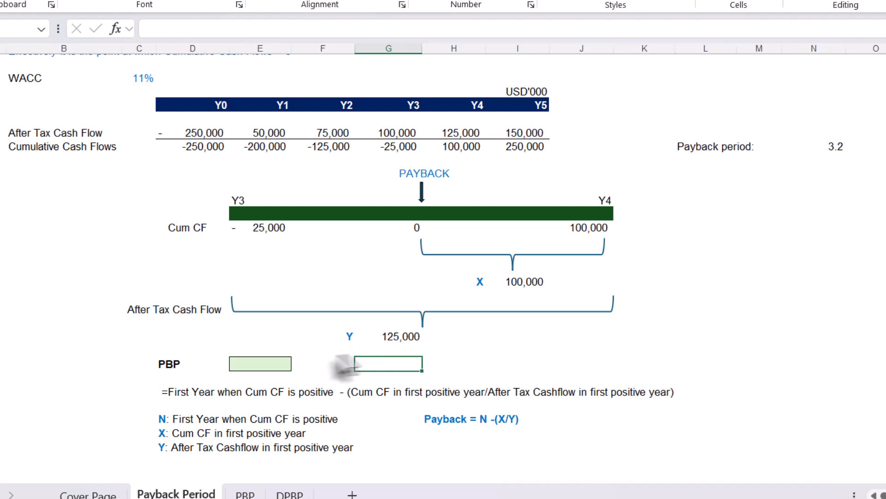
Enter the manual payback formula =4-H13/H12 in the green PBP cell below the diagram.
{"action": "left_click", "coordinate": [275, 367]}
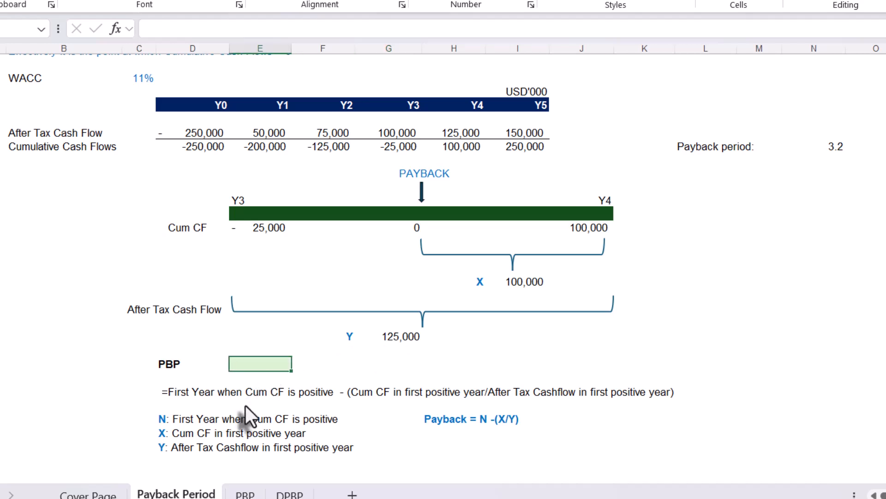
{"action": "type", "text": "=4-"}
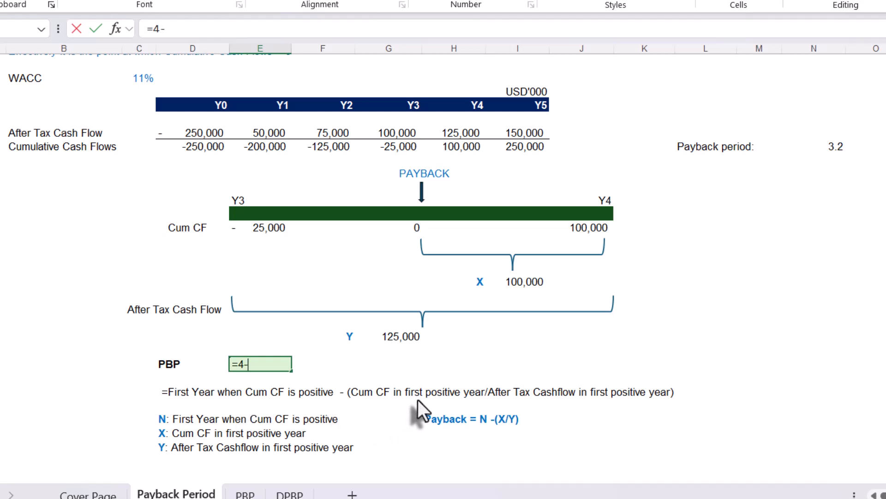
{"action": "left_click", "coordinate": [453, 145]}
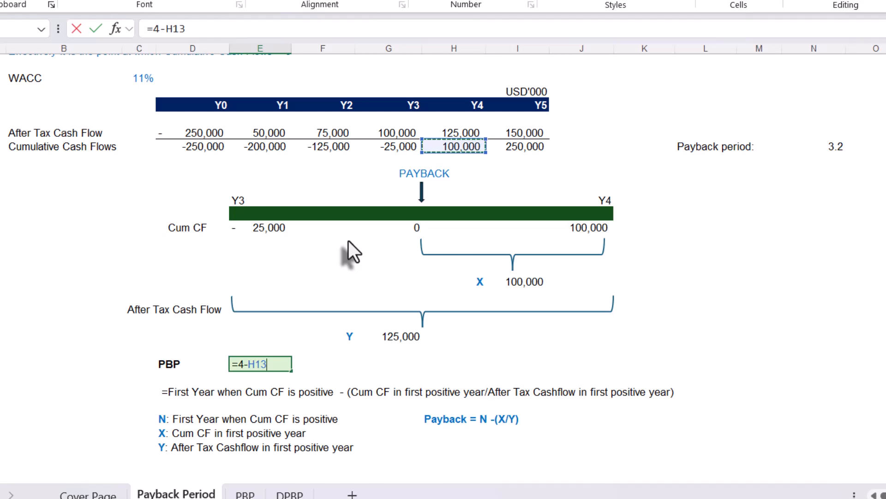
{"action": "type", "text": "/"}
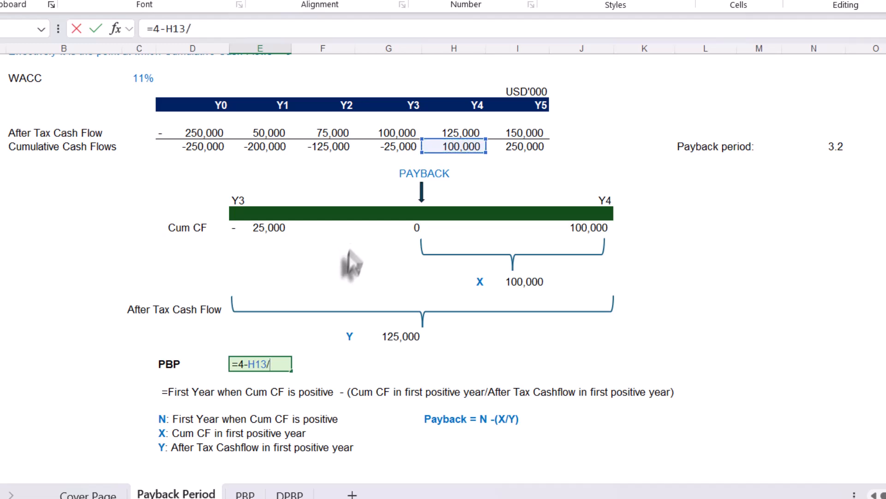
{"action": "left_click", "coordinate": [457, 133]}
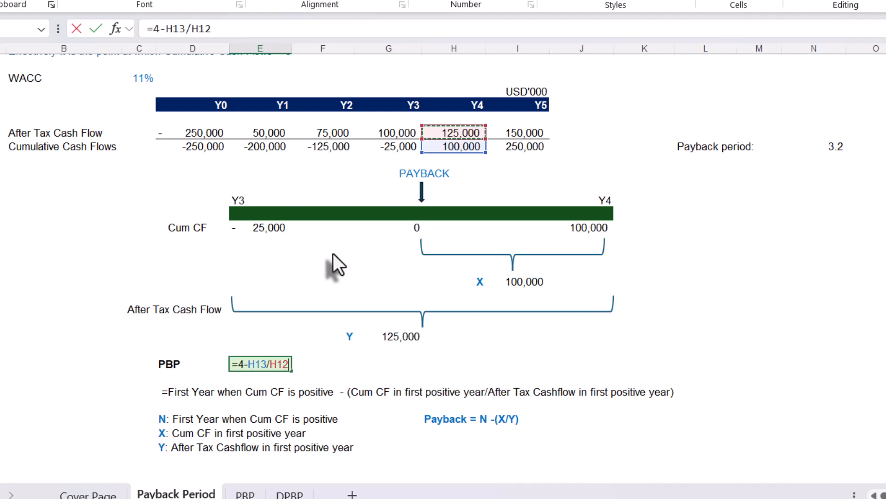
{"action": "key", "text": "Return"}
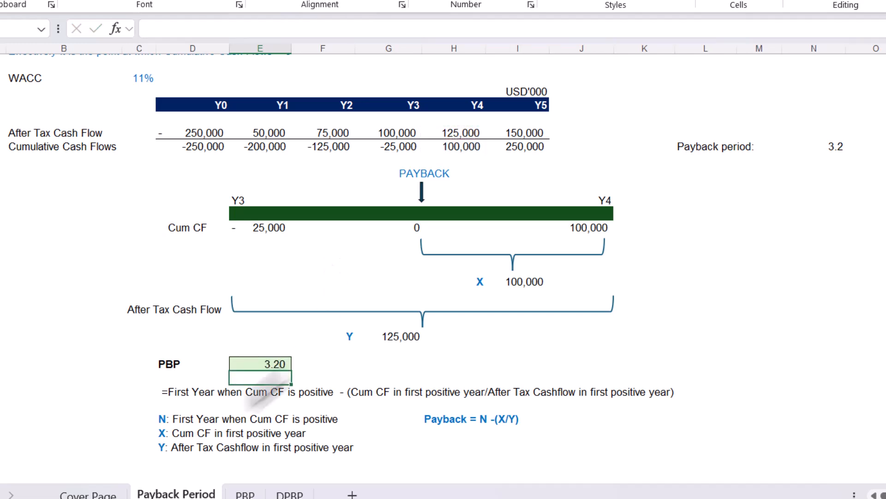
Compare the manual formula in the green PBP cell with the PBP function formula beside the Payback period label.
{"action": "left_click", "coordinate": [263, 363]}
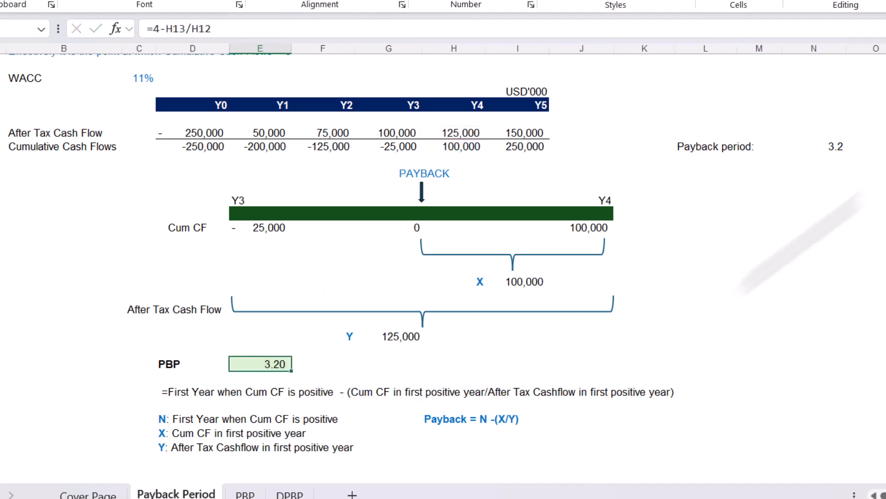
{"action": "left_click", "coordinate": [838, 148]}
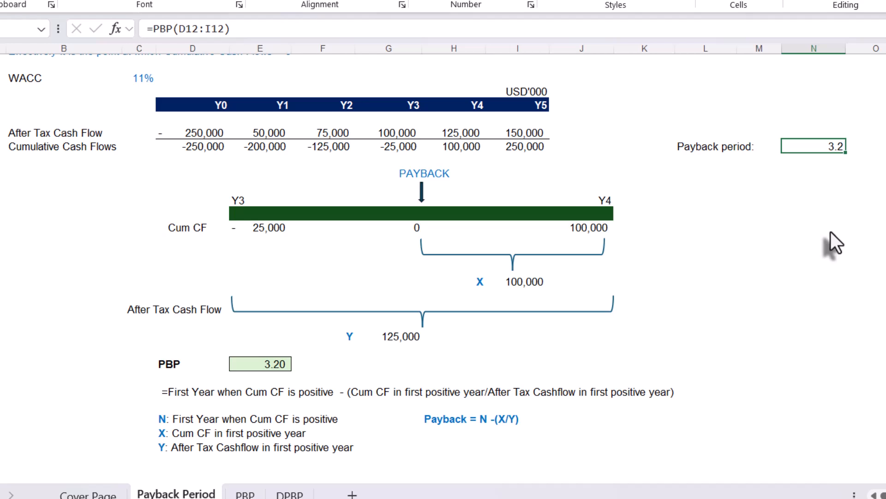
{"action": "double_click", "coordinate": [807, 145]}
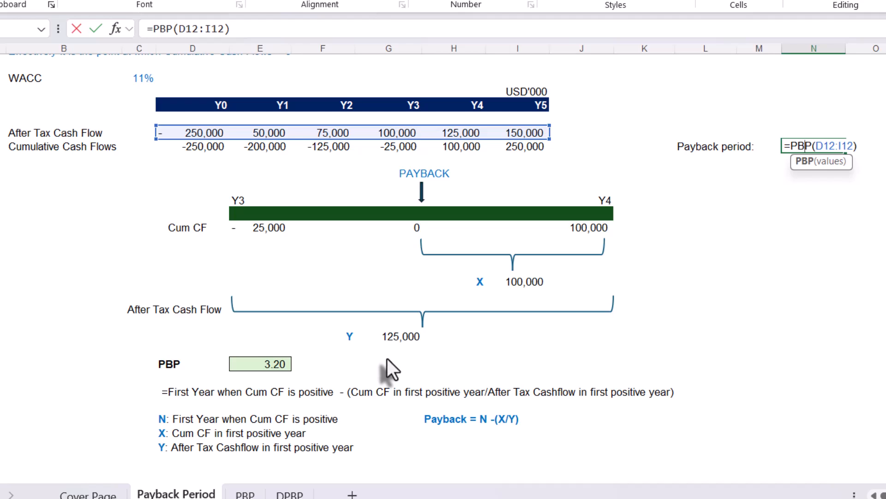
{"action": "key", "text": "ctrl+Return"}
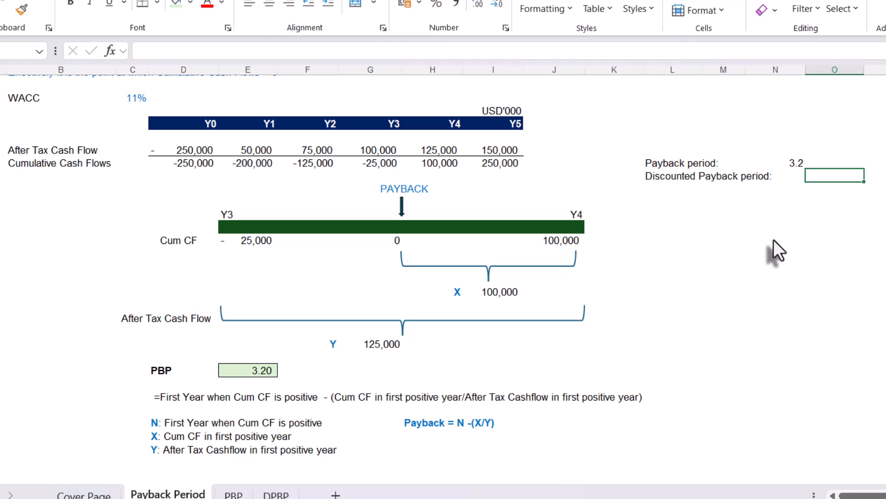
Calculate the discounted payback period beside its label with =DPBP(D12:I12,C8), using the after-tax cash flows and the WACC.
{"action": "type", "text": "="}
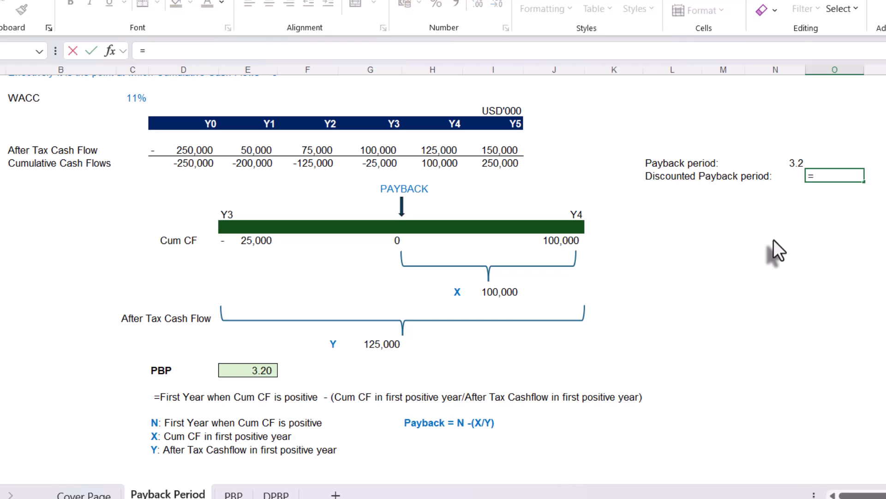
{"action": "type", "text": "dp"}
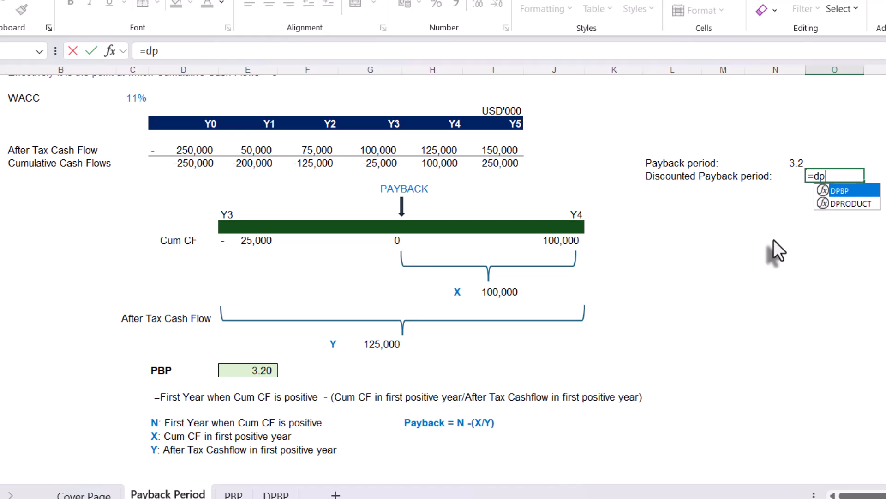
{"action": "key", "text": "Tab"}
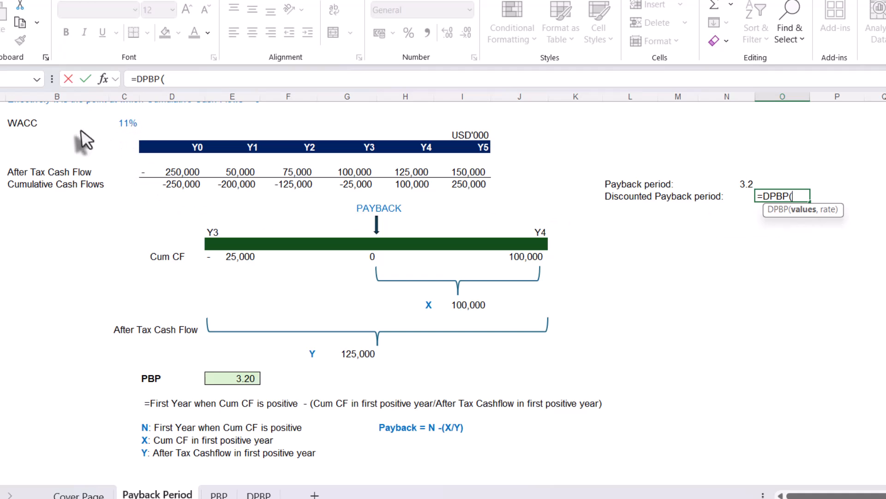
{"action": "scroll", "coordinate": [107, 139], "scroll_direction": "up", "scroll_amount": 1}
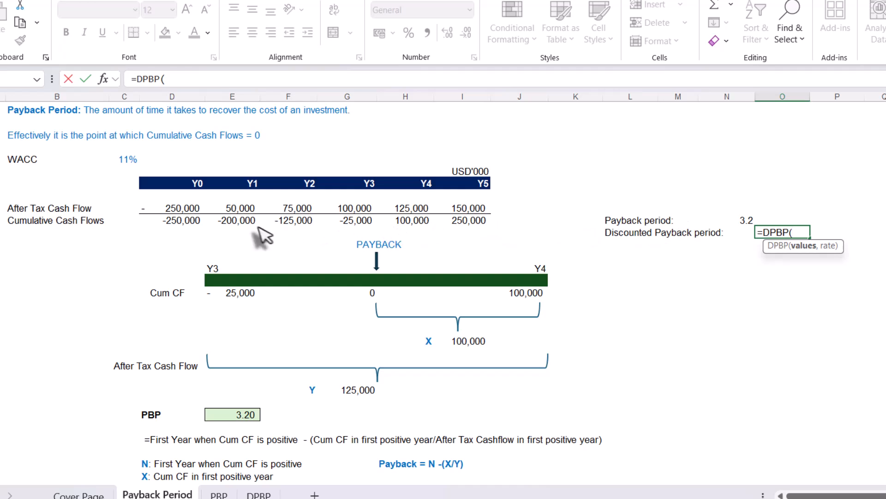
{"action": "left_click_drag", "start_coordinate": [184, 203], "coordinate": [457, 207]}
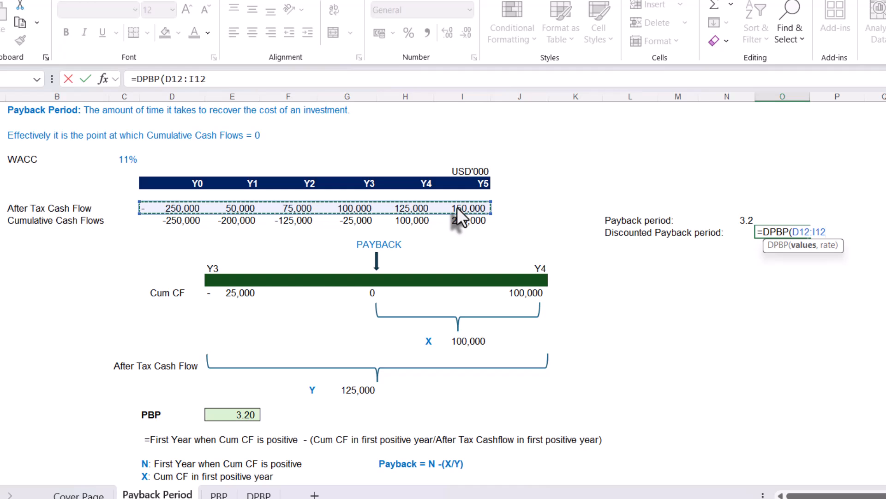
{"action": "type", "text": ","}
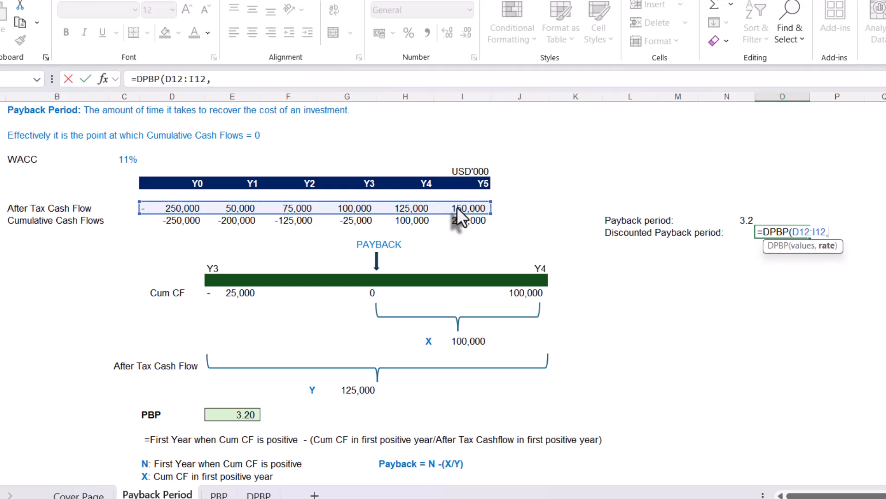
{"action": "left_click", "coordinate": [123, 159]}
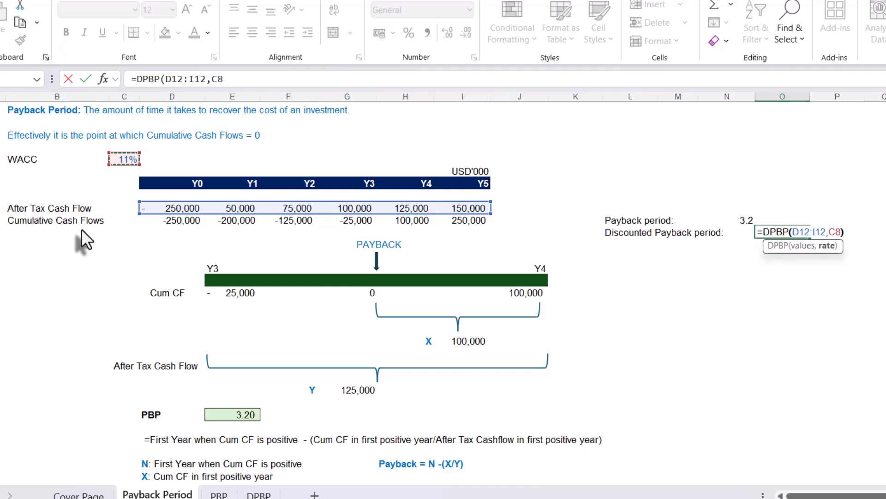
{"action": "type", "text": ")"}
{"action": "key", "text": "Return"}
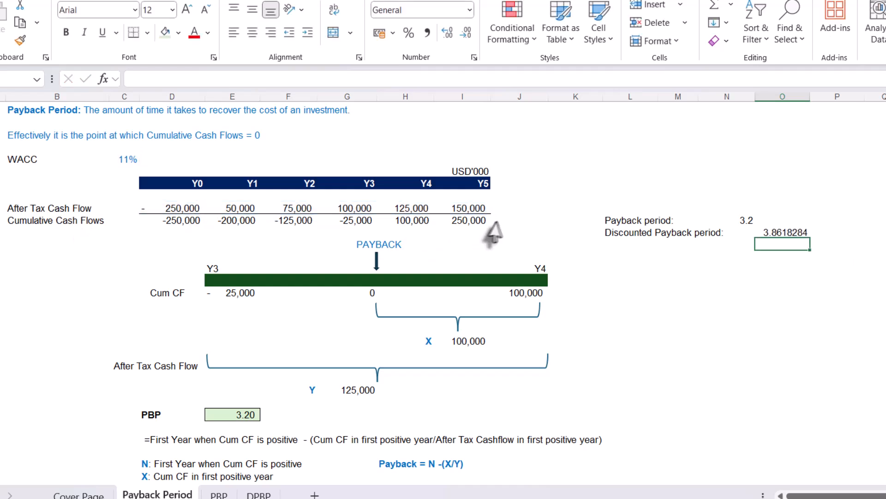
Apply the comma number style to the discounted payback period result.
{"action": "left_click", "coordinate": [784, 233]}
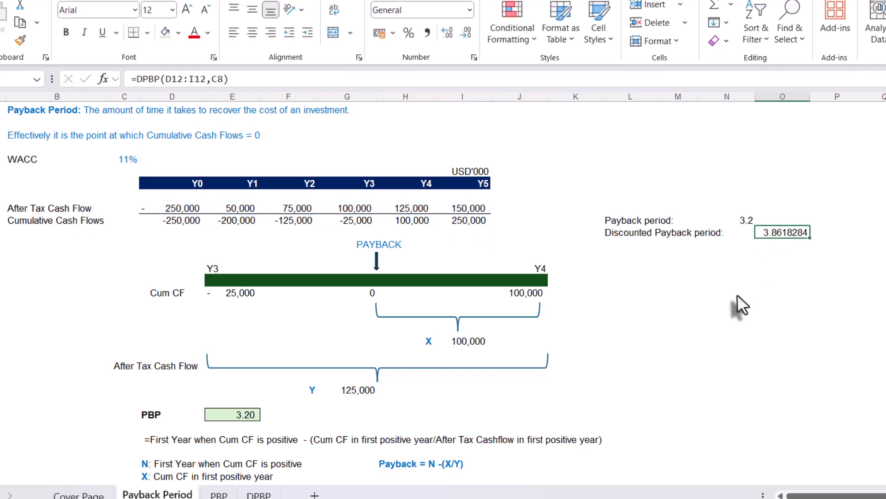
{"action": "scroll", "coordinate": [737, 300], "scroll_direction": "up", "scroll_amount": 1}
{"action": "left_click", "coordinate": [429, 36]}
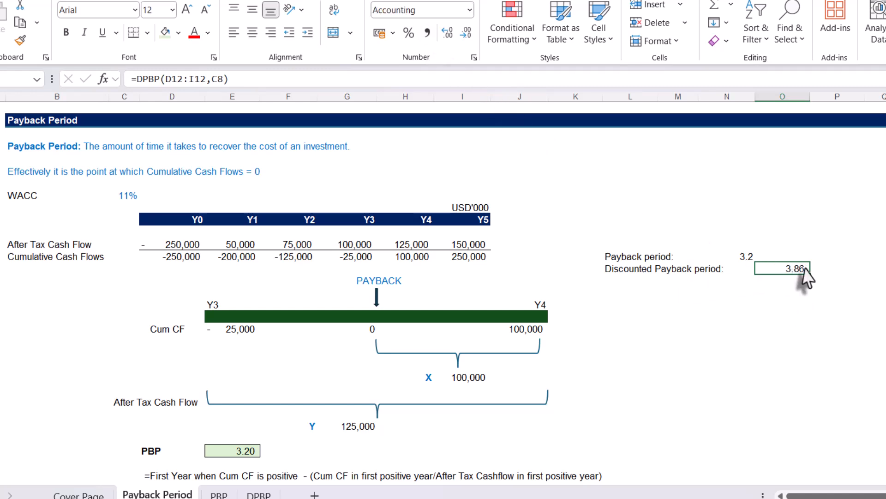
Reduce the discounted payback period result to one decimal place.
{"action": "left_click", "coordinate": [749, 257]}
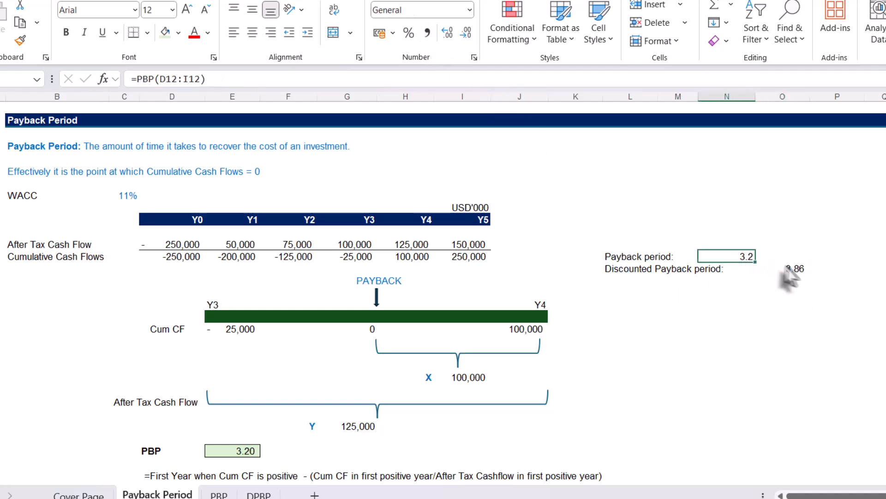
{"action": "left_click", "coordinate": [790, 269]}
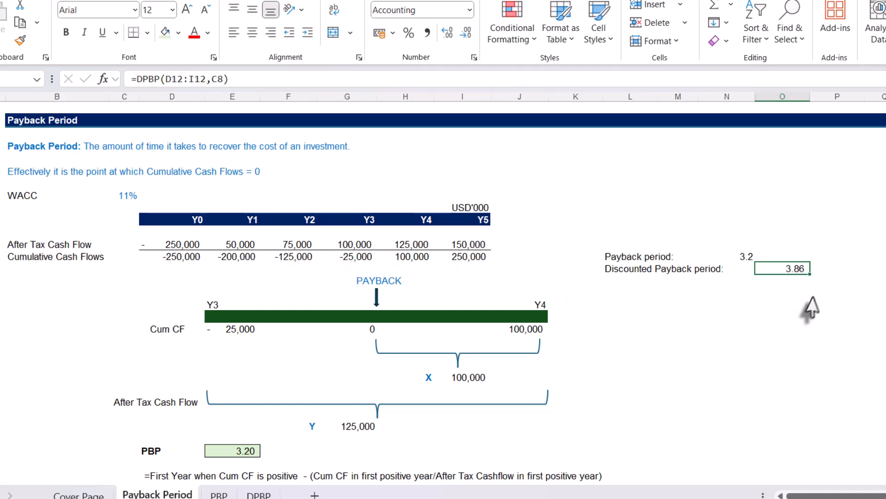
{"action": "left_click", "coordinate": [466, 34]}
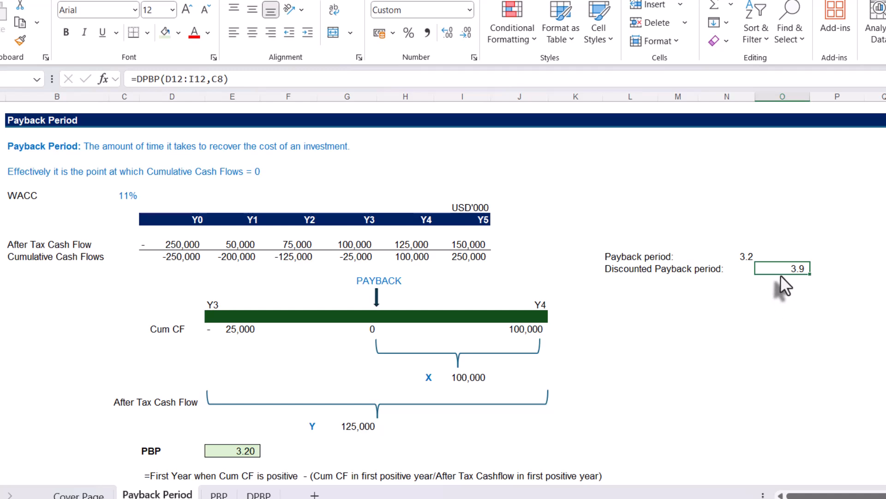
{"action": "left_click", "coordinate": [738, 327]}
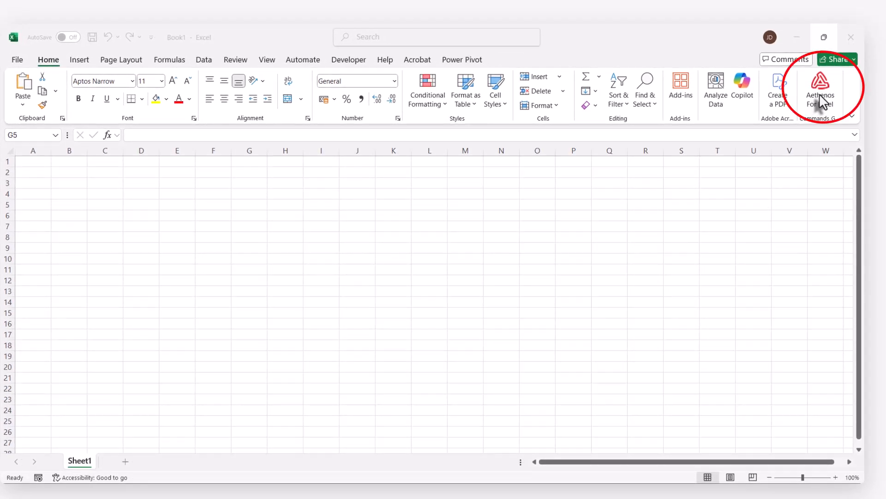
Open the Aethenos add-in and continue the Excel Essentials (Demo Course for Excel Training App) course from My Courses.
{"action": "left_click", "coordinate": [821, 102]}
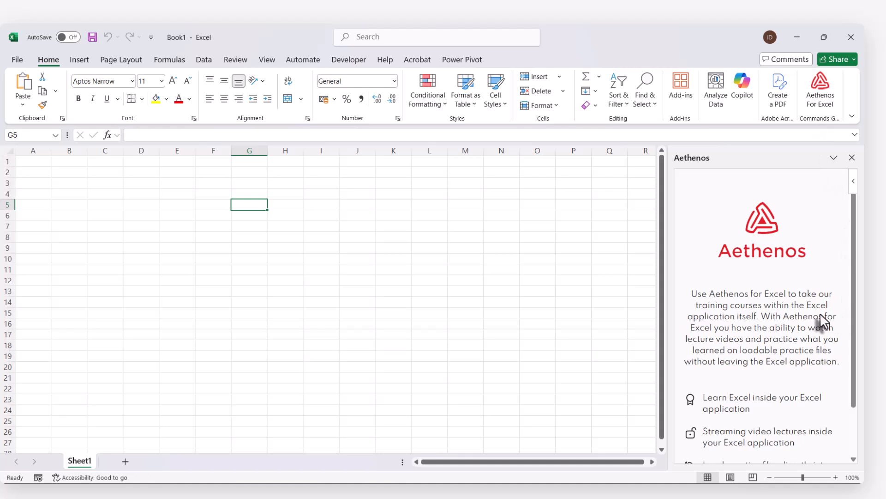
{"action": "scroll", "coordinate": [818, 313], "scroll_direction": "down", "scroll_amount": 1}
{"action": "left_click", "coordinate": [750, 449]}
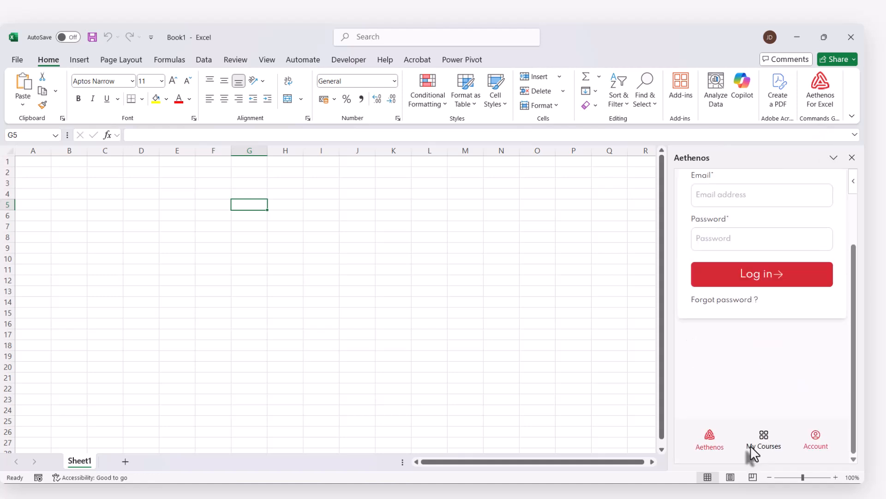
{"action": "left_click", "coordinate": [727, 365]}
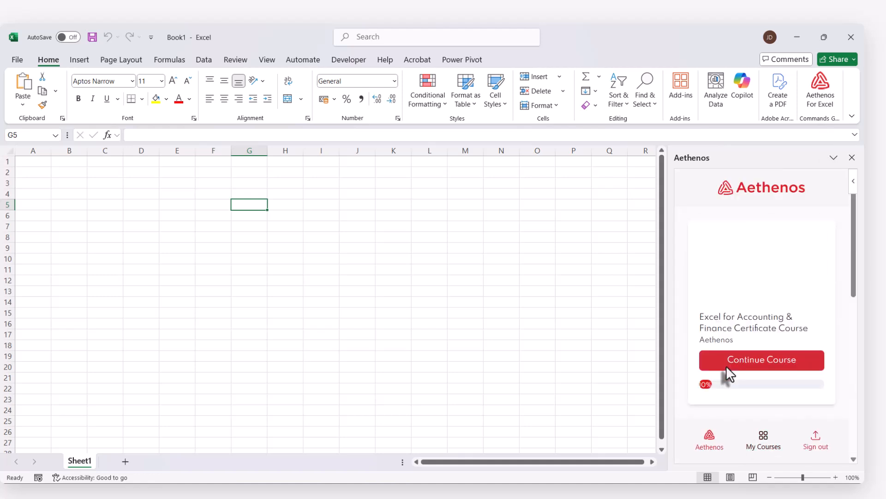
{"action": "scroll", "coordinate": [727, 366], "scroll_direction": "down", "scroll_amount": 6}
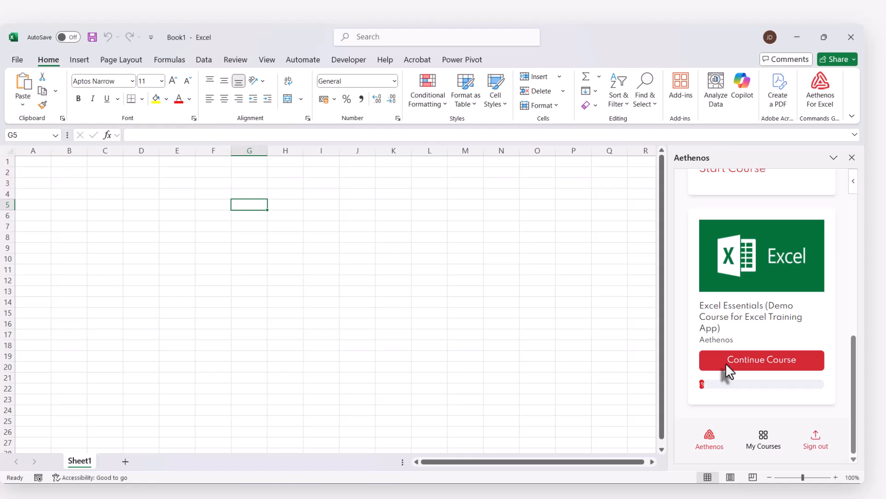
{"action": "left_click", "coordinate": [731, 356]}
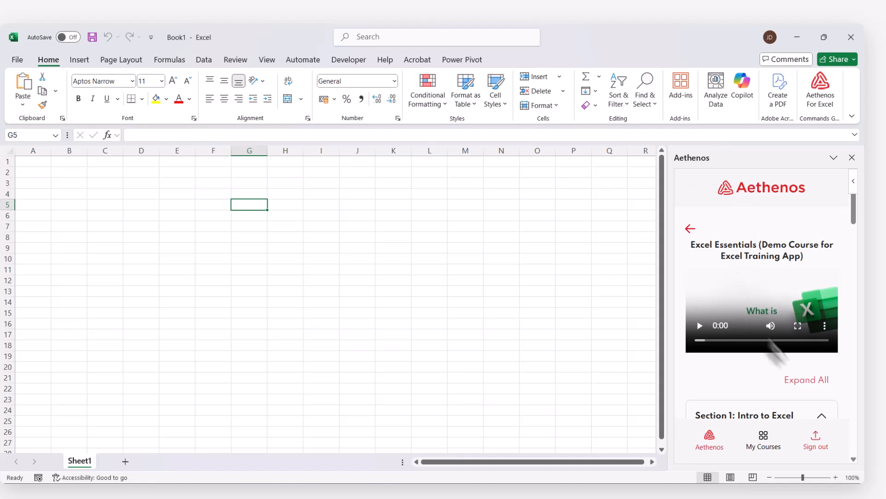
Load Payback Period_YT 09 10 25 Demo.xlsx from the Payback Period lesson's resources in Section 19: YouTube Lessons.
{"action": "scroll", "coordinate": [765, 368], "scroll_direction": "down", "scroll_amount": 15}
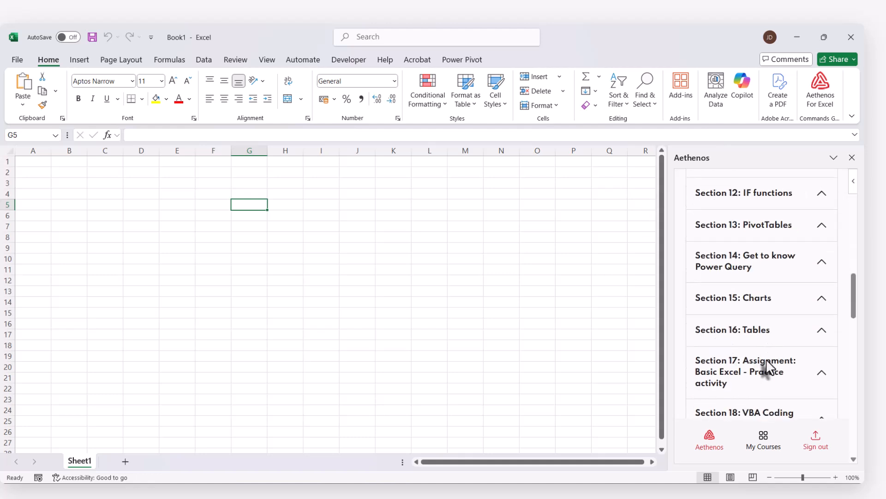
{"action": "left_click", "coordinate": [821, 356]}
{"action": "scroll", "coordinate": [784, 323], "scroll_direction": "down", "scroll_amount": 2}
{"action": "left_click", "coordinate": [812, 298]}
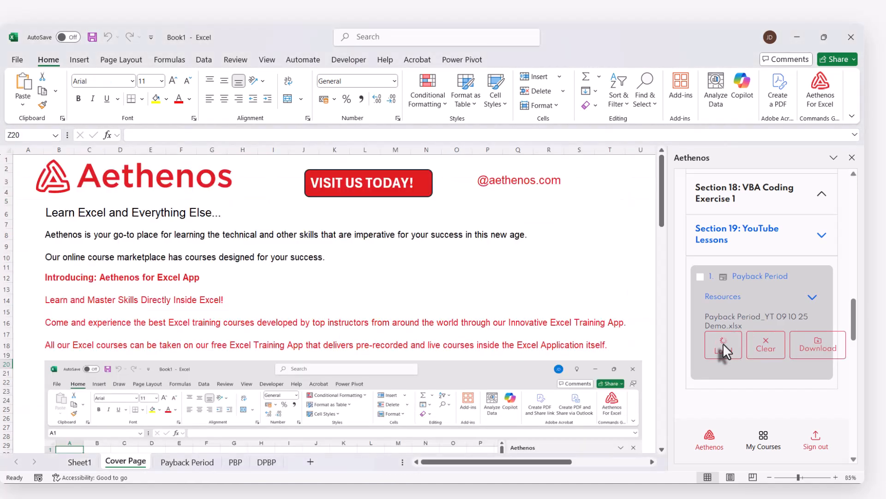
Go to the PBP sheet of the loaded workbook and shrink the Aethenos pane to widen the worksheet area.
{"action": "left_click", "coordinate": [197, 463]}
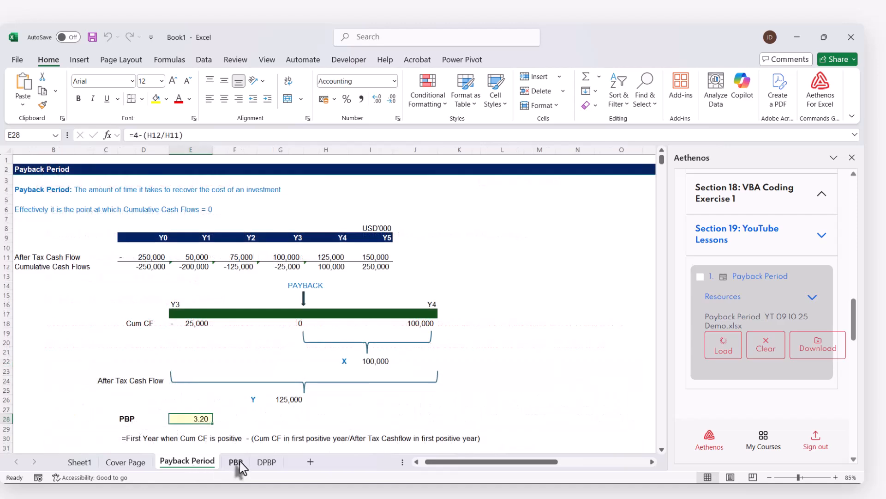
{"action": "left_click", "coordinate": [236, 462]}
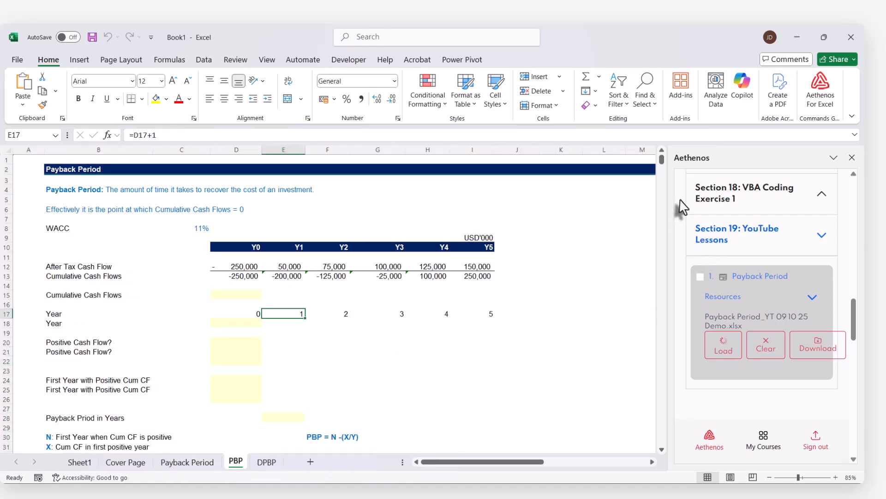
{"action": "left_click_drag", "start_coordinate": [665, 217], "coordinate": [847, 244]}
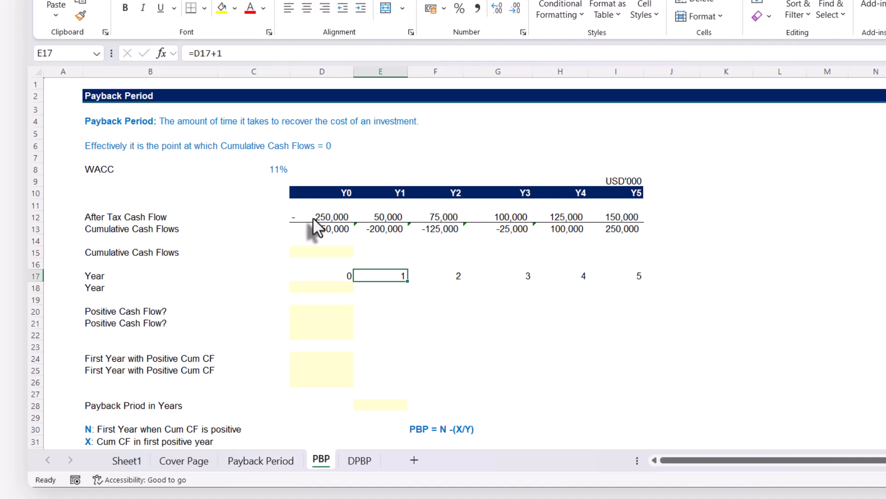
Examine the after-tax cash flows in row 12 and the running SUM formulas for the cumulative cash flows in row 13.
{"action": "left_click", "coordinate": [312, 217]}
{"action": "left_click", "coordinate": [612, 216]}
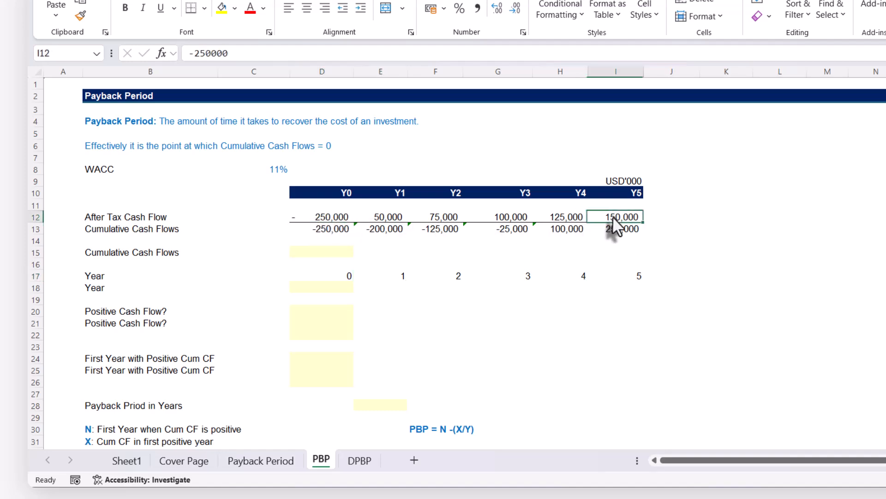
{"action": "left_click", "coordinate": [320, 230]}
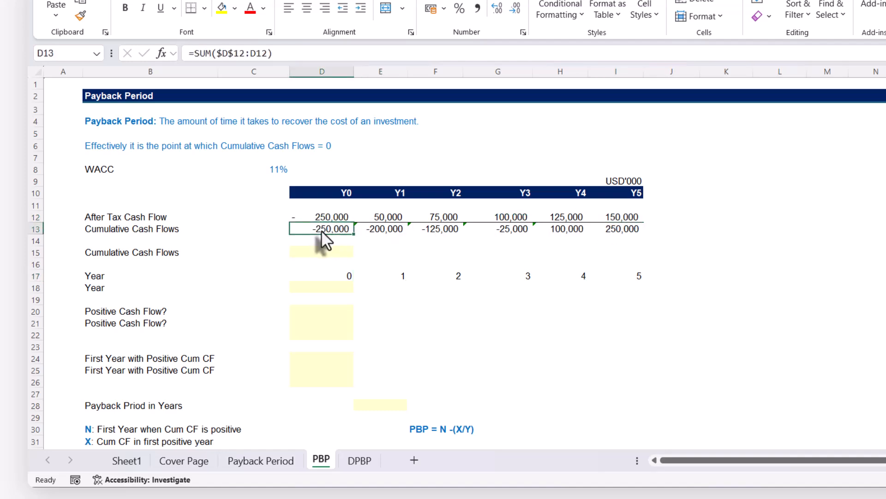
{"action": "left_click", "coordinate": [372, 229]}
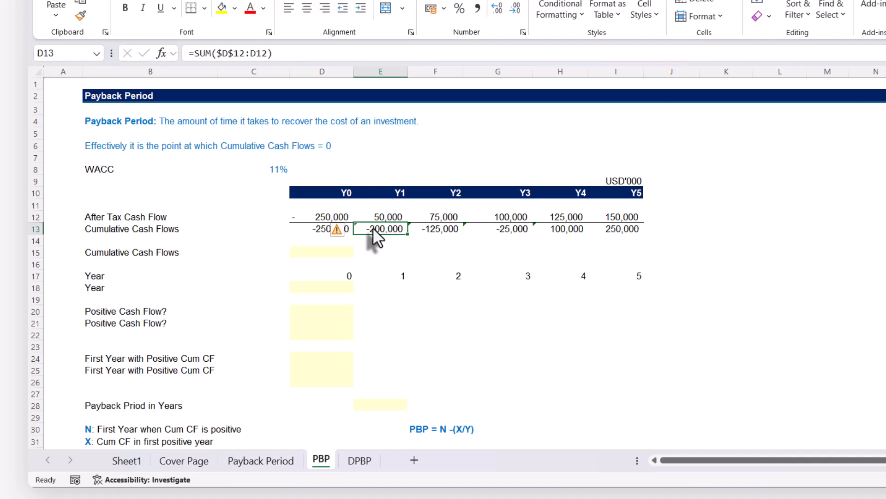
{"action": "double_click", "coordinate": [373, 227]}
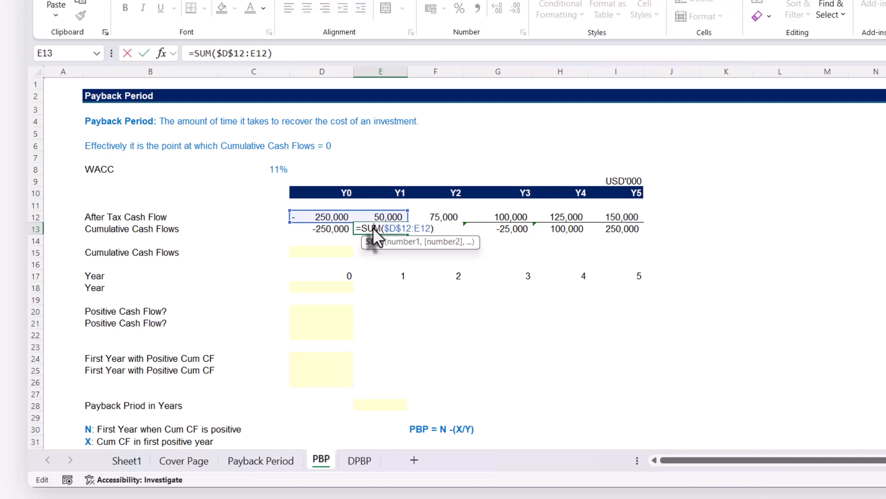
{"action": "key", "text": "Return"}
{"action": "left_click", "coordinate": [446, 229]}
{"action": "double_click", "coordinate": [447, 228]}
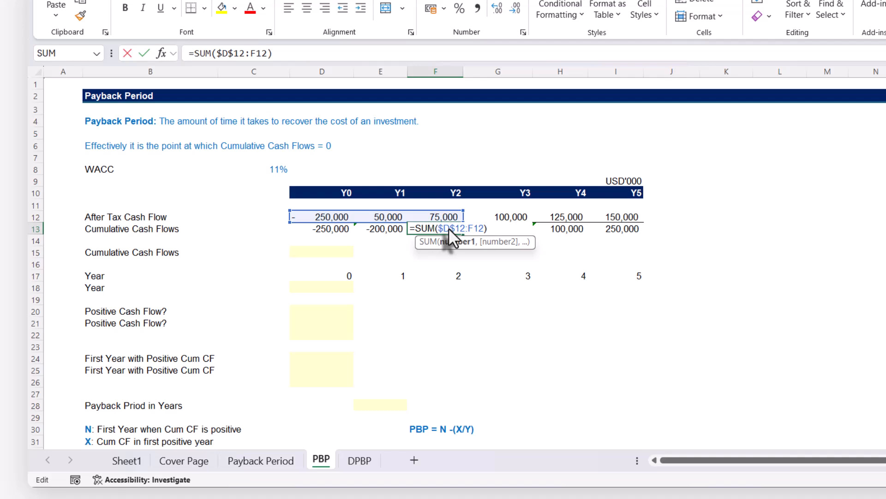
{"action": "key", "text": "Return"}
{"action": "left_click", "coordinate": [511, 229]}
{"action": "left_click", "coordinate": [453, 252]}
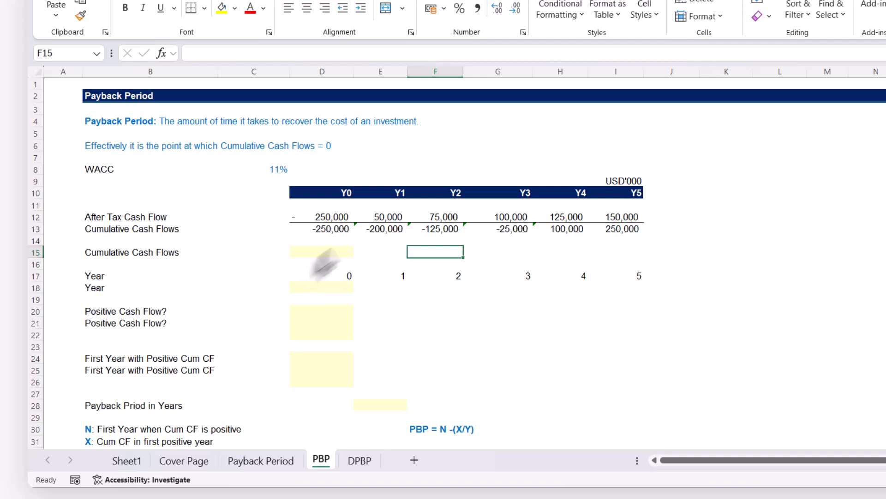
{"action": "left_click", "coordinate": [326, 231]}
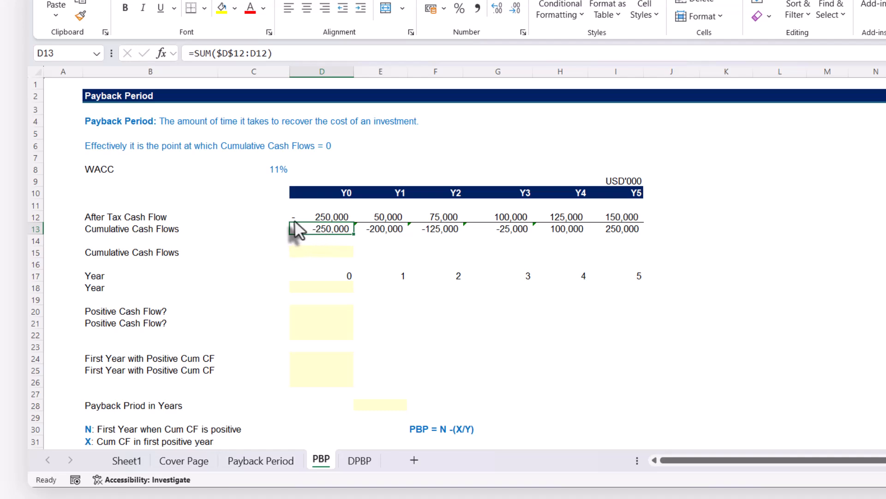
Calculate the cumulative cash flows as a dynamic array in D15 with =SCAN(0,D12:I12,SUM).
{"action": "left_click", "coordinate": [320, 250]}
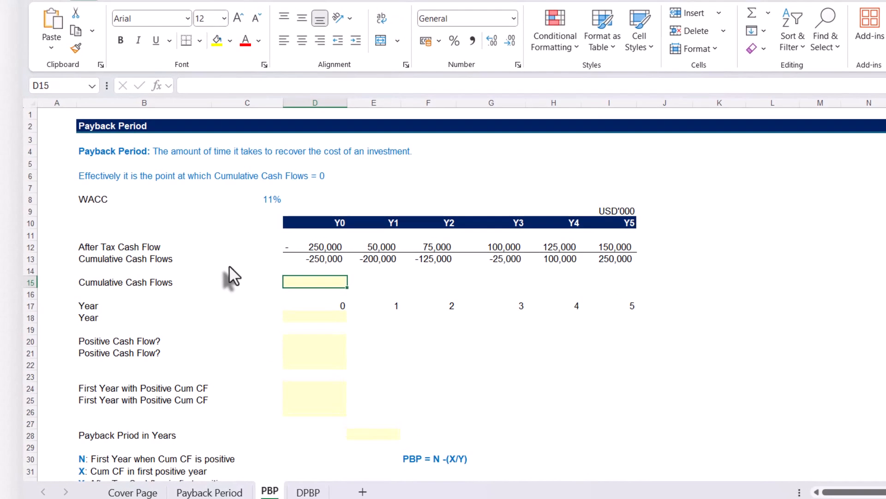
{"action": "type", "text": "=sc"}
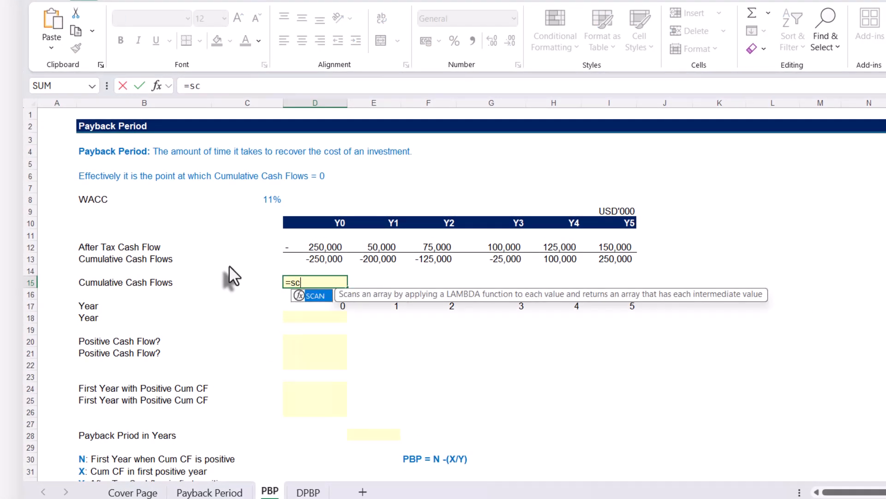
{"action": "key", "text": "Tab"}
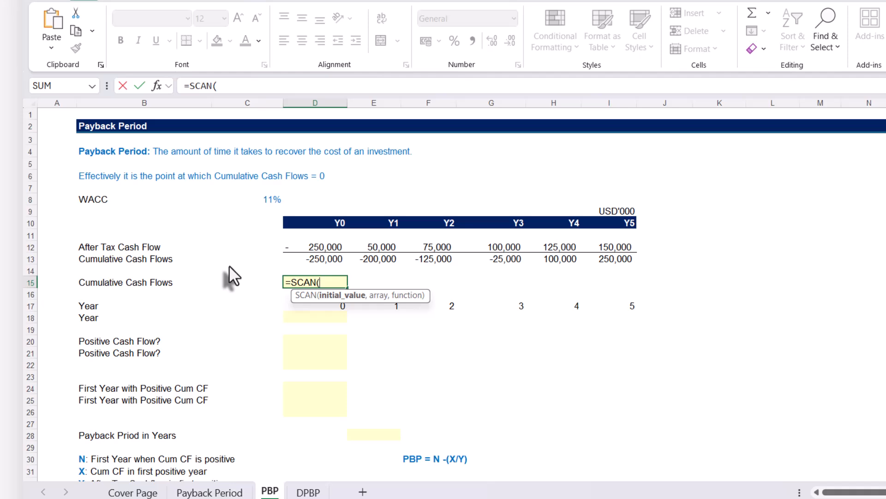
{"action": "type", "text": "0,"}
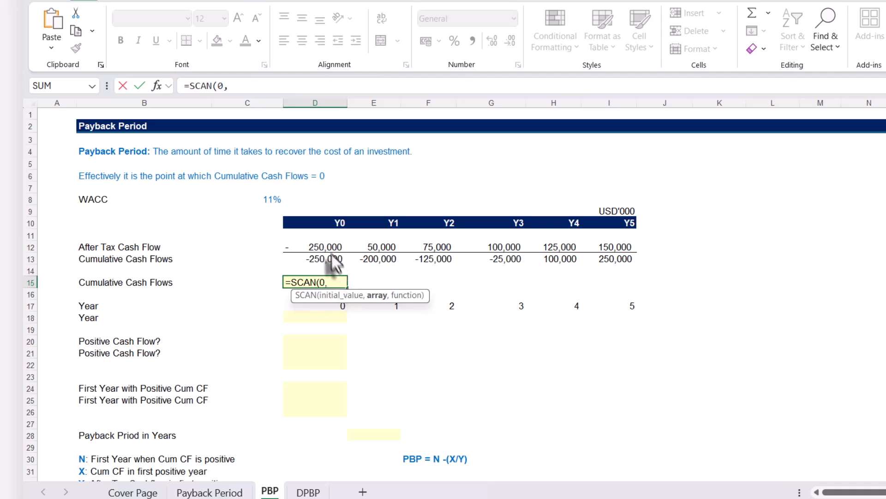
{"action": "left_click_drag", "start_coordinate": [322, 248], "coordinate": [598, 248]}
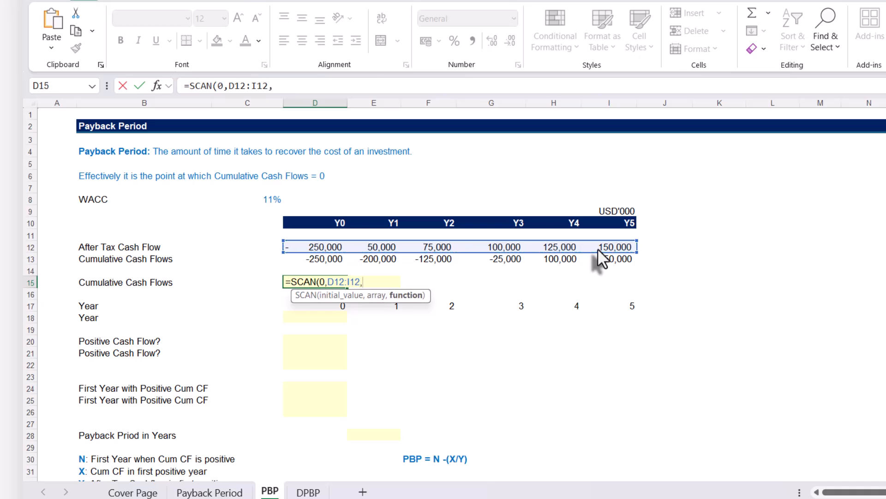
{"action": "type", "text": ",SUM)"}
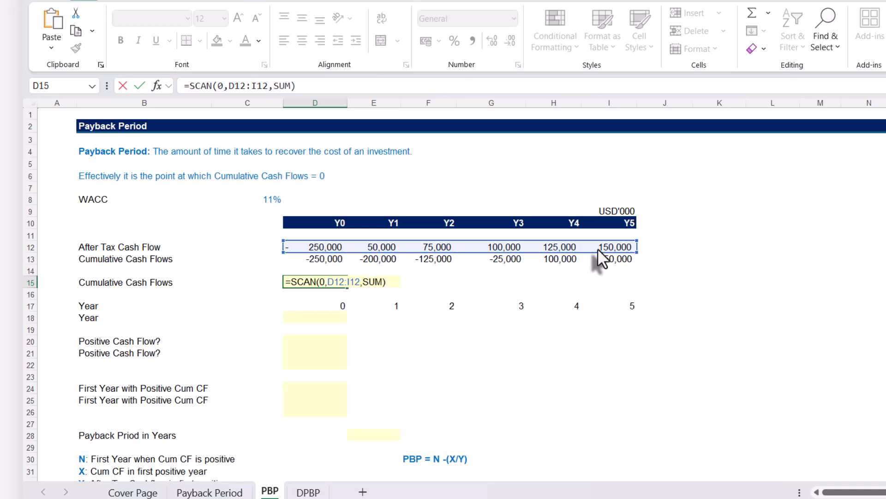
{"action": "key", "text": "Return"}
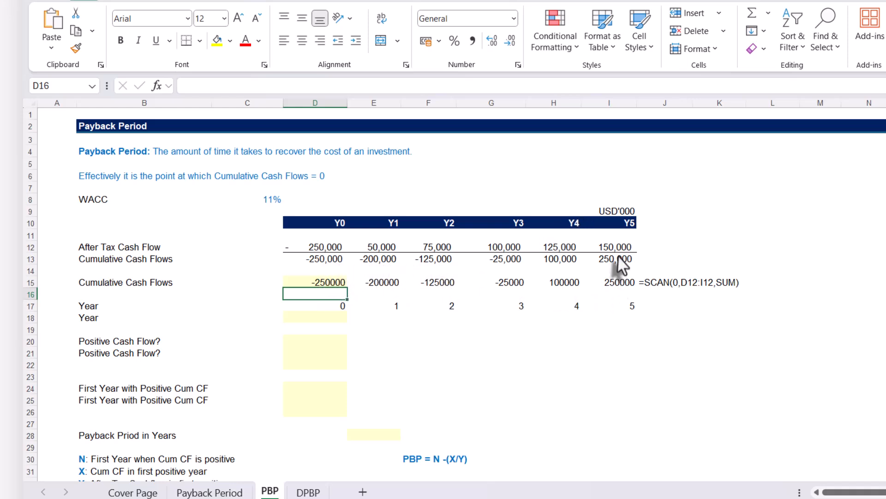
Compare the SUM formula in D13 with the initial value, array and function arguments of the SCAN formula in D15.
{"action": "double_click", "coordinate": [322, 260]}
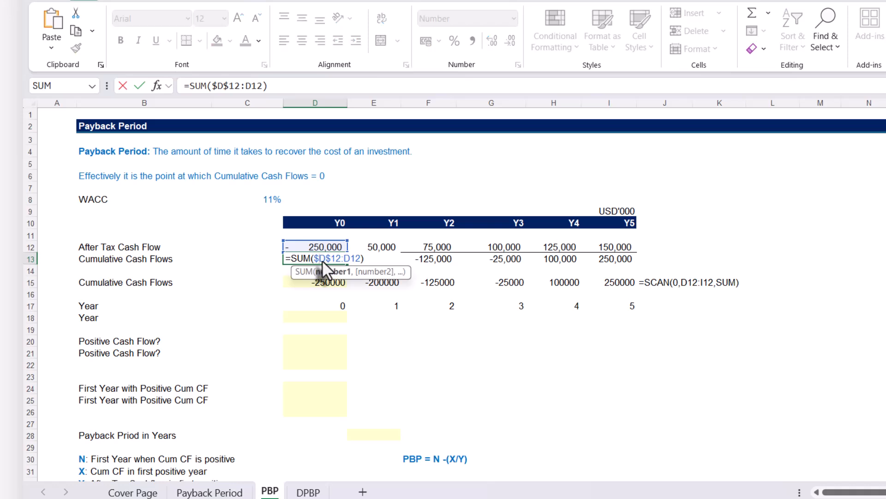
{"action": "key", "text": "Escape"}
{"action": "left_click", "coordinate": [314, 282]}
{"action": "double_click", "coordinate": [314, 281]}
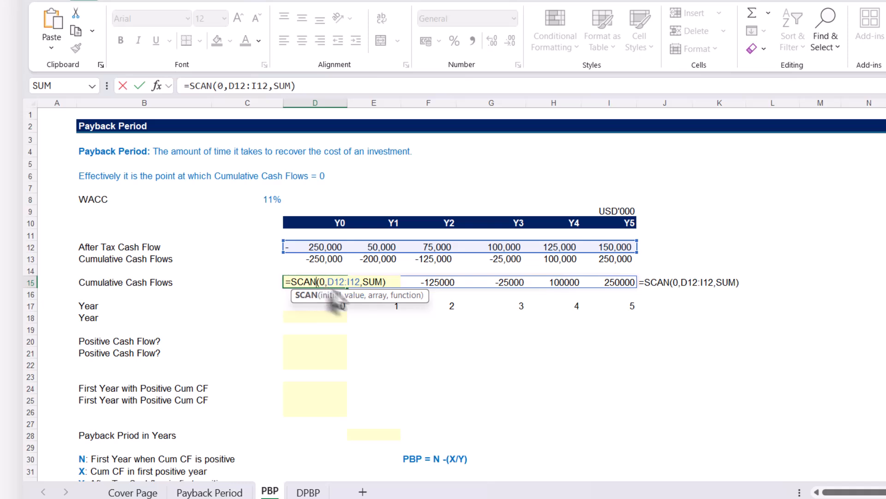
{"action": "left_click", "coordinate": [377, 295]}
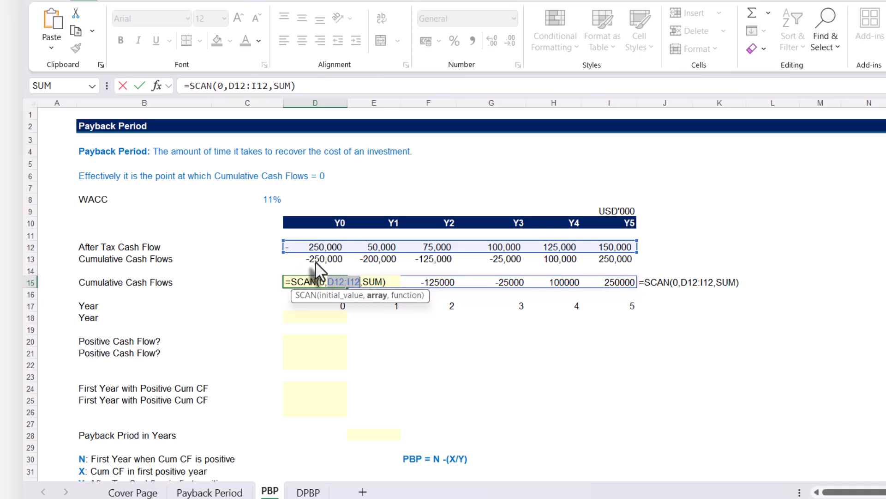
{"action": "key", "text": "ctrl+Return"}
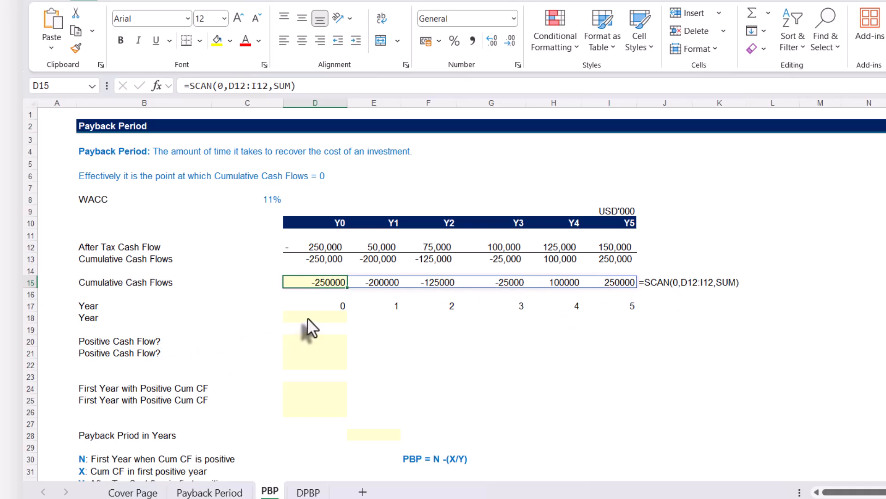
Inspect the starting year in D17 and the year increment formula in E17.
{"action": "left_click", "coordinate": [333, 308]}
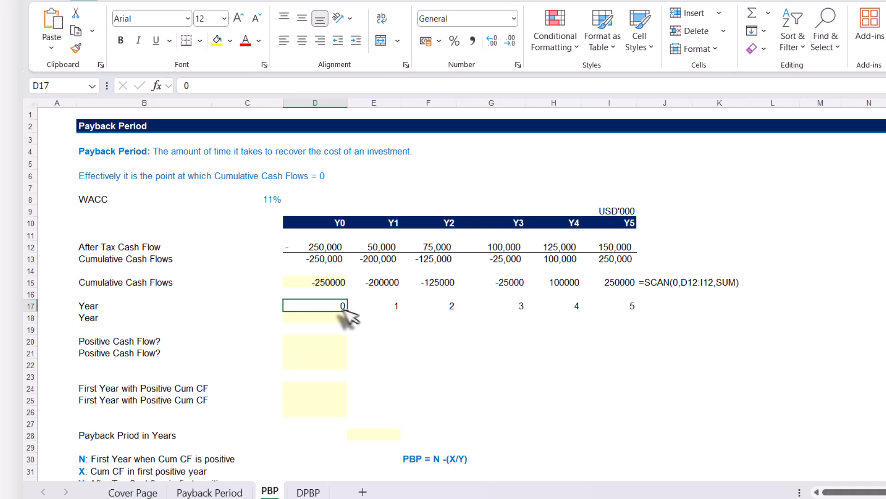
{"action": "double_click", "coordinate": [366, 307]}
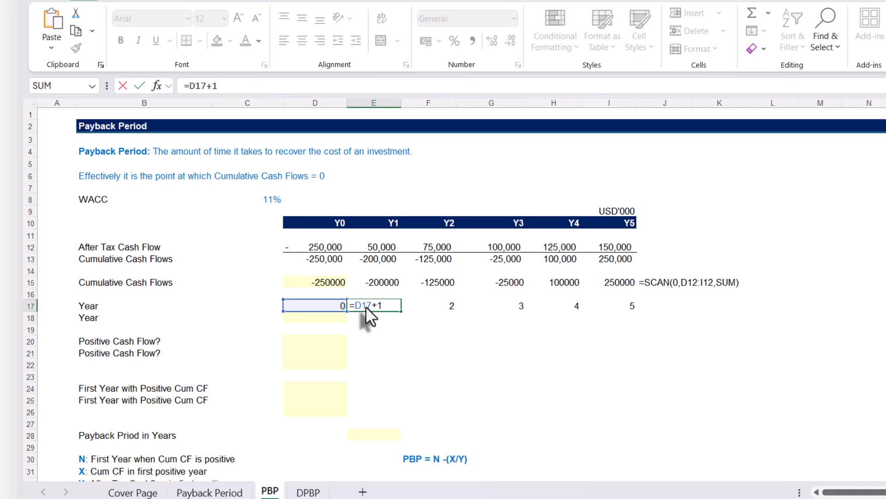
{"action": "key", "text": "ctrl+Return"}
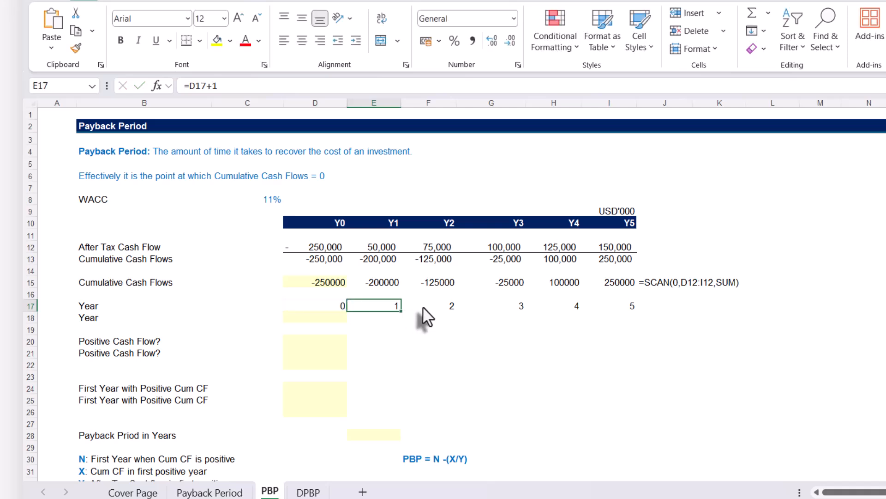
Check the year increment formulas in F17 and I17.
{"action": "double_click", "coordinate": [423, 306]}
{"action": "key", "text": "Escape"}
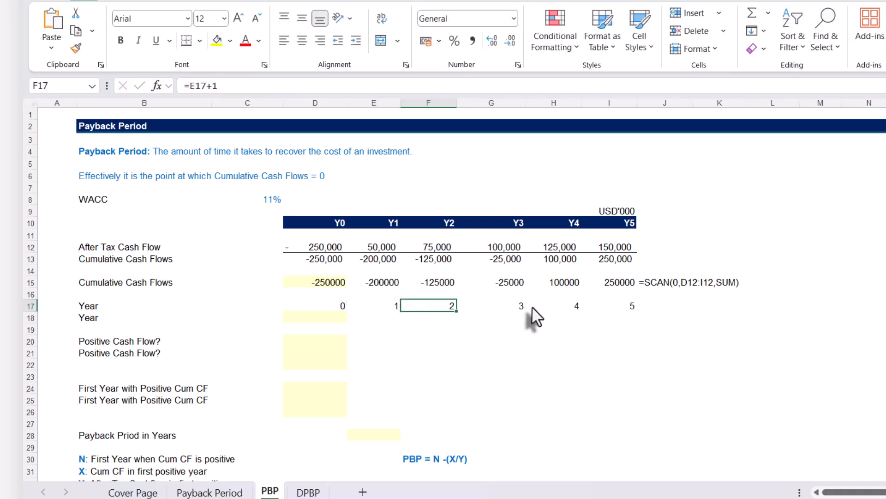
{"action": "left_click", "coordinate": [640, 307]}
{"action": "left_click", "coordinate": [625, 307]}
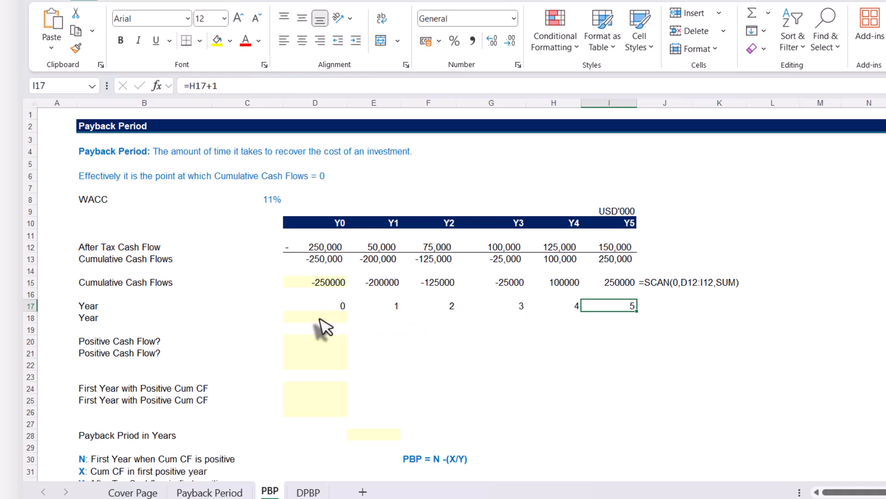
Generate the years as a dynamic array in D18 with =SEQUENCE(1,COUNT(D12:I12),0,1).
{"action": "left_click", "coordinate": [320, 317]}
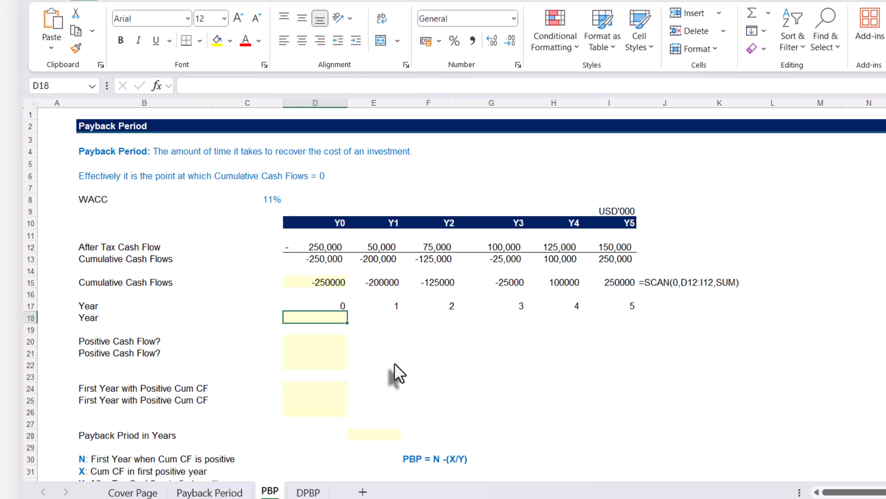
{"action": "type", "text": "=s"}
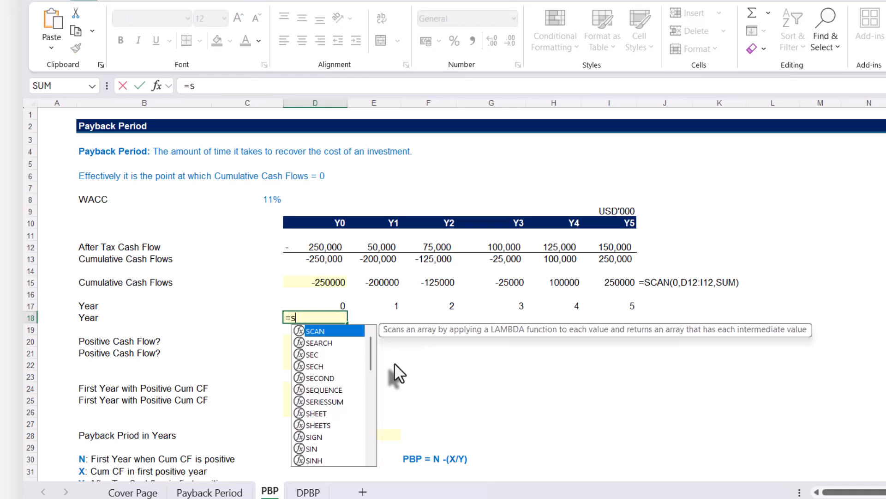
{"action": "type", "text": "eq"}
{"action": "key", "text": "Tab"}
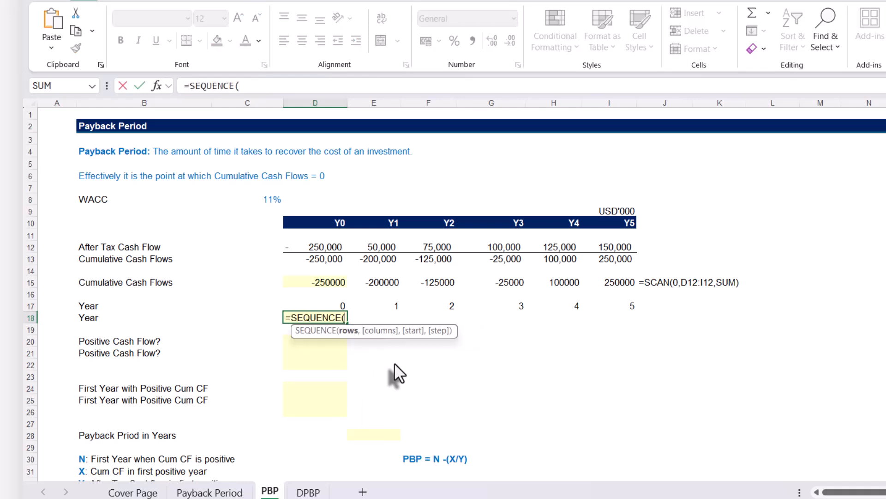
{"action": "type", "text": "1,"}
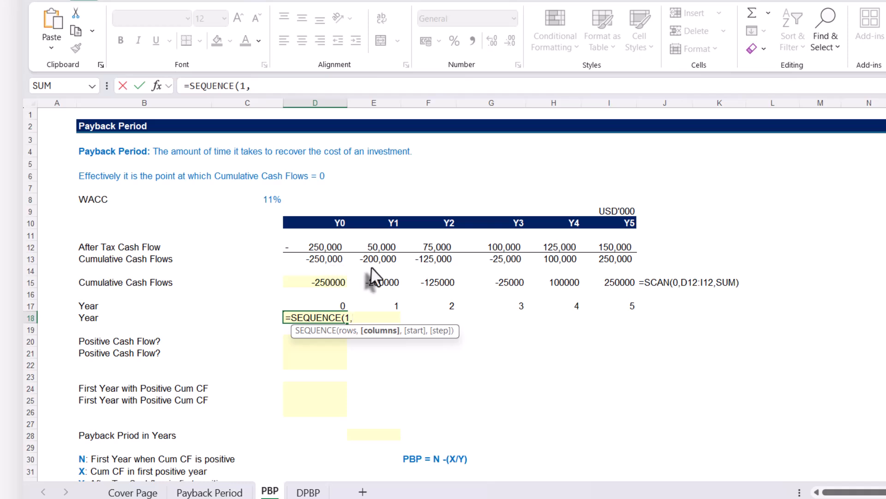
{"action": "type", "text": "count"}
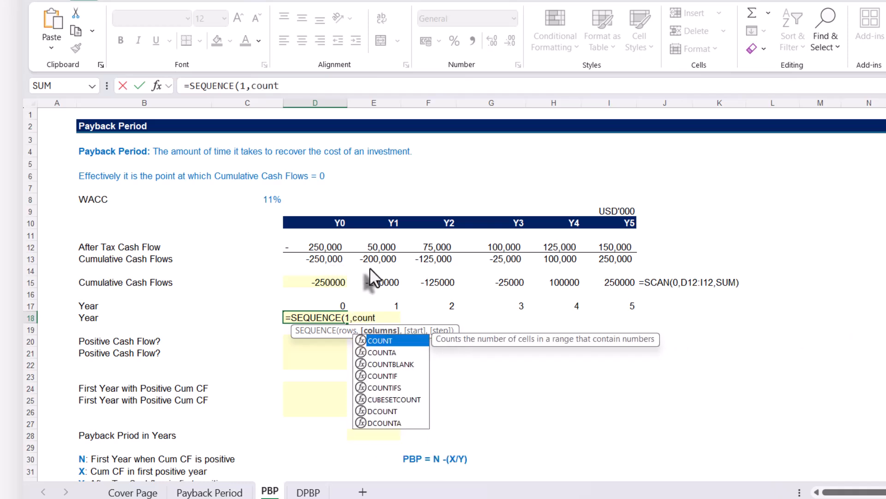
{"action": "key", "text": "Tab"}
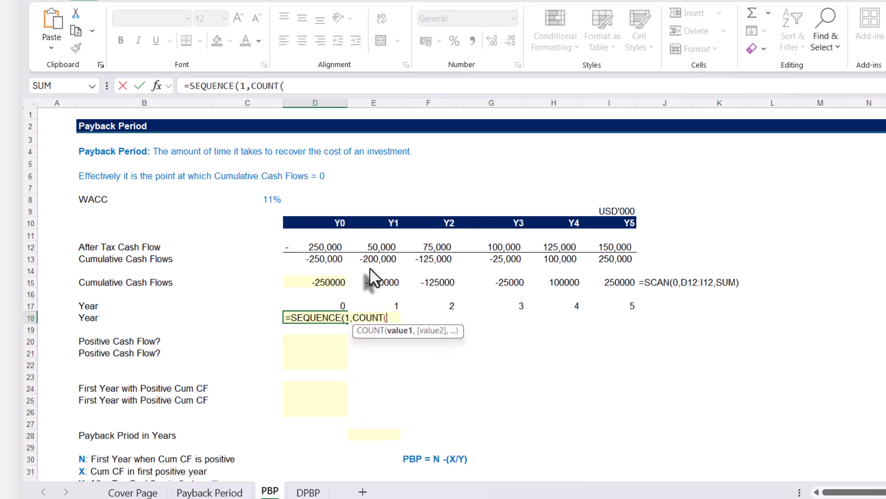
{"action": "left_click_drag", "start_coordinate": [312, 249], "coordinate": [635, 256]}
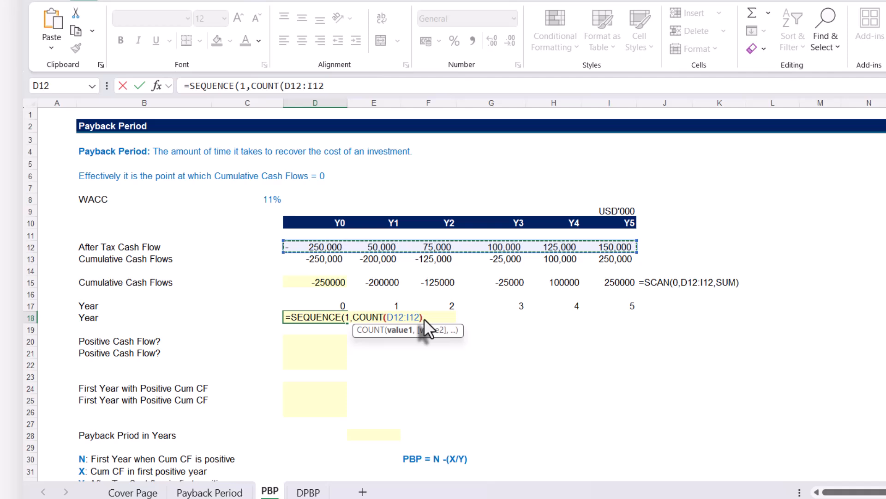
{"action": "type", "text": ")"}
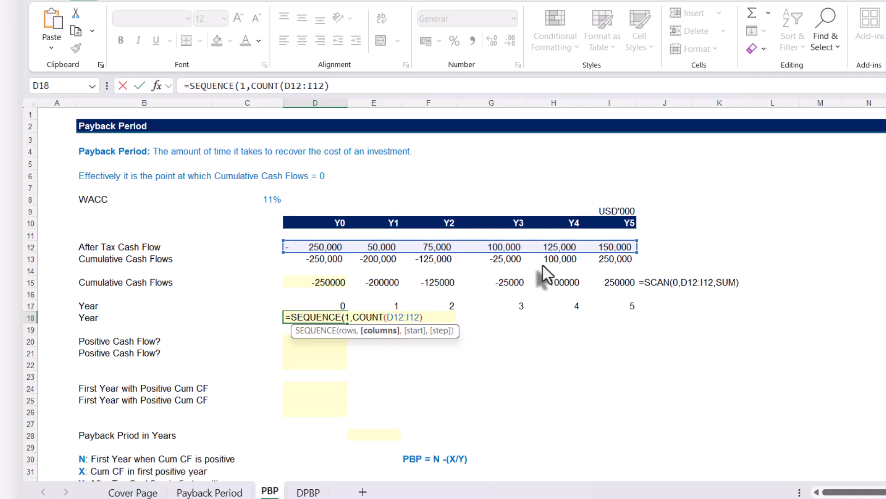
{"action": "type", "text": ",0"}
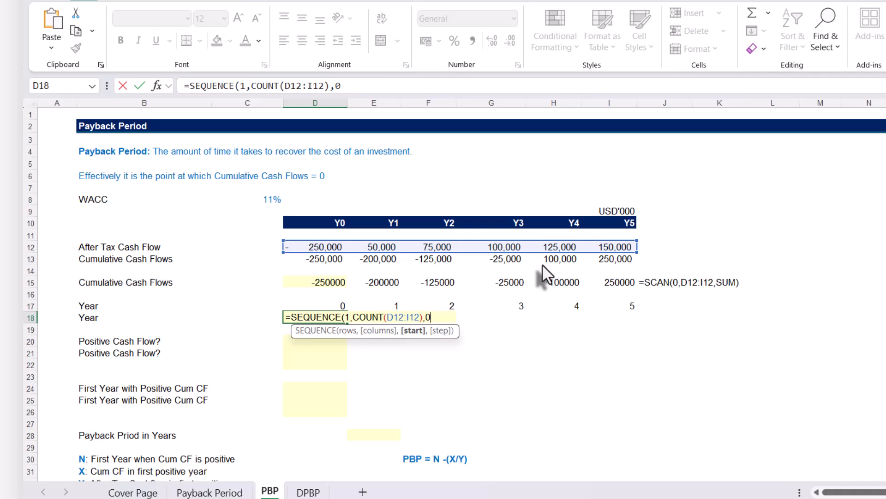
{"action": "type", "text": ",1)"}
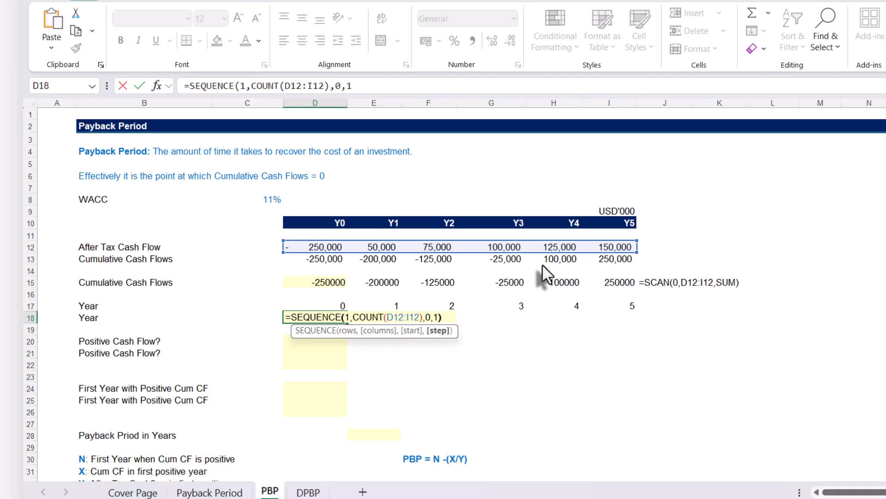
{"action": "key", "text": "Return"}
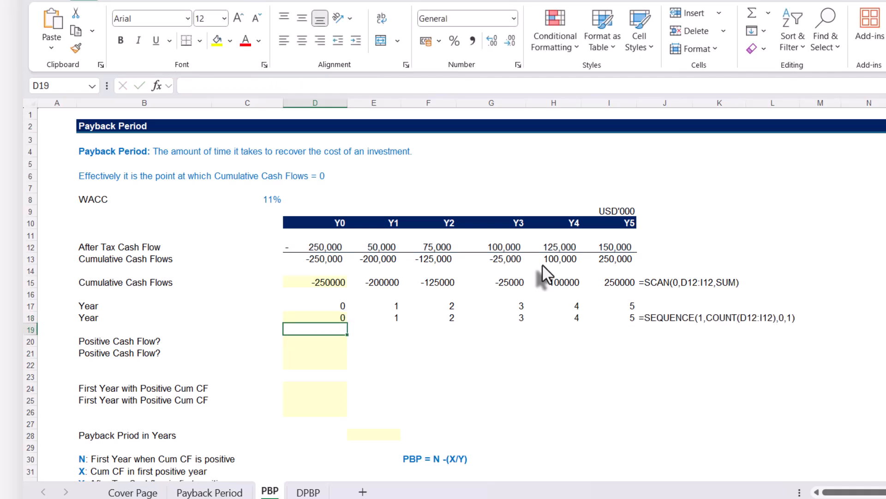
{"action": "left_click", "coordinate": [338, 319]}
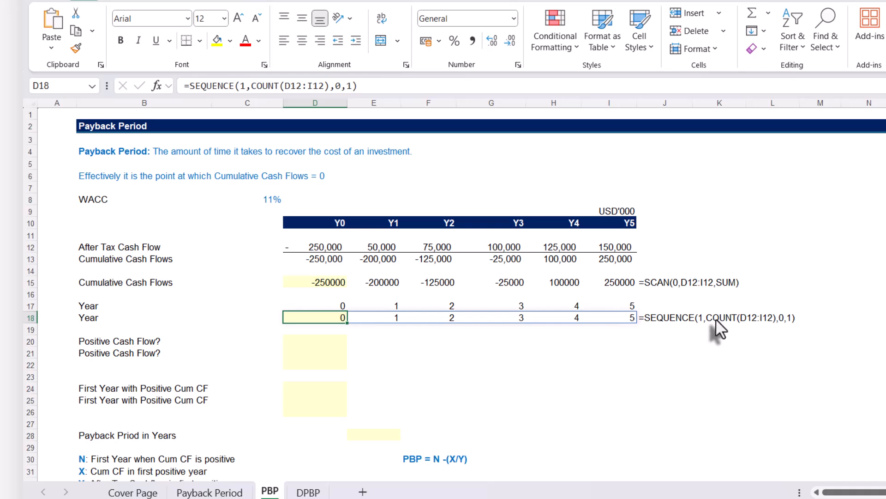
Test whether the Y0 cumulative cash flow is positive by entering =D13>0 in D20.
{"action": "left_click", "coordinate": [319, 342]}
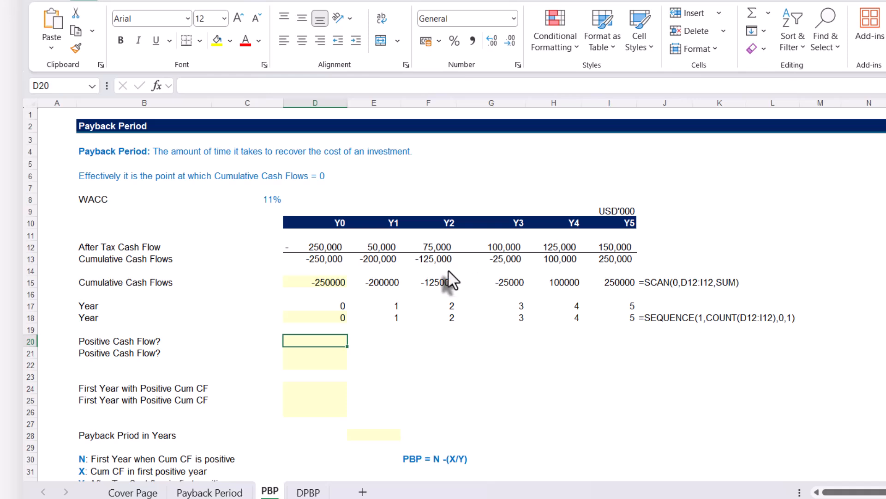
{"action": "type", "text": "="}
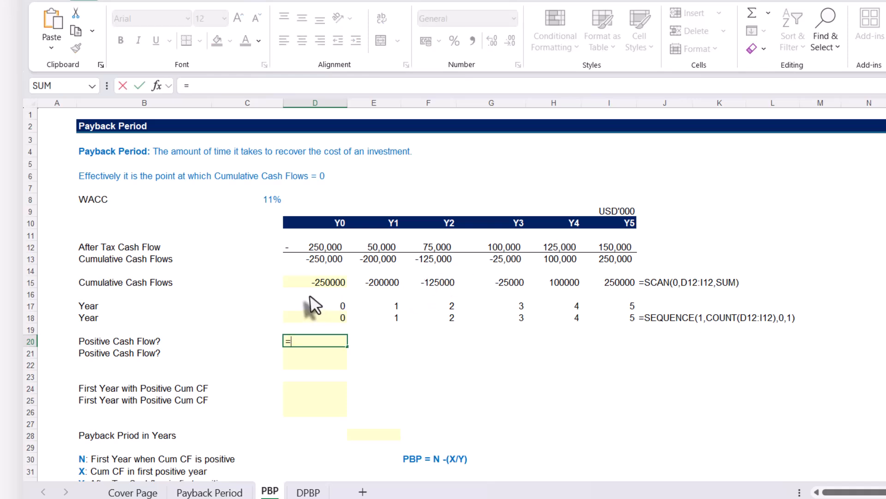
{"action": "left_click", "coordinate": [316, 260]}
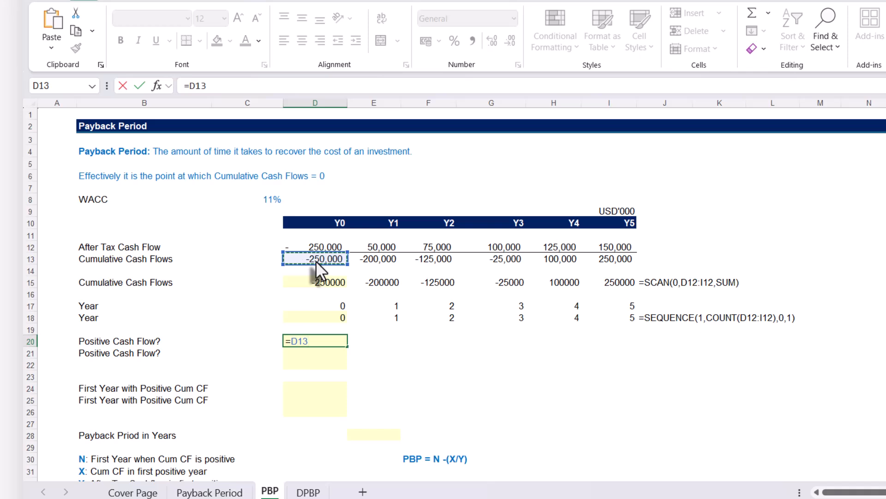
{"action": "type", "text": ">0"}
{"action": "key", "text": "Return"}
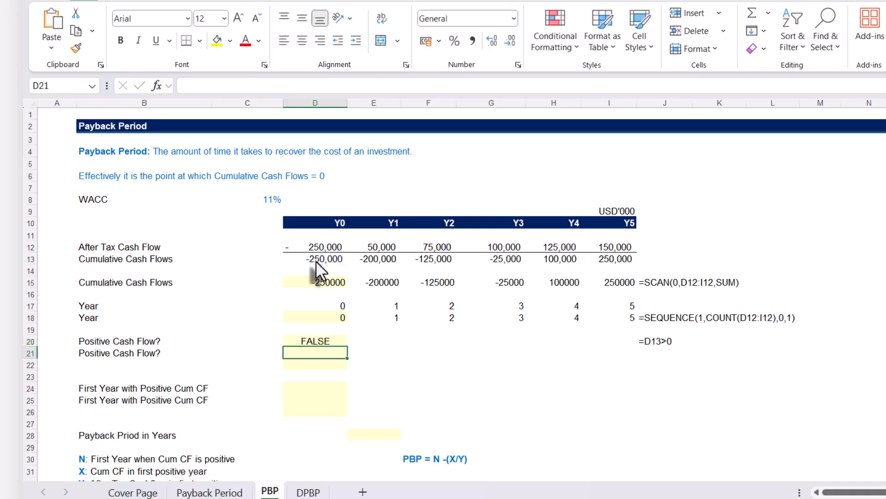
Review the comparison formula in D20 and copy it across the row to I20.
{"action": "left_click", "coordinate": [309, 339]}
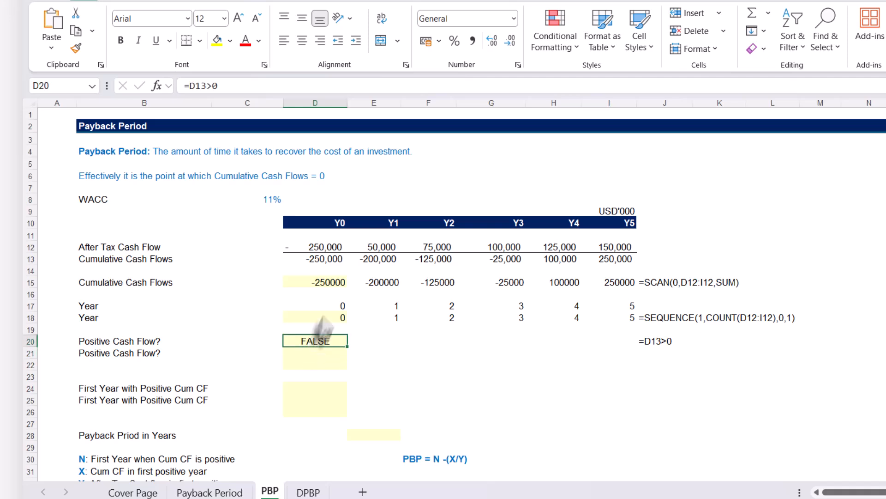
{"action": "double_click", "coordinate": [315, 341]}
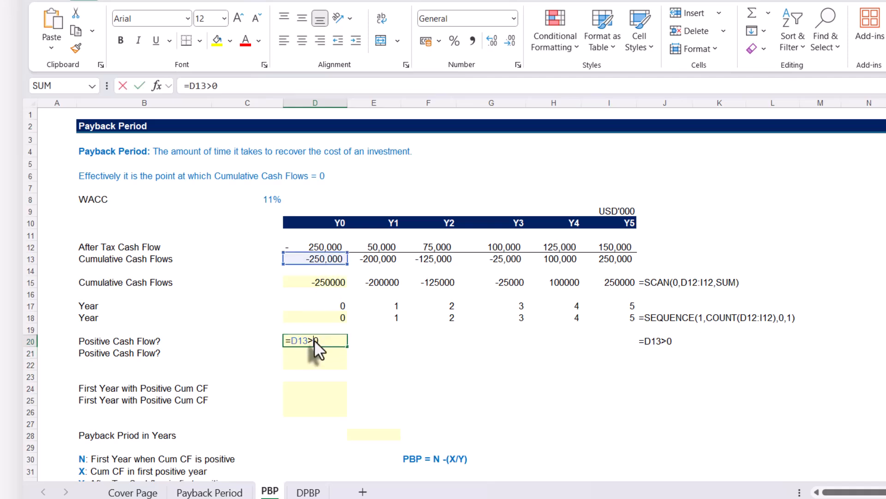
{"action": "key", "text": "Escape"}
{"action": "left_click_drag", "start_coordinate": [347, 347], "coordinate": [639, 357]}
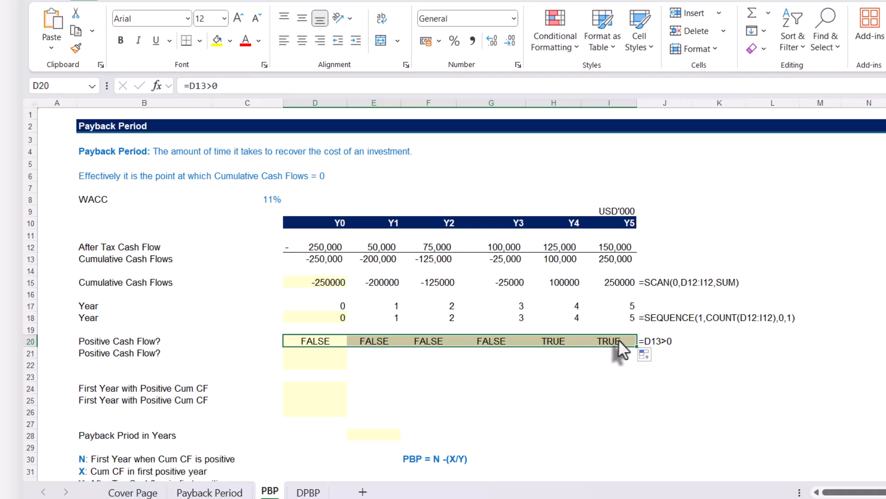
Check the copied comparison formula in H20 and the spilled SCAN formula in D15.
{"action": "left_click", "coordinate": [545, 341]}
{"action": "double_click", "coordinate": [544, 341]}
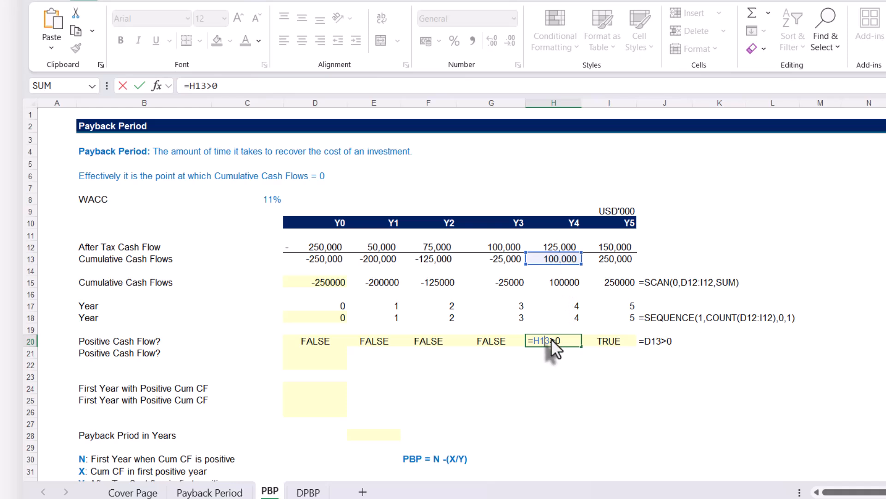
{"action": "key", "text": "ctrl+Return"}
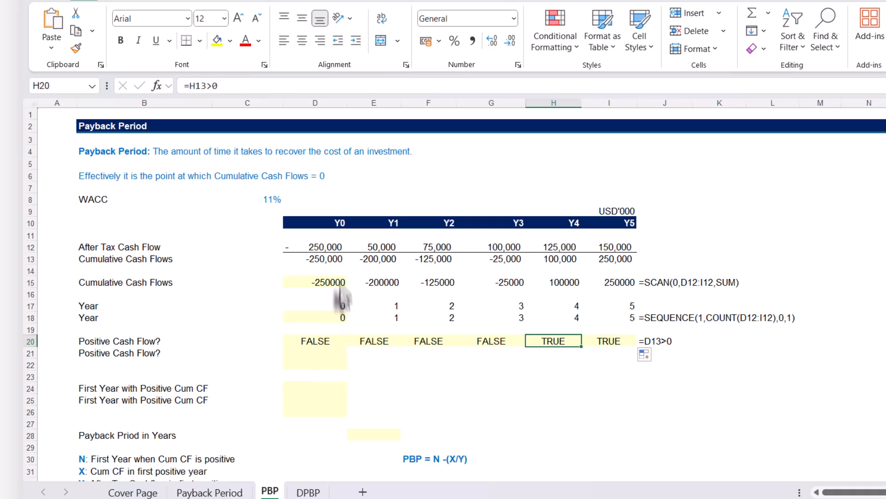
{"action": "left_click", "coordinate": [317, 281]}
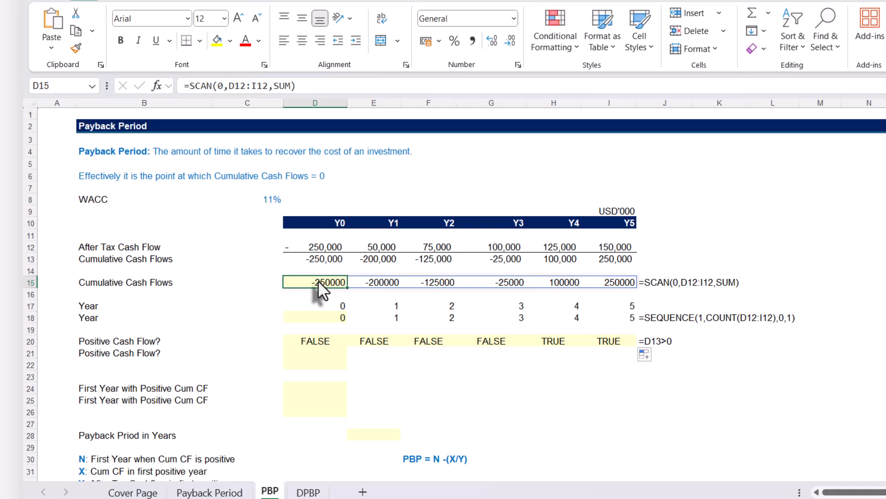
Test the whole spilled cumulative cash flow array for positive values by entering =D15#>0 in D21.
{"action": "left_click", "coordinate": [327, 354]}
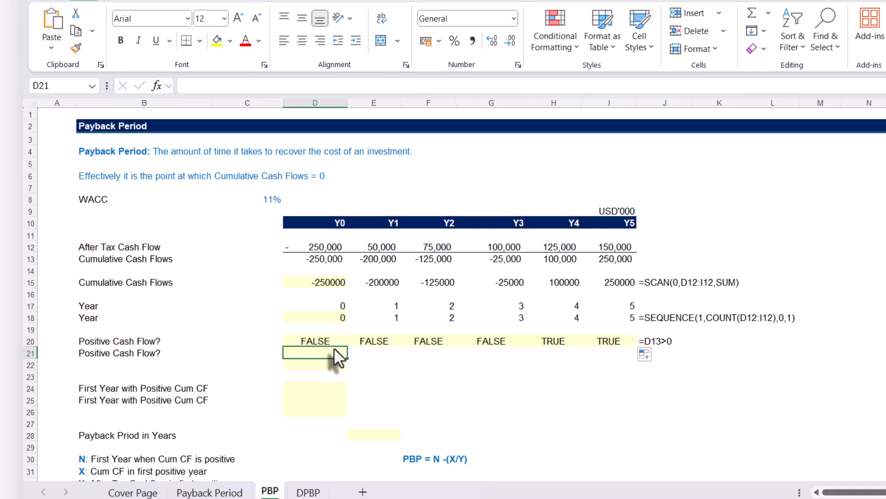
{"action": "type", "text": "="}
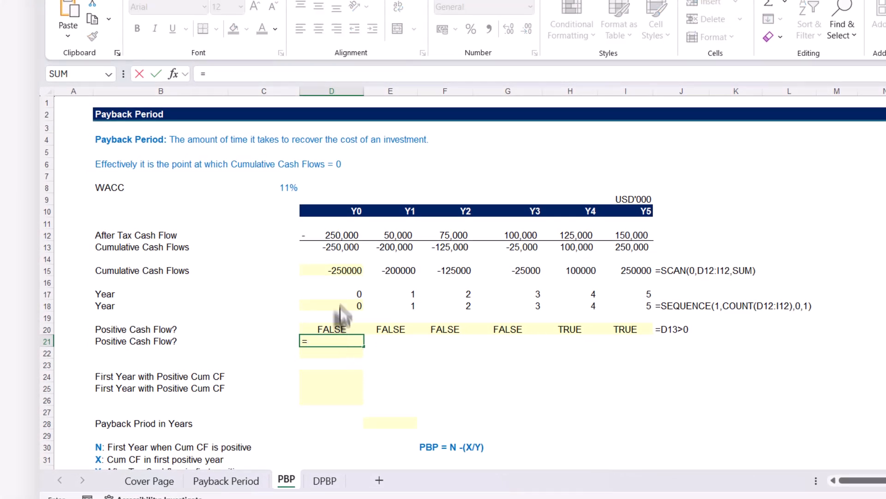
{"action": "left_click", "coordinate": [331, 270]}
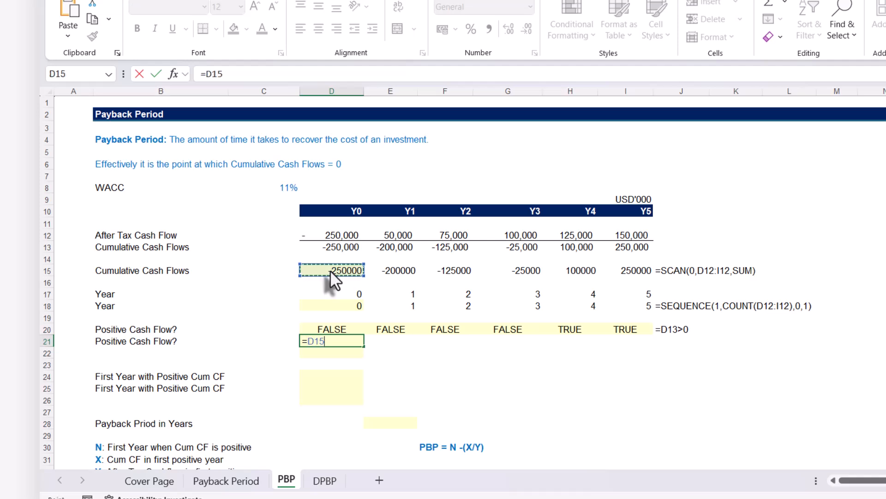
{"action": "type", "text": "#"}
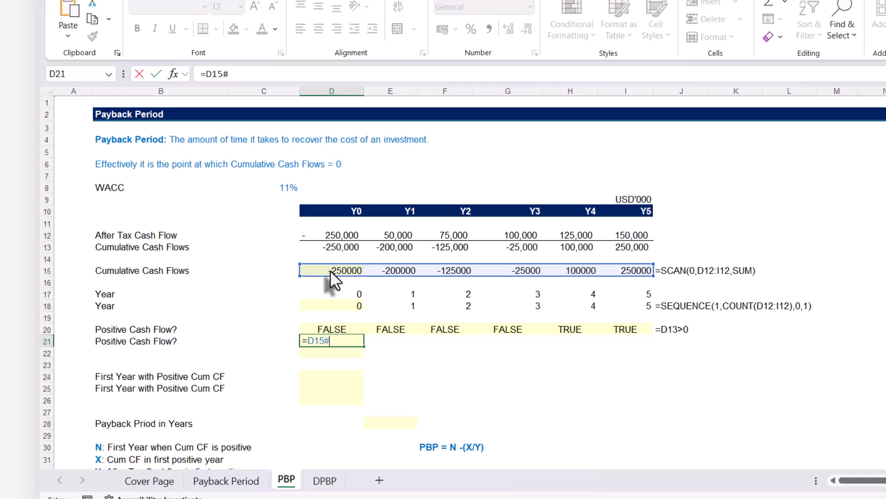
{"action": "type", "text": ">0"}
{"action": "key", "text": "Return"}
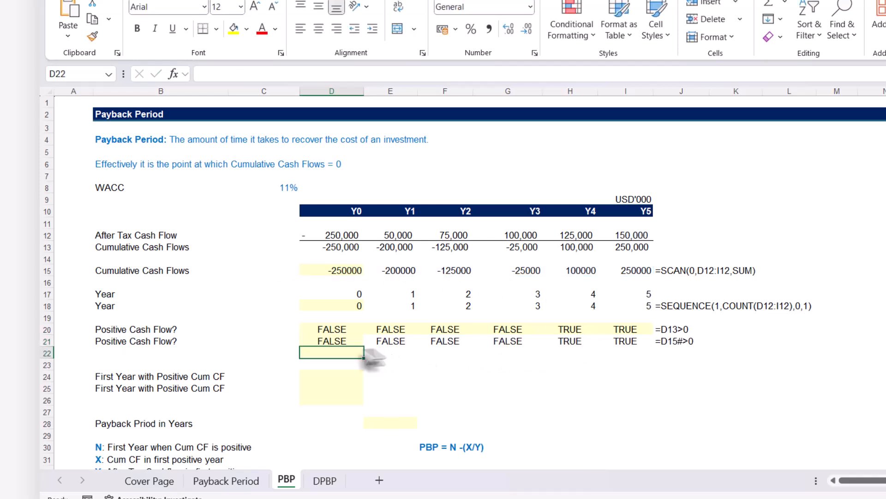
{"action": "left_click", "coordinate": [334, 344]}
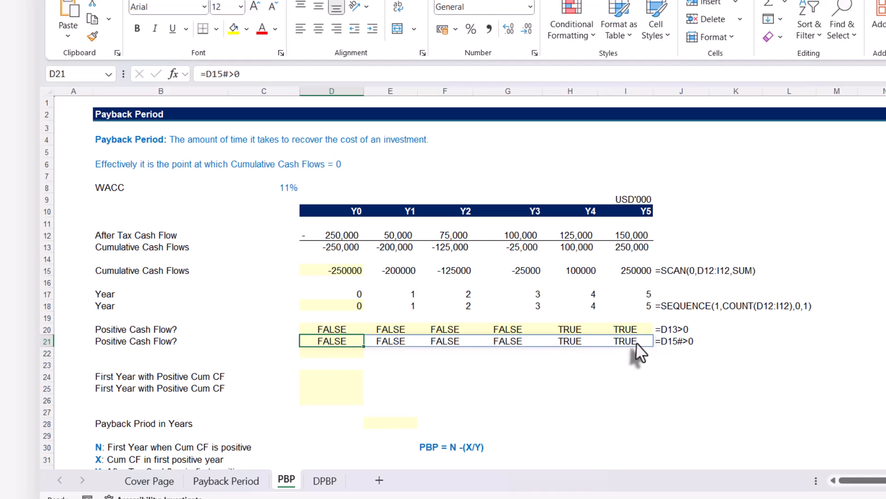
Compare the spill reference formula in D21 with the SCAN formula in D15.
{"action": "left_click", "coordinate": [350, 355]}
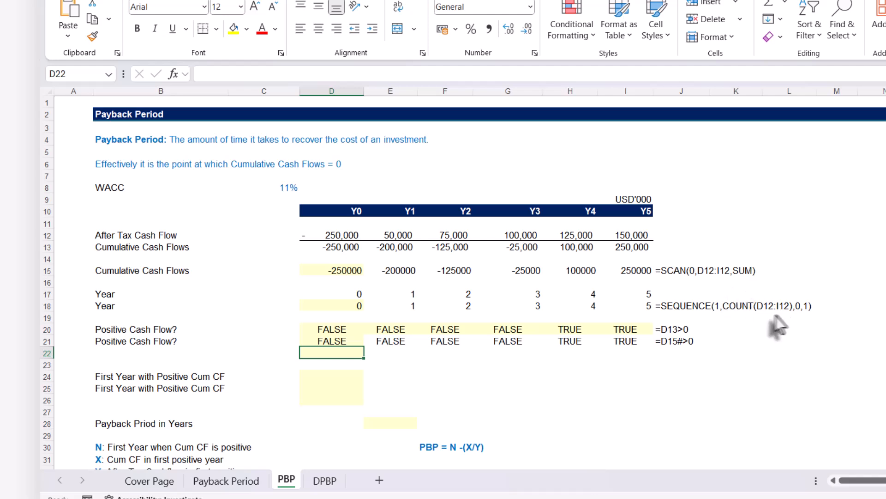
{"action": "left_click", "coordinate": [346, 343]}
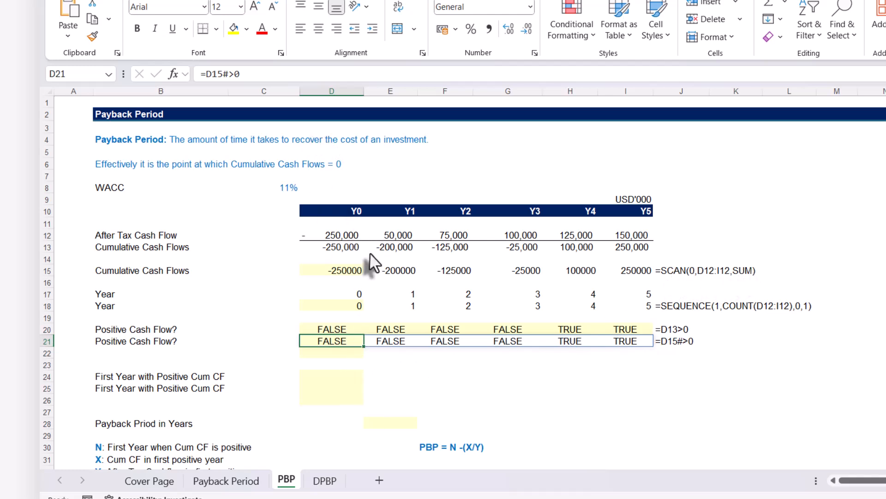
{"action": "left_click", "coordinate": [347, 272]}
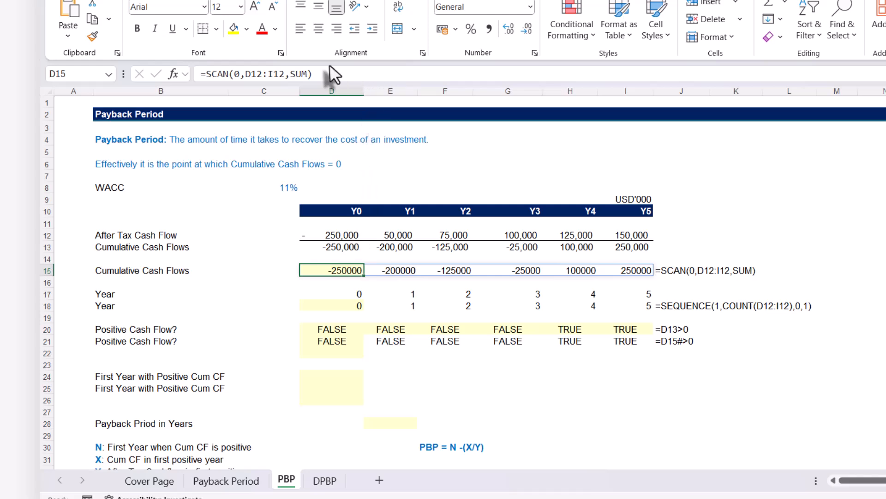
{"action": "double_click", "coordinate": [301, 74]}
{"action": "left_click_drag", "start_coordinate": [266, 90], "coordinate": [201, 74]}
{"action": "key", "text": "ctrl+c"}
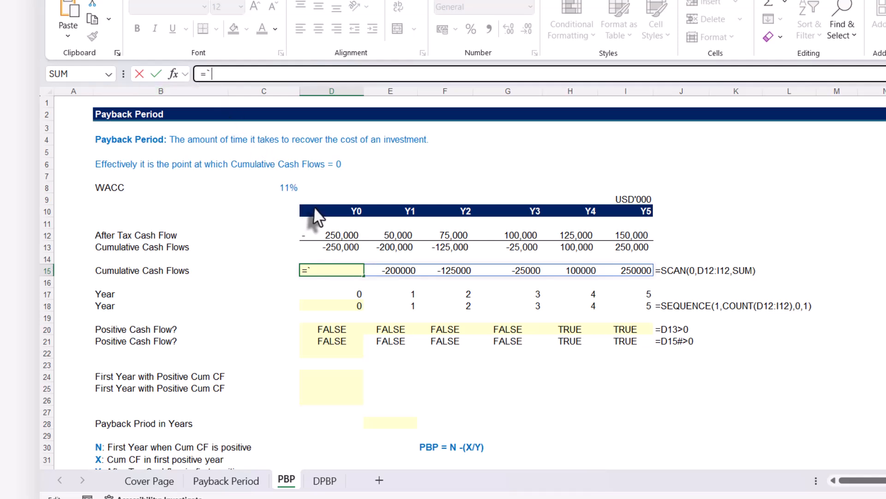
{"action": "key", "text": "Escape"}
Test the cumulative cash flows for positive values directly from the SCAN formula by entering =SCAN(0,D12:I12,SUM)>0 in D22.
{"action": "left_click", "coordinate": [331, 352]}
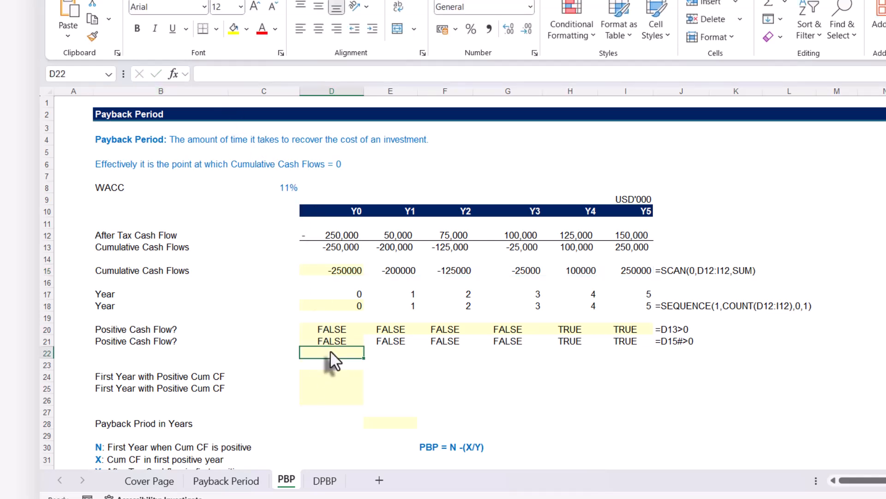
{"action": "type", "text": "="}
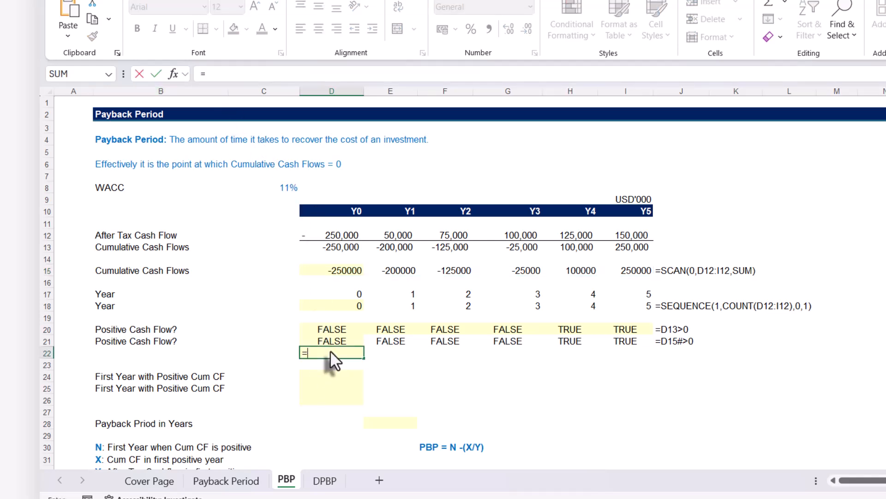
{"action": "key", "text": "ctrl+v"}
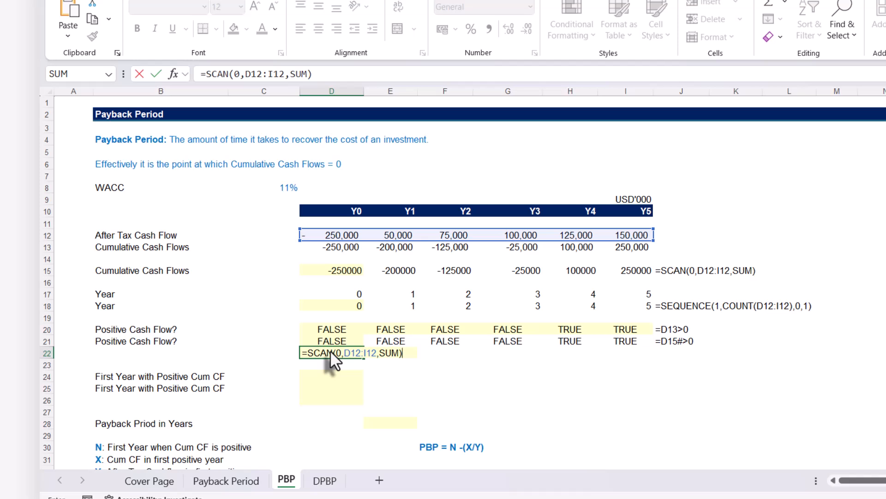
{"action": "type", "text": ">0"}
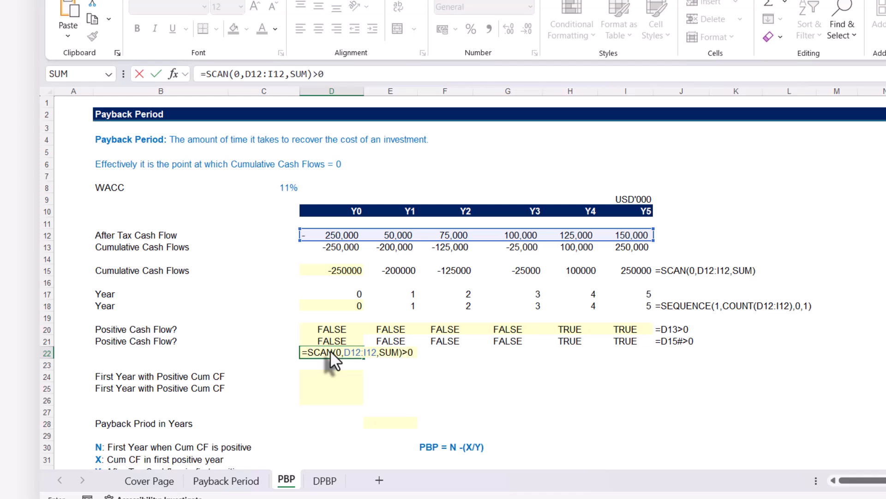
{"action": "key", "text": "Return"}
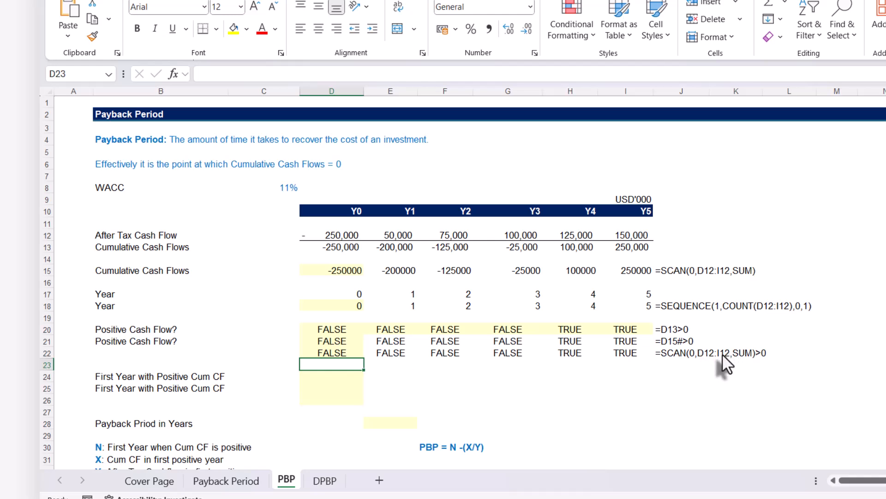
Find the position of the first positive cumulative cash flow by entering =MATCH(TRUE,D22#,0) with exact match in D24.
{"action": "left_click", "coordinate": [329, 377]}
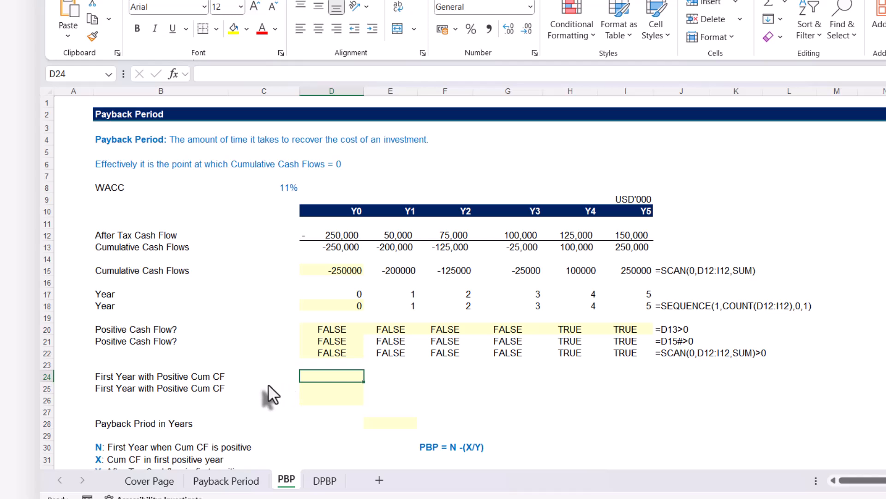
{"action": "type", "text": "="}
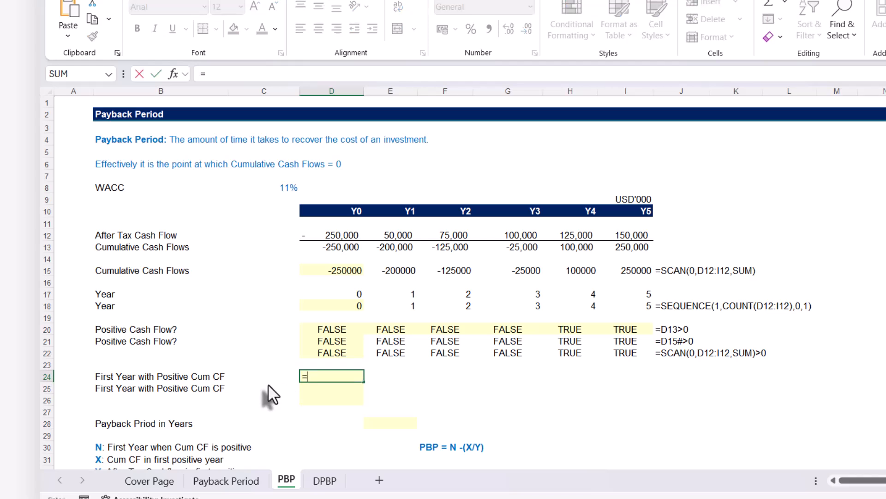
{"action": "type", "text": "mat"}
{"action": "key", "text": "Tab"}
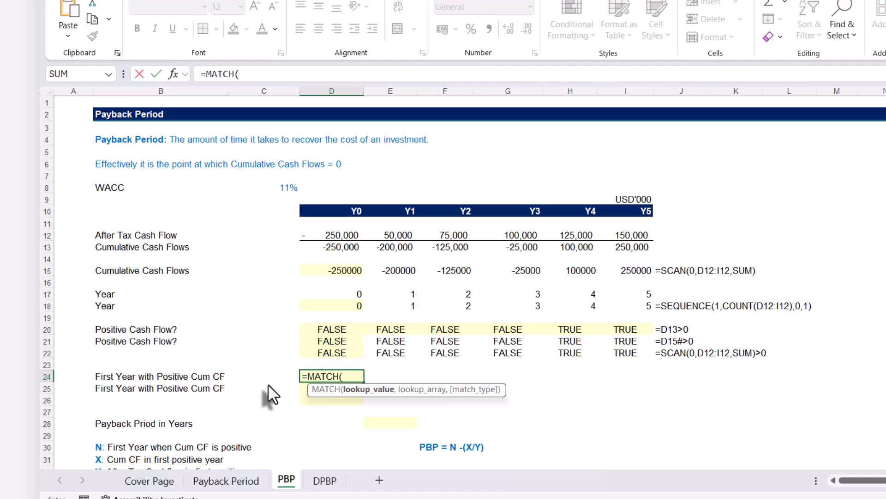
{"action": "type", "text": "TRUE,"}
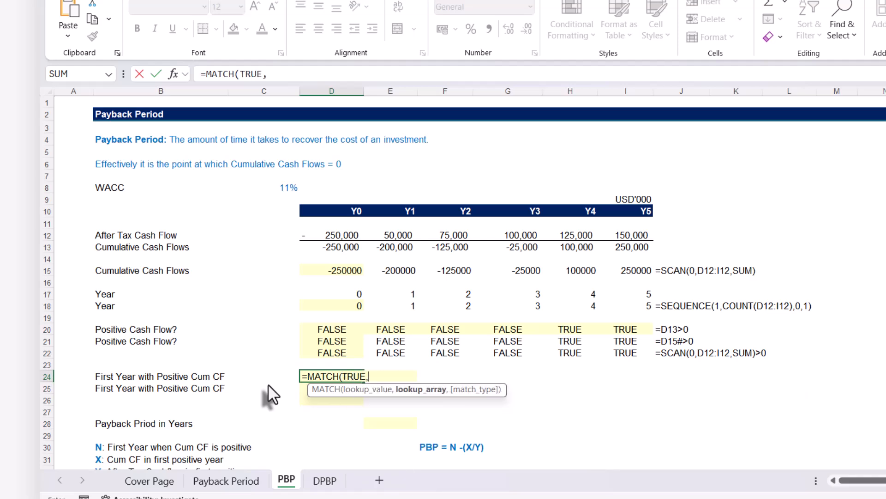
{"action": "left_click", "coordinate": [337, 352]}
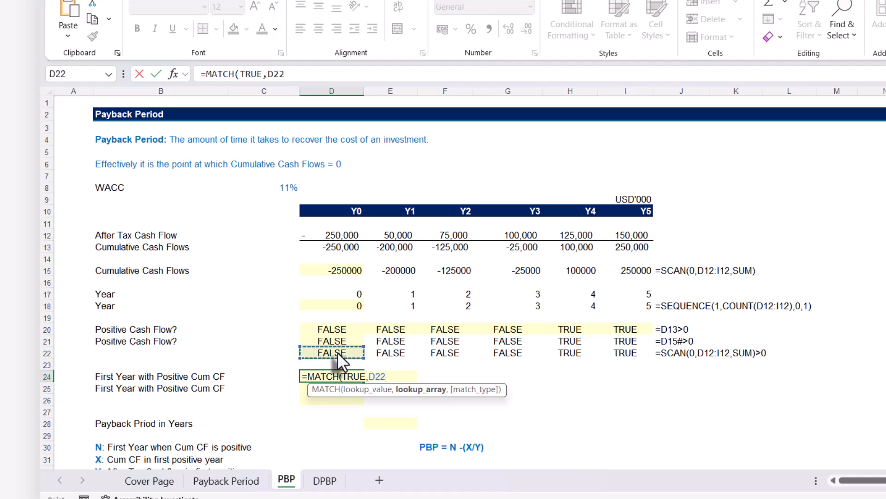
{"action": "type", "text": "#"}
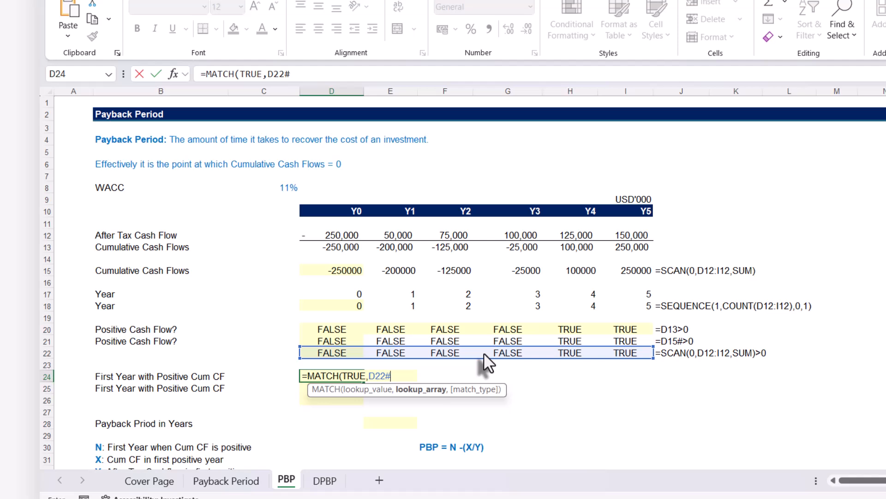
{"action": "type", "text": ","}
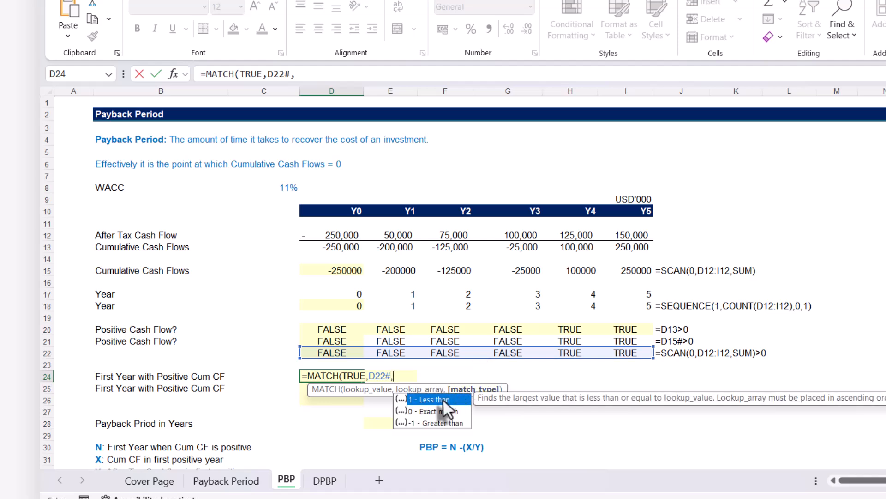
{"action": "key", "text": "Down"}
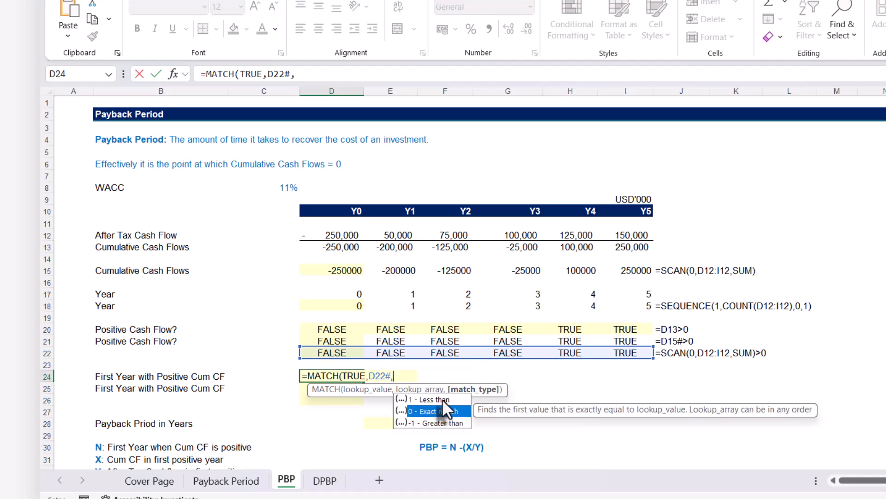
{"action": "key", "text": "Tab"}
{"action": "type", "text": ")"}
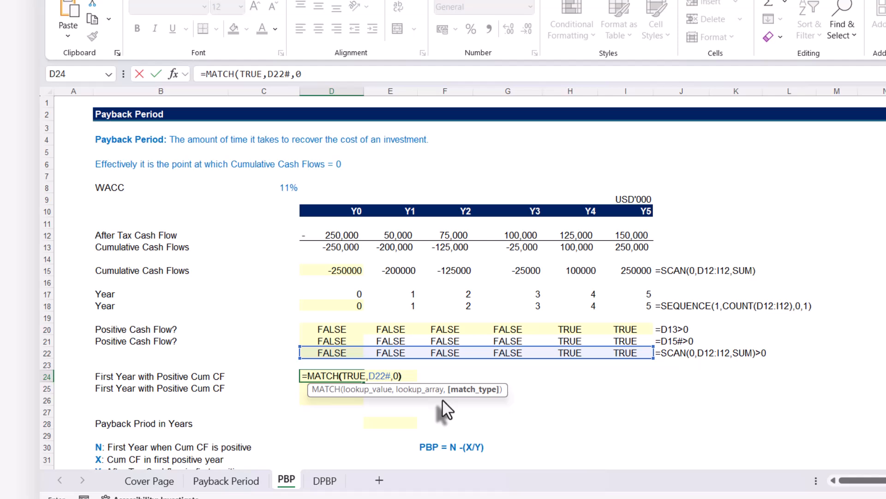
{"action": "key", "text": "Return"}
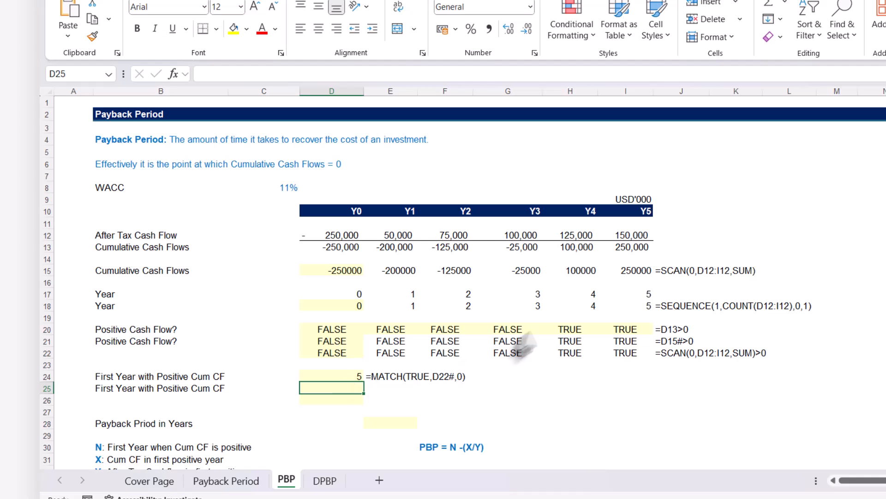
Subtract 1 from the MATCH formula in D24 to account for the year row starting at 0, and compare it with the year in H18.
{"action": "left_click", "coordinate": [346, 306]}
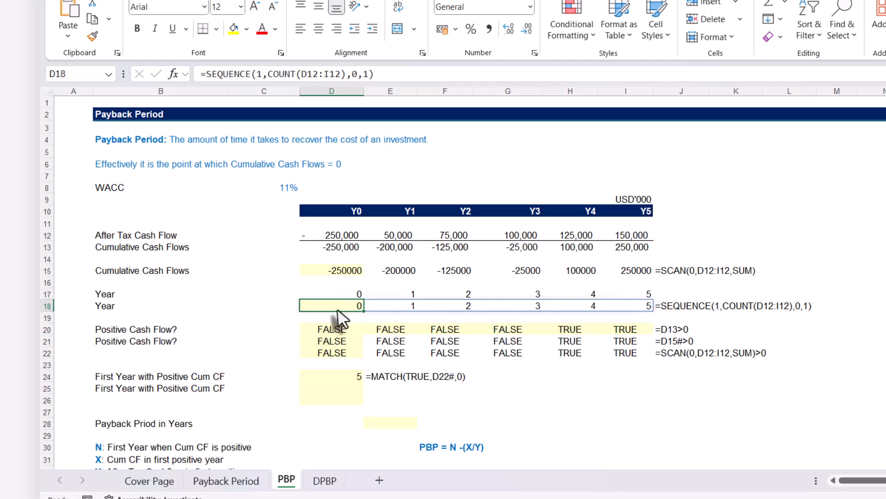
{"action": "left_click", "coordinate": [328, 378]}
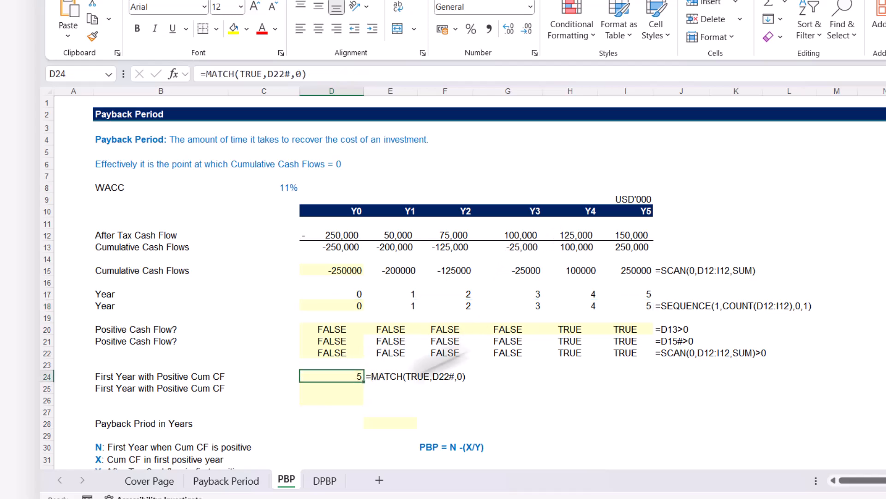
{"action": "left_click", "coordinate": [328, 79]}
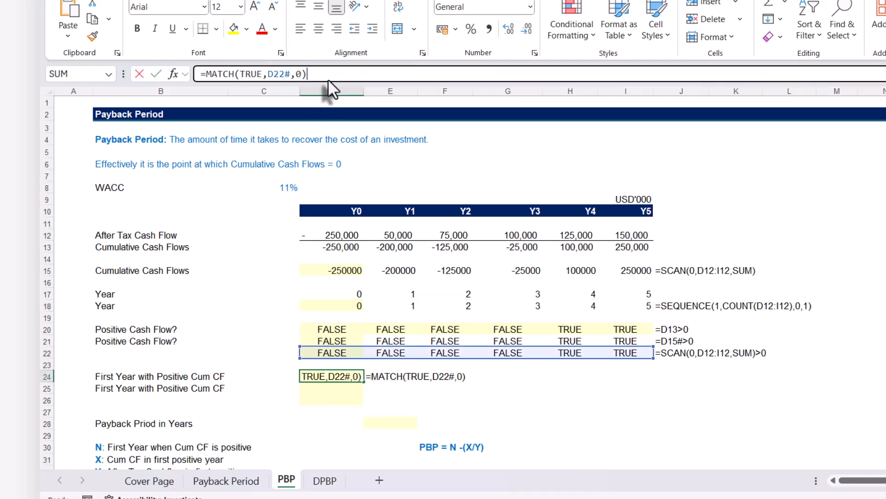
{"action": "type", "text": "-"}
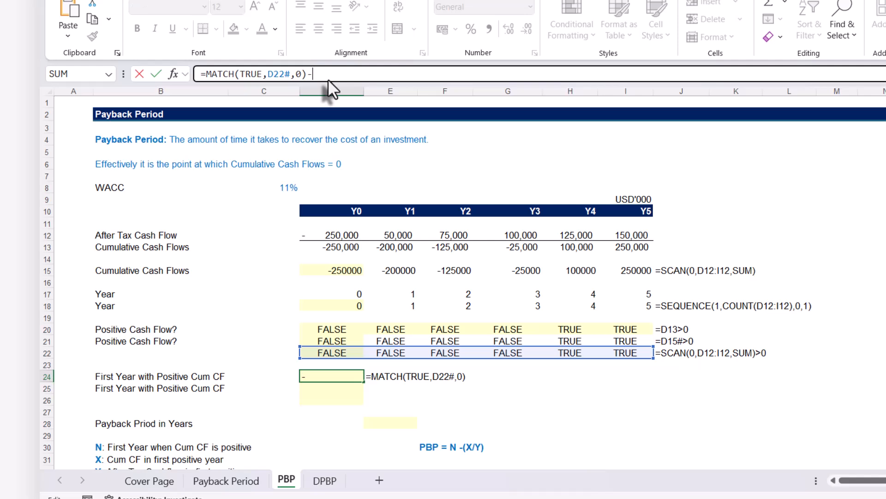
{"action": "type", "text": "1"}
{"action": "key", "text": "Return"}
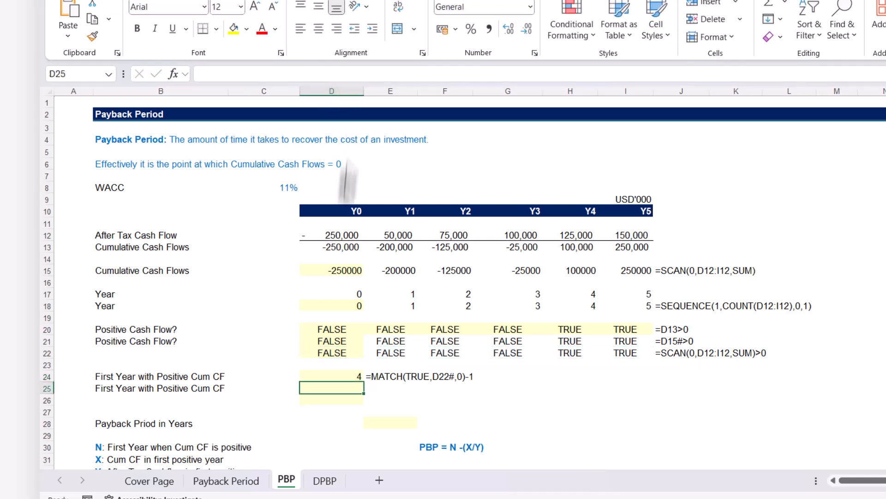
{"action": "left_click", "coordinate": [329, 375]}
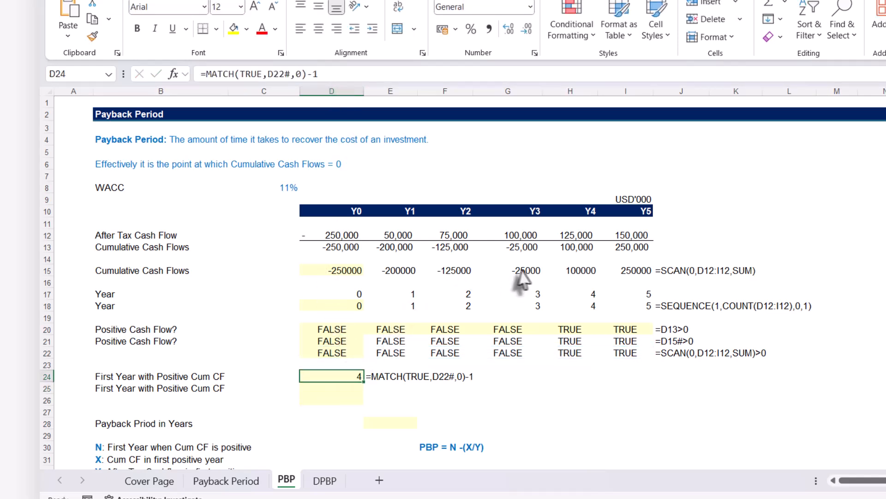
{"action": "left_click", "coordinate": [592, 306]}
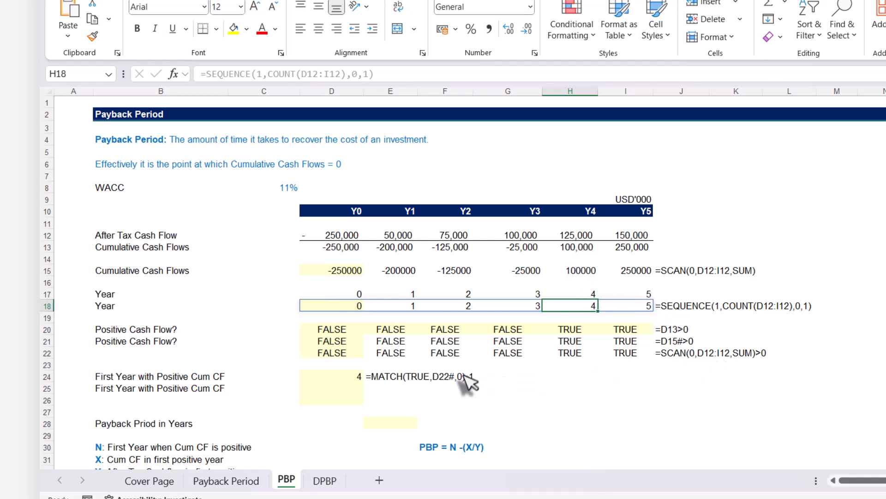
Copy the formula text =MATCH(TRUE,D22#,0)-1 from D24 into D25 with its references unchanged.
{"action": "left_click", "coordinate": [344, 378]}
{"action": "left_click_drag", "start_coordinate": [323, 75], "coordinate": [112, 75]}
{"action": "key", "text": "ctrl+c"}
{"action": "key", "text": "ctrl+Return"}
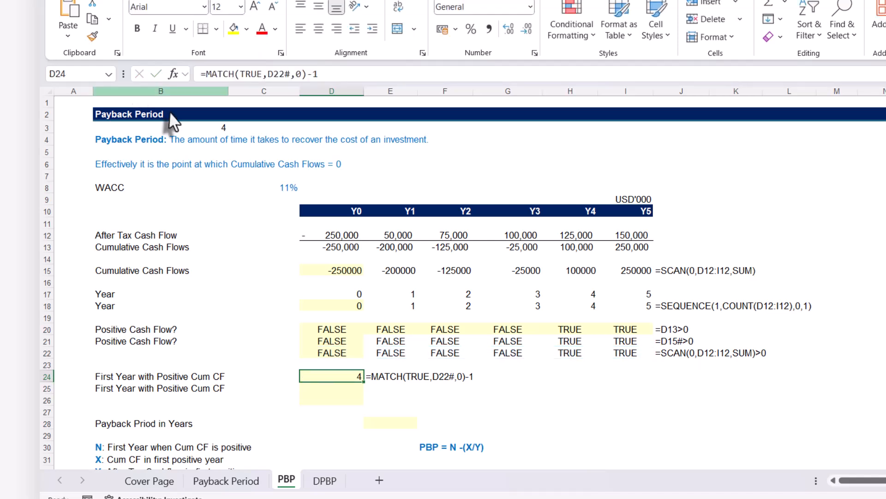
{"action": "left_click", "coordinate": [326, 387]}
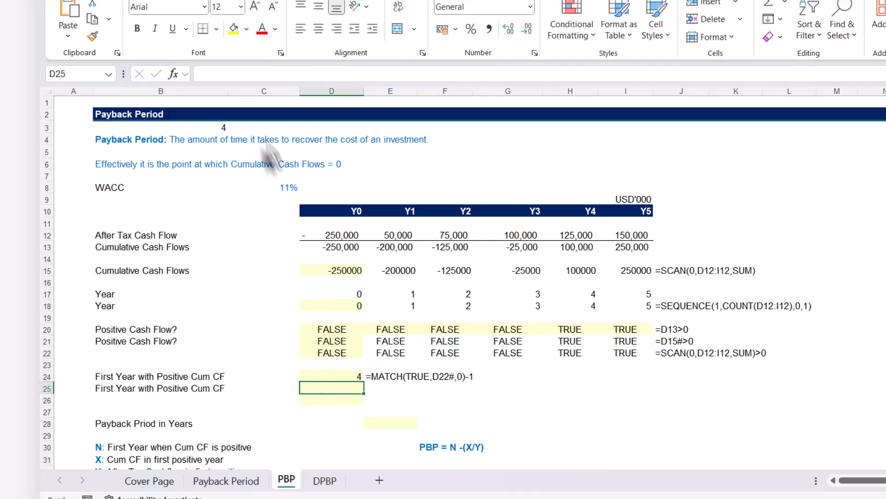
{"action": "left_click", "coordinate": [212, 71]}
{"action": "key", "text": "ctrl+v"}
{"action": "key", "text": "Return"}
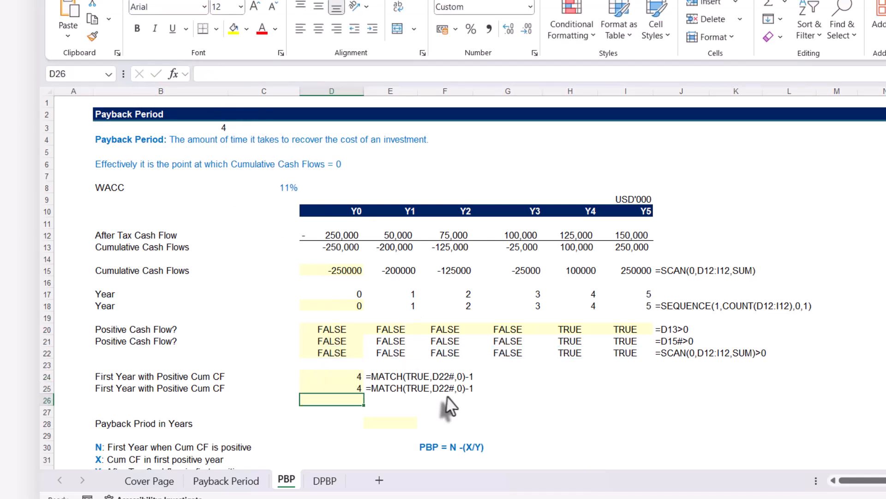
Replace the D22# reference in D25's MATCH formula with the expression SCAN(0,D12:I12,SUM)>0 copied from D22.
{"action": "left_click", "coordinate": [333, 354]}
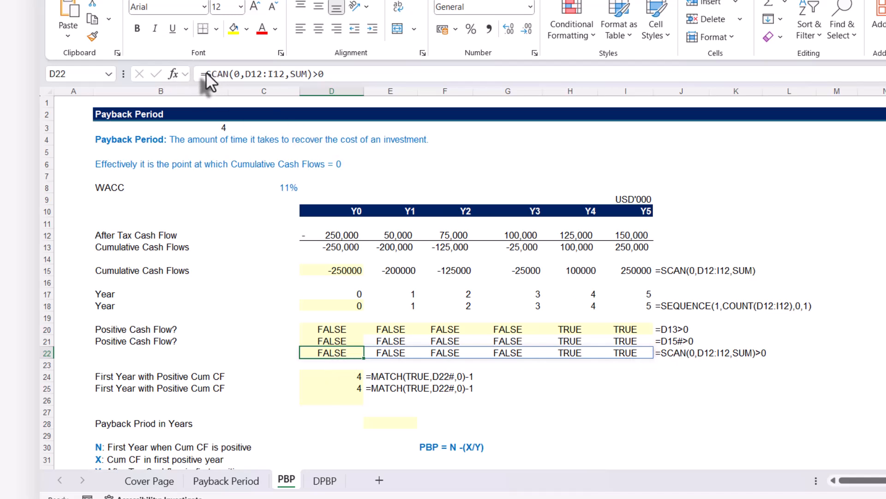
{"action": "left_click_drag", "start_coordinate": [206, 73], "coordinate": [354, 69]}
{"action": "key", "text": "ctrl+c"}
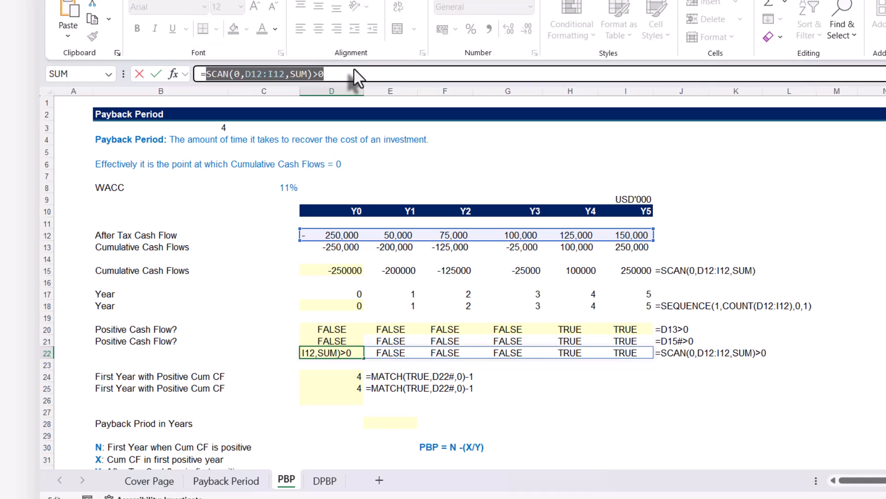
{"action": "key", "text": "Escape"}
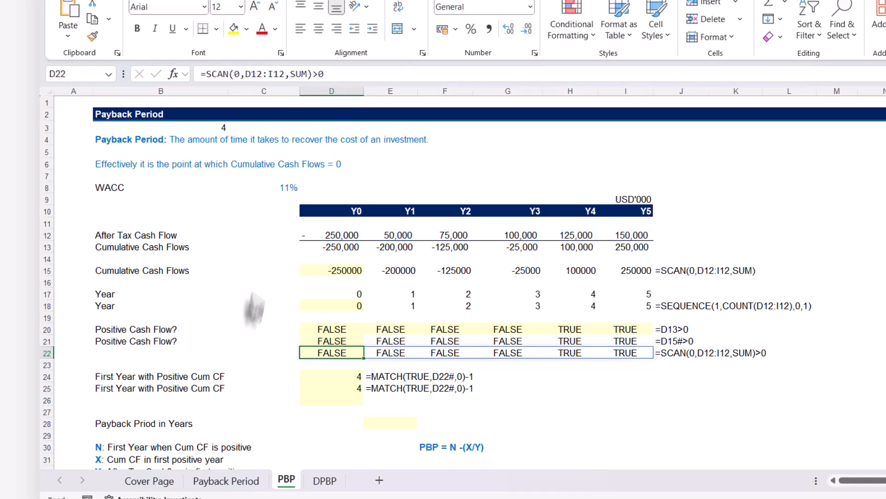
{"action": "left_click", "coordinate": [316, 389]}
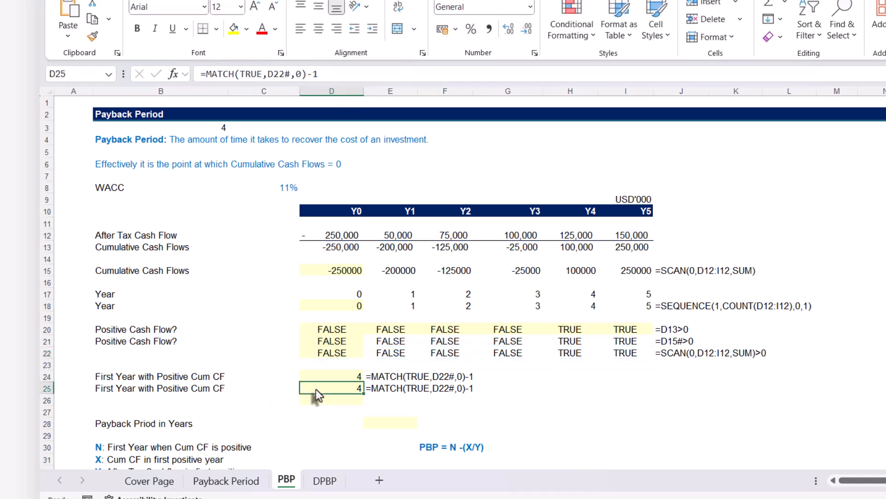
{"action": "left_click", "coordinate": [270, 74]}
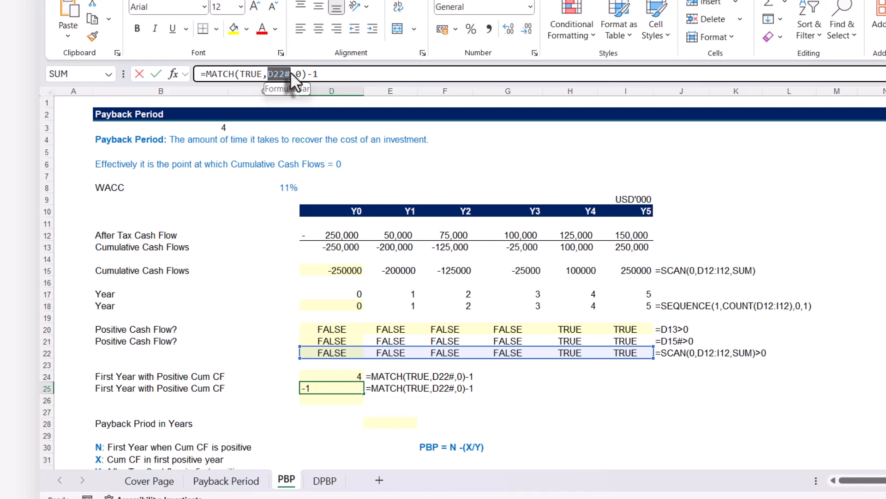
{"action": "key", "text": "ctrl+v"}
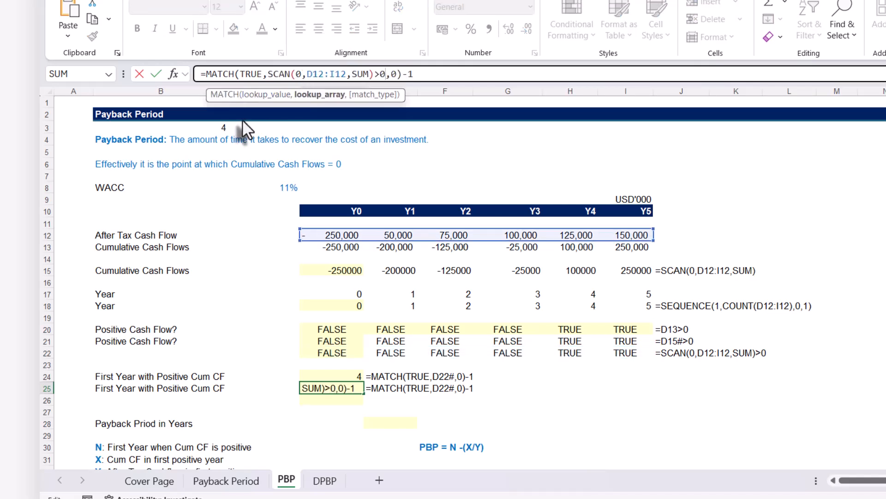
{"action": "key", "text": "Return"}
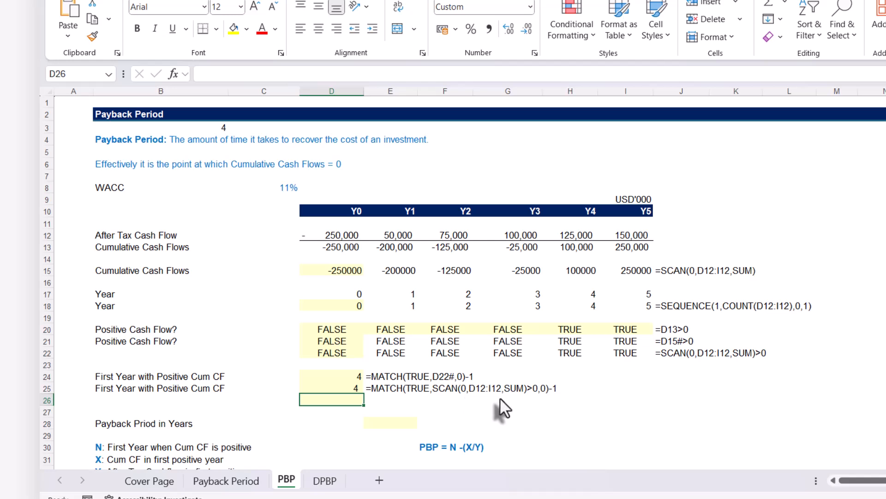
{"action": "left_click", "coordinate": [319, 387]}
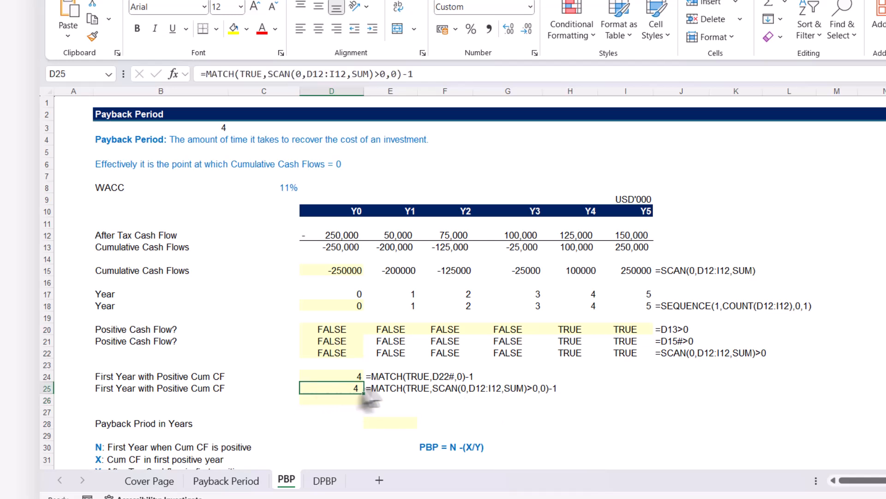
Calculate the payback period in E28 with the formula =D25-H13/H12.
{"action": "left_click", "coordinate": [383, 418]}
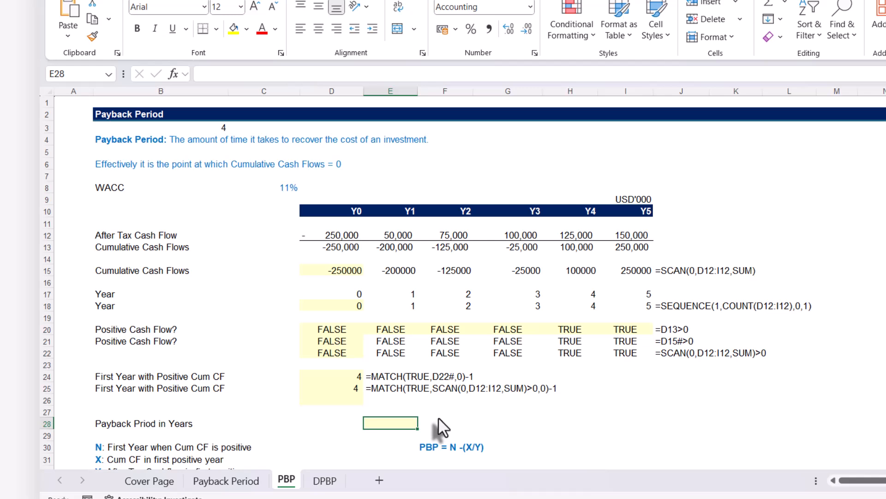
{"action": "type", "text": "="}
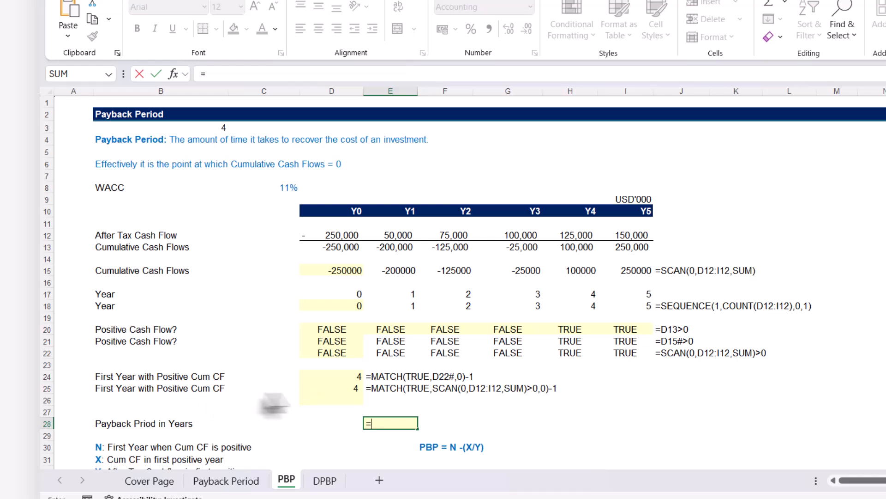
{"action": "left_click", "coordinate": [322, 388]}
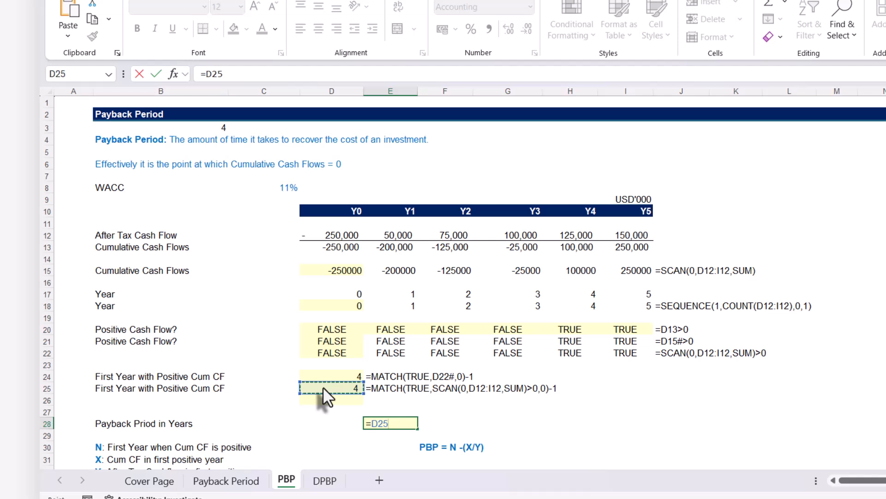
{"action": "type", "text": "-"}
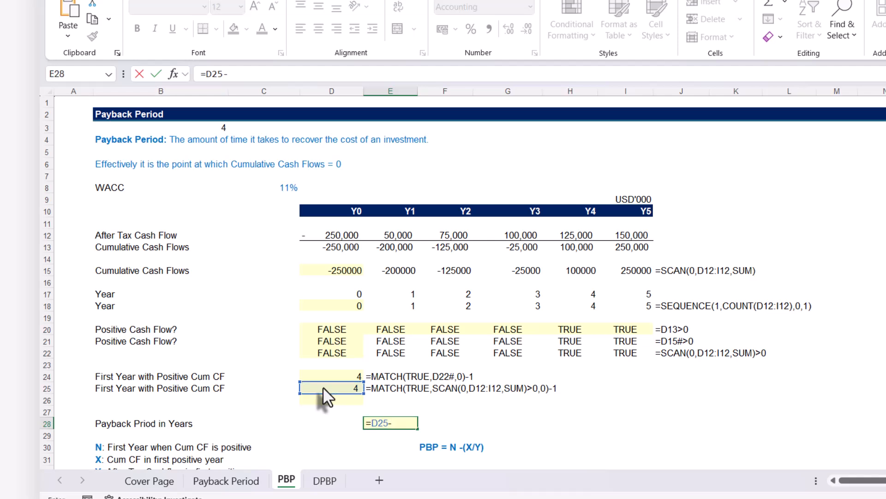
{"action": "left_click", "coordinate": [577, 246]}
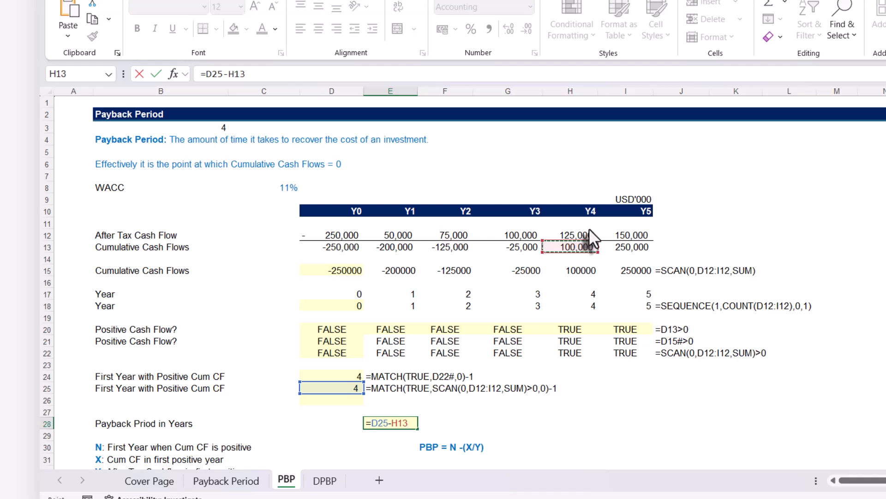
{"action": "type", "text": "/"}
{"action": "left_click", "coordinate": [574, 234]}
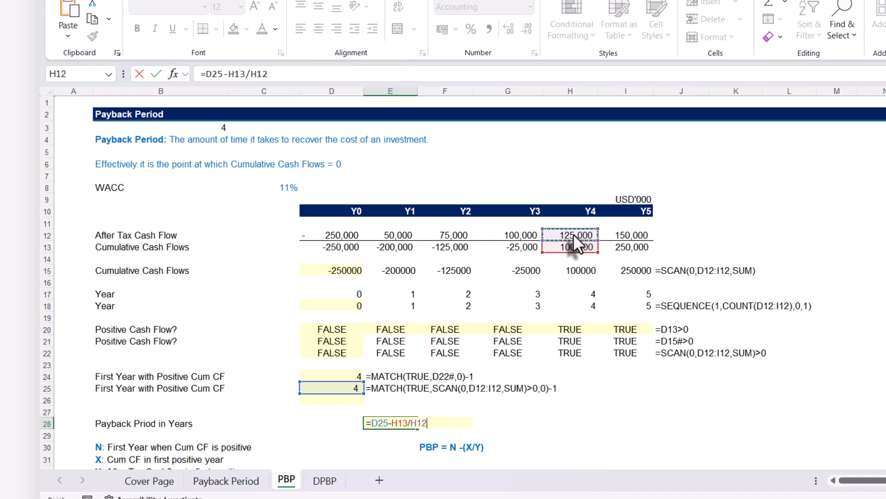
{"action": "key", "text": "Return"}
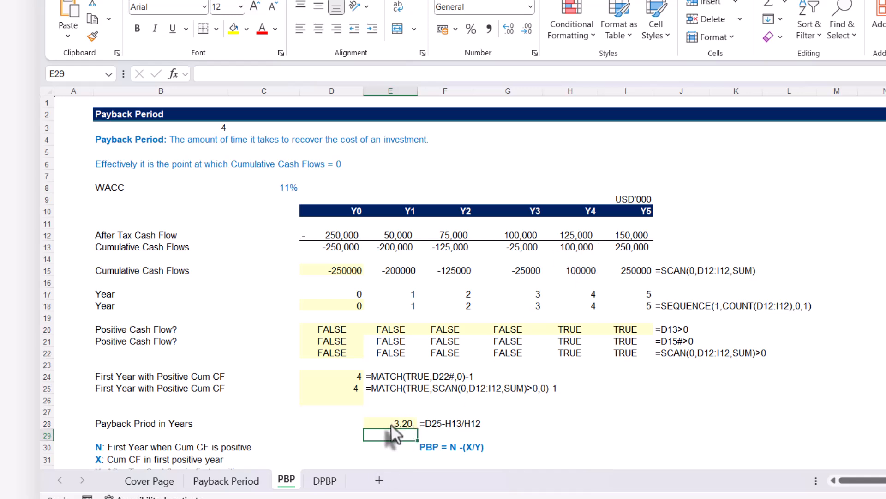
Compare E28 with the PBP figure on the Payback Period sheet and return to the PBP sheet.
{"action": "left_click", "coordinate": [226, 483]}
{"action": "scroll", "coordinate": [369, 348], "scroll_direction": "down", "scroll_amount": 2}
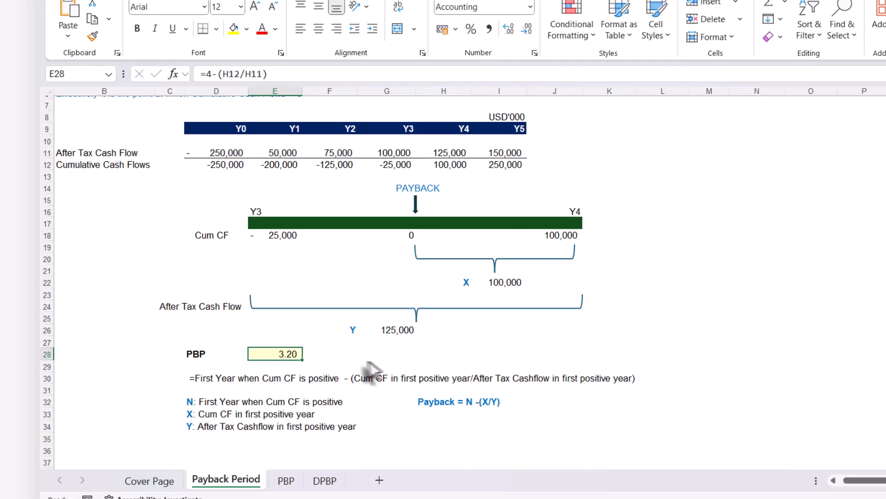
{"action": "scroll", "coordinate": [307, 332], "scroll_direction": "up", "scroll_amount": 2}
{"action": "left_click", "coordinate": [285, 480]}
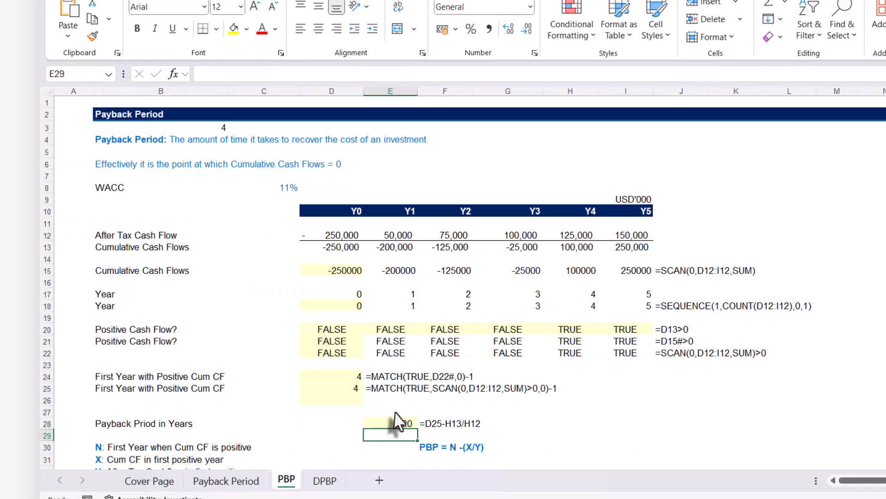
Link N, the first year when cumulative cash flow is positive, in D34 to the MATCH result with =D25.
{"action": "left_click", "coordinate": [361, 425]}
{"action": "scroll", "coordinate": [456, 424], "scroll_direction": "down", "scroll_amount": 4}
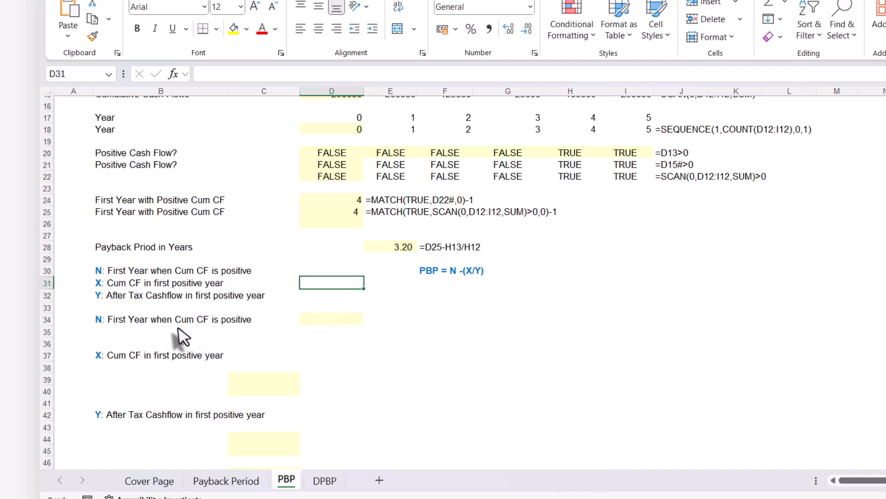
{"action": "left_click", "coordinate": [327, 320]}
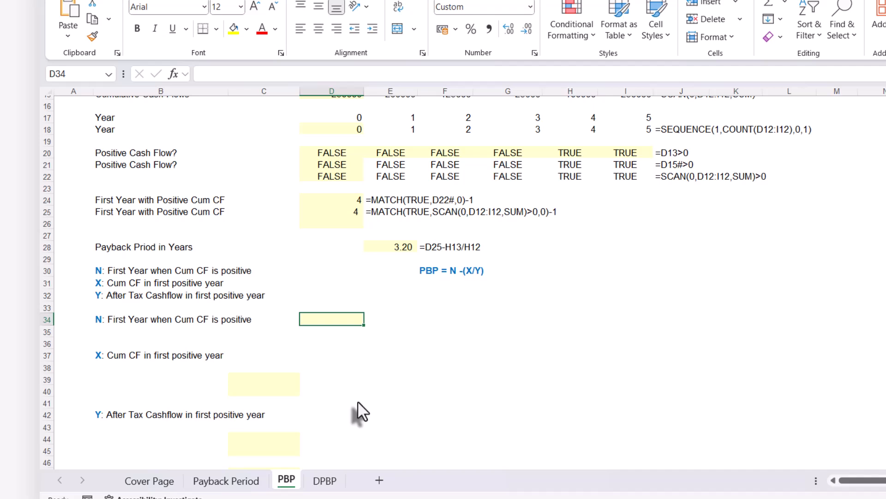
{"action": "type", "text": "="}
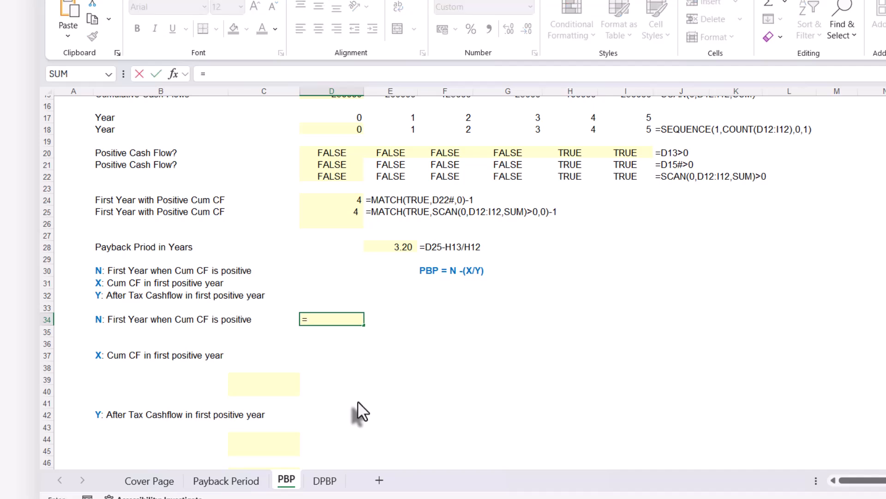
{"action": "left_click", "coordinate": [342, 212]}
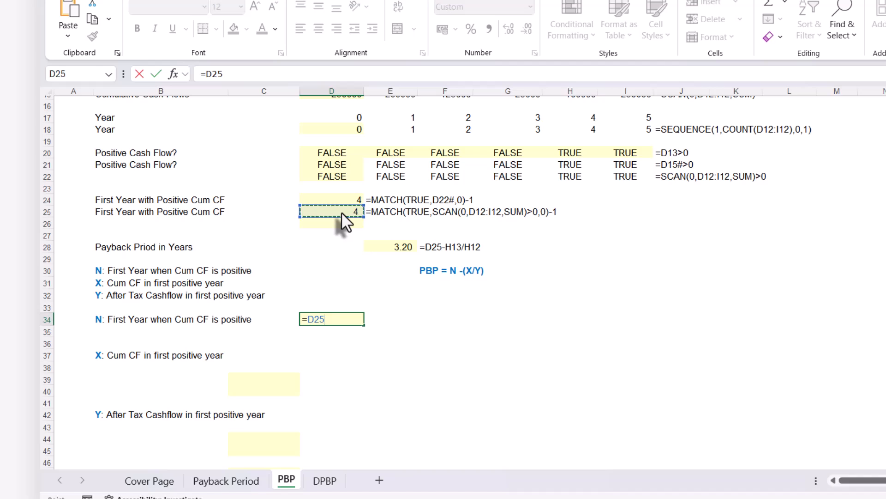
{"action": "key", "text": "Return"}
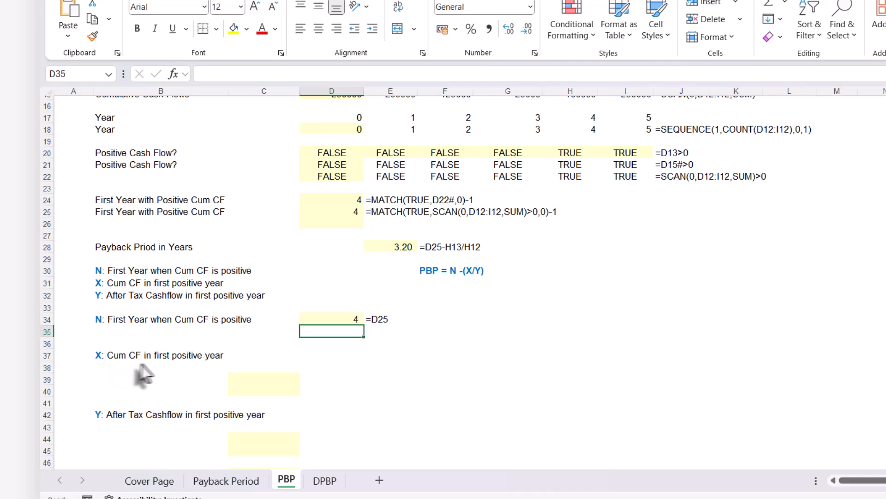
Enter =INDEX(D15#,D25) in C39 to look up X, the cumulative cash flow in the first positive year.
{"action": "scroll", "coordinate": [211, 364], "scroll_direction": "up", "scroll_amount": 2}
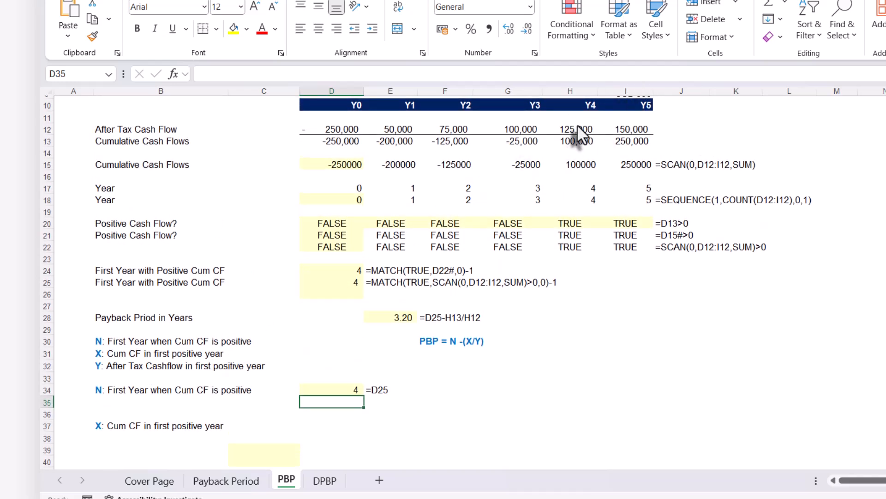
{"action": "scroll", "coordinate": [300, 439], "scroll_direction": "down", "scroll_amount": 1}
{"action": "left_click", "coordinate": [293, 414]}
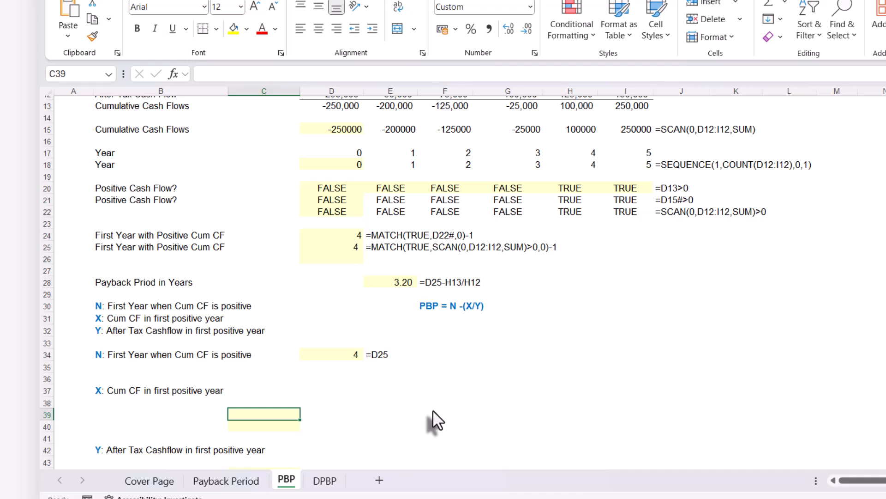
{"action": "type", "text": "=in"}
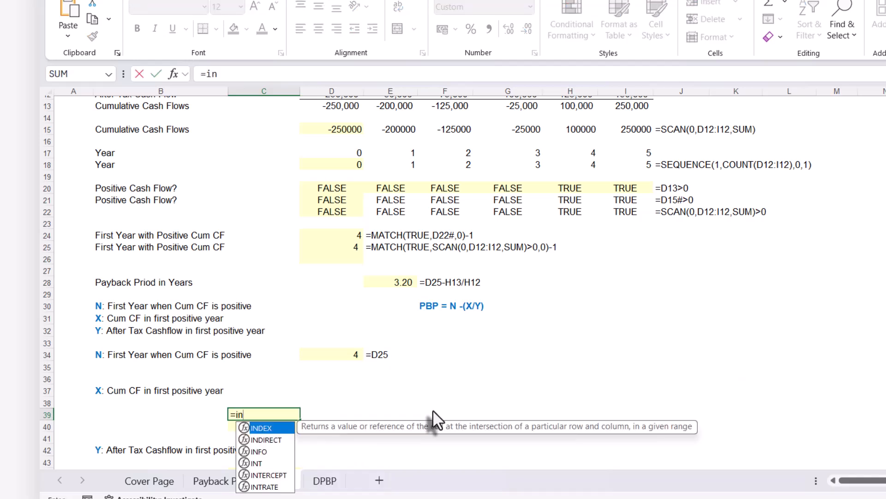
{"action": "type", "text": "de"}
{"action": "key", "text": "Tab"}
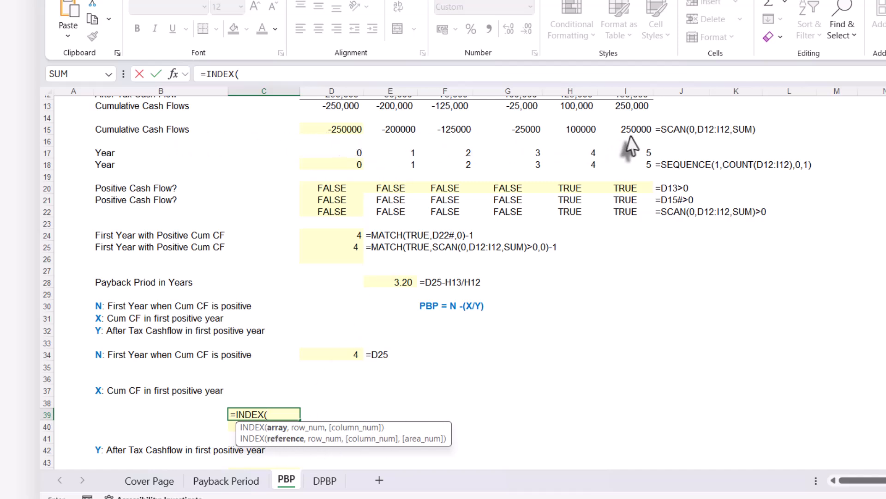
{"action": "left_click", "coordinate": [318, 129]}
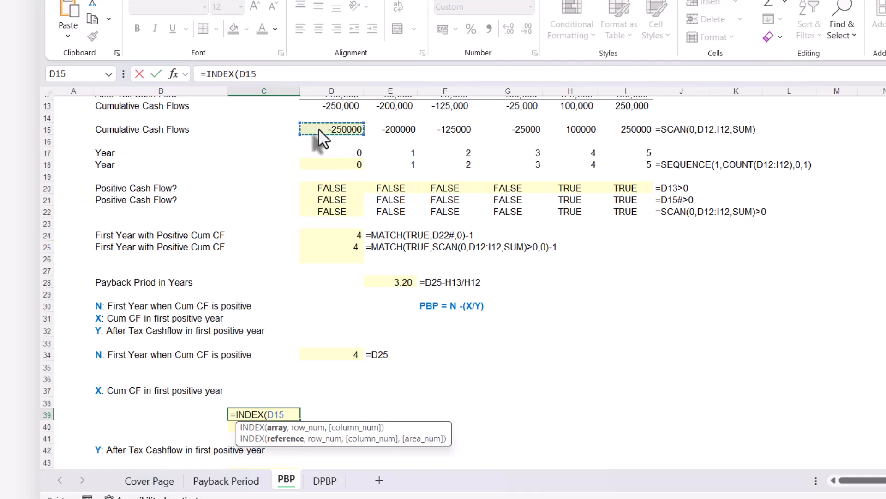
{"action": "type", "text": "#"}
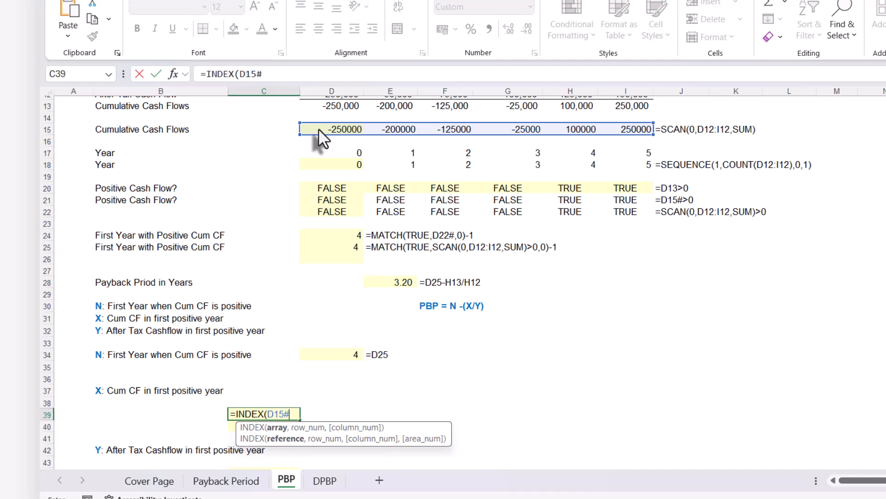
{"action": "type", "text": ","}
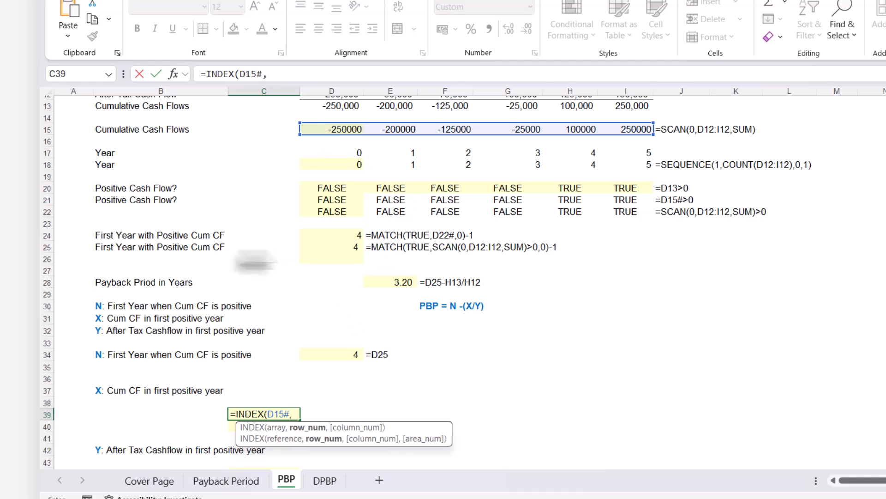
{"action": "left_click", "coordinate": [330, 247]}
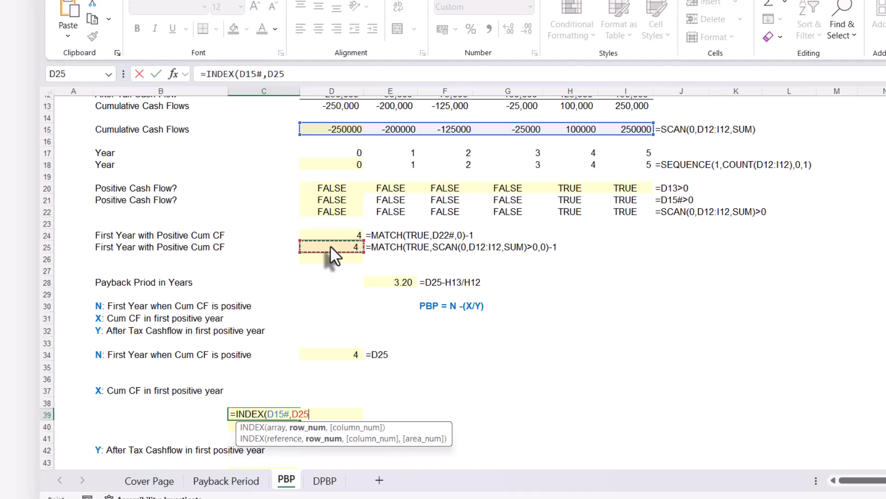
{"action": "type", "text": ")"}
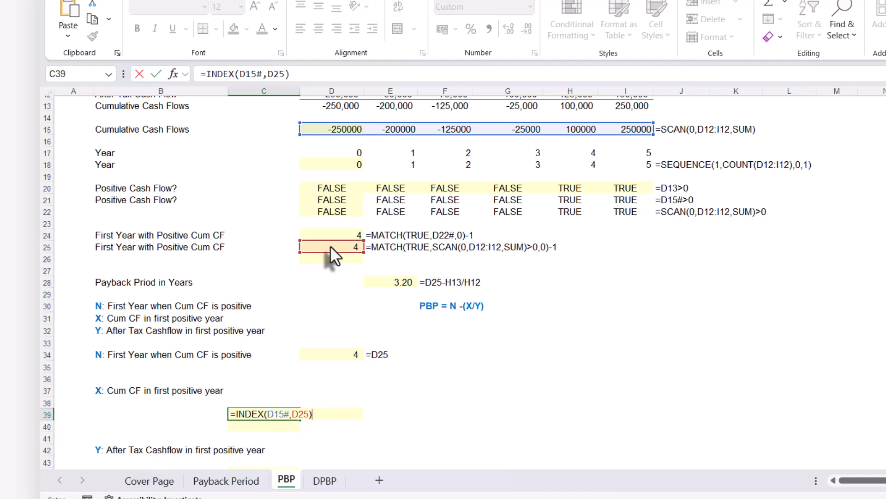
{"action": "key", "text": "Return"}
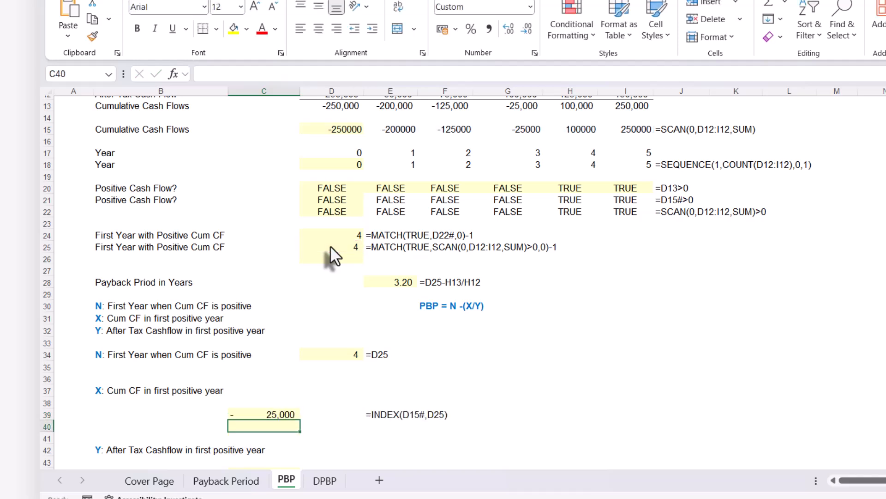
Check C39's INDEX result against the year in D34 and the spilled cumulative cash flows in row 15.
{"action": "left_click", "coordinate": [267, 414]}
{"action": "scroll", "coordinate": [267, 414], "scroll_direction": "up", "scroll_amount": 1}
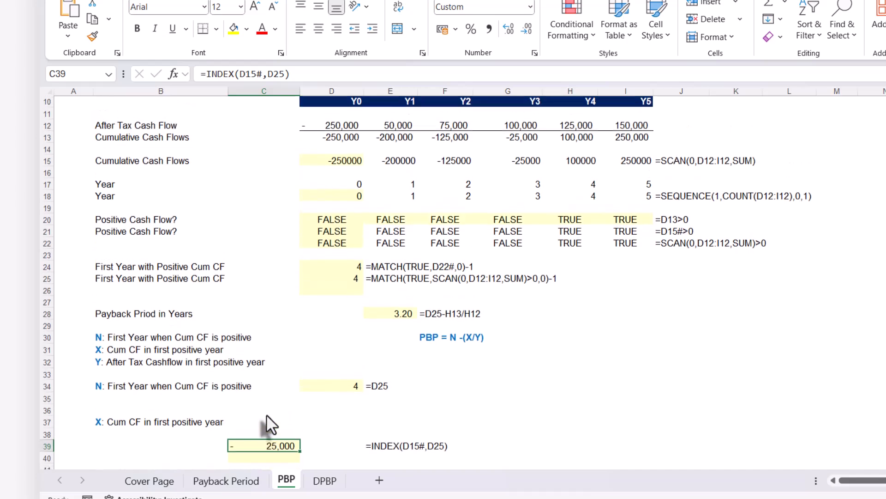
{"action": "scroll", "coordinate": [267, 414], "scroll_direction": "up", "scroll_amount": 1}
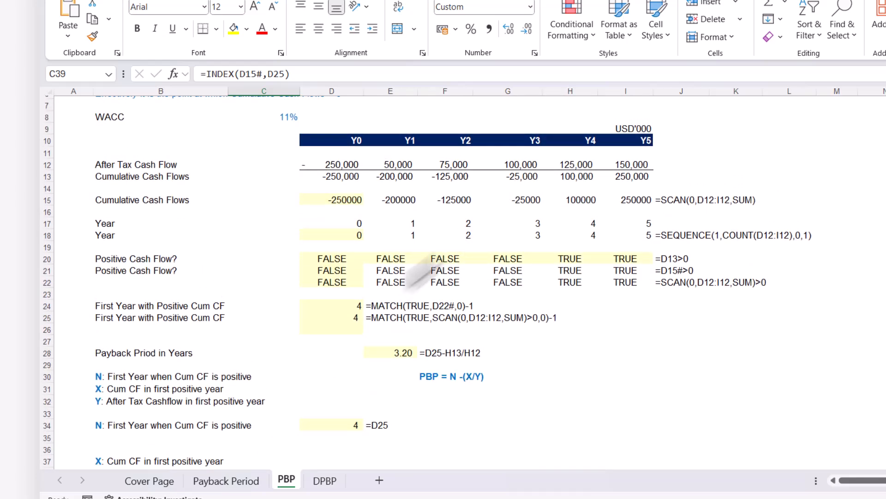
{"action": "scroll", "coordinate": [323, 354], "scroll_direction": "down", "scroll_amount": 2}
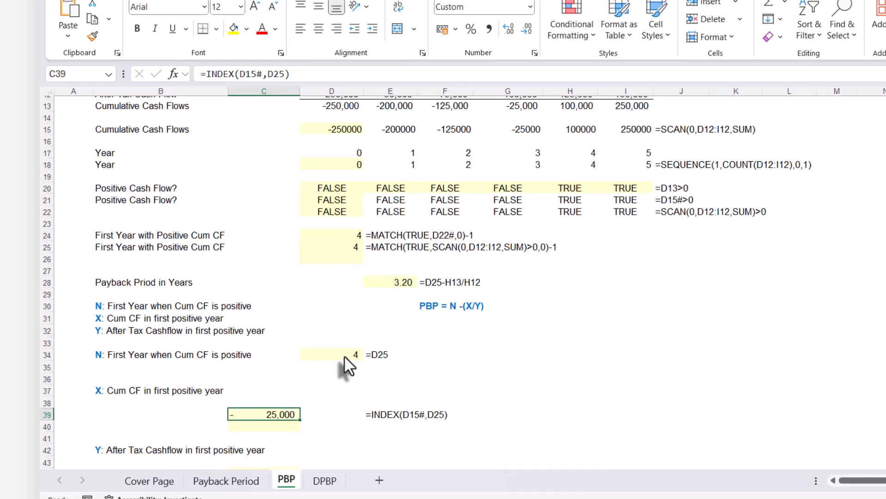
{"action": "left_click", "coordinate": [344, 356]}
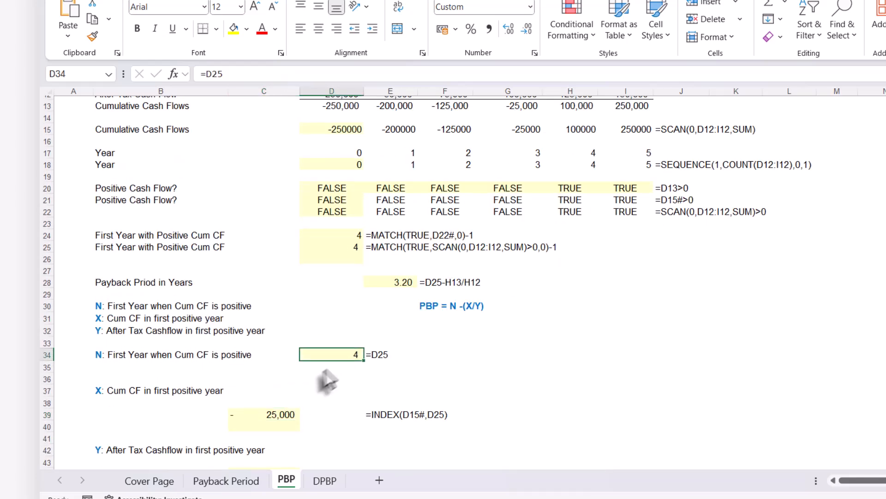
{"action": "double_click", "coordinate": [346, 353]}
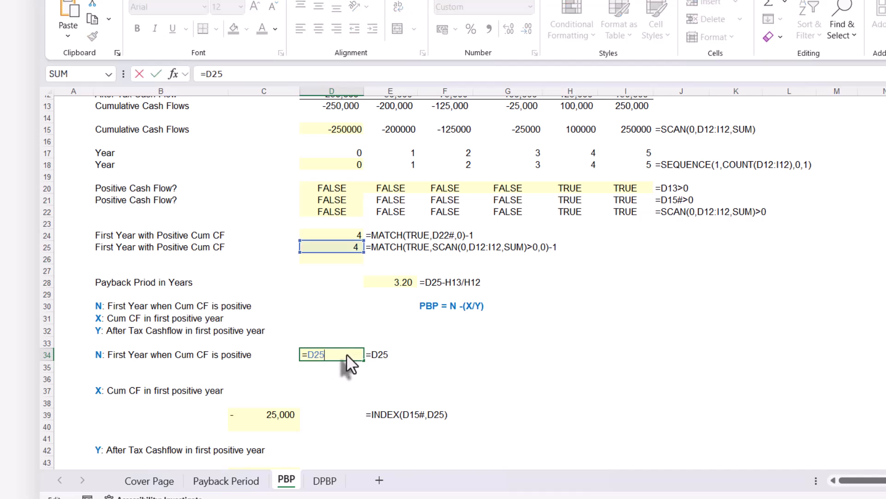
{"action": "key", "text": "Escape"}
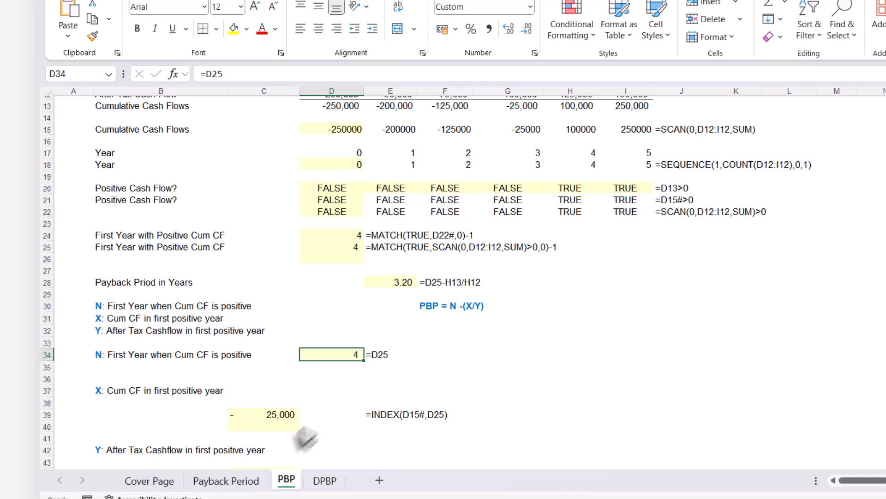
{"action": "left_click", "coordinate": [281, 418]}
{"action": "scroll", "coordinate": [286, 425], "scroll_direction": "up", "scroll_amount": 2}
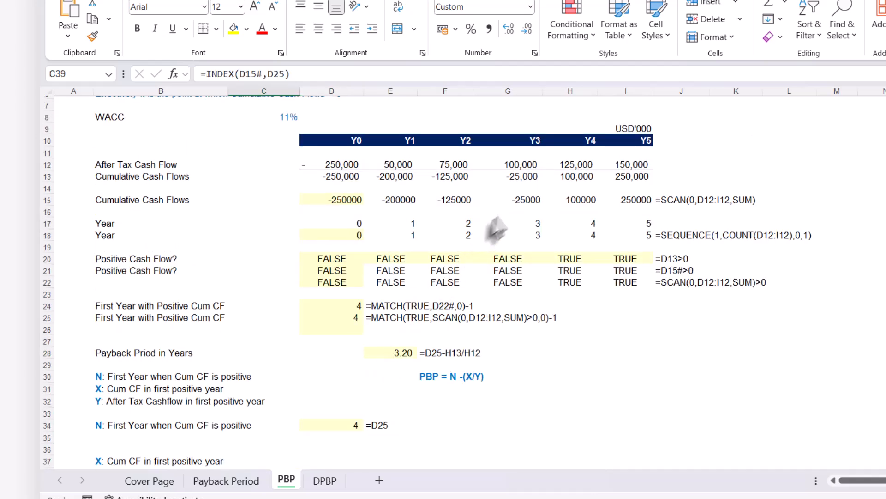
{"action": "left_click", "coordinate": [517, 199]}
{"action": "scroll", "coordinate": [323, 323], "scroll_direction": "down", "scroll_amount": 3}
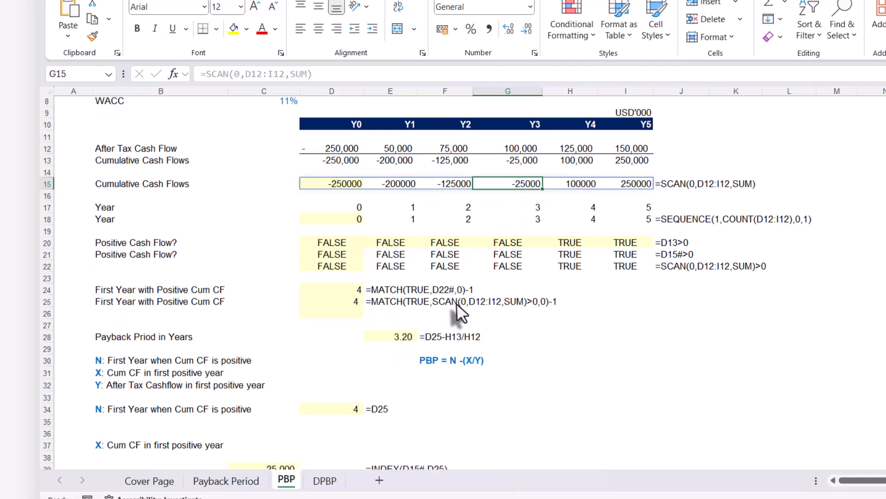
Add 1 to the position argument in C39, making the formula =INDEX(D15#,D25+1).
{"action": "left_click", "coordinate": [289, 380]}
{"action": "double_click", "coordinate": [289, 380]}
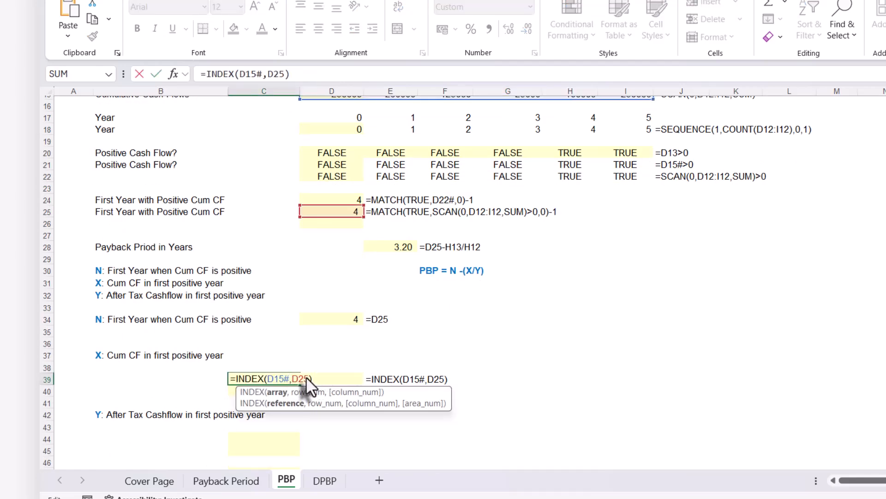
{"action": "left_click", "coordinate": [307, 378]}
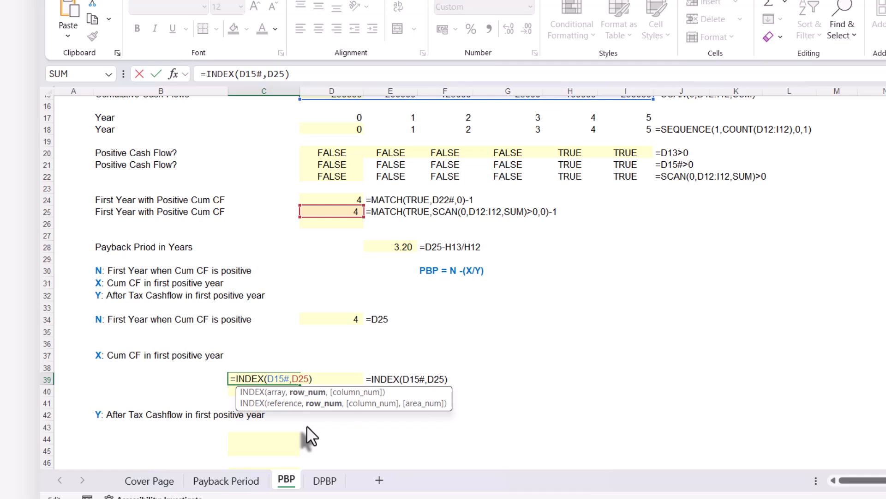
{"action": "type", "text": "+1"}
{"action": "key", "text": "Return"}
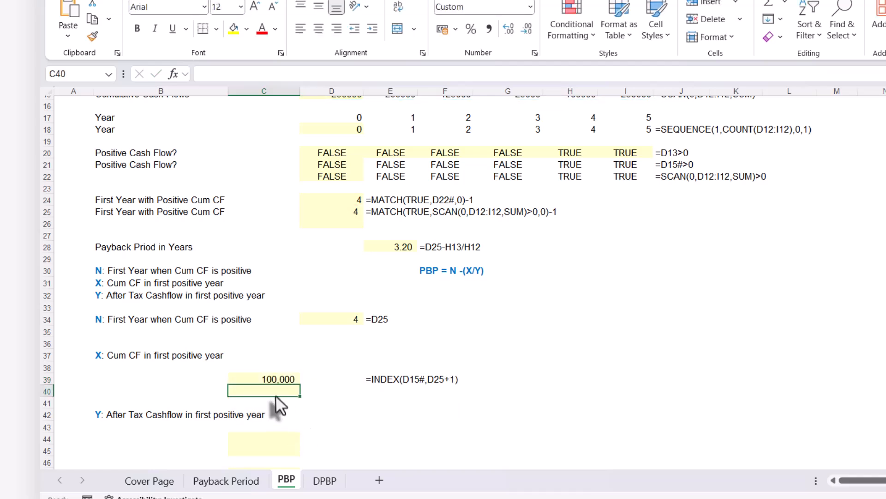
Review the references in C39's formula, tracing D15# to the cumulative cash flows and D25 to the first positive year.
{"action": "double_click", "coordinate": [281, 378]}
{"action": "scroll", "coordinate": [299, 378], "scroll_direction": "up", "scroll_amount": 3}
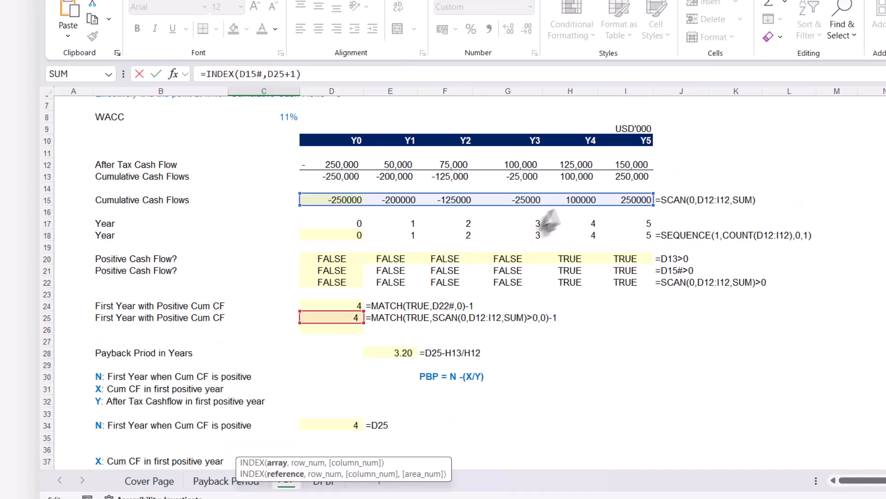
{"action": "scroll", "coordinate": [544, 192], "scroll_direction": "down", "scroll_amount": 2}
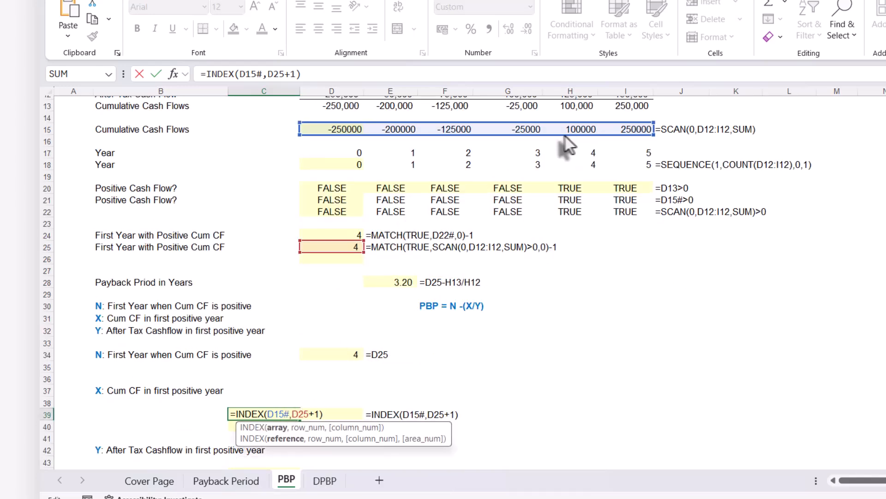
{"action": "type", "text": "`"}
{"action": "key", "text": "BackSpace"}
{"action": "key", "text": "ctrl+Return"}
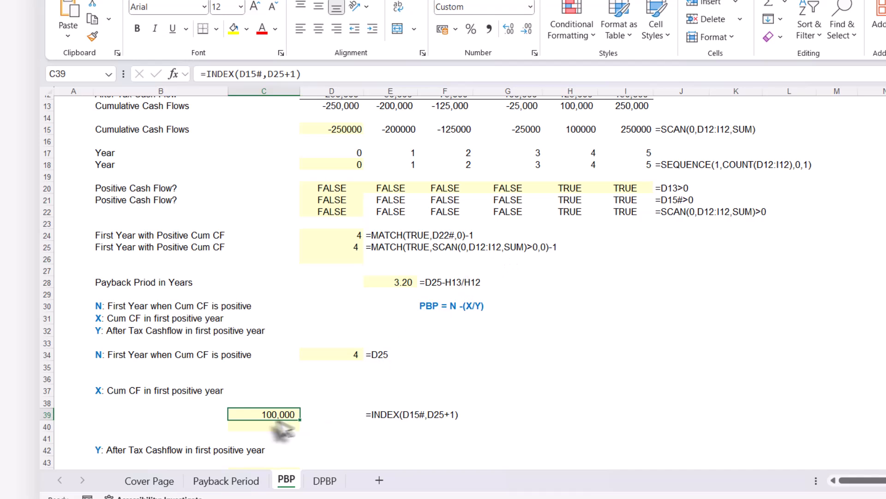
Copy the formula text from C39 and enter it unchanged in C40 as =INDEX(D15#,D25+1).
{"action": "left_click_drag", "start_coordinate": [302, 74], "coordinate": [144, 81]}
{"action": "key", "text": "ctrl+c"}
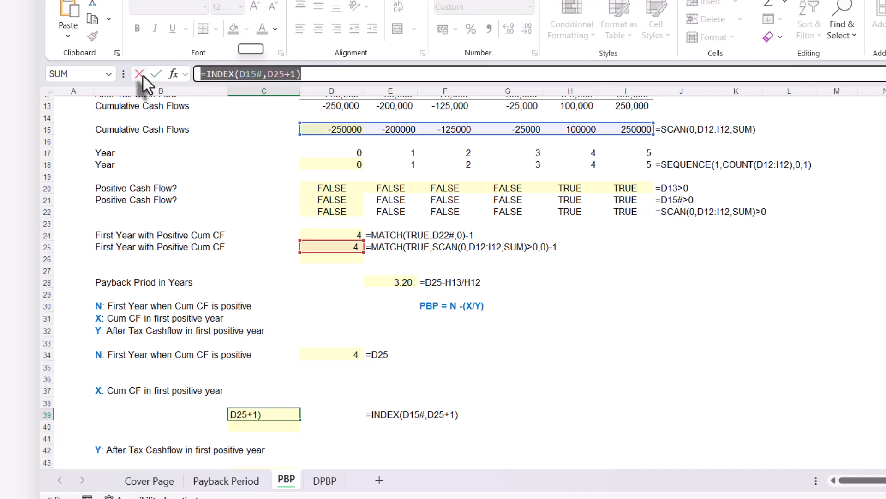
{"action": "left_click", "coordinate": [140, 74]}
{"action": "left_click", "coordinate": [249, 426]}
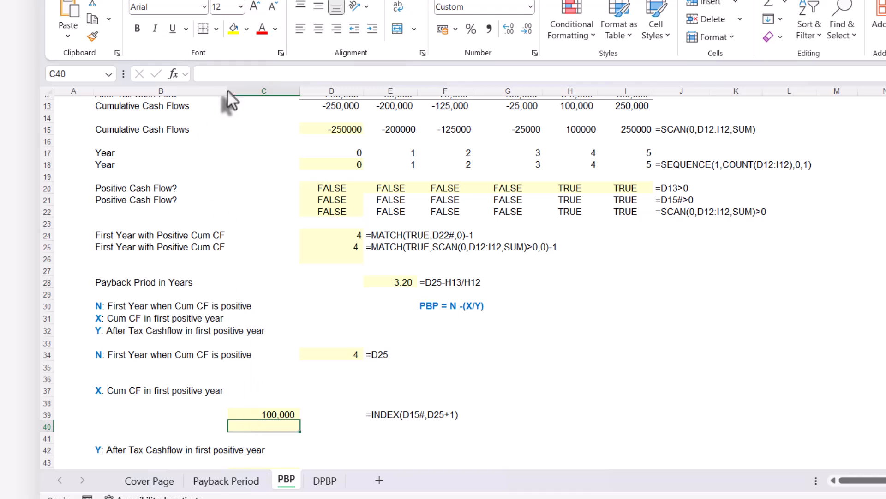
{"action": "left_click", "coordinate": [224, 75]}
{"action": "key", "text": "ctrl+v"}
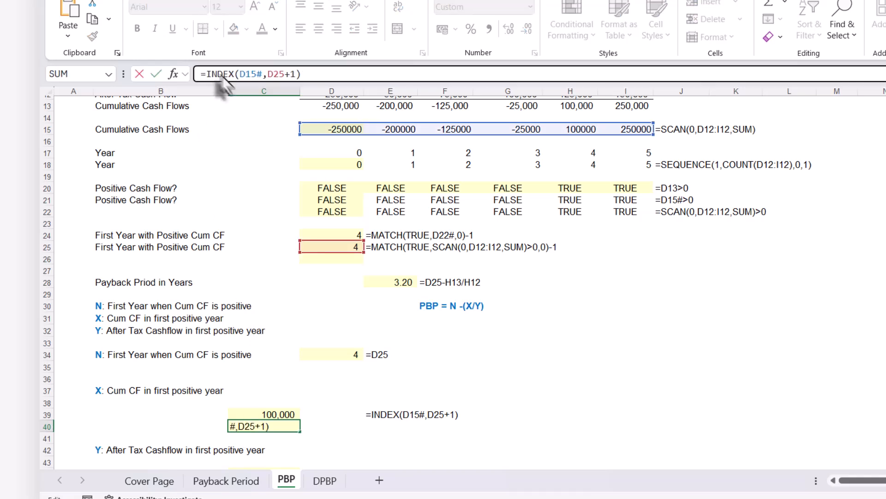
{"action": "key", "text": "Return"}
Replace D15# in C40 with D15's SCAN expression, making the formula =INDEX(SCAN(0,D12:I12,SUM),D25+1).
{"action": "double_click", "coordinate": [272, 425]}
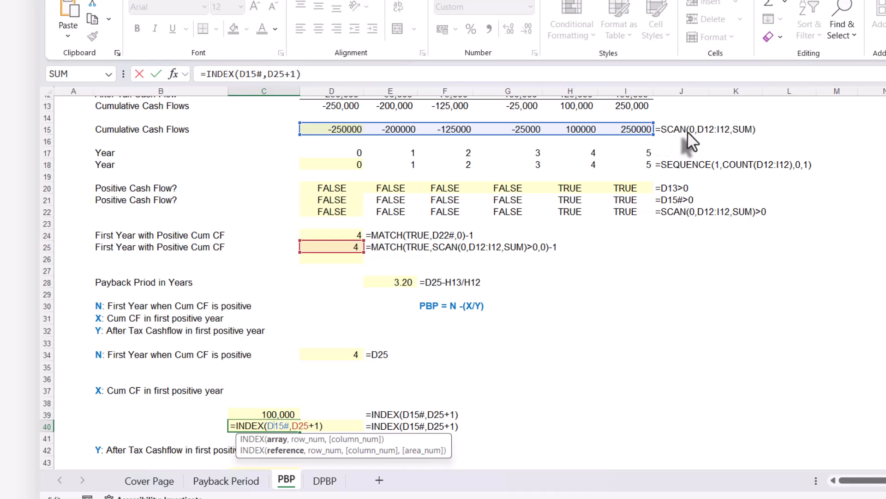
{"action": "key", "text": "ctrl+Return"}
{"action": "left_click", "coordinate": [351, 130]}
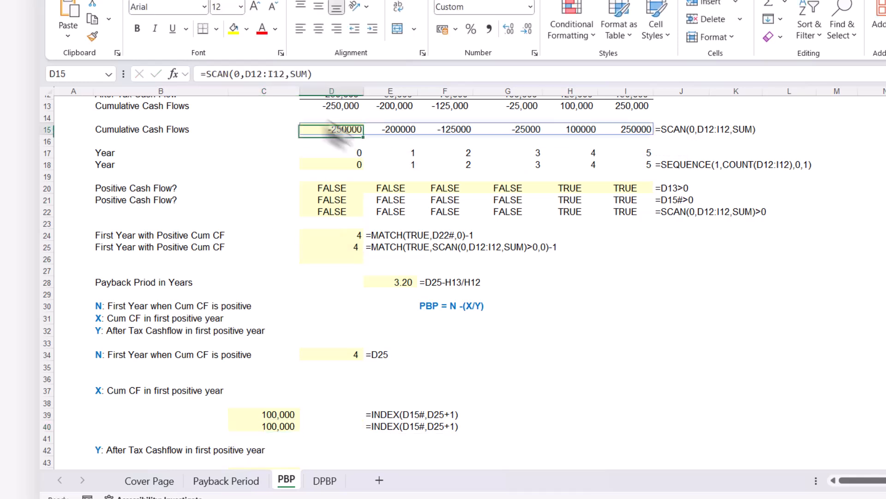
{"action": "left_click_drag", "start_coordinate": [325, 74], "coordinate": [226, 75]}
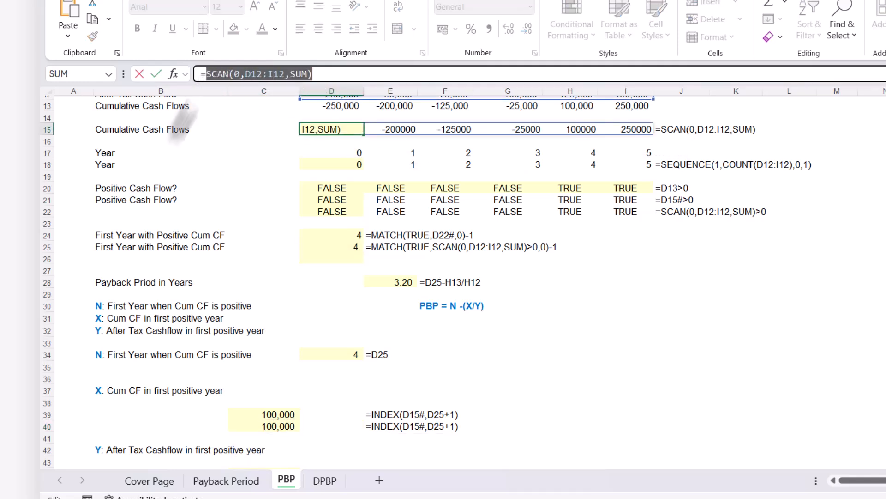
{"action": "key", "text": "ctrl+c"}
{"action": "key", "text": "Escape"}
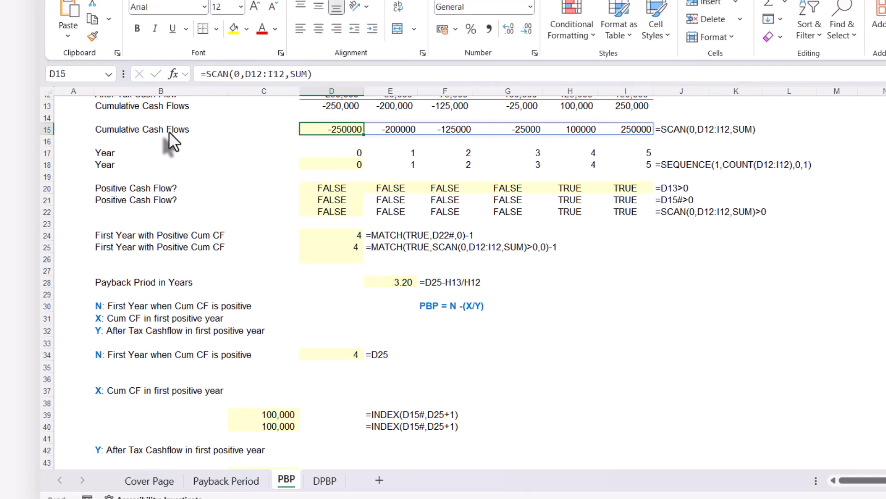
{"action": "double_click", "coordinate": [278, 423]}
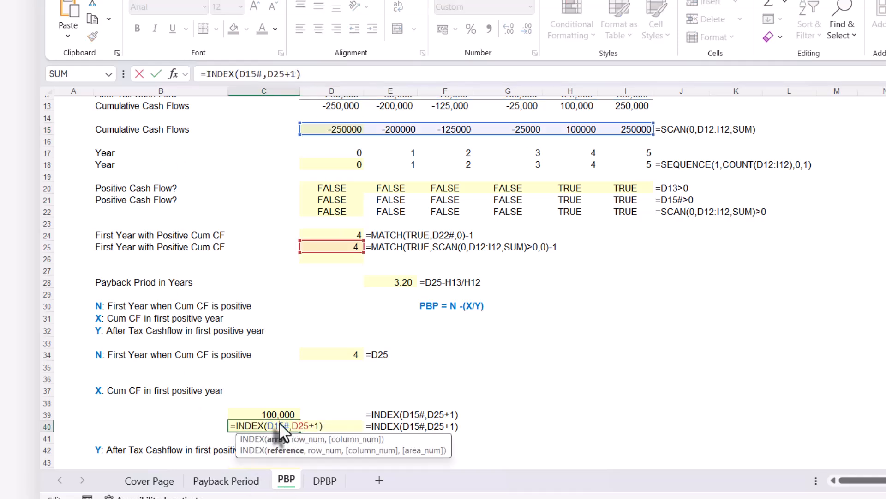
{"action": "left_click_drag", "start_coordinate": [285, 423], "coordinate": [287, 423]}
{"action": "key", "text": "ctrl+v"}
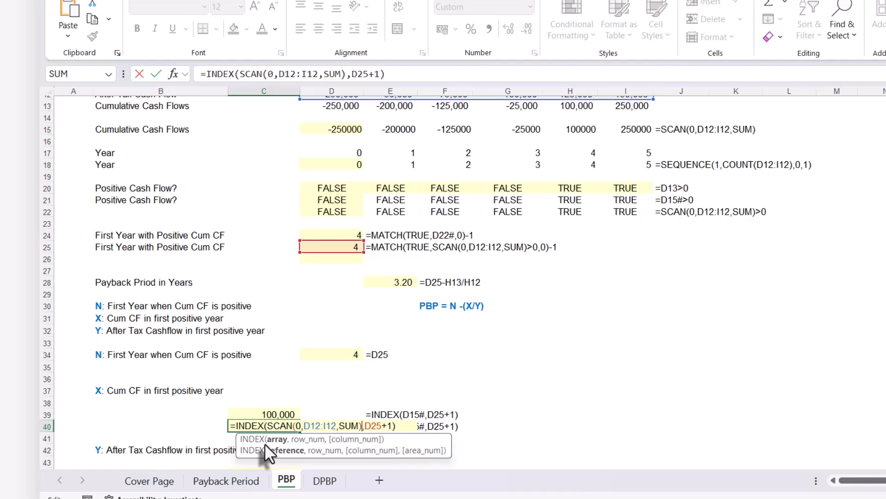
{"action": "key", "text": "Return"}
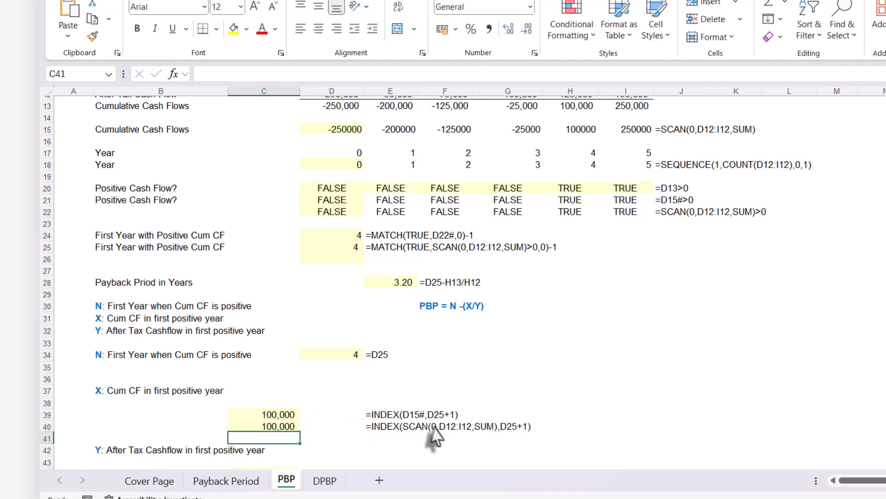
Replace D25 in C40's formula with the expression from D25, MATCH(TRUE,SCAN(0,D12:I12,SUM)>0,0)-1, keeping the trailing +1.
{"action": "left_click", "coordinate": [280, 427]}
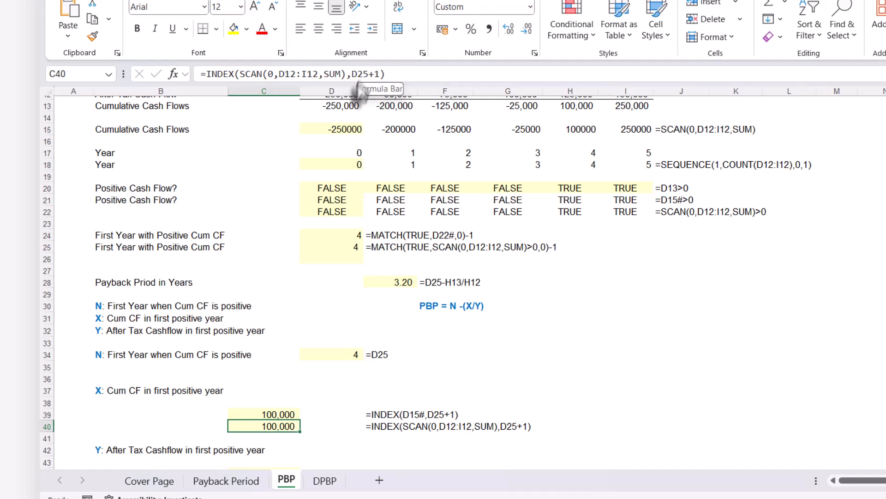
{"action": "left_click", "coordinate": [326, 249]}
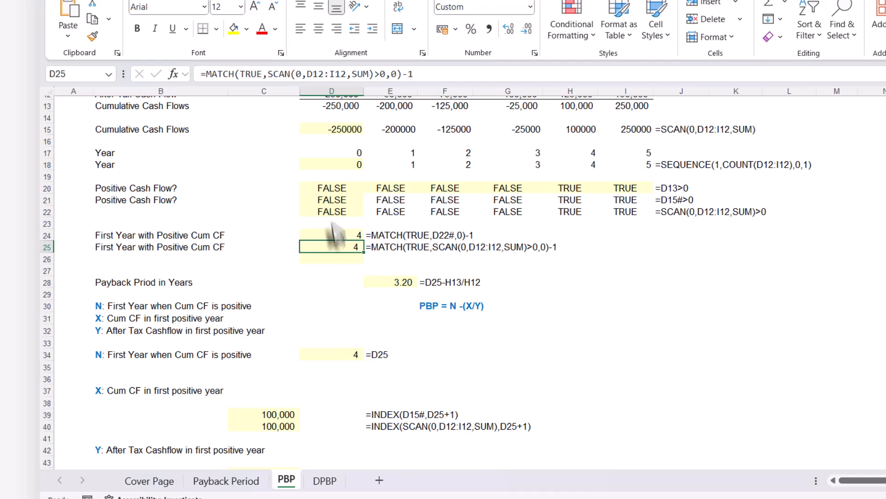
{"action": "left_click_drag", "start_coordinate": [414, 74], "coordinate": [206, 73]}
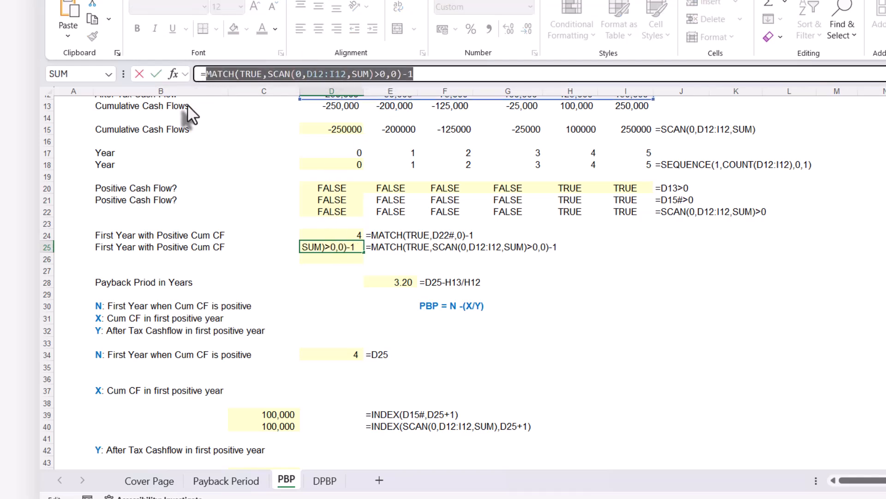
{"action": "key", "text": "Escape"}
{"action": "left_click", "coordinate": [291, 424]}
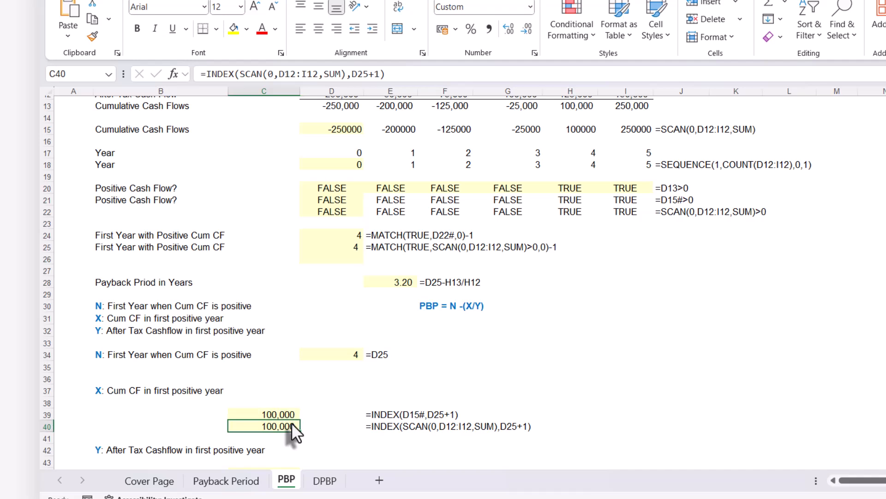
{"action": "double_click", "coordinate": [291, 422]}
{"action": "left_click", "coordinate": [355, 72]}
{"action": "left_click_drag", "start_coordinate": [350, 74], "coordinate": [366, 74]}
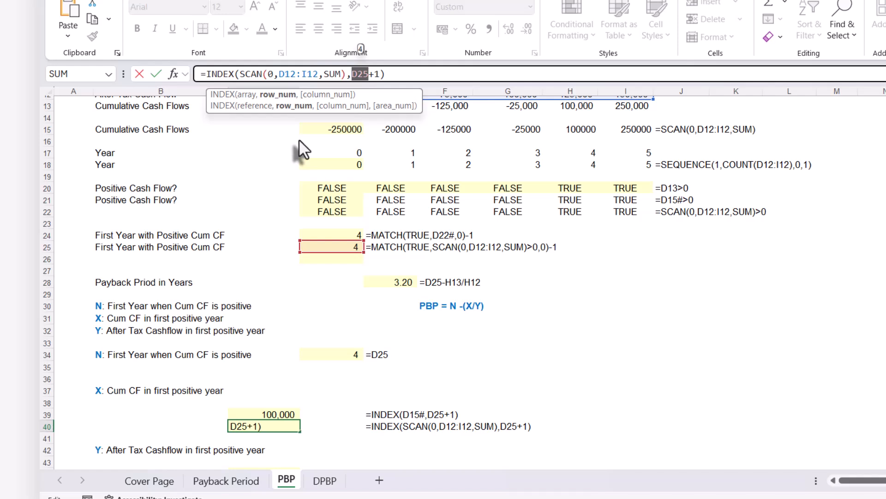
{"action": "key", "text": "ctrl+v"}
{"action": "key", "text": "Return"}
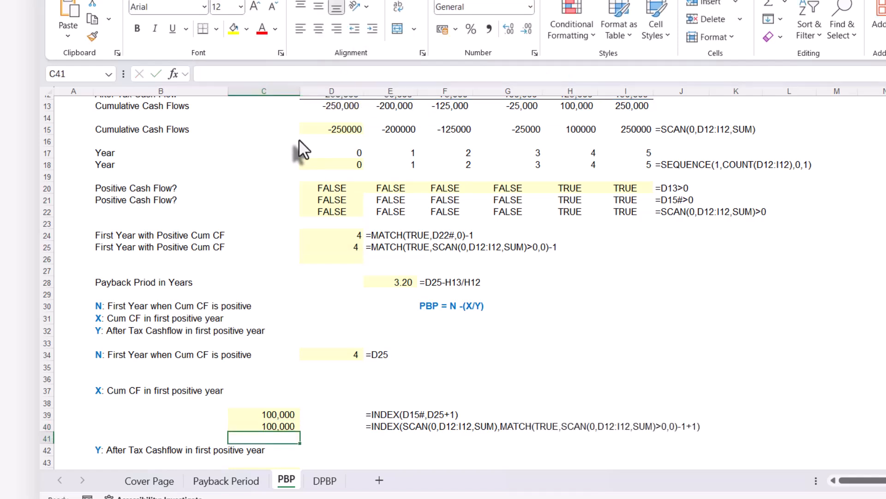
Enter =INDEX(D12:I12,0,D25+1) in C44 to look up Y, the after tax cash flow in the first positive year.
{"action": "scroll", "coordinate": [307, 406], "scroll_direction": "down", "scroll_amount": 1}
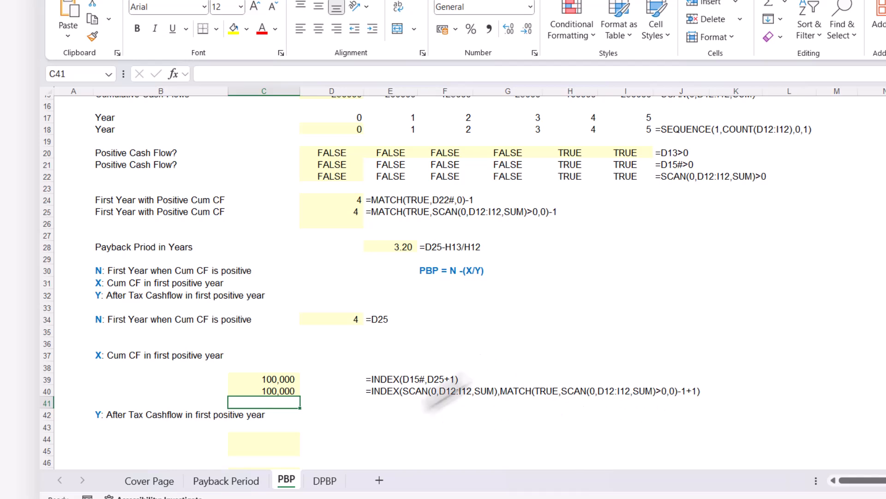
{"action": "scroll", "coordinate": [412, 408], "scroll_direction": "down", "scroll_amount": 3}
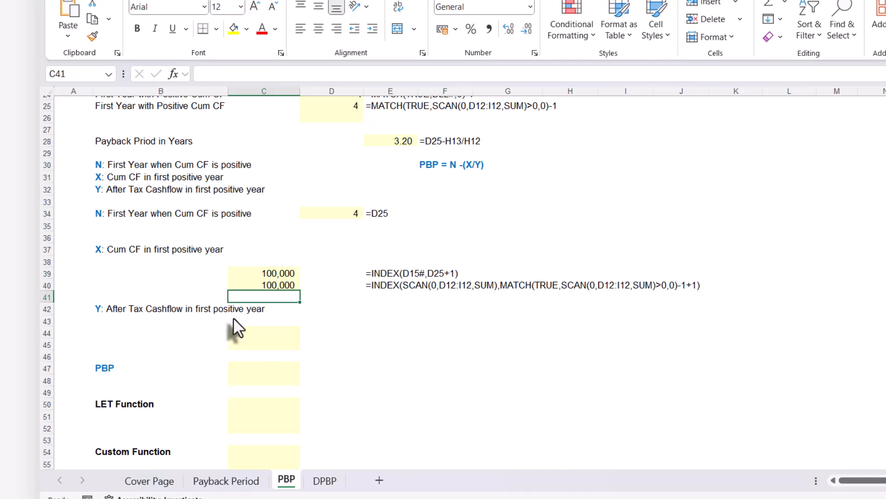
{"action": "key", "text": "Down"}
{"action": "key", "text": "Down"}
{"action": "key", "text": "Down"}
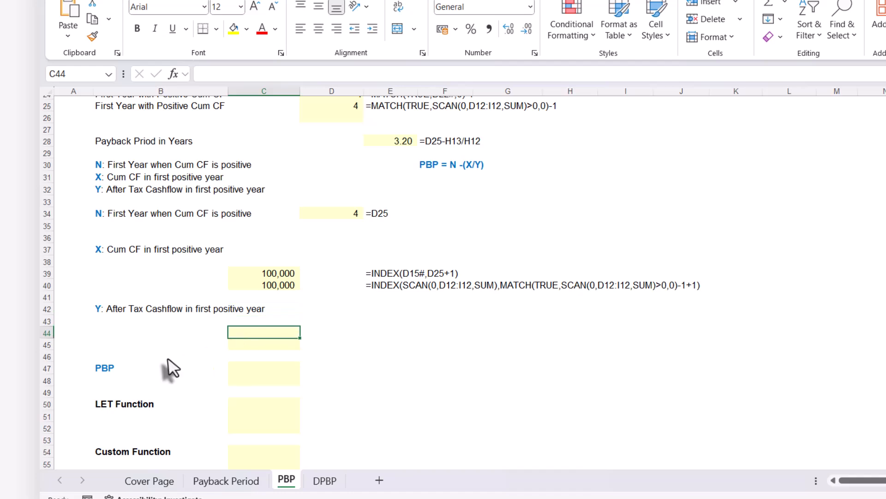
{"action": "type", "text": "=ind"}
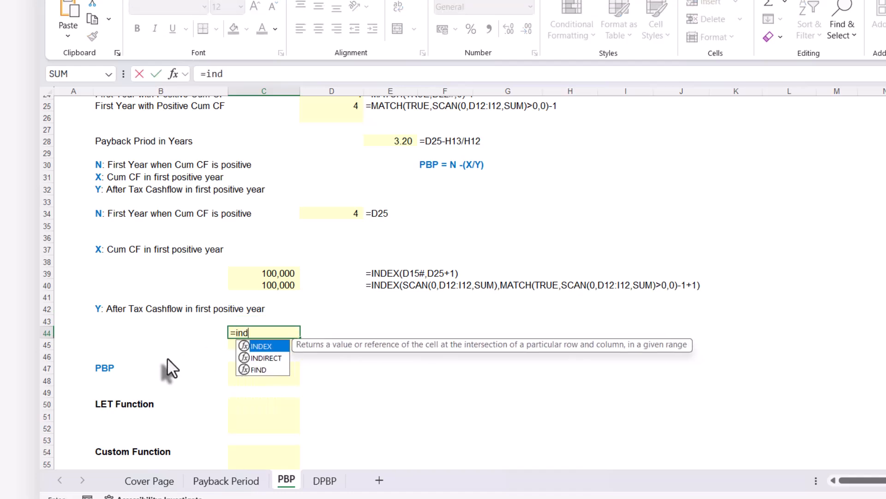
{"action": "key", "text": "Tab"}
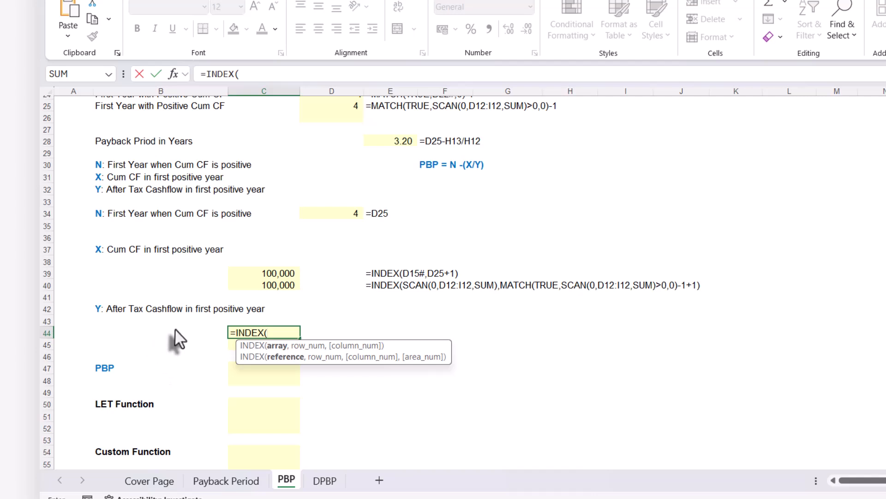
{"action": "scroll", "coordinate": [194, 324], "scroll_direction": "up", "scroll_amount": 6}
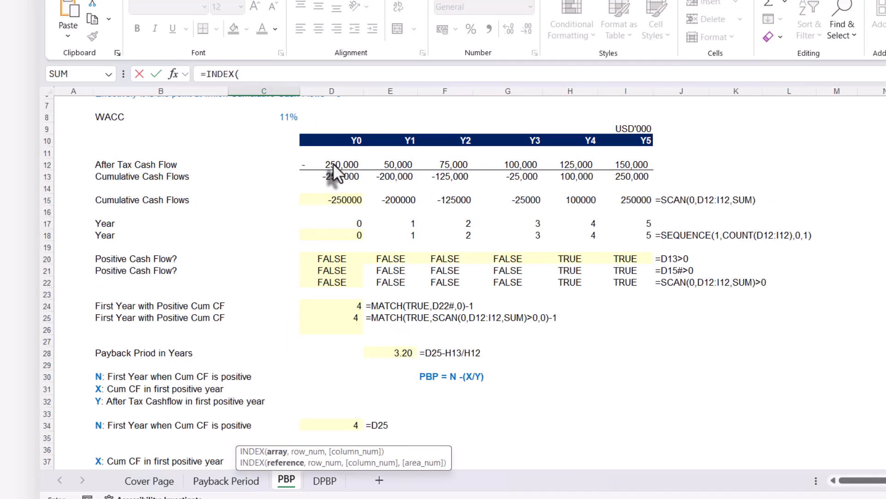
{"action": "left_click_drag", "start_coordinate": [331, 164], "coordinate": [609, 165]}
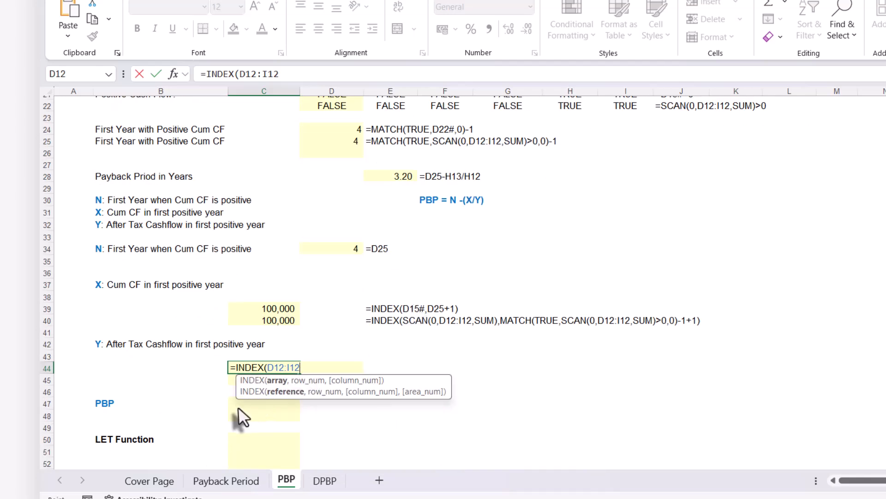
{"action": "type", "text": ","}
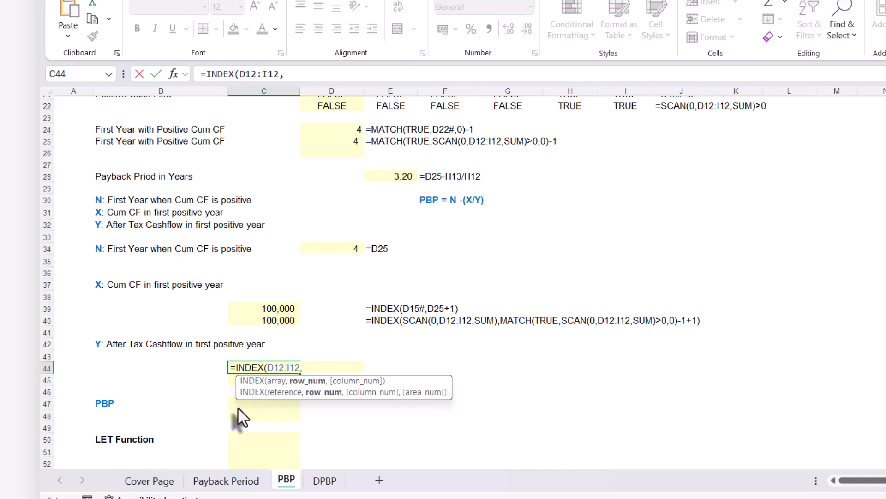
{"action": "type", "text": "0,"}
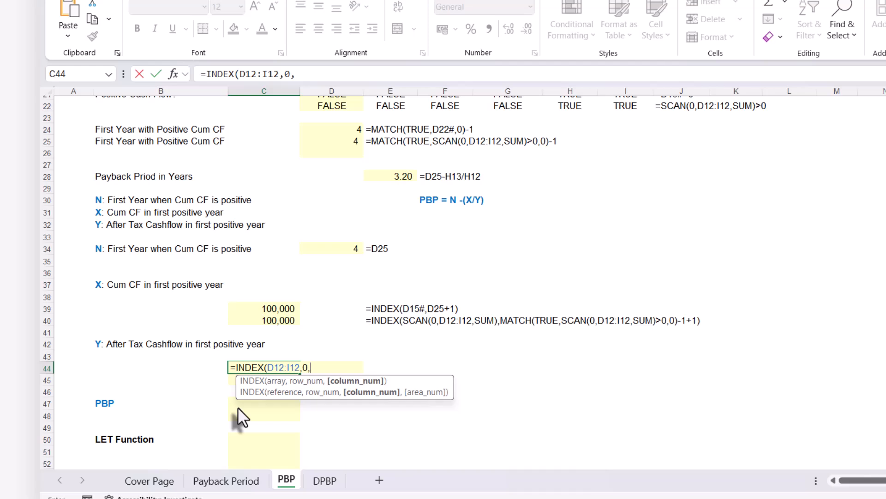
{"action": "left_click", "coordinate": [335, 140]}
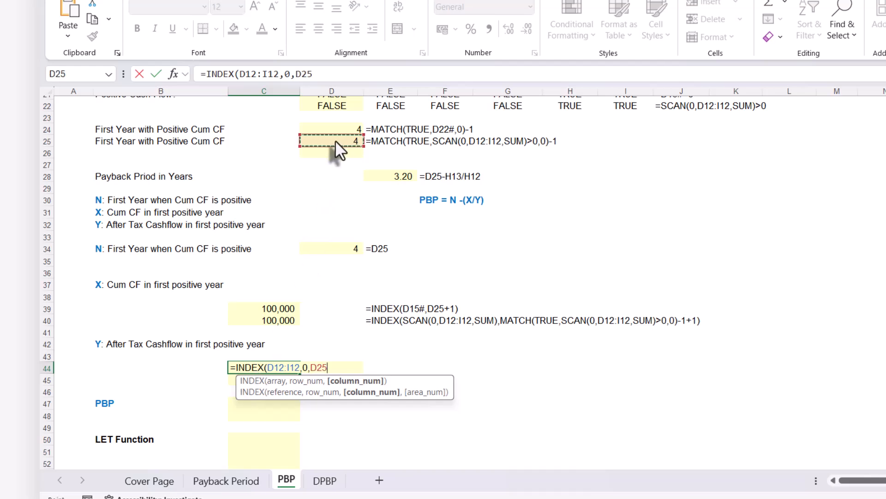
{"action": "type", "text": "+1"}
{"action": "type", "text": ")"}
{"action": "key", "text": "Return"}
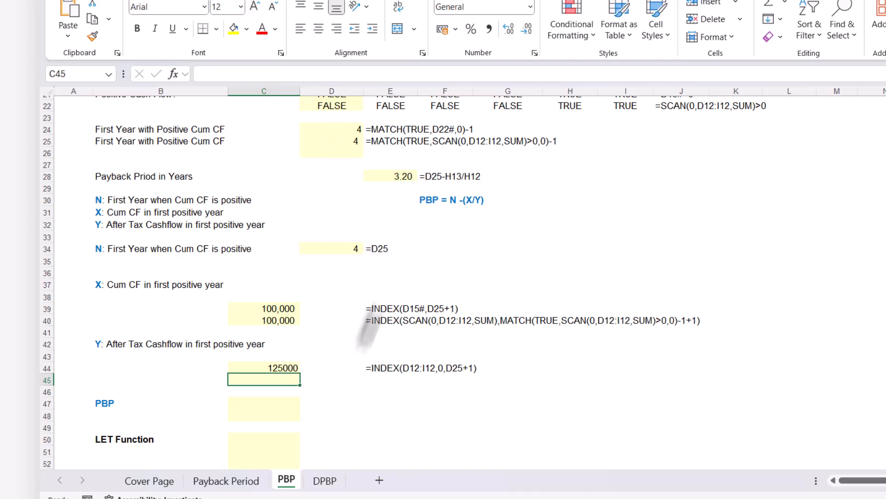
Check C44's INDEX result against the Y4 after tax cash flow in H12 and review its formula.
{"action": "left_click", "coordinate": [287, 366]}
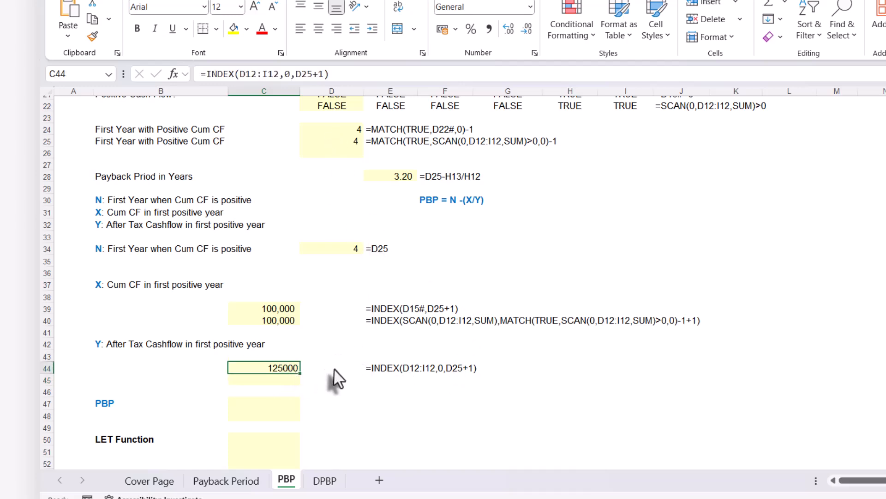
{"action": "scroll", "coordinate": [333, 376], "scroll_direction": "up", "scroll_amount": 6}
{"action": "left_click", "coordinate": [577, 200]}
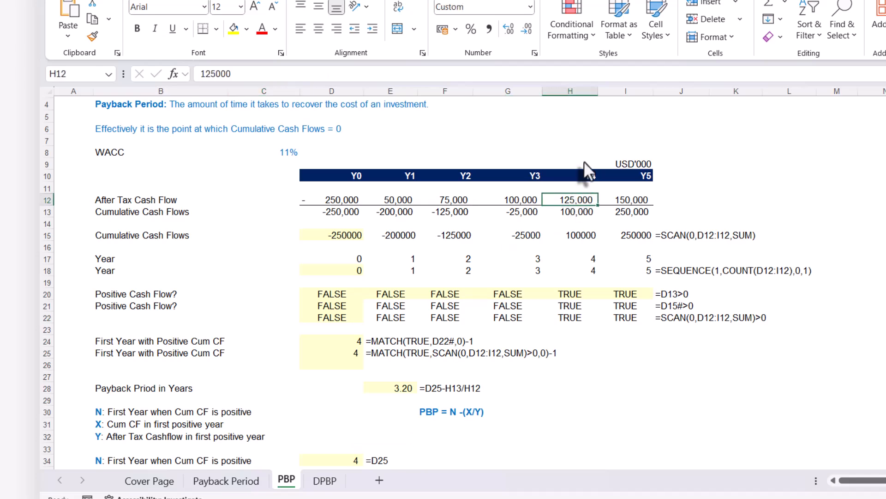
{"action": "scroll", "coordinate": [471, 353], "scroll_direction": "down", "scroll_amount": 7}
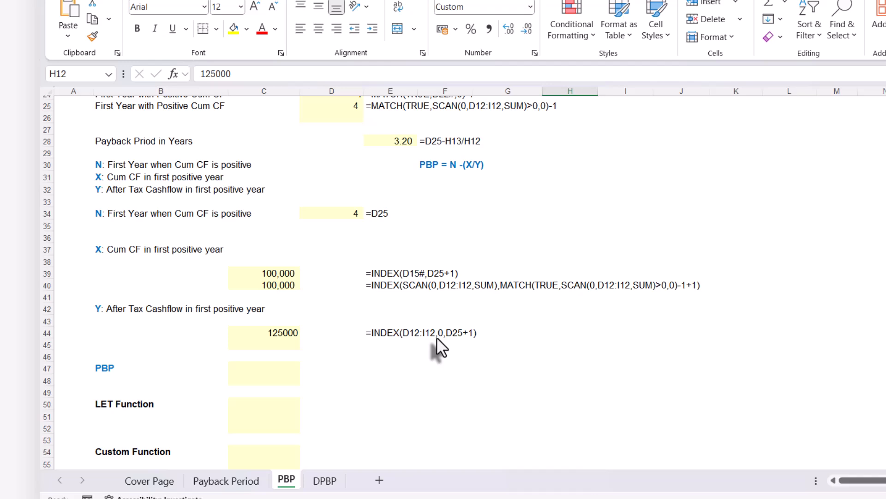
{"action": "scroll", "coordinate": [437, 336], "scroll_direction": "up", "scroll_amount": 2}
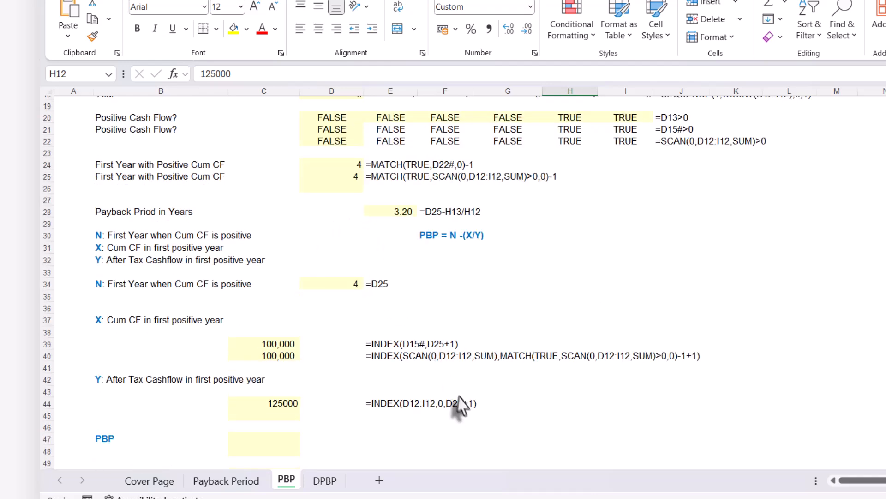
{"action": "left_click", "coordinate": [279, 406]}
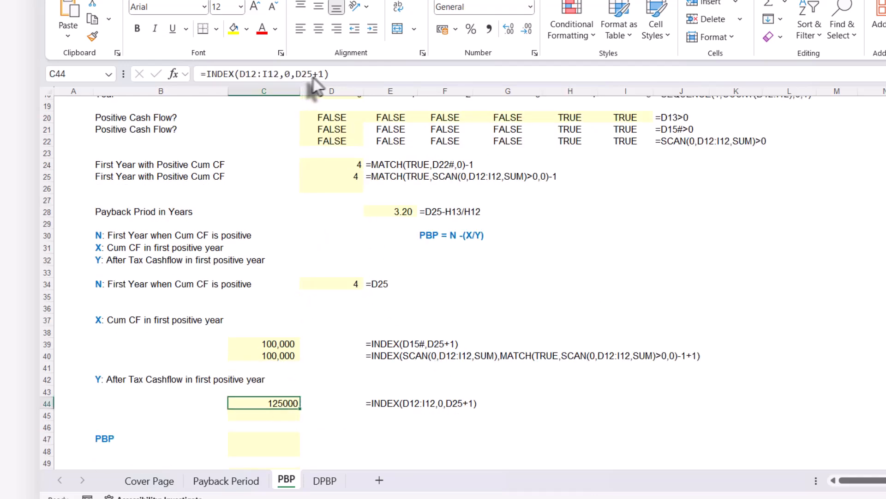
Copy C44's formula text unchanged into C45, so C45 also reads =INDEX(D12:I12,0,D25+1).
{"action": "left_click_drag", "start_coordinate": [335, 74], "coordinate": [194, 74]}
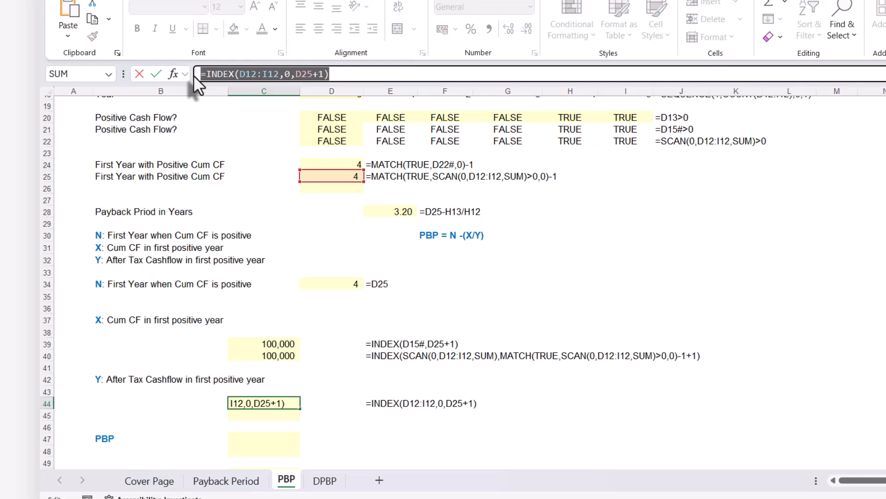
{"action": "key", "text": "Escape"}
{"action": "left_click", "coordinate": [254, 415]}
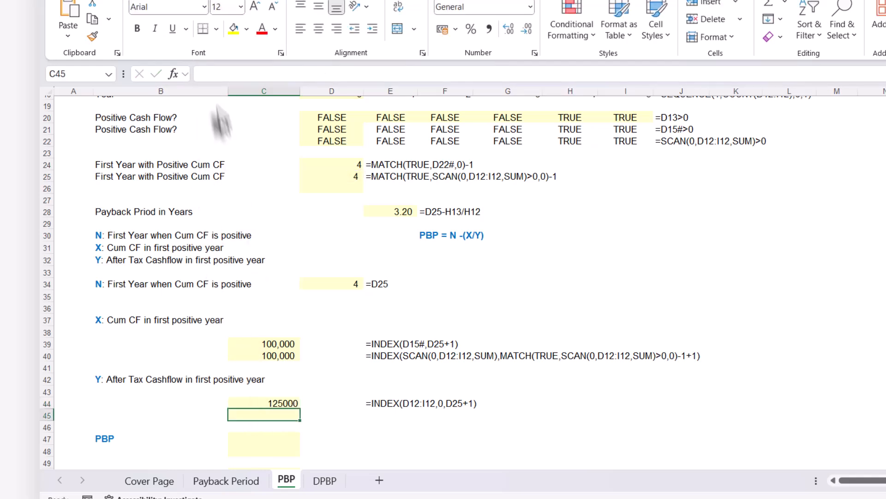
{"action": "left_click", "coordinate": [206, 73]}
{"action": "key", "text": "ctrl+v"}
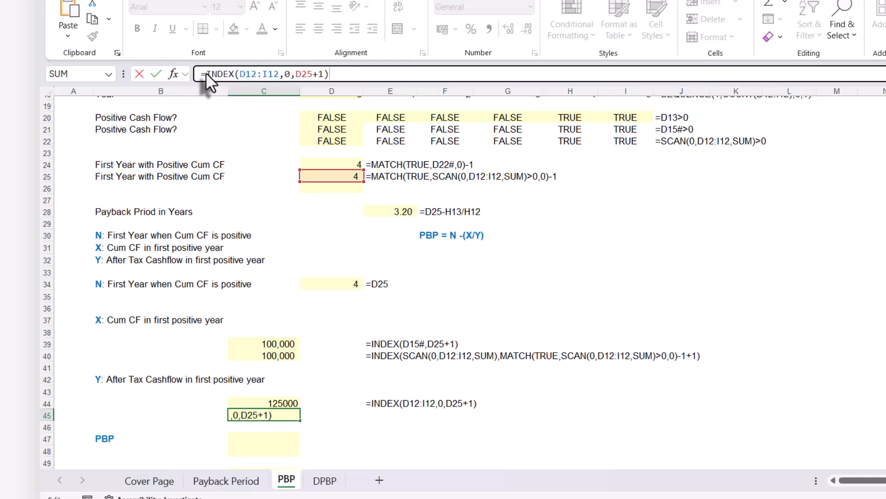
{"action": "key", "text": "Return"}
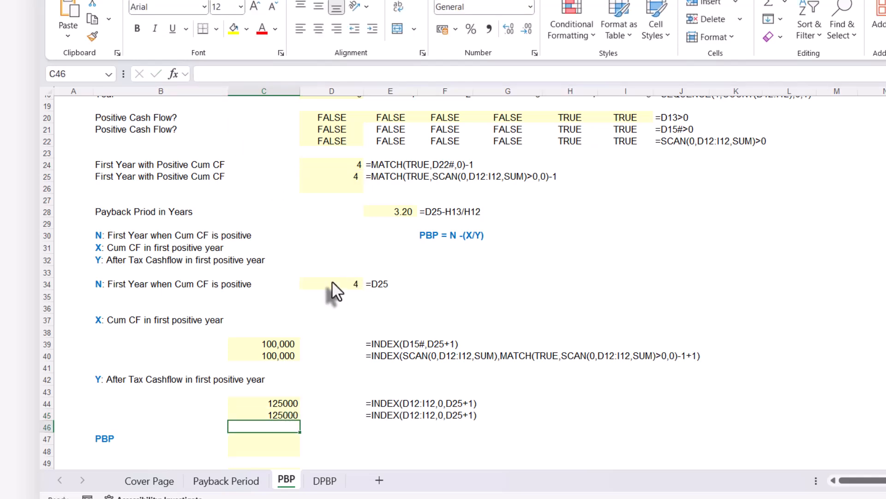
Replace D25 in C45's formula with D25's expression, MATCH(TRUE,SCAN(0,D12:I12,SUM)>0,0)-1, keeping the trailing +1.
{"action": "left_click", "coordinate": [340, 175]}
{"action": "left_click_drag", "start_coordinate": [415, 74], "coordinate": [204, 74]}
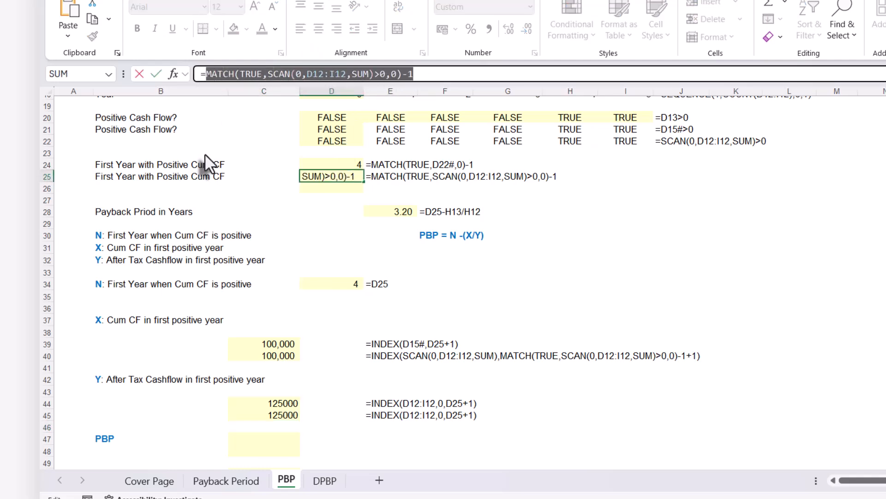
{"action": "key", "text": "Escape"}
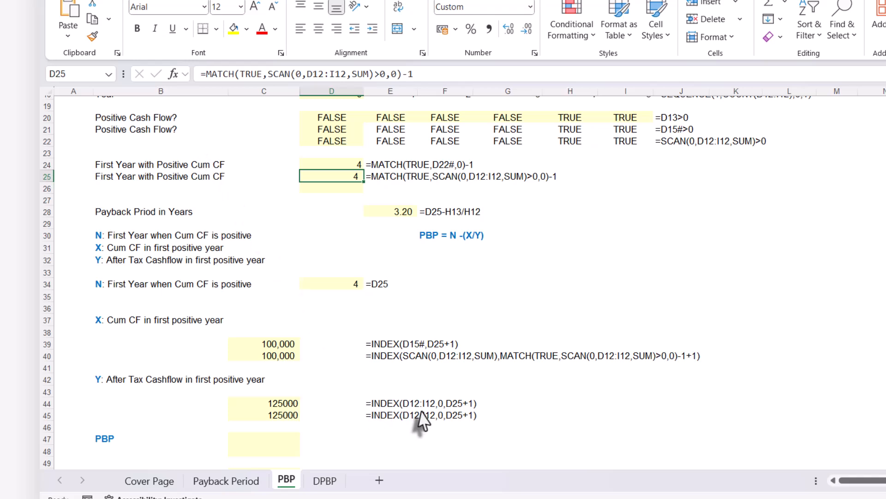
{"action": "left_click", "coordinate": [283, 415]}
{"action": "left_click_drag", "start_coordinate": [295, 75], "coordinate": [311, 73]}
{"action": "key", "text": "ctrl+v"}
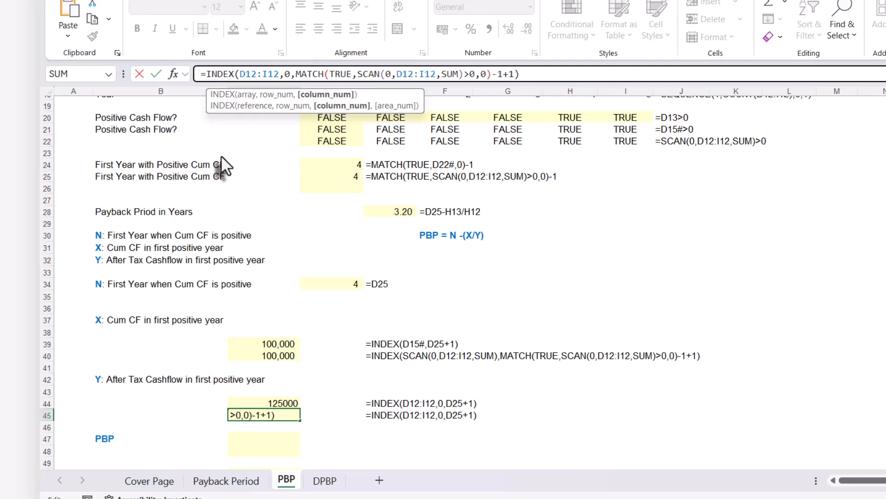
{"action": "key", "text": "Return"}
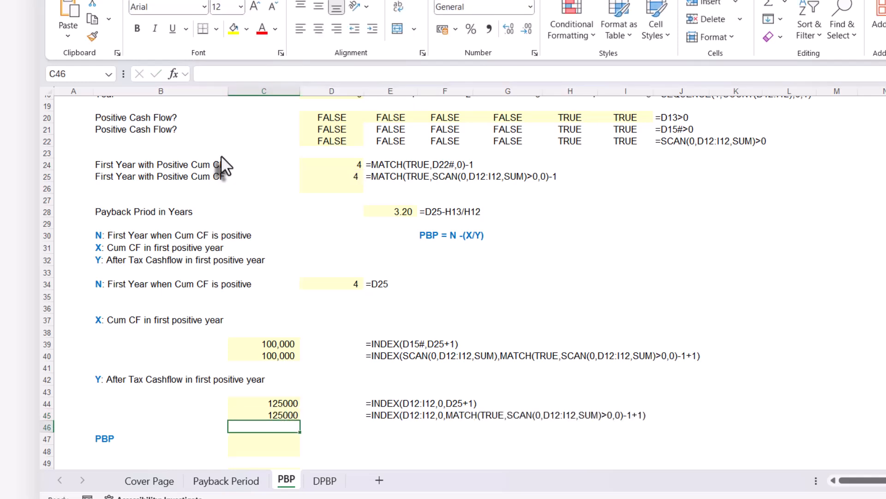
{"action": "left_click", "coordinate": [292, 416]}
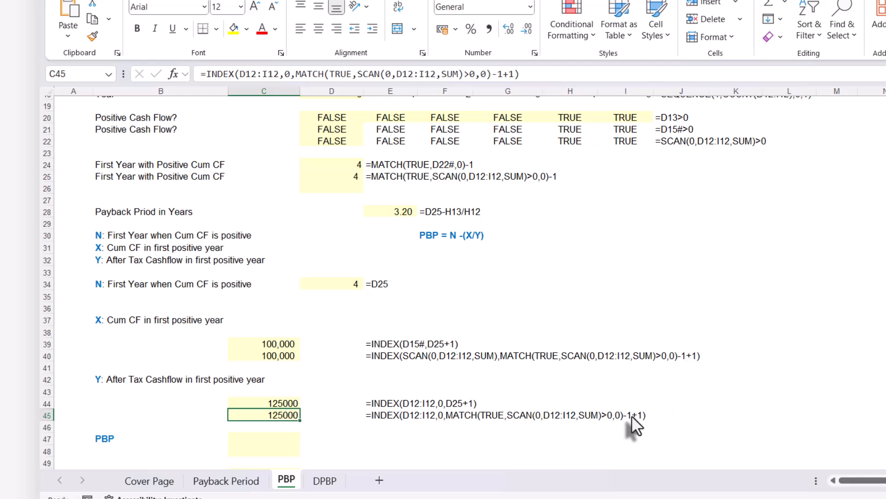
Remove the redundant -1+1 from C40, leaving =INDEX(SCAN(0,D12:I12,SUM),MATCH(TRUE,SCAN(0,D12:I12,SUM)>0,0)).
{"action": "double_click", "coordinate": [282, 357]}
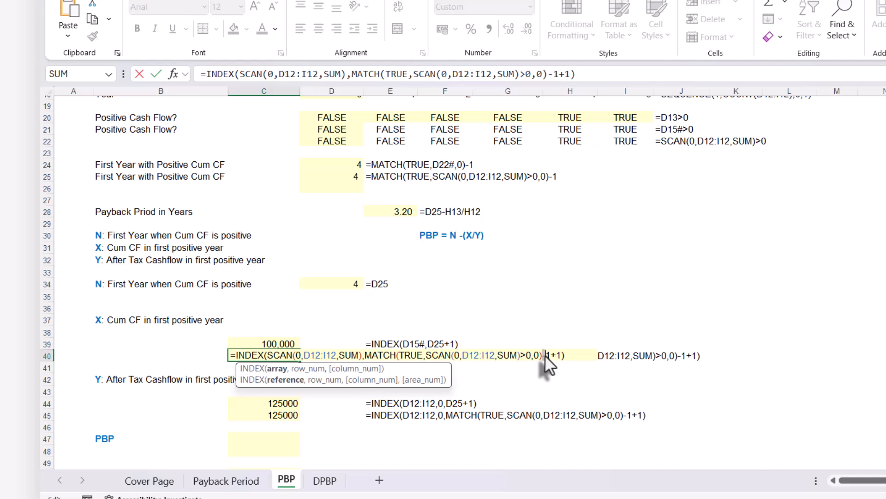
{"action": "left_click_drag", "start_coordinate": [561, 353], "coordinate": [560, 353]}
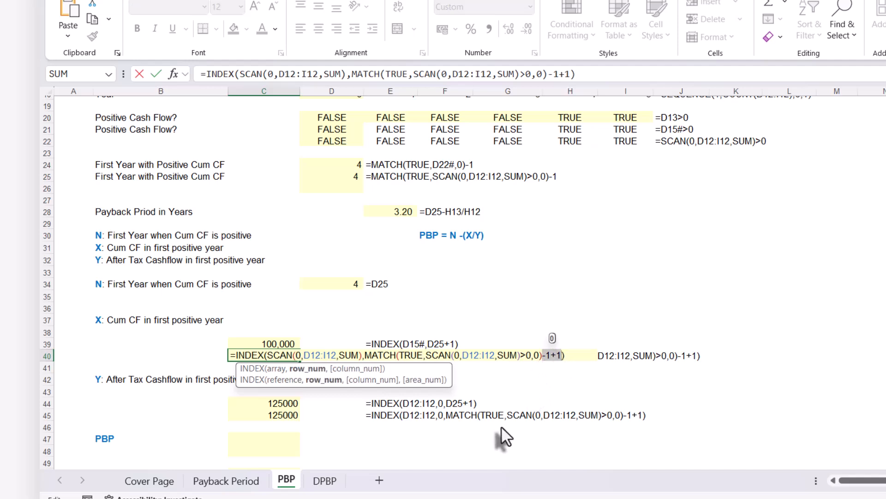
{"action": "key", "text": "Delete"}
{"action": "key", "text": "Return"}
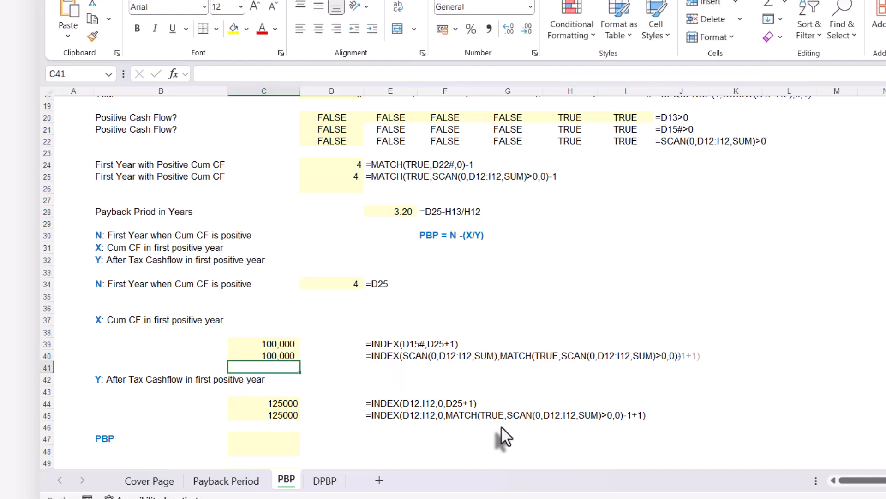
Remove the redundant -1+1 from C45, leaving =INDEX(D12:I12,0,MATCH(TRUE,SCAN(0,D12:I12,SUM)>0,0)).
{"action": "left_click", "coordinate": [283, 416]}
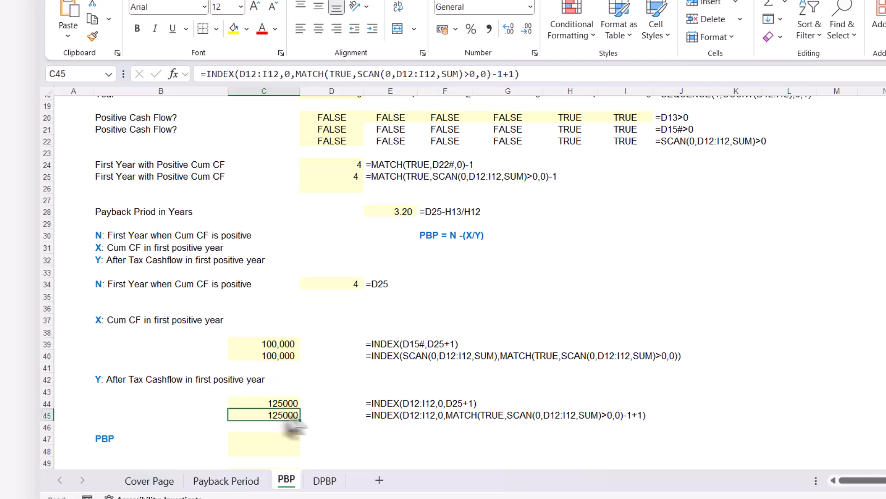
{"action": "double_click", "coordinate": [283, 417]}
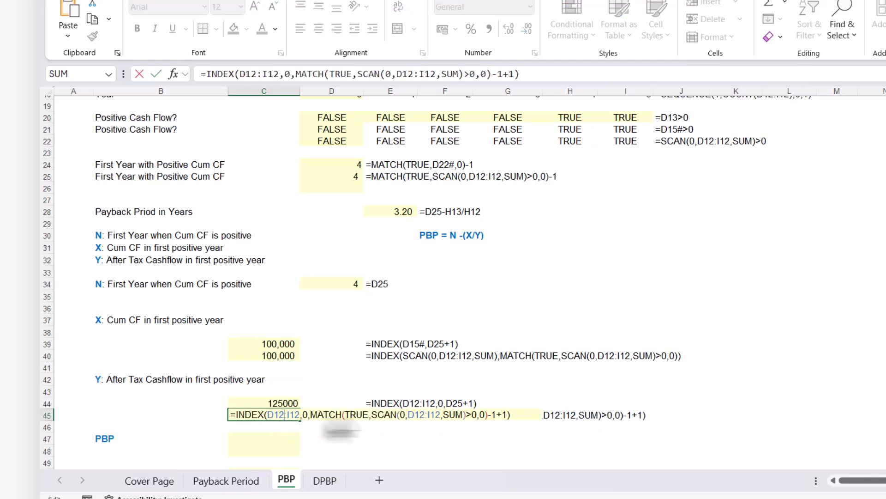
{"action": "left_click_drag", "start_coordinate": [489, 414], "coordinate": [500, 412]}
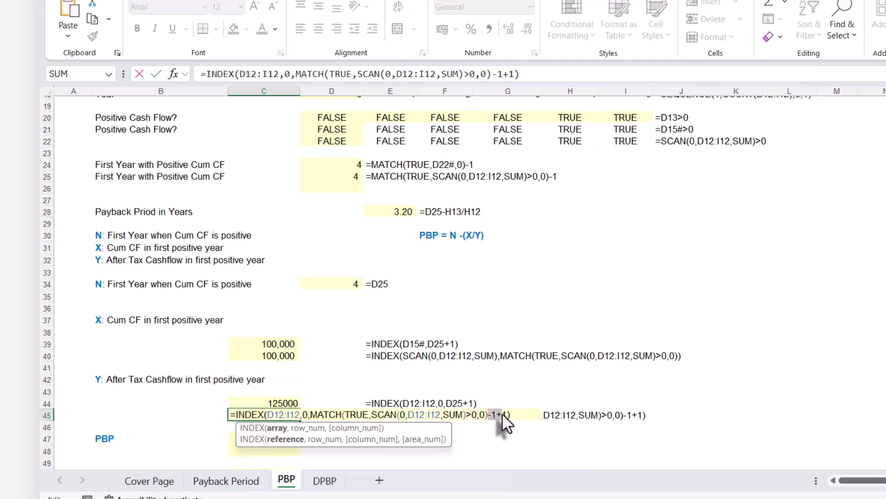
{"action": "key", "text": "Delete"}
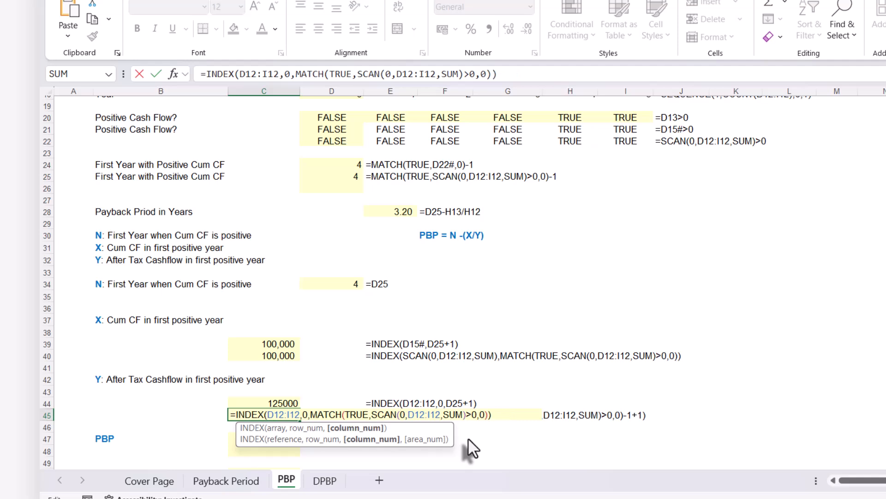
{"action": "key", "text": "Return"}
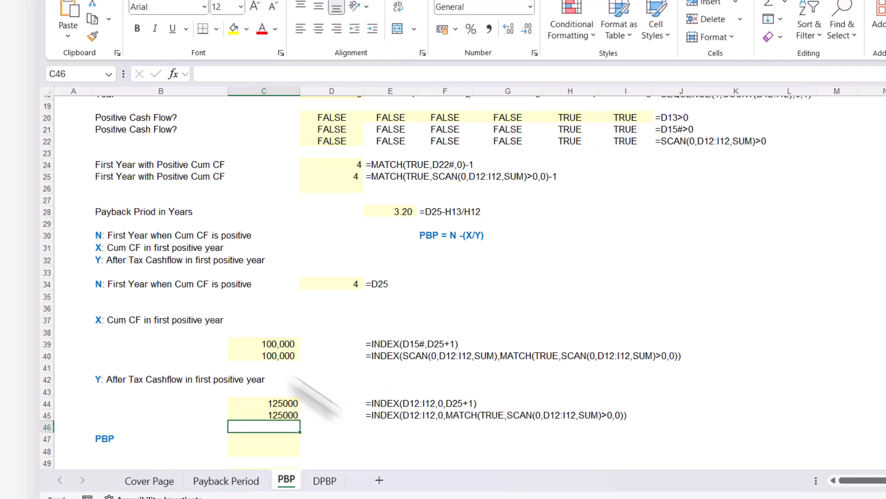
Enter =D25-C40/C45 in C47 to calculate the payback period as N - (X/Y).
{"action": "scroll", "coordinate": [331, 365], "scroll_direction": "down", "scroll_amount": 2}
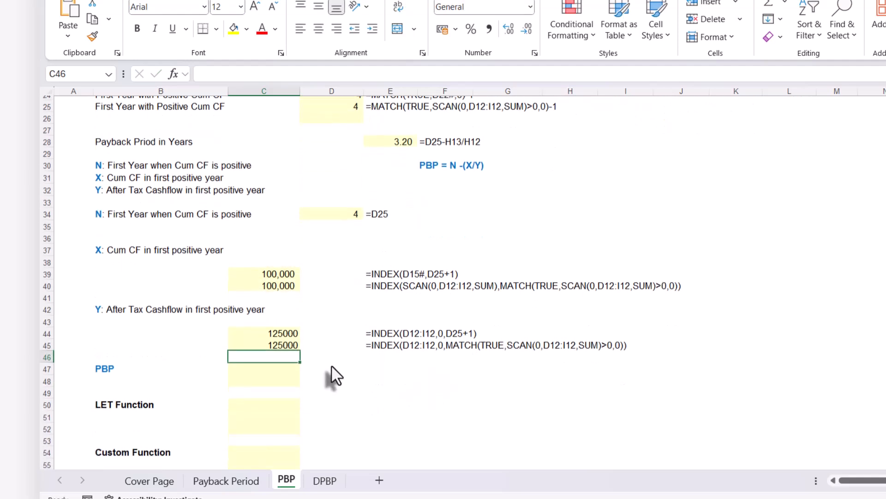
{"action": "key", "text": "Down"}
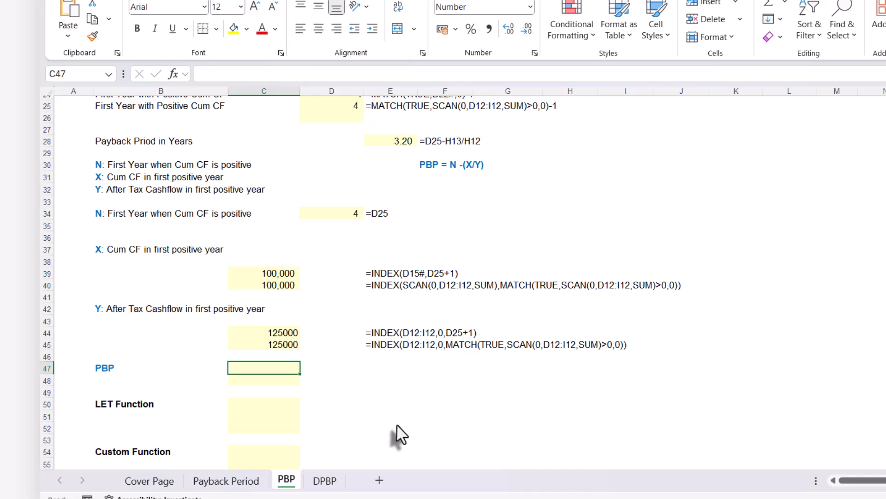
{"action": "type", "text": "="}
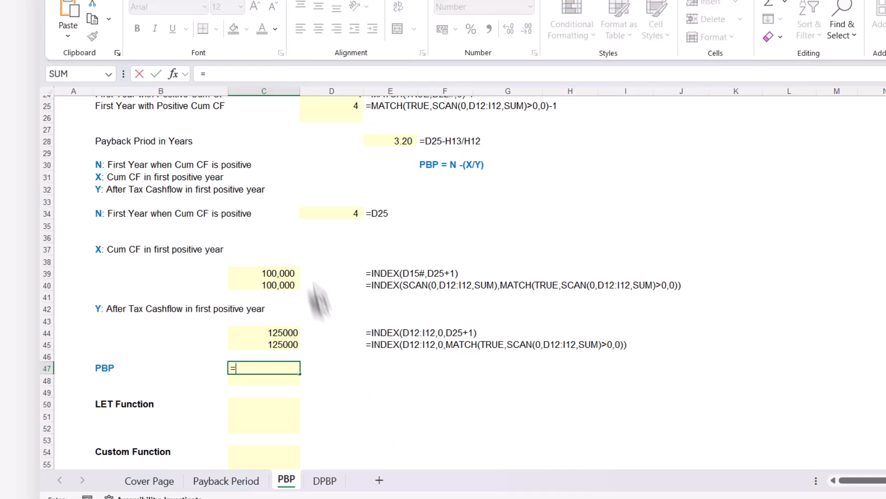
{"action": "left_click", "coordinate": [327, 106]}
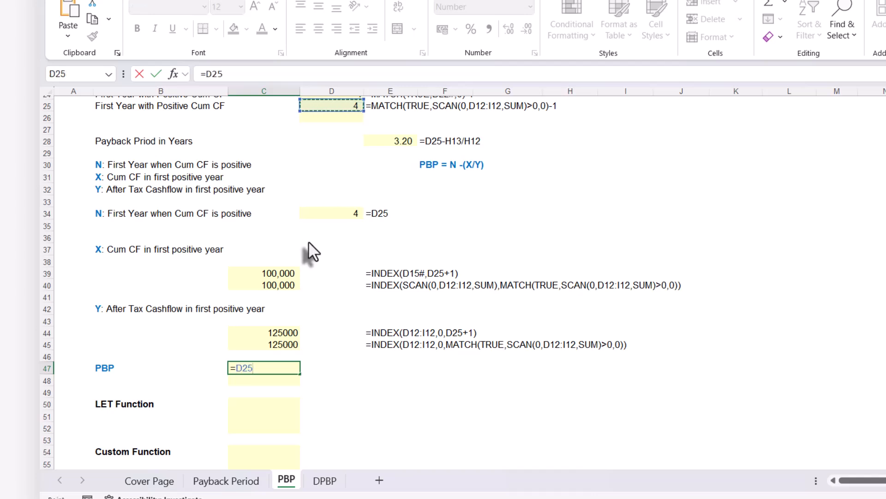
{"action": "type", "text": "-"}
{"action": "left_click", "coordinate": [278, 283]}
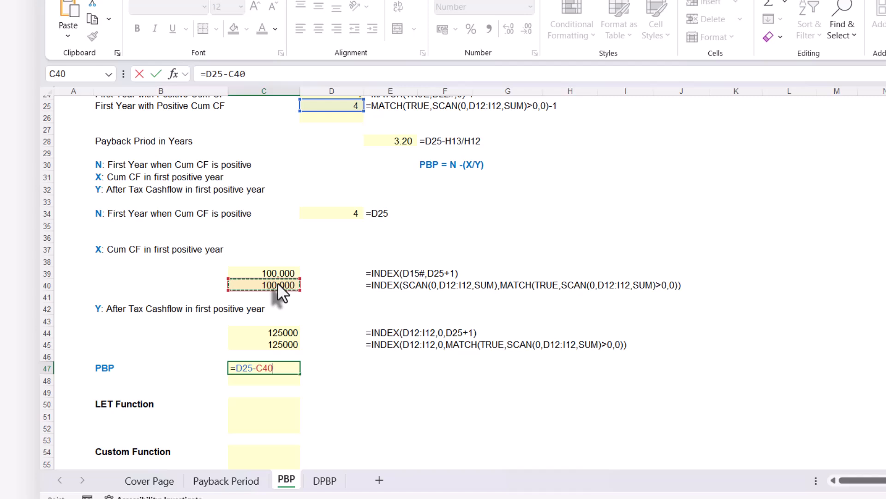
{"action": "type", "text": "/"}
{"action": "left_click", "coordinate": [267, 345]}
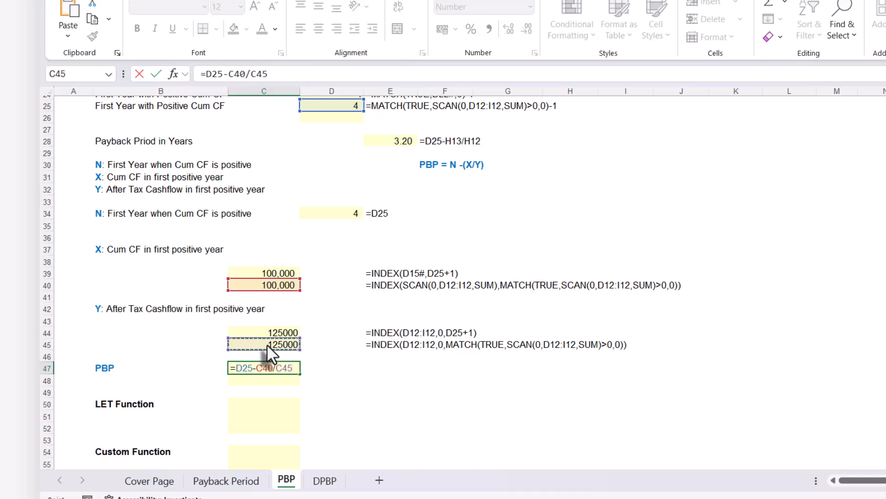
{"action": "key", "text": "Return"}
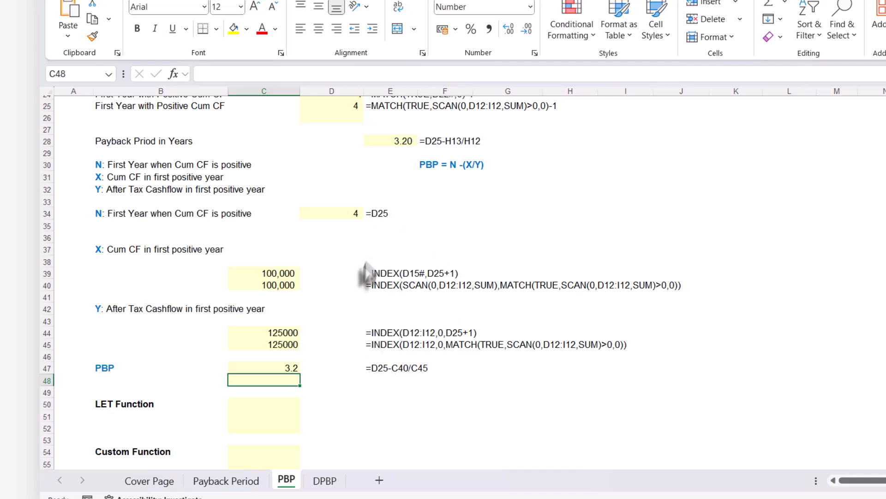
Copy C47's formula text unchanged into C48, so C48 also reads =D25-C40/C45.
{"action": "left_click", "coordinate": [265, 369]}
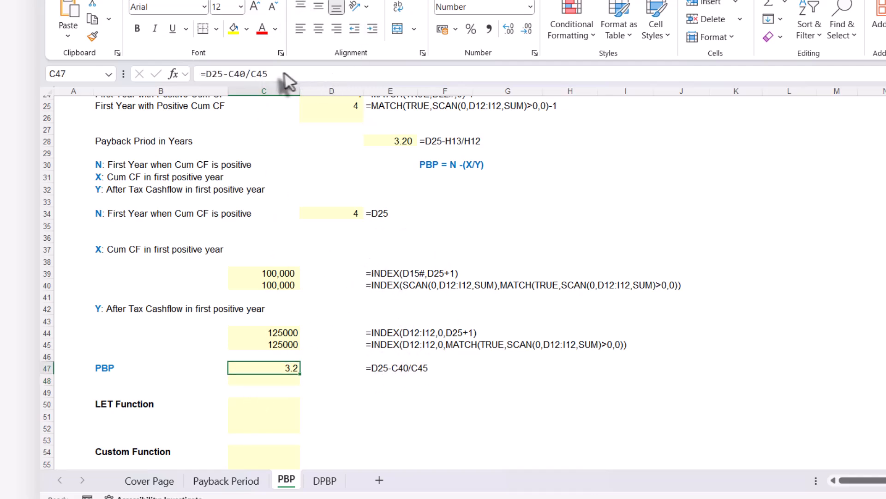
{"action": "left_click_drag", "start_coordinate": [287, 75], "coordinate": [194, 86]}
{"action": "key", "text": "ctrl+c"}
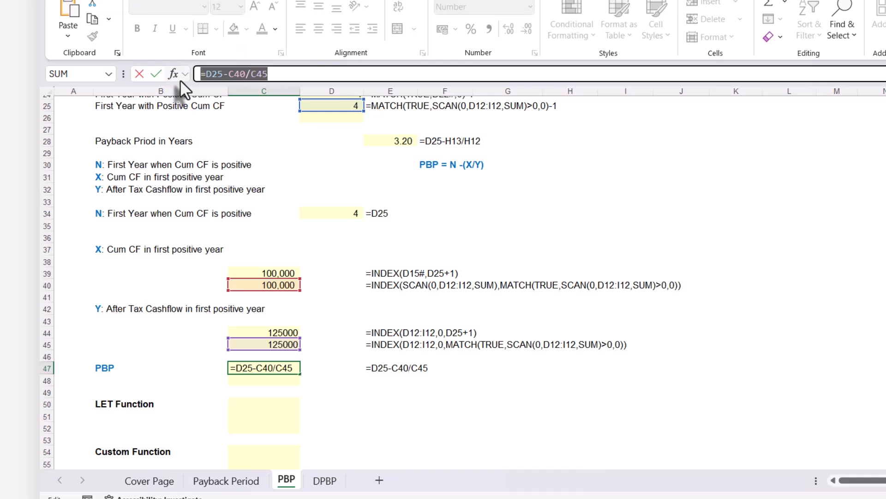
{"action": "key", "text": "Escape"}
{"action": "left_click", "coordinate": [256, 381]}
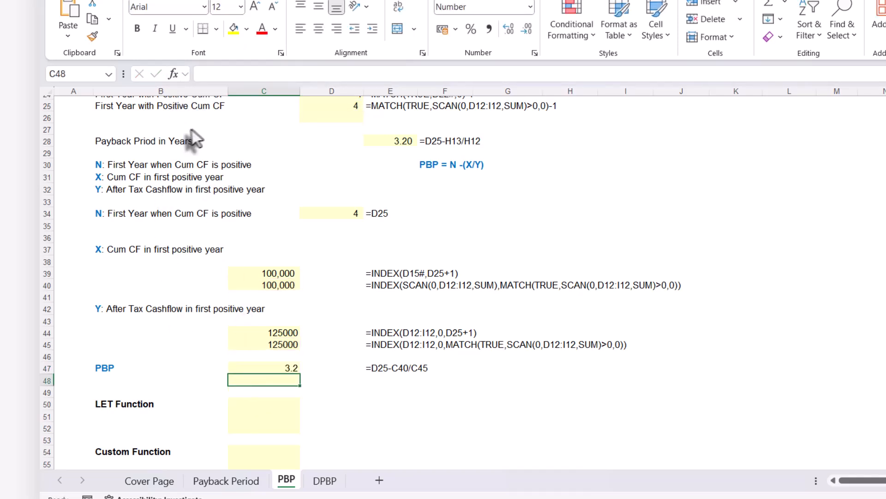
{"action": "key", "text": "F2"}
{"action": "key", "text": "ctrl+v"}
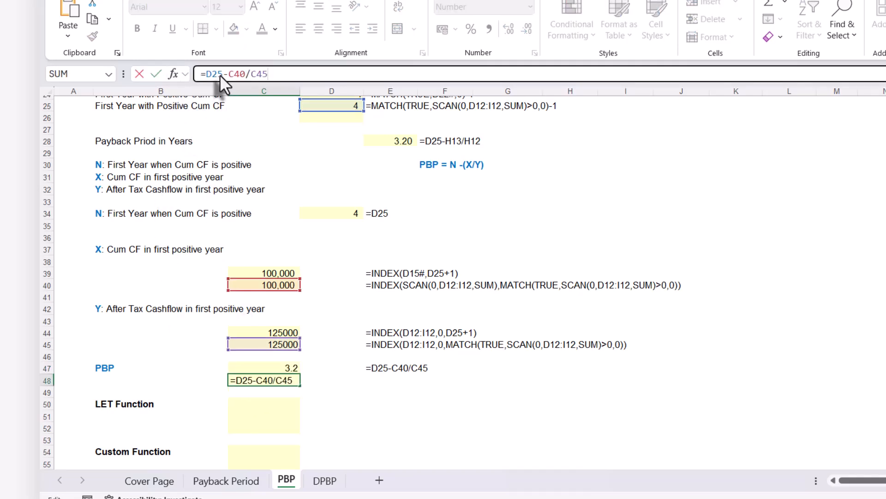
{"action": "key", "text": "Return"}
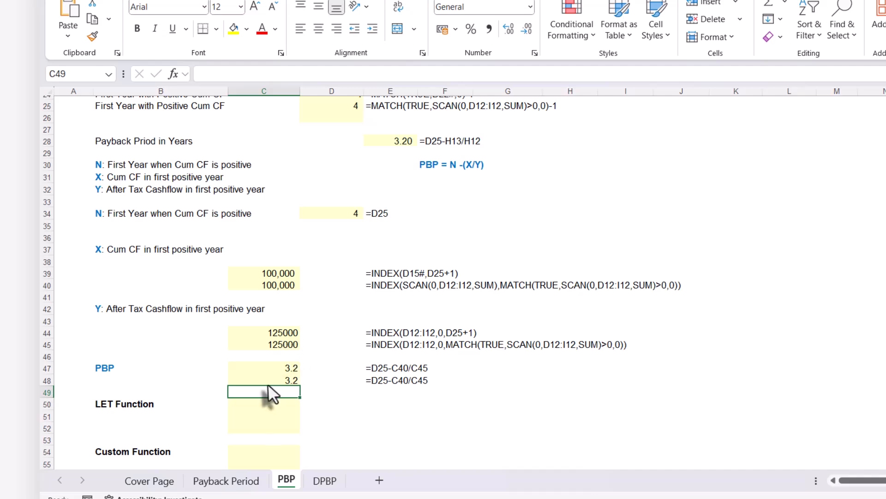
Replace D25 in C48 with D25's MATCH expression, making the formula =MATCH(TRUE,SCAN(0,D12:I12,SUM)>0,0)-1-C40/C45.
{"action": "left_click", "coordinate": [271, 380]}
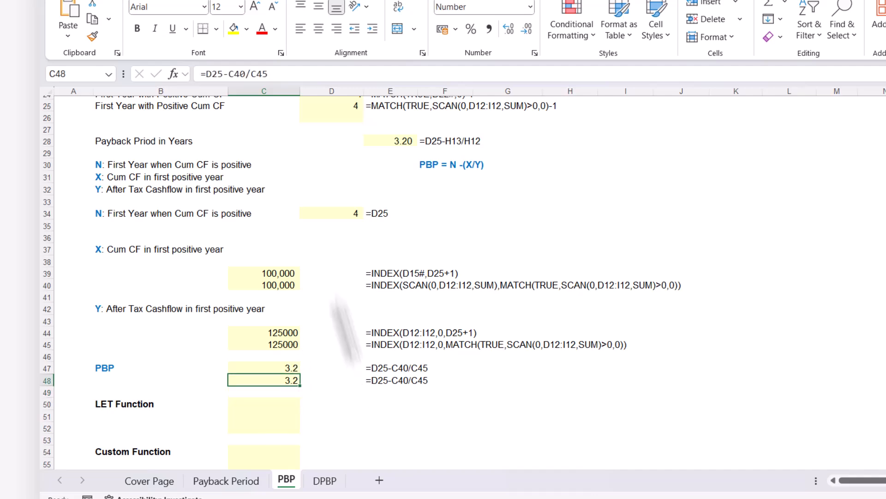
{"action": "left_click", "coordinate": [336, 112]}
{"action": "left_click_drag", "start_coordinate": [413, 74], "coordinate": [203, 72]}
{"action": "key", "text": "ctrl+c"}
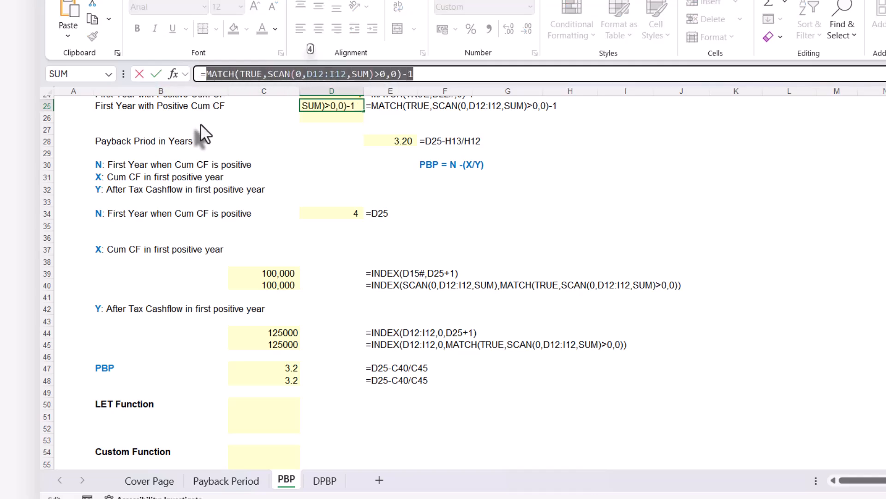
{"action": "key", "text": "Escape"}
{"action": "left_click", "coordinate": [267, 381]}
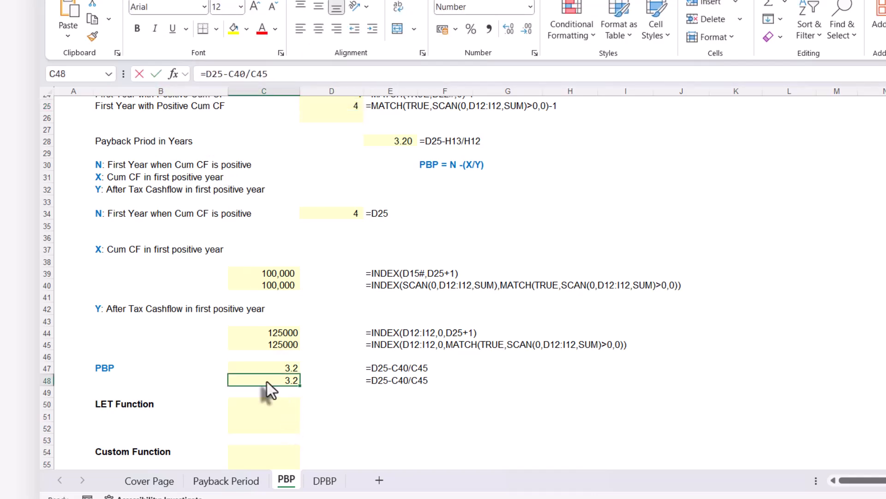
{"action": "double_click", "coordinate": [251, 379]}
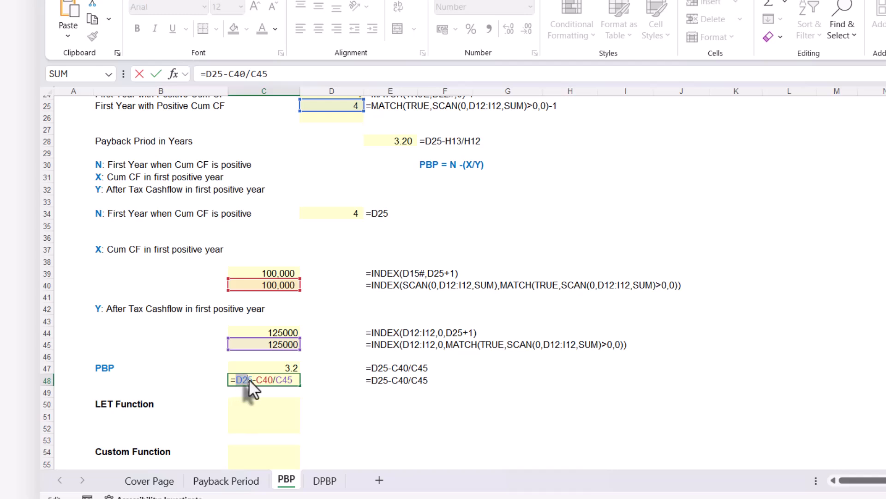
{"action": "key", "text": "ctrl+v"}
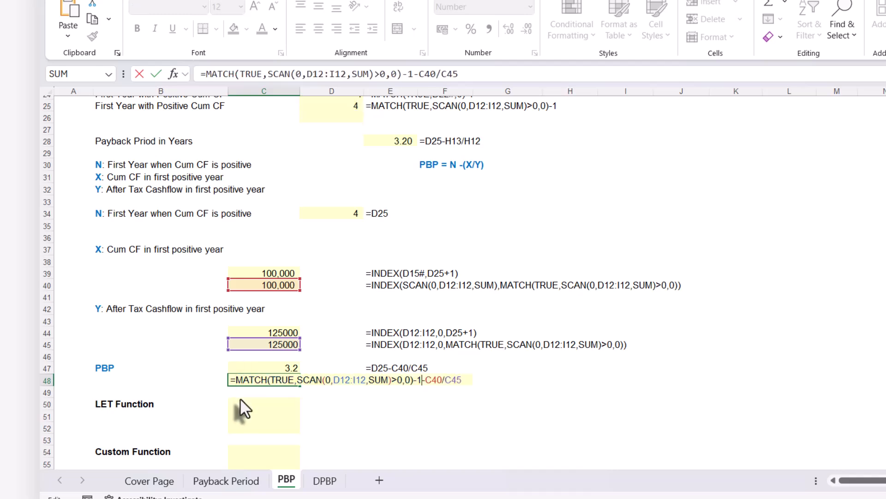
{"action": "key", "text": "Return"}
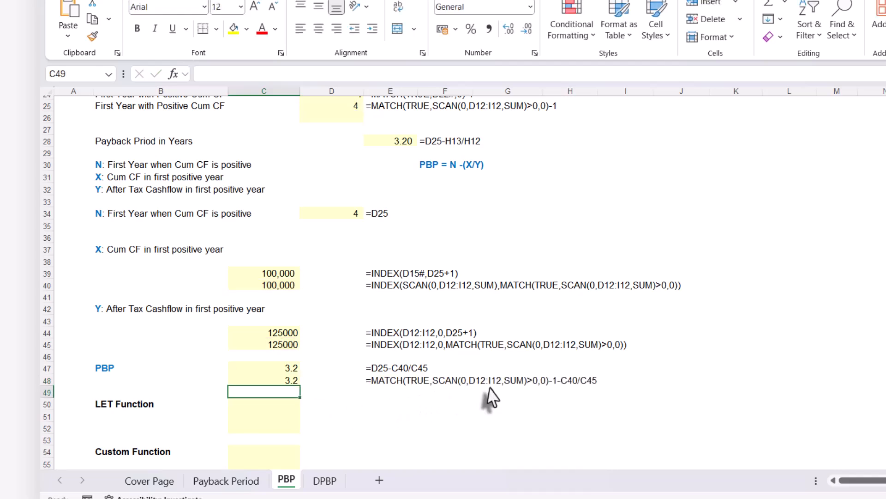
Replace the C40 reference in C48's formula with C40's own expression, INDEX(SCAN(0,D12:I12,SUM),MATCH(TRUE,SCAN(0,D12:I12,SUM)>0,0)).
{"action": "left_click", "coordinate": [273, 287]}
{"action": "left_click_drag", "start_coordinate": [553, 74], "coordinate": [531, 74]}
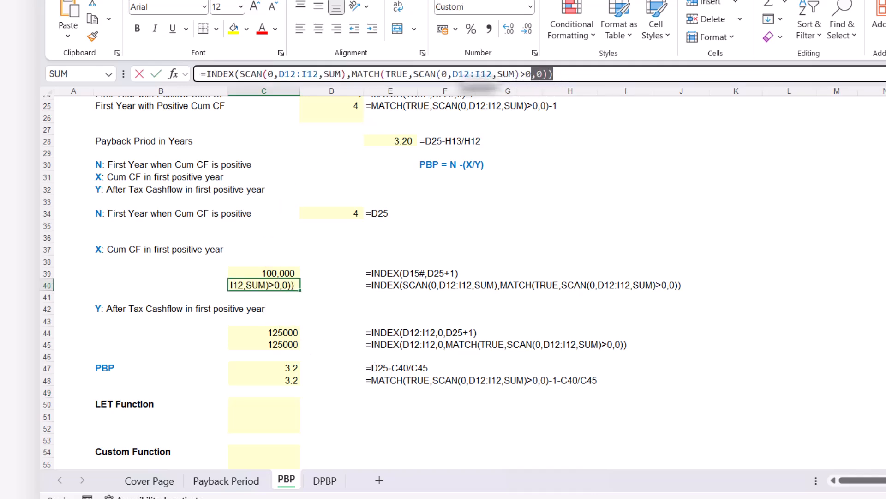
{"action": "left_click_drag", "start_coordinate": [480, 84], "coordinate": [204, 76]}
{"action": "key", "text": "ctrl+c"}
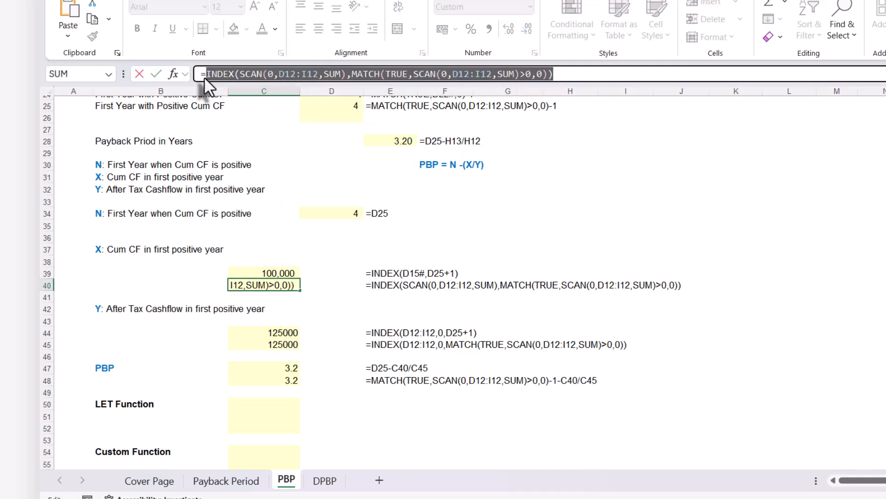
{"action": "key", "text": "Escape"}
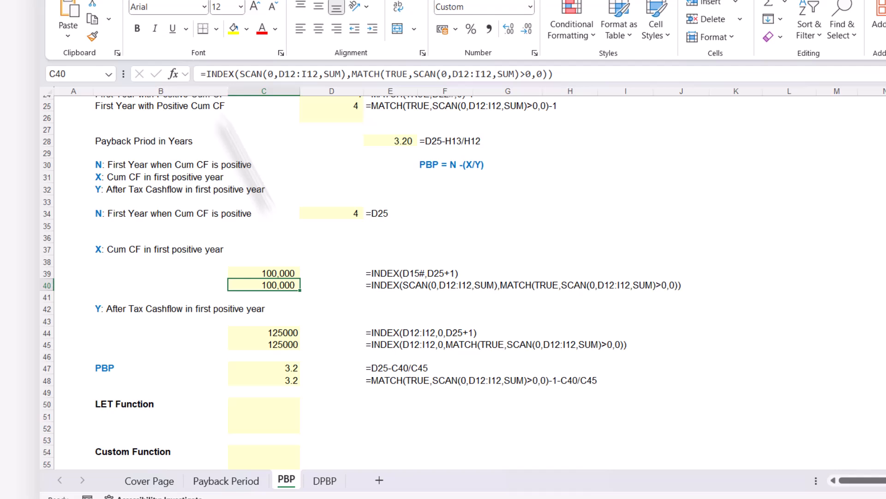
{"action": "left_click", "coordinate": [271, 382]}
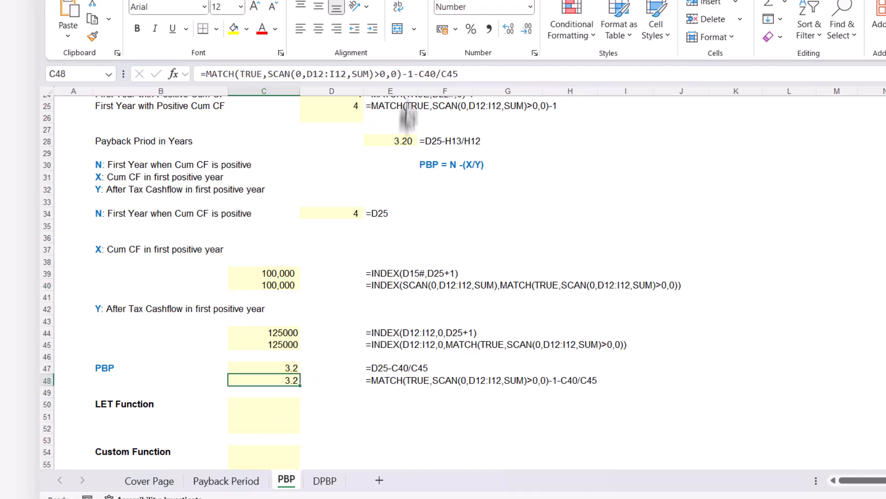
{"action": "left_click", "coordinate": [418, 76]}
{"action": "left_click_drag", "start_coordinate": [418, 76], "coordinate": [437, 75]}
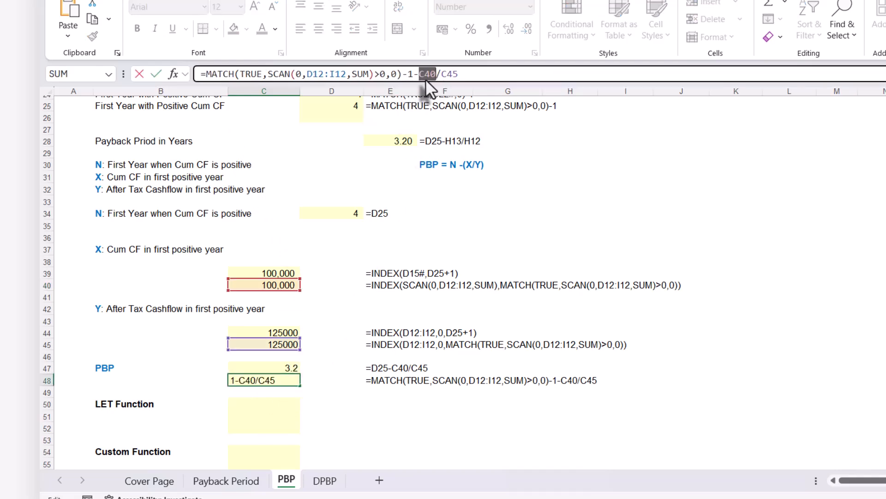
{"action": "key", "text": "ctrl+v"}
{"action": "key", "text": "Return"}
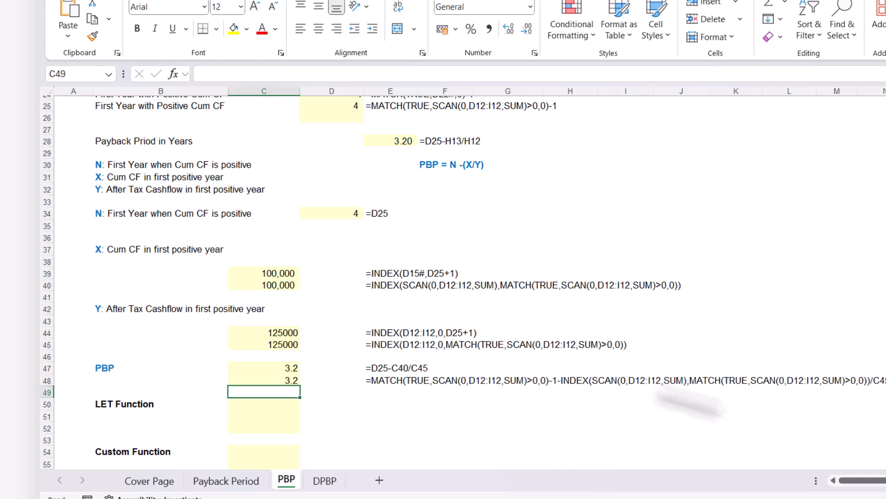
Replace the C45 reference in C48's formula with C45's own expression, INDEX(D12:I12,0,MATCH(TRUE,SCAN(0,D12:I12,SUM)>0,0)).
{"action": "left_click", "coordinate": [291, 345]}
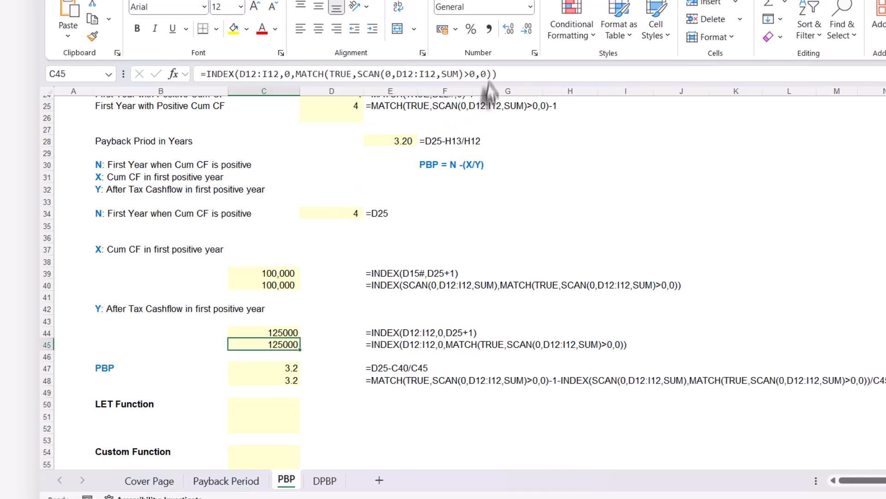
{"action": "left_click_drag", "start_coordinate": [498, 74], "coordinate": [205, 81]}
{"action": "key", "text": "ctrl+c"}
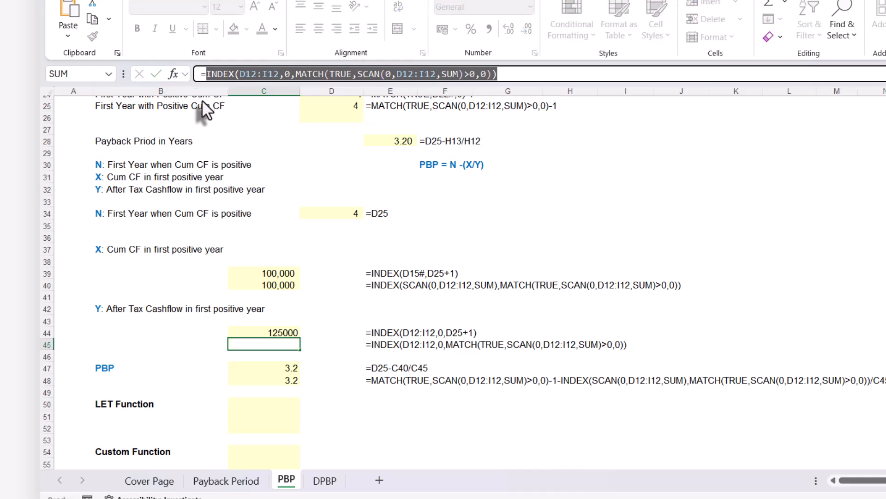
{"action": "key", "text": "Escape"}
{"action": "left_click", "coordinate": [269, 378]}
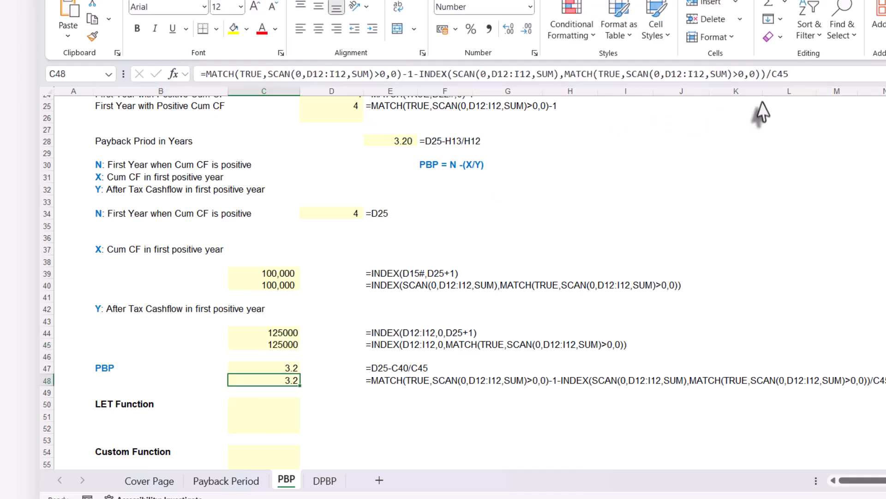
{"action": "left_click", "coordinate": [771, 74]}
{"action": "left_click_drag", "start_coordinate": [772, 74], "coordinate": [807, 73]}
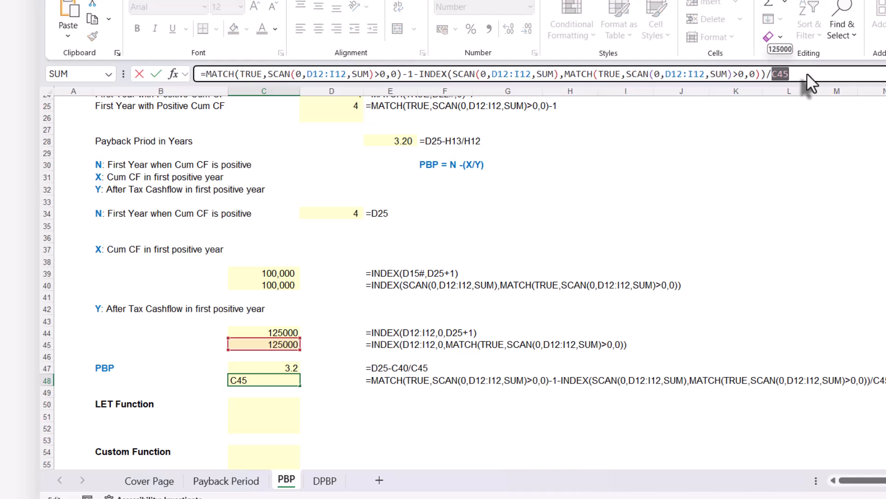
{"action": "key", "text": "ctrl+v"}
{"action": "key", "text": "Return"}
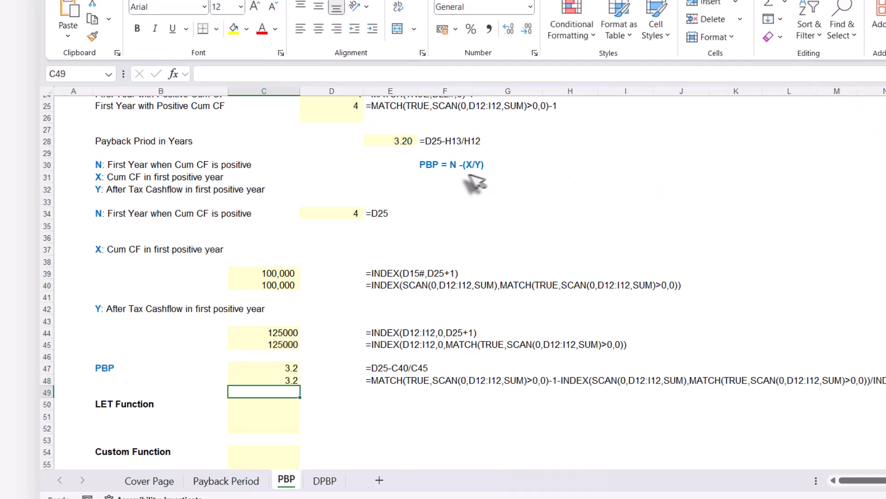
Examine the full combined formula in C48, checking where the D12:I12 cash flow range is repeated, without changing it.
{"action": "left_click", "coordinate": [292, 380]}
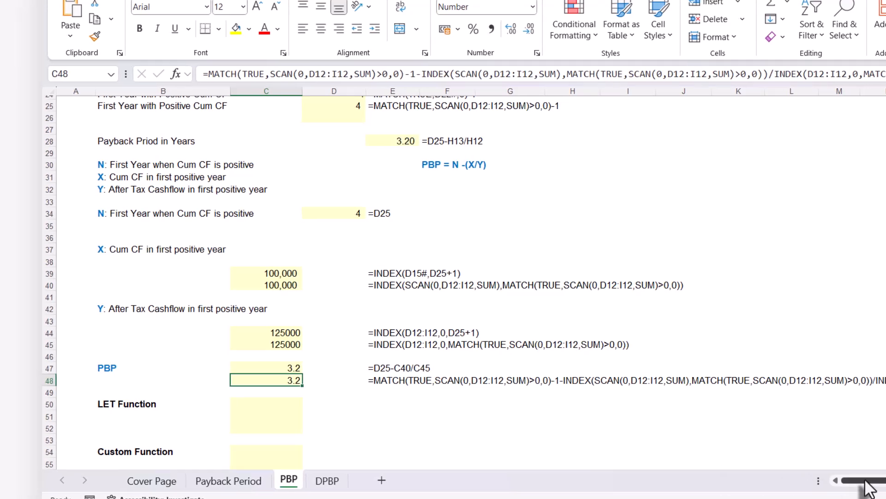
{"action": "left_click_drag", "start_coordinate": [866, 480], "coordinate": [880, 480]}
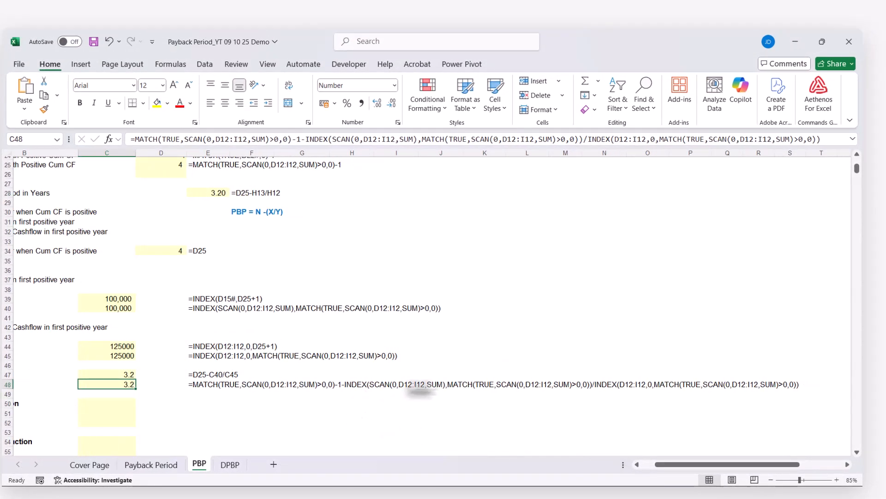
{"action": "scroll", "coordinate": [290, 367], "scroll_direction": "up", "scroll_amount": 1}
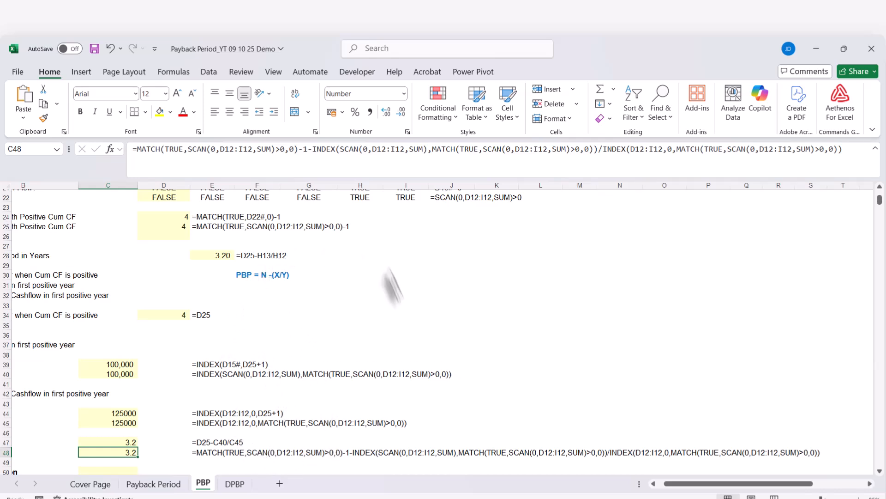
{"action": "scroll", "coordinate": [367, 328], "scroll_direction": "down", "scroll_amount": 3}
{"action": "scroll", "coordinate": [367, 328], "scroll_direction": "left", "scroll_amount": 1}
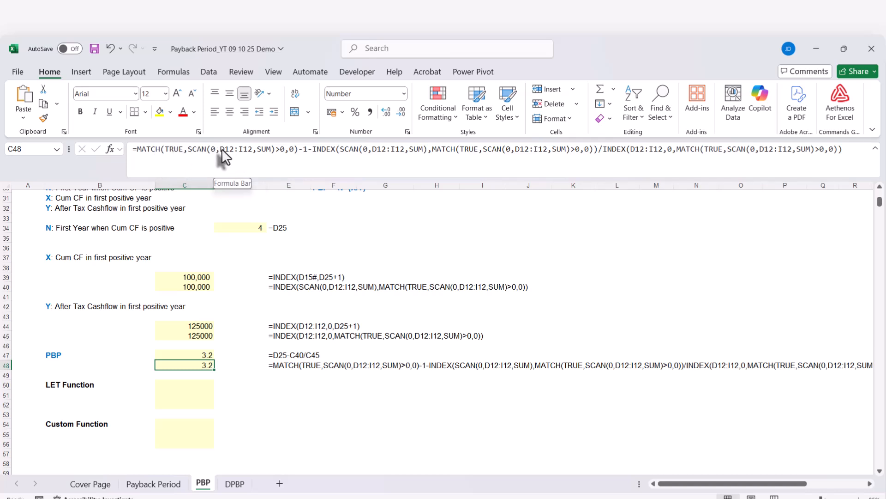
{"action": "left_click_drag", "start_coordinate": [219, 148], "coordinate": [252, 147]}
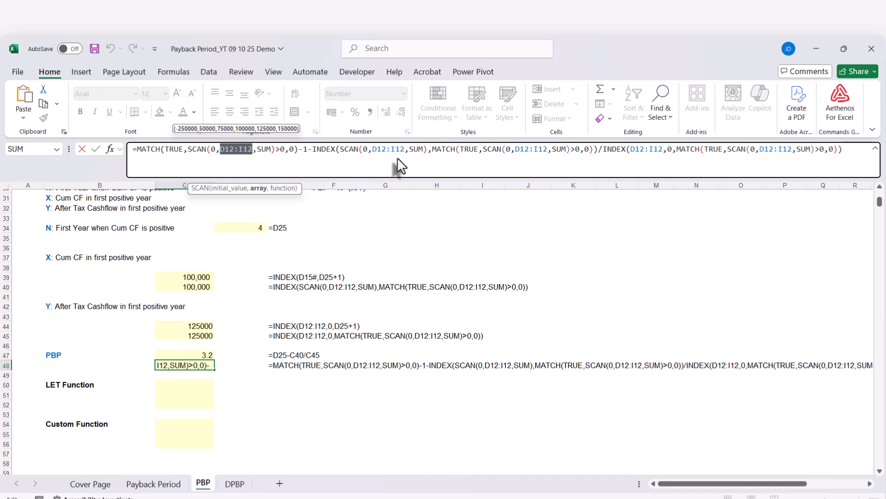
{"action": "key", "text": "Escape"}
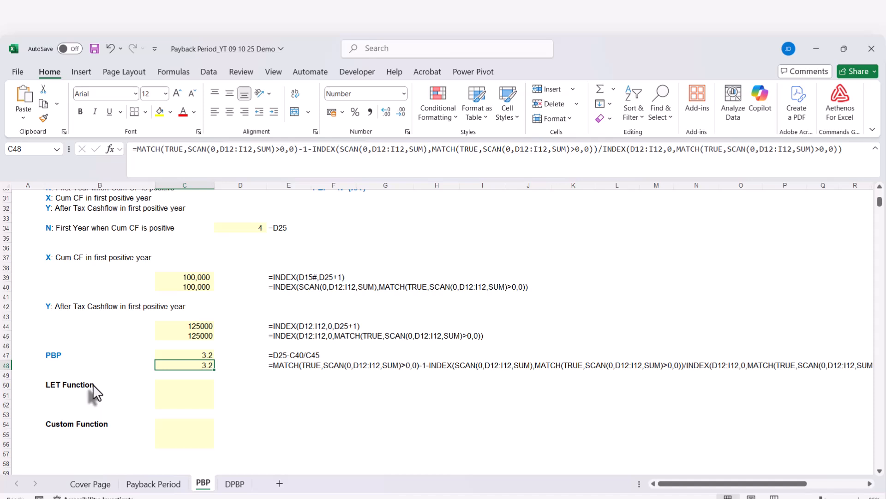
{"action": "left_click", "coordinate": [220, 148]}
{"action": "left_click_drag", "start_coordinate": [220, 151], "coordinate": [253, 150]}
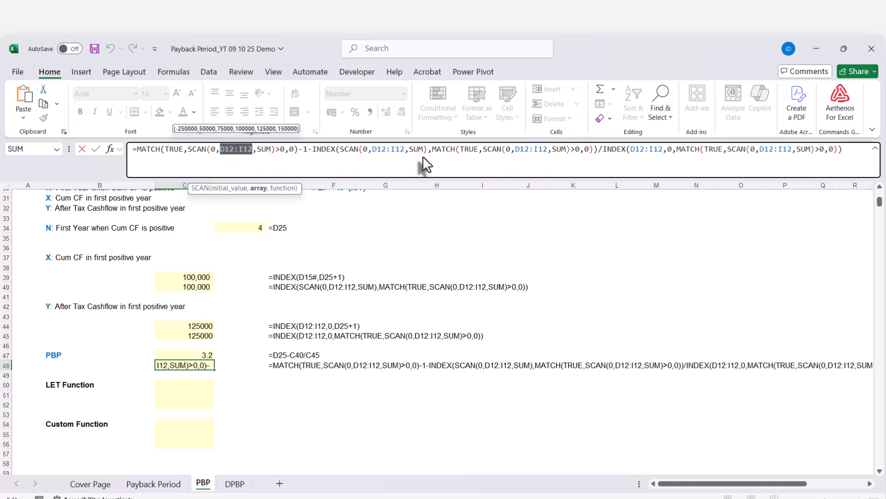
{"action": "key", "text": "ctrl+Return"}
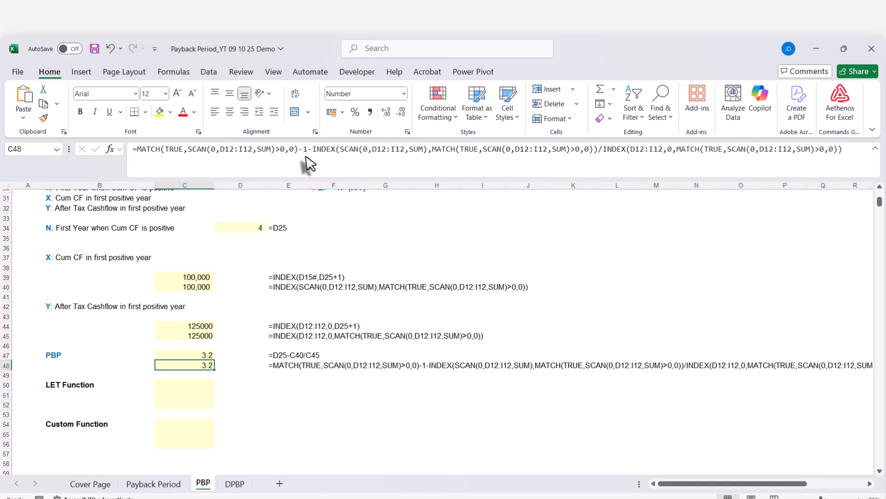
{"action": "left_click", "coordinate": [220, 150]}
{"action": "left_click_drag", "start_coordinate": [220, 150], "coordinate": [249, 148]}
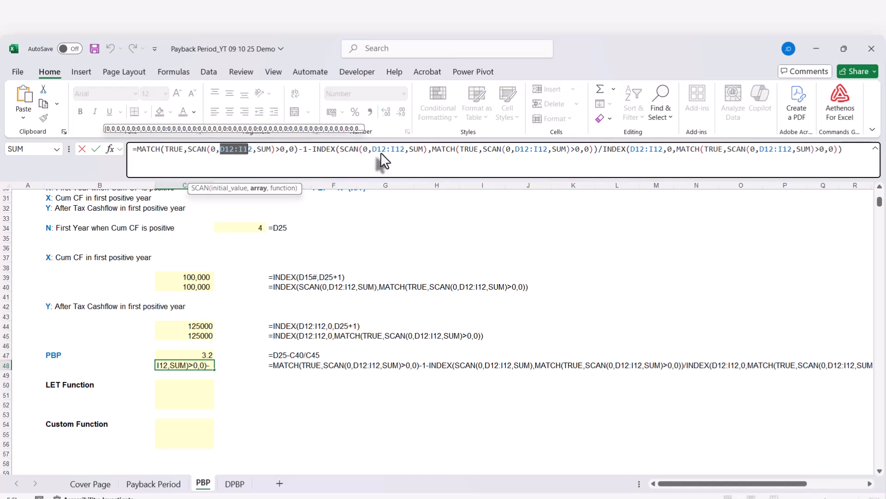
{"action": "key", "text": "Escape"}
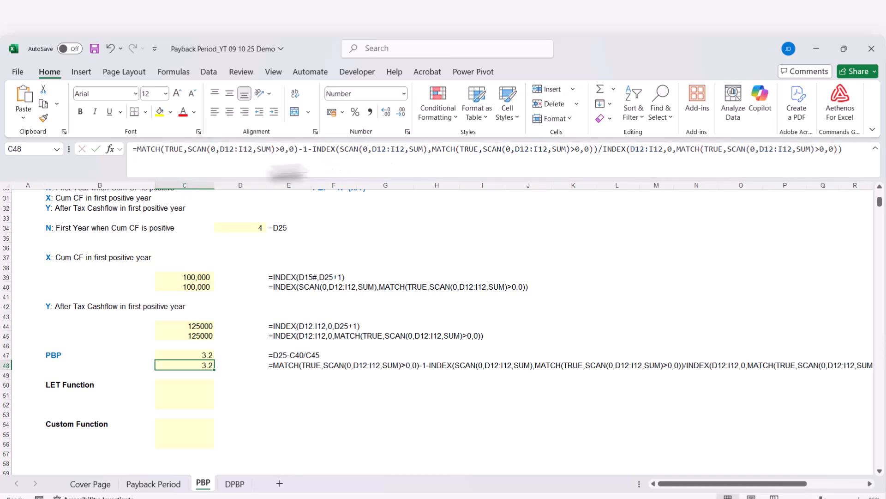
{"action": "left_click", "coordinate": [220, 149]}
{"action": "left_click_drag", "start_coordinate": [220, 150], "coordinate": [253, 149]}
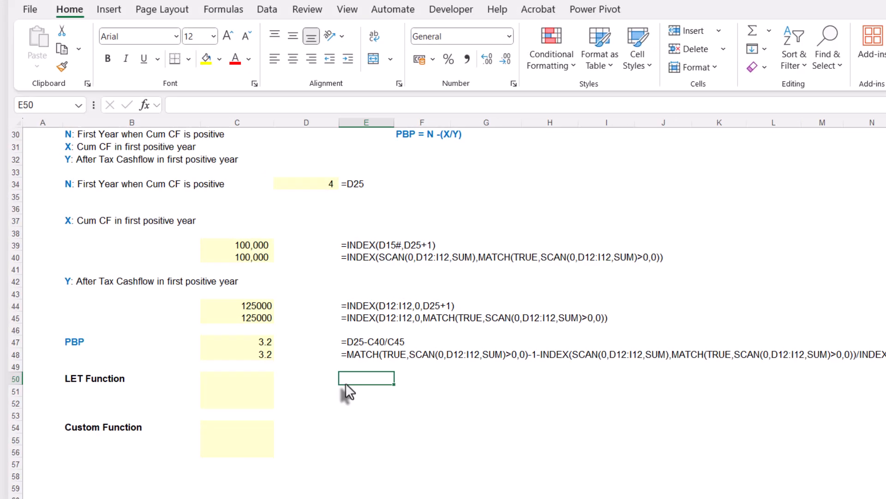
Begin a LET function formula in E50, on the LET Function row.
{"action": "type", "text": "="}
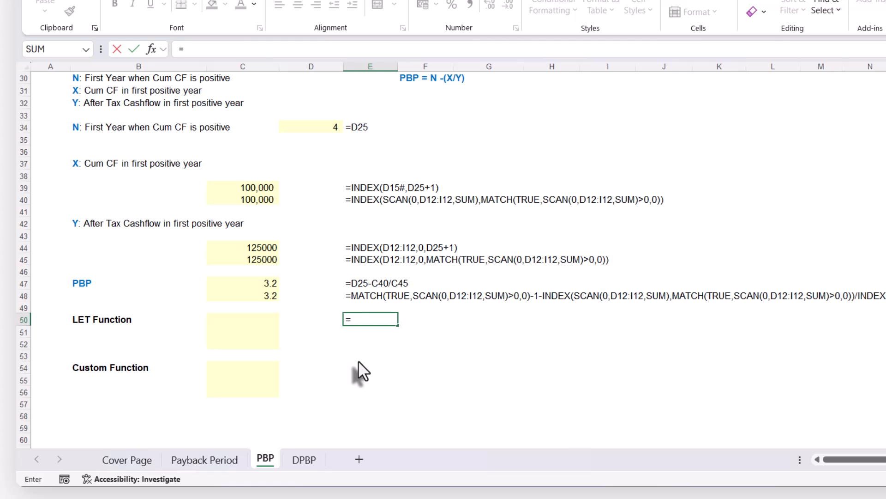
{"action": "type", "text": "let"}
{"action": "key", "text": "Tab"}
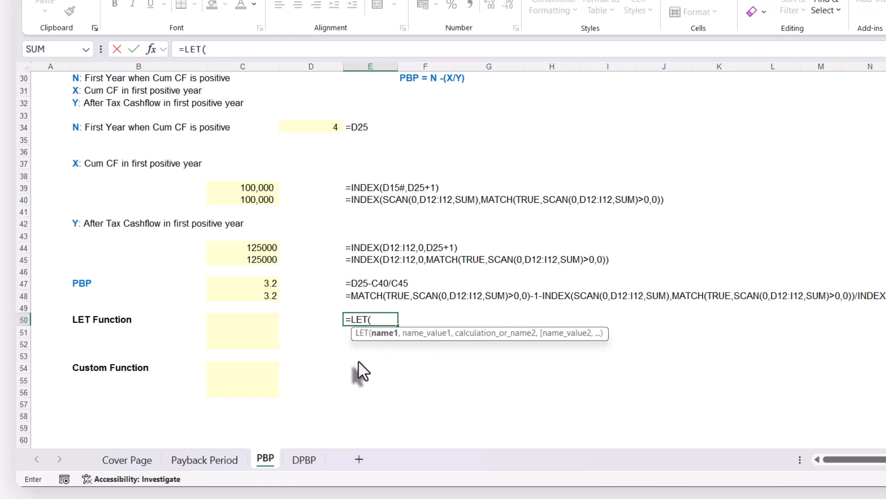
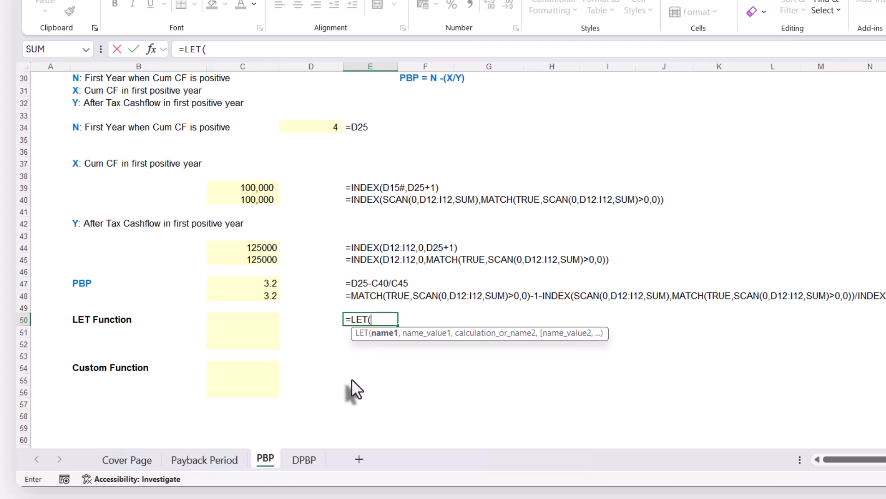
Complete the LET formula in E50 by defining x as 10 and returning x+1.
{"action": "type", "text": "x,"}
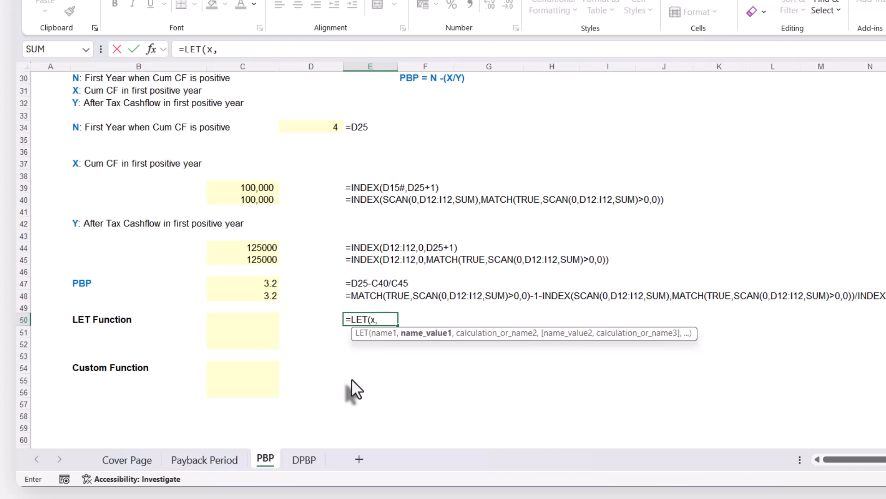
{"action": "type", "text": "10,"}
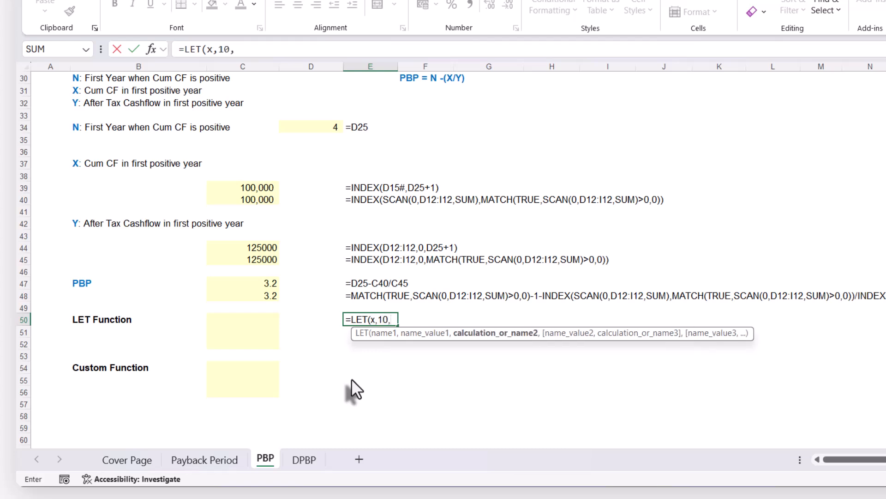
{"action": "type", "text": "x"}
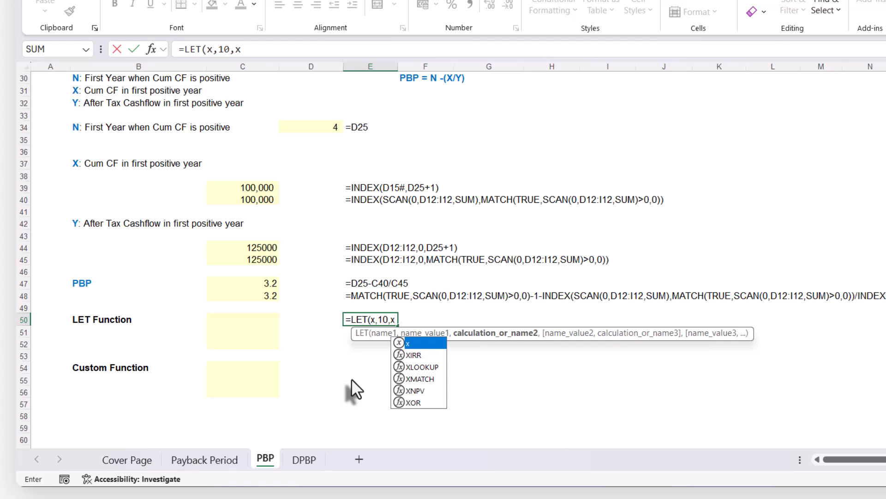
{"action": "type", "text": "+1"}
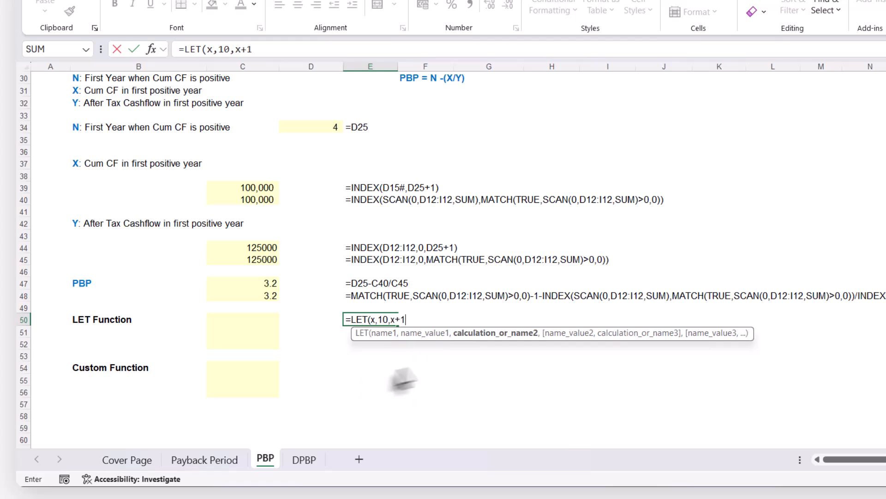
{"action": "left_click", "coordinate": [480, 336]}
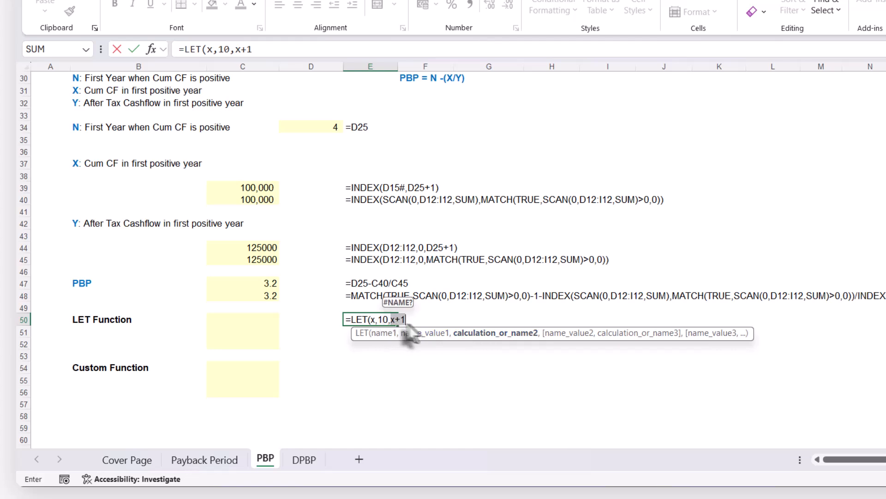
{"action": "key", "text": "F2"}
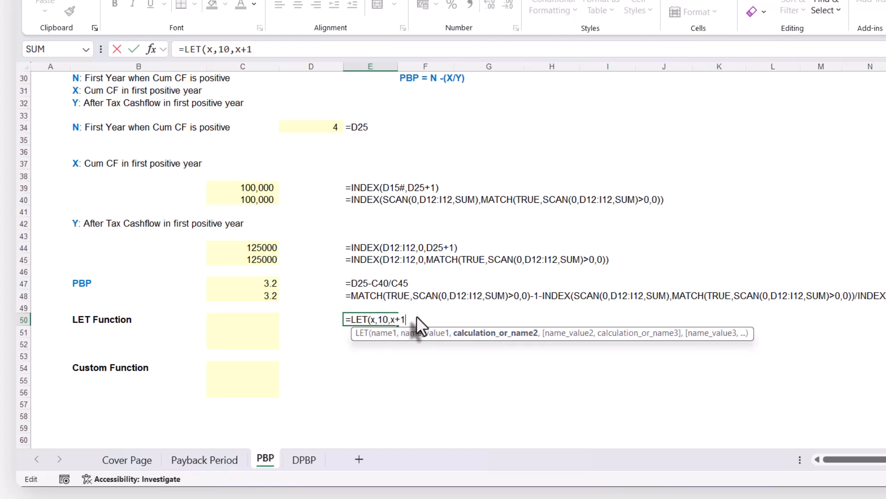
{"action": "type", "text": ")"}
{"action": "key", "text": "Return"}
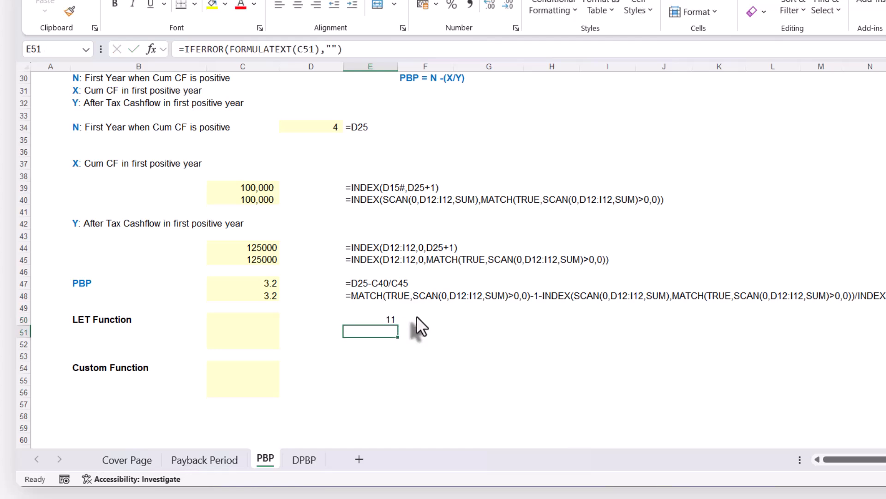
{"action": "left_click", "coordinate": [389, 317]}
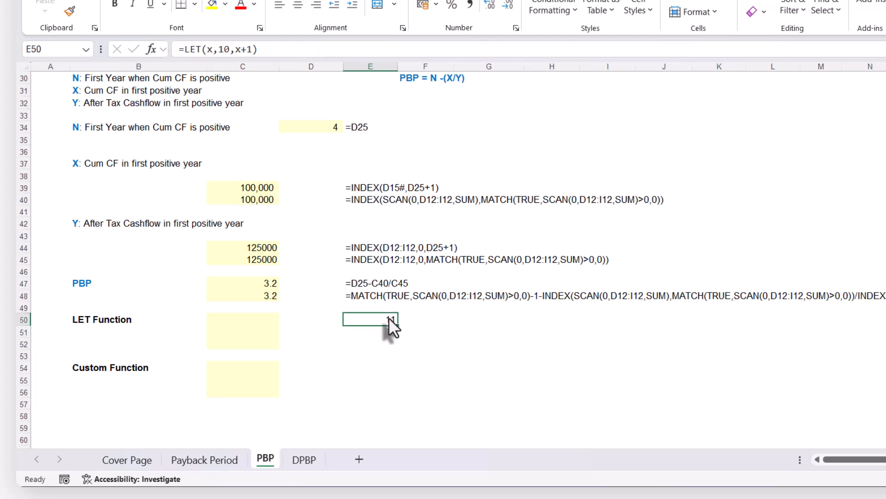
{"action": "double_click", "coordinate": [382, 320]}
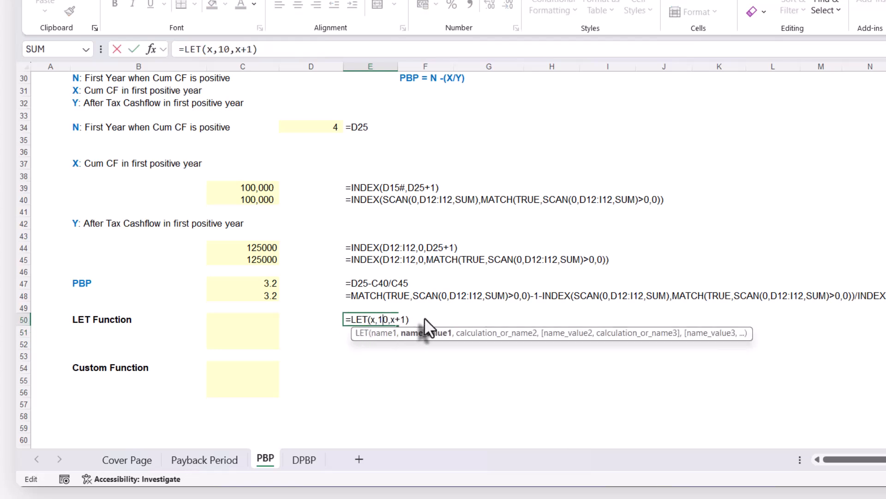
{"action": "key", "text": "Escape"}
Enter a two-variable LET formula in E51, defining x as 10 and y as 50 and returning x+y.
{"action": "left_click", "coordinate": [378, 333]}
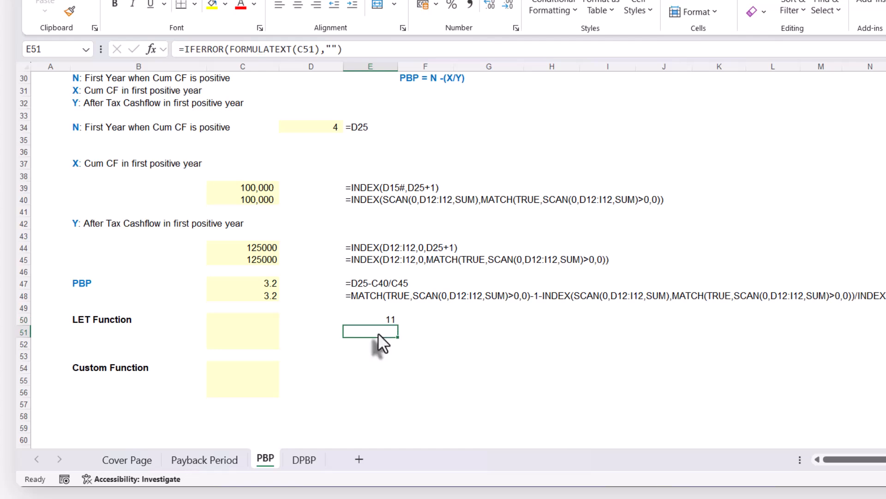
{"action": "type", "text": "="}
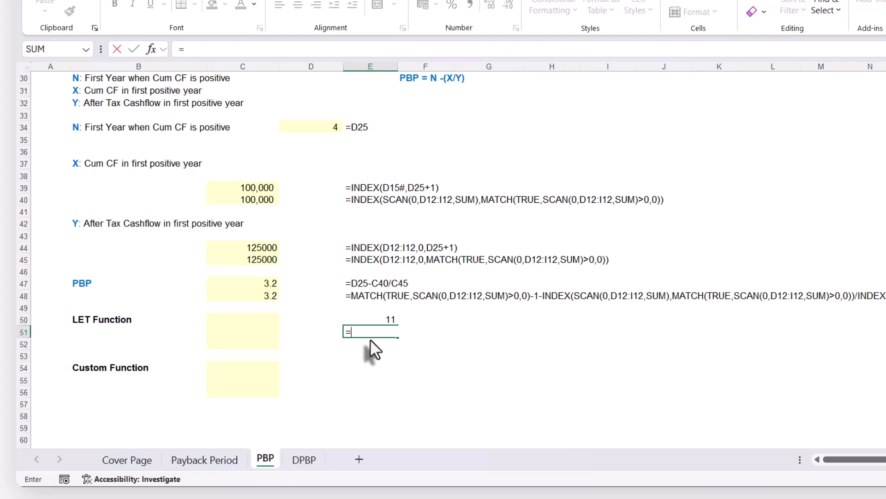
{"action": "type", "text": "let"}
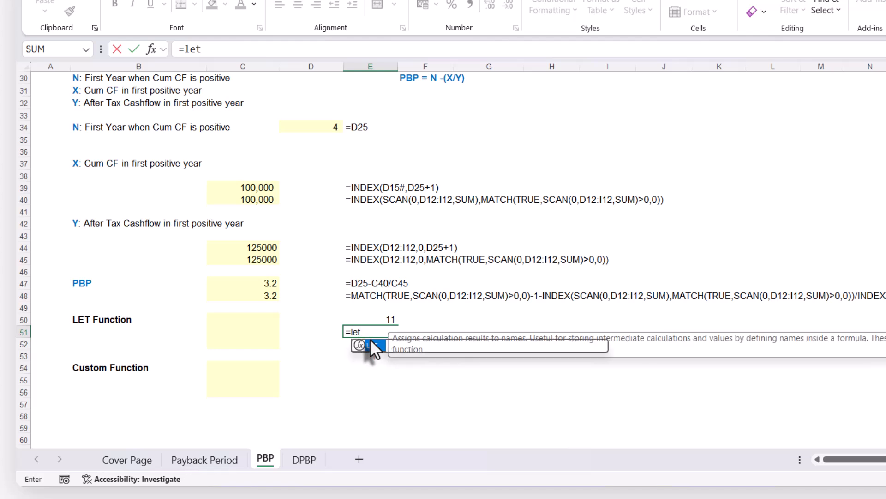
{"action": "key", "text": "Tab"}
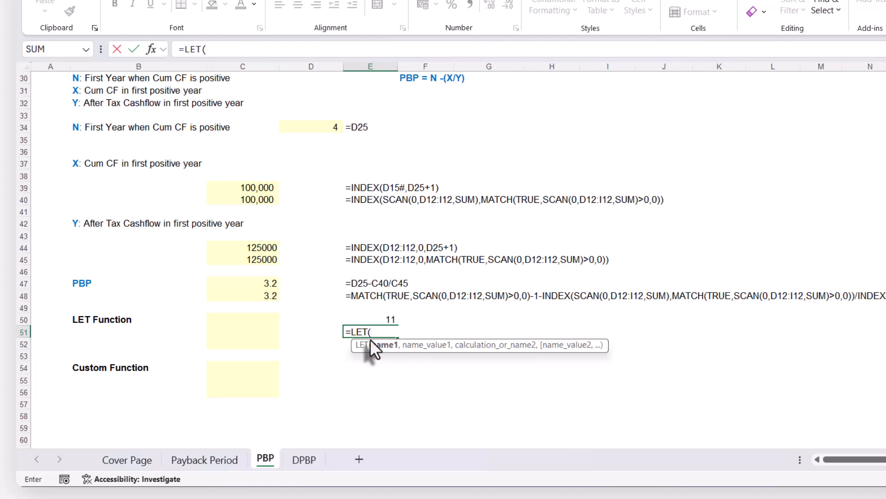
{"action": "type", "text": "x,"}
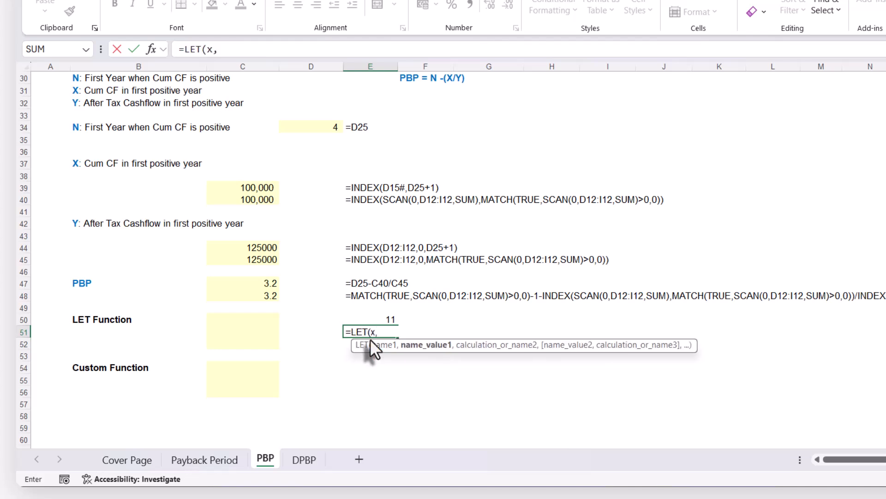
{"action": "type", "text": "10,"}
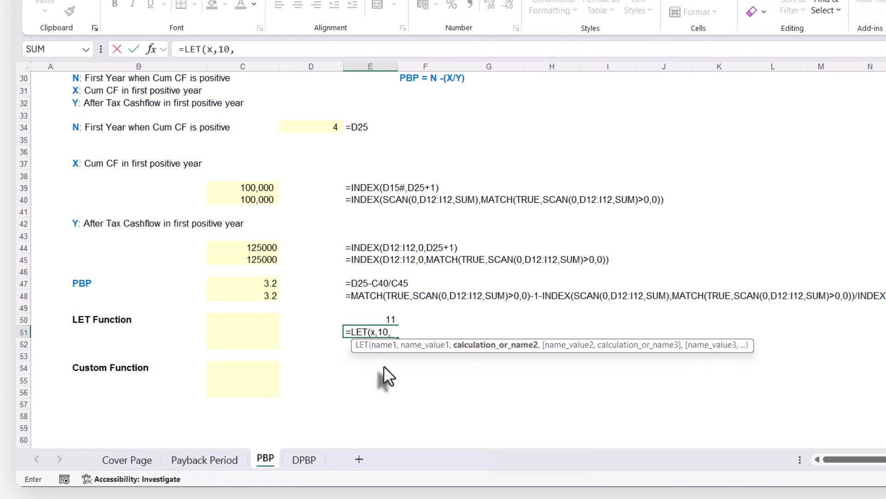
{"action": "type", "text": "y,"}
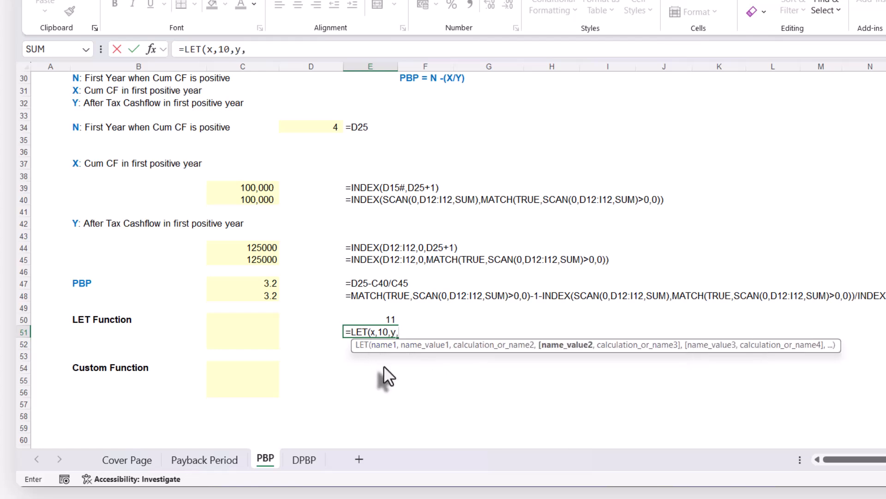
{"action": "type", "text": "50,"}
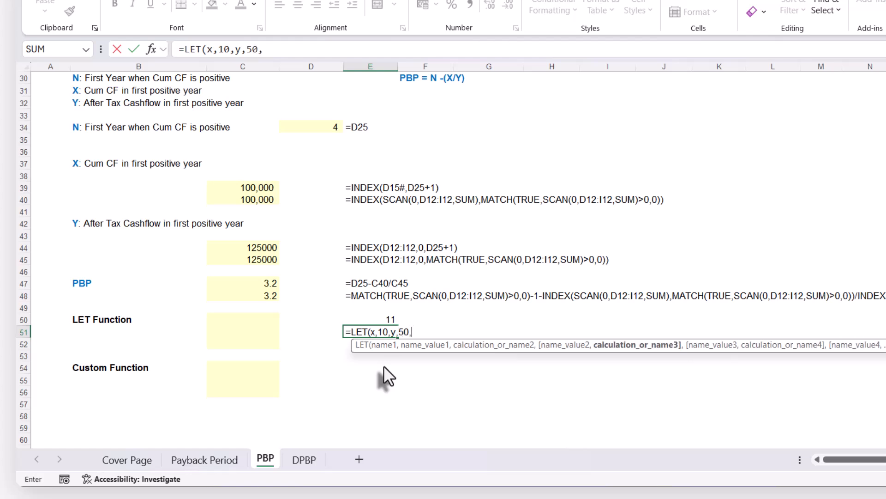
{"action": "type", "text": "x+y"}
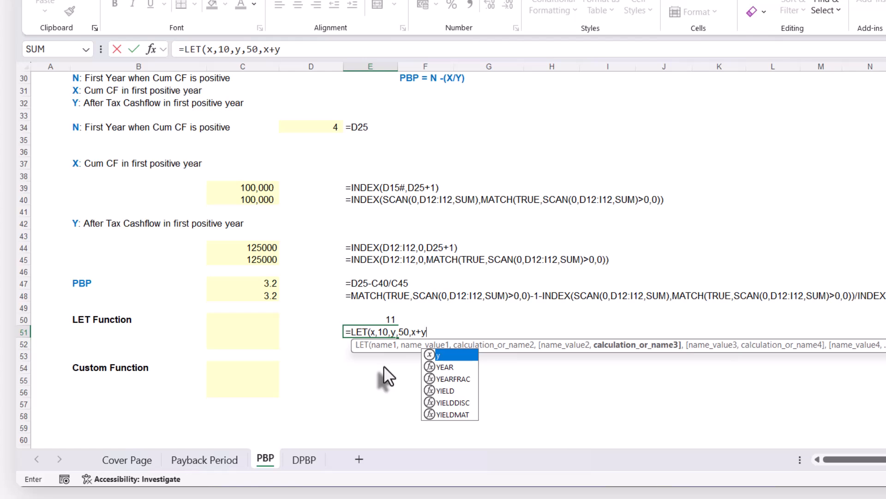
{"action": "type", "text": ")"}
{"action": "key", "text": "Return"}
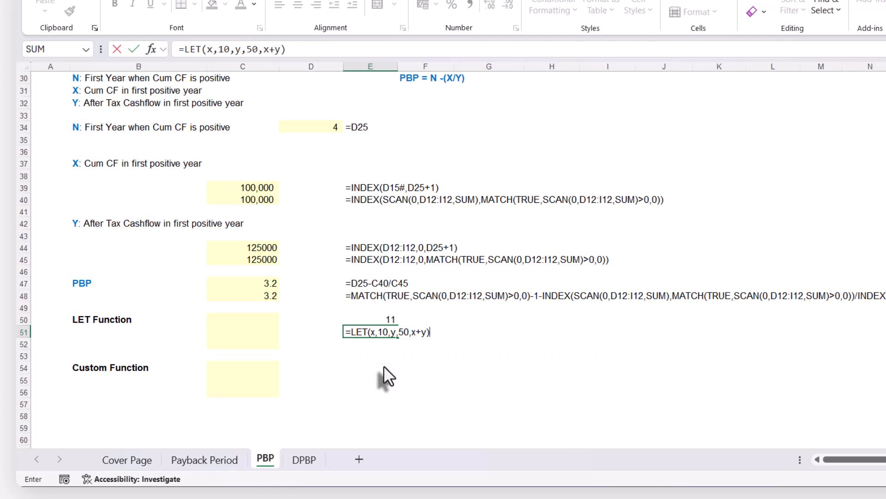
Replace the fixed values in E51's LET formula with cell references, setting x to C47 and y to D34.
{"action": "double_click", "coordinate": [375, 330]}
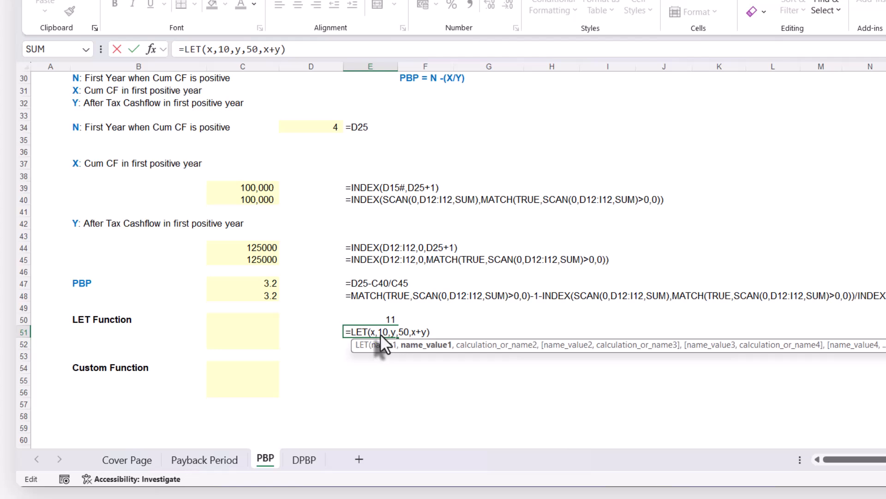
{"action": "left_click", "coordinate": [259, 286]}
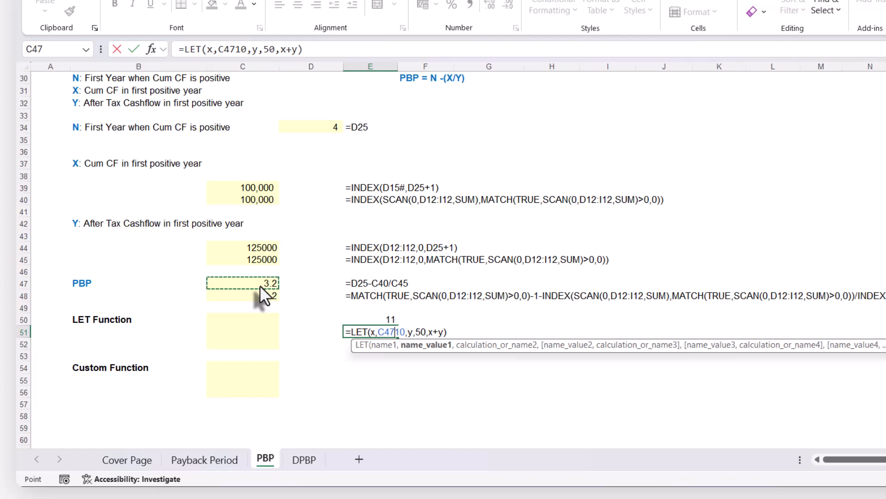
{"action": "key", "text": "Delete"}
{"action": "key", "text": "Delete"}
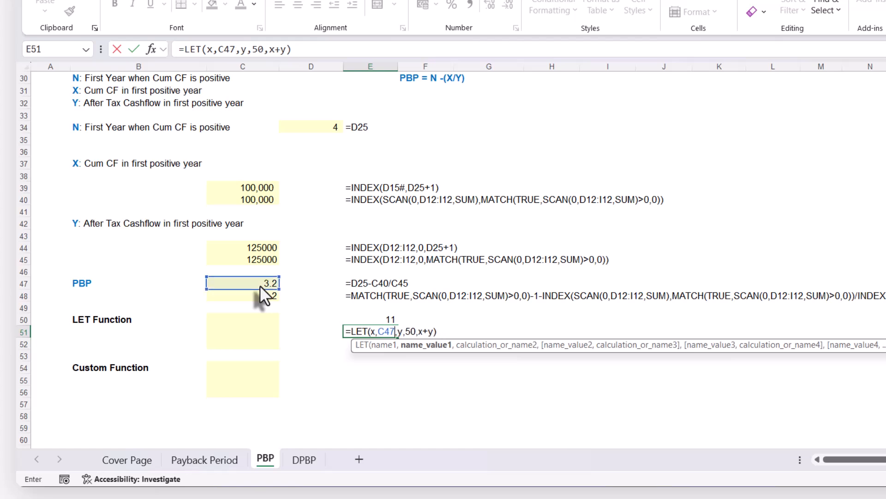
{"action": "left_click", "coordinate": [408, 328]}
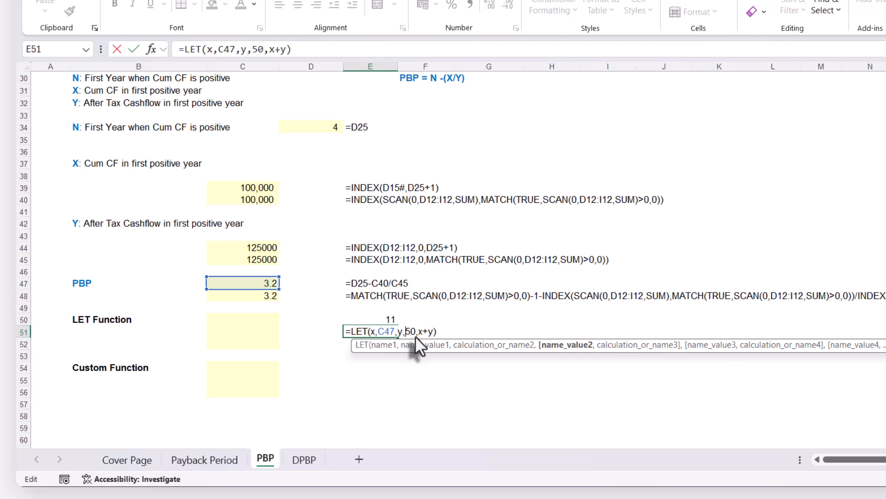
{"action": "left_click", "coordinate": [322, 129]}
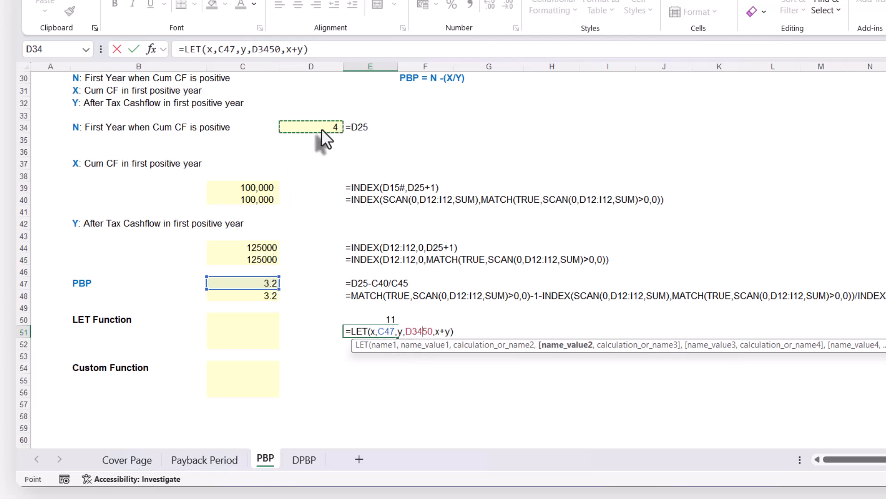
{"action": "key", "text": "Delete"}
{"action": "key", "text": "Delete"}
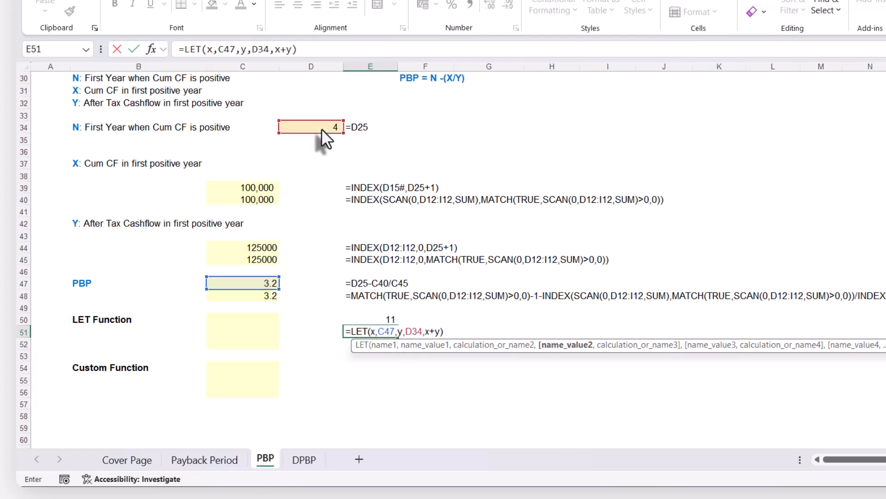
{"action": "key", "text": "Return"}
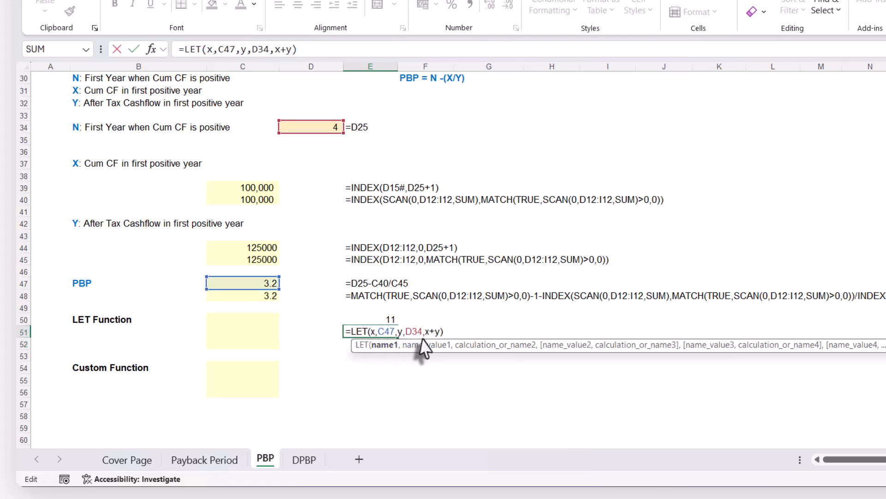
{"action": "key", "text": "ctrl+Return"}
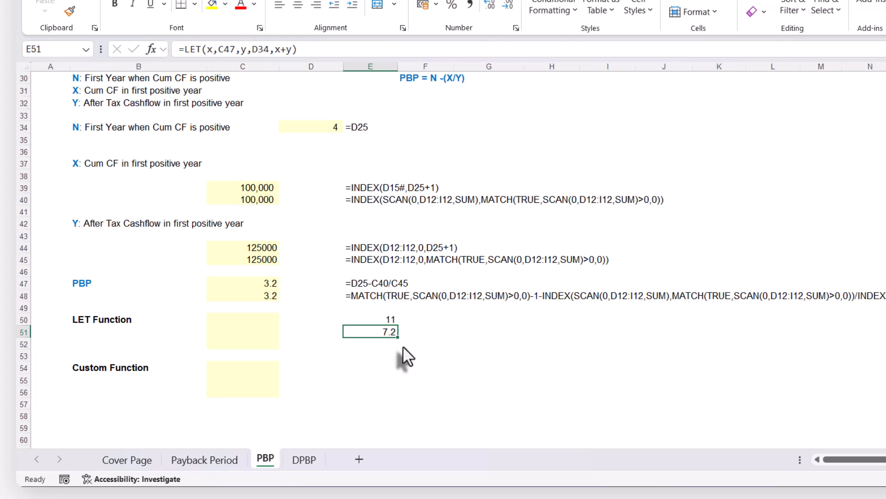
Examine the name, value and calculation arguments of E51's LET formula without changing it.
{"action": "double_click", "coordinate": [384, 331]}
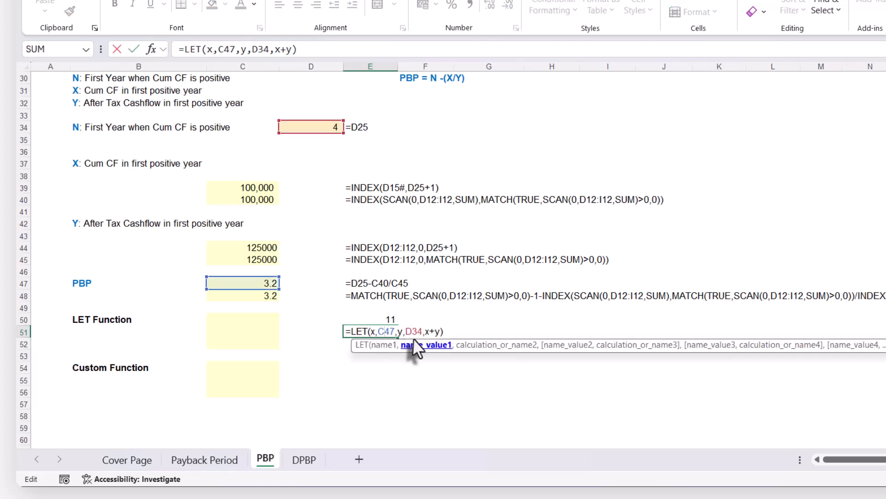
{"action": "left_click", "coordinate": [494, 348]}
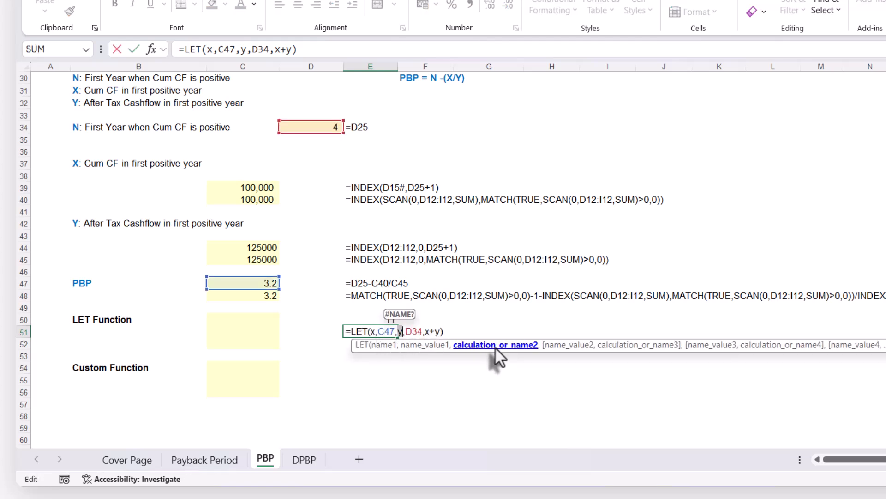
{"action": "left_click", "coordinate": [422, 330]}
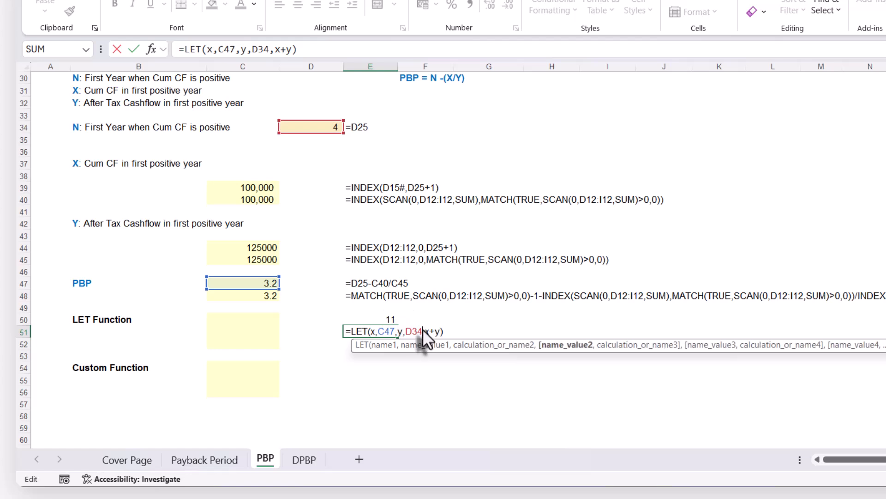
{"action": "left_click", "coordinate": [439, 331]}
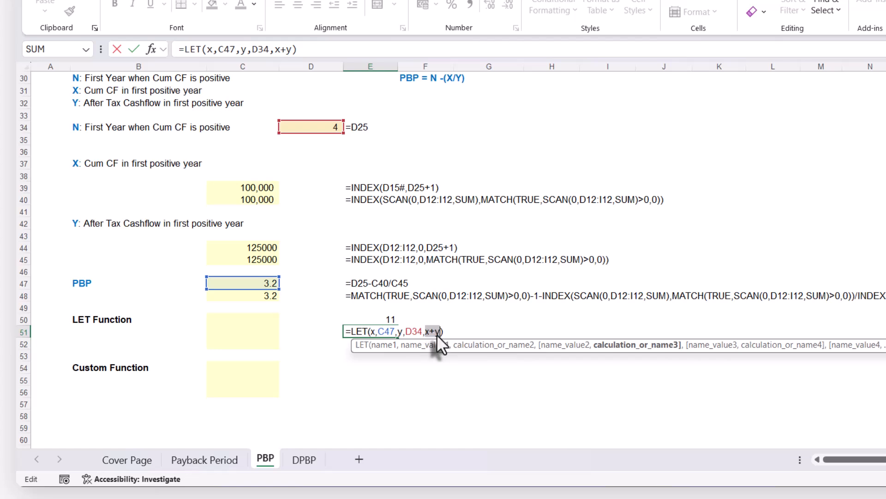
{"action": "key", "text": "ctrl+Return"}
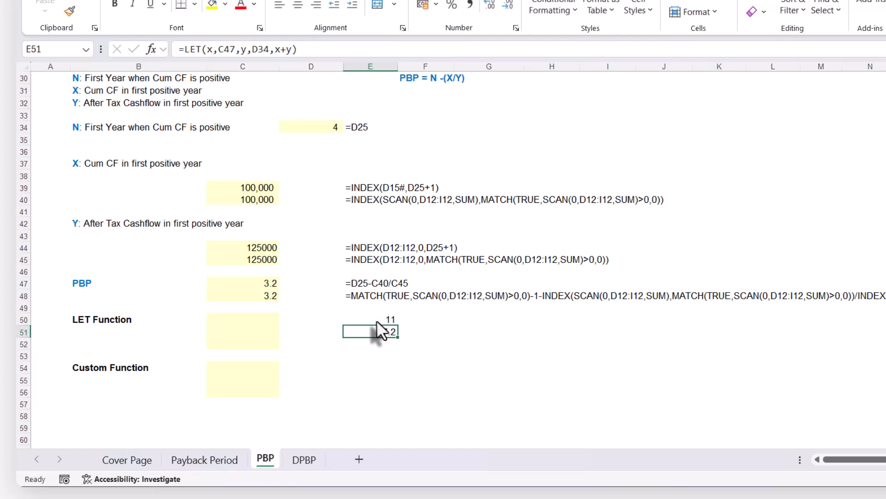
Clear the example LET formulas from E50:E52 and review the repeated D12:I12 range in C48's formula.
{"action": "left_click_drag", "start_coordinate": [376, 320], "coordinate": [375, 344]}
{"action": "key", "text": "Delete"}
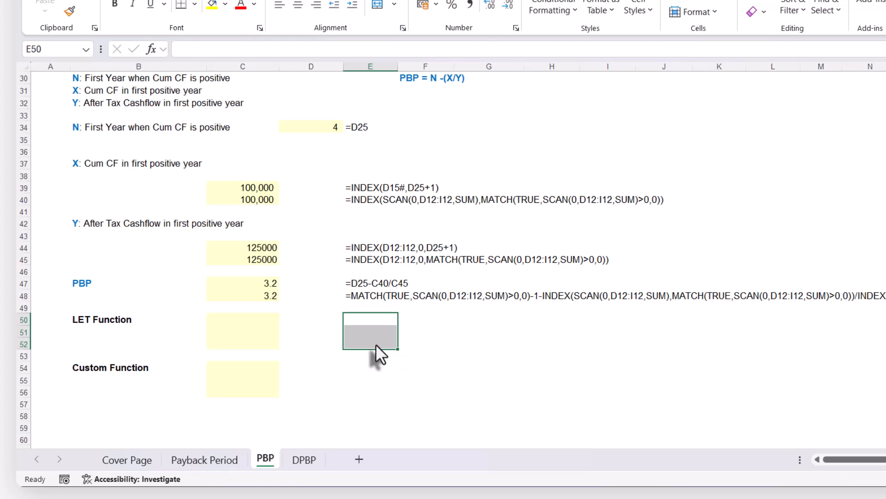
{"action": "double_click", "coordinate": [259, 296]}
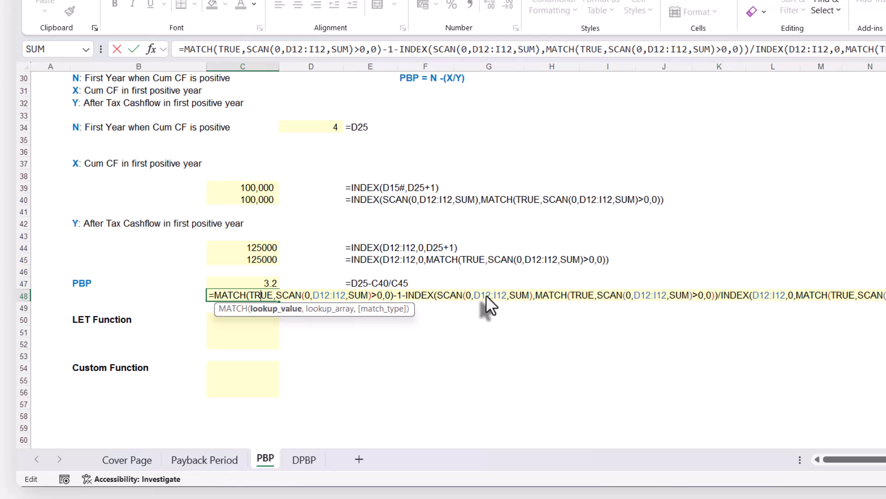
{"action": "key", "text": "Return"}
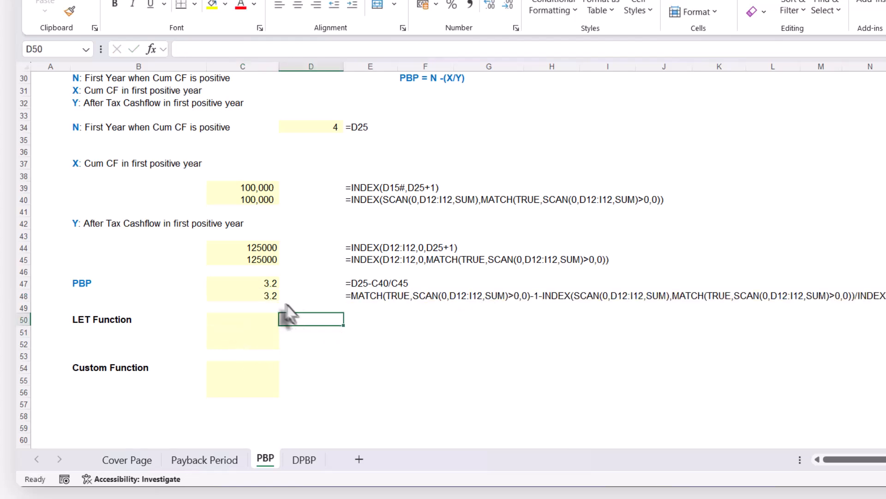
Copy the full payback formula text from C48 into C50 and C51 beside the LET Function label.
{"action": "left_click", "coordinate": [255, 283]}
{"action": "left_click", "coordinate": [252, 296]}
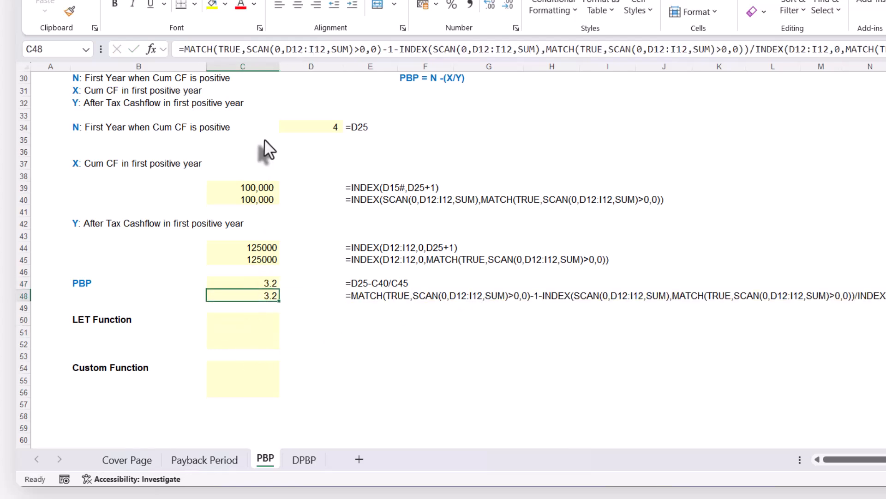
{"action": "key", "text": "F2"}
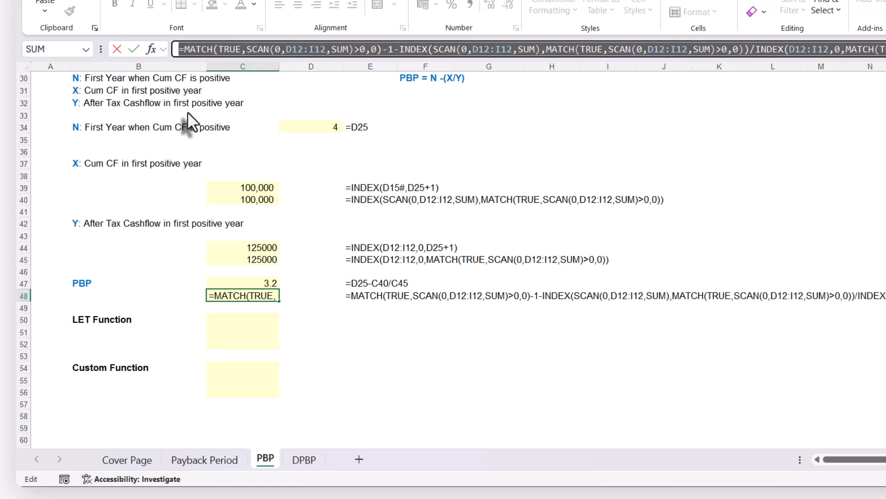
{"action": "key", "text": "Escape"}
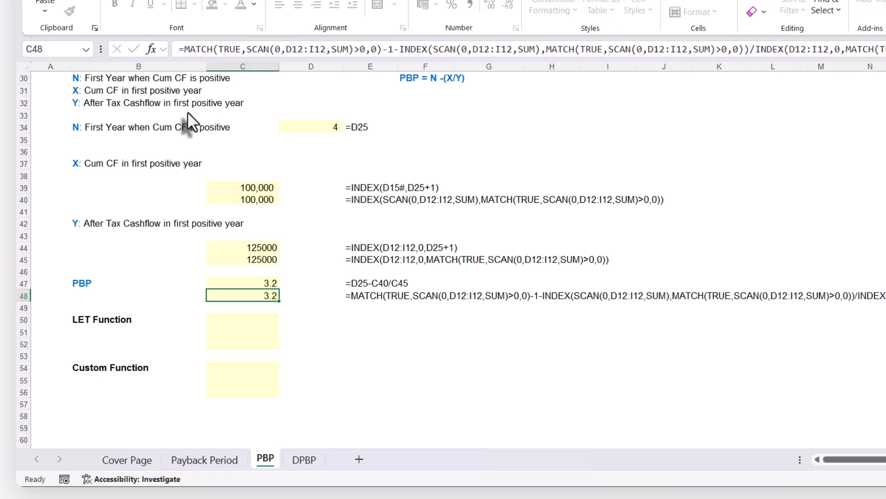
{"action": "left_click", "coordinate": [258, 321]}
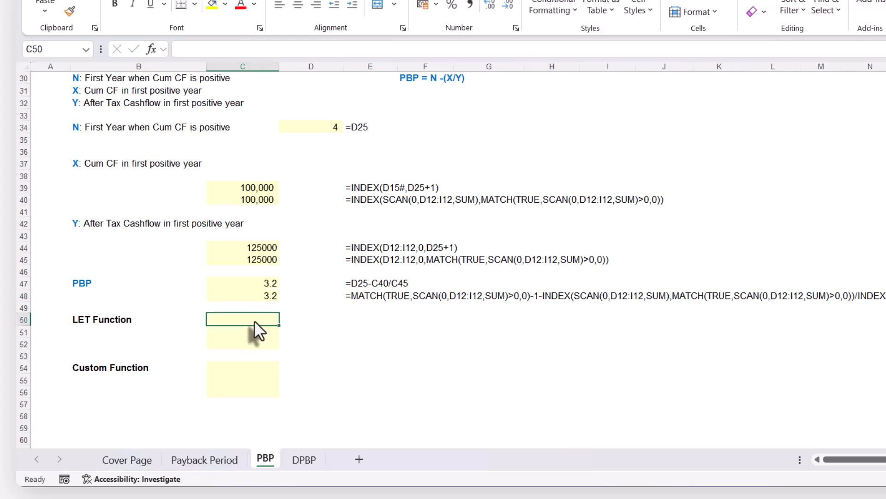
{"action": "key", "text": "ctrl+v"}
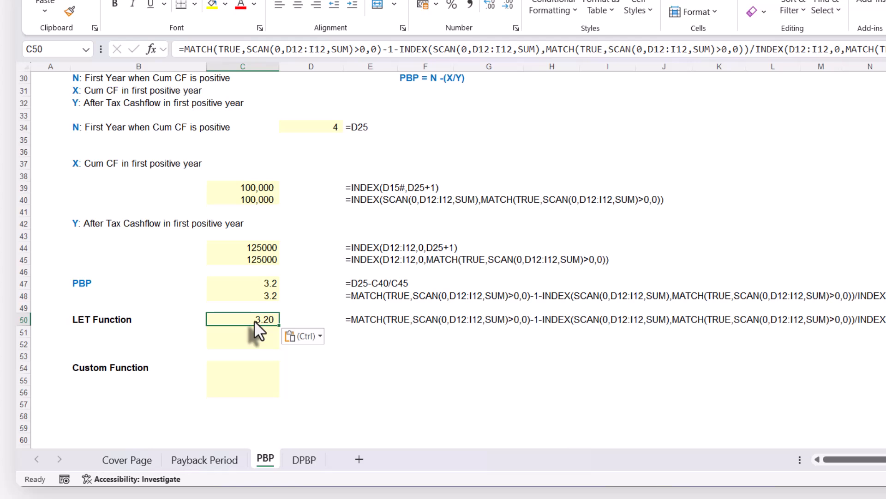
{"action": "left_click", "coordinate": [242, 332]}
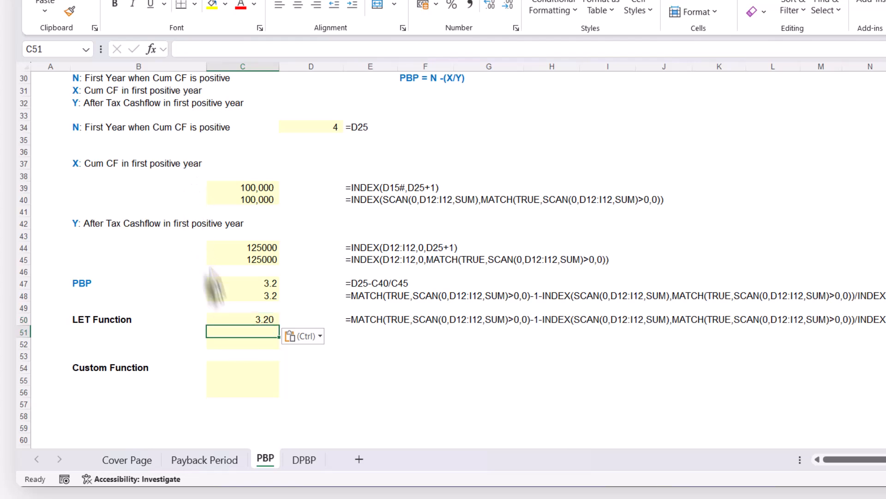
{"action": "key", "text": "ctrl+v"}
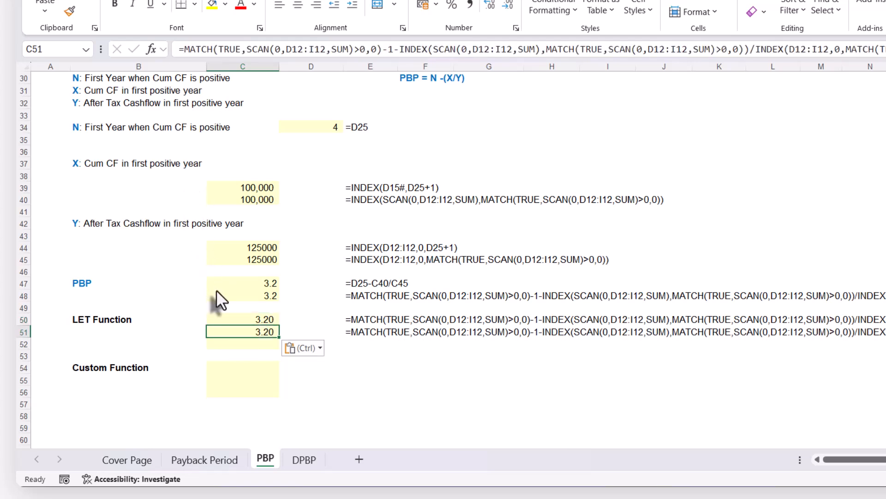
Start wrapping C51's payback formula in a LET function, naming the first variable values.
{"action": "key", "text": "Down"}
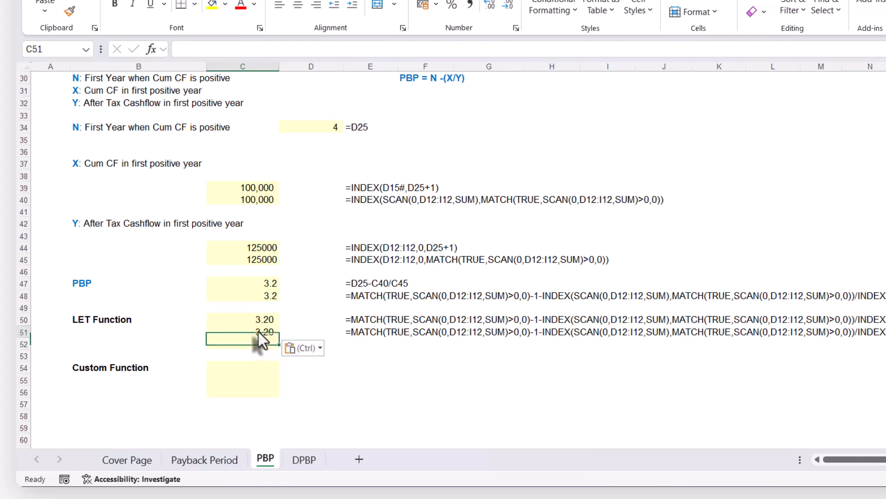
{"action": "left_click", "coordinate": [258, 332]}
{"action": "double_click", "coordinate": [255, 331]}
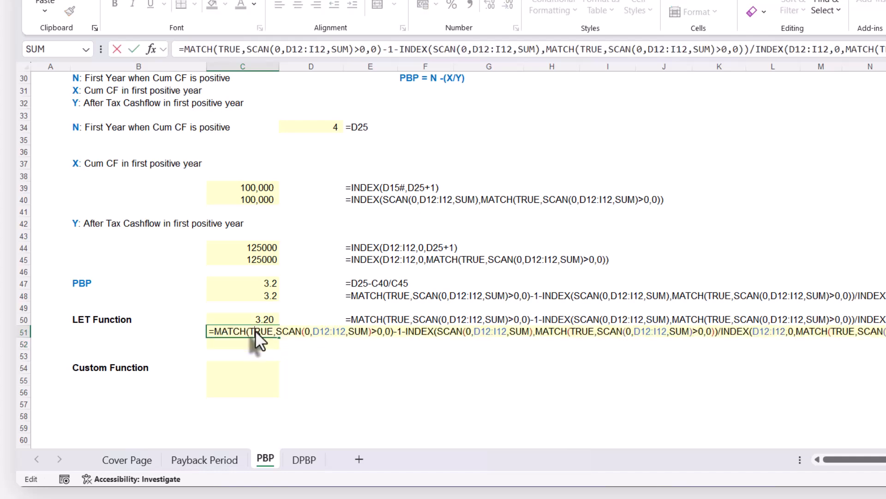
{"action": "left_click", "coordinate": [183, 46]}
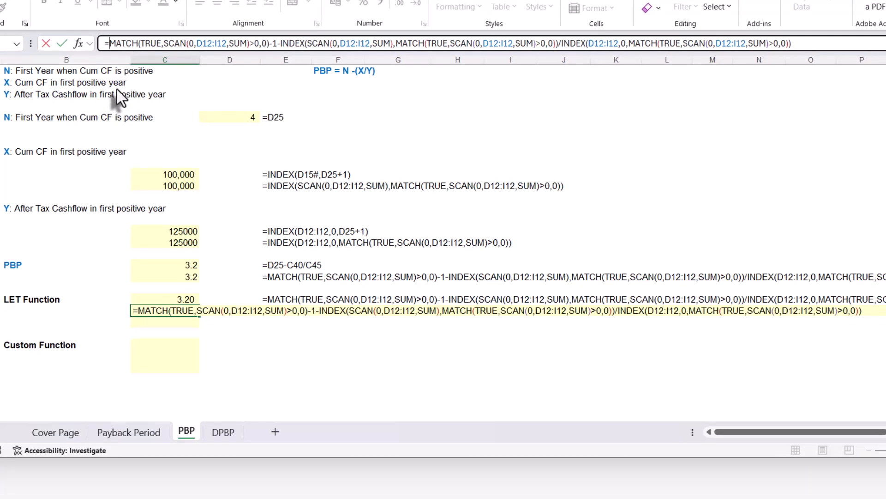
{"action": "type", "text": "let"}
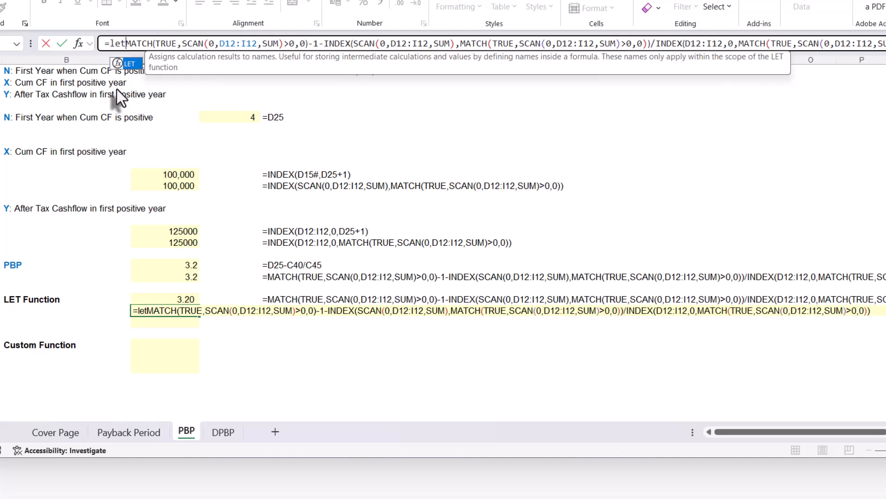
{"action": "key", "text": "Tab"}
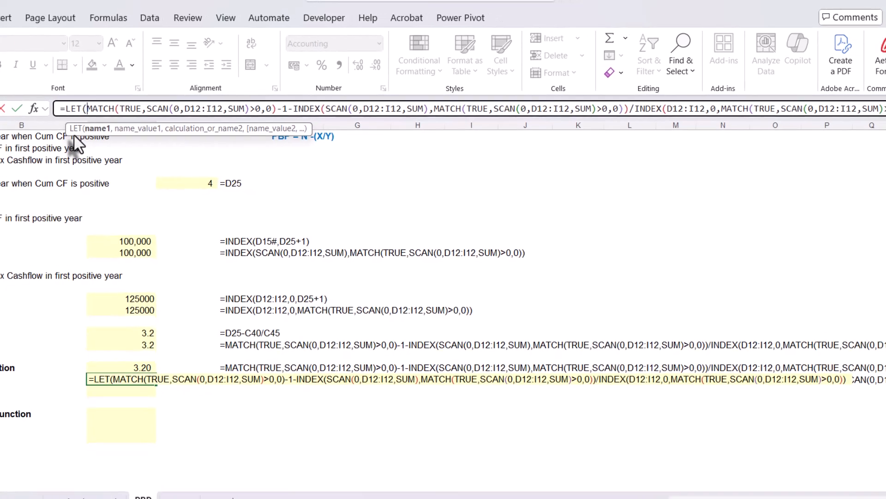
{"action": "type", "text": "val"}
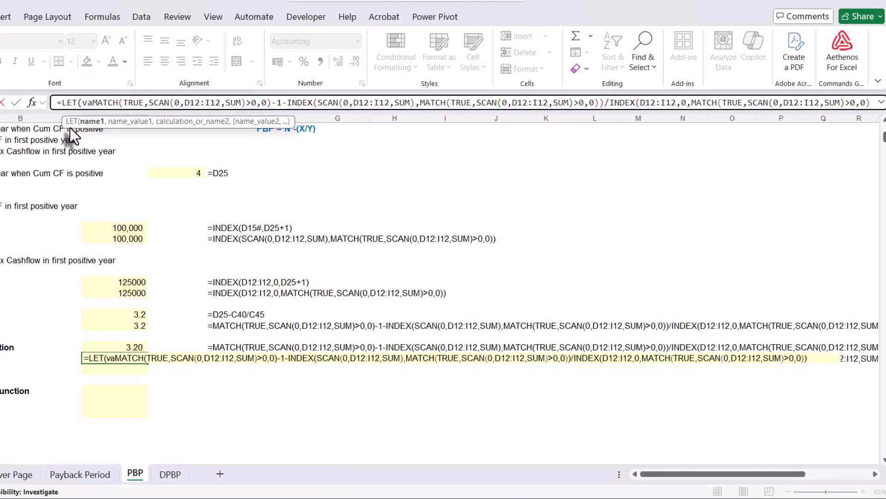
{"action": "type", "text": "us"}
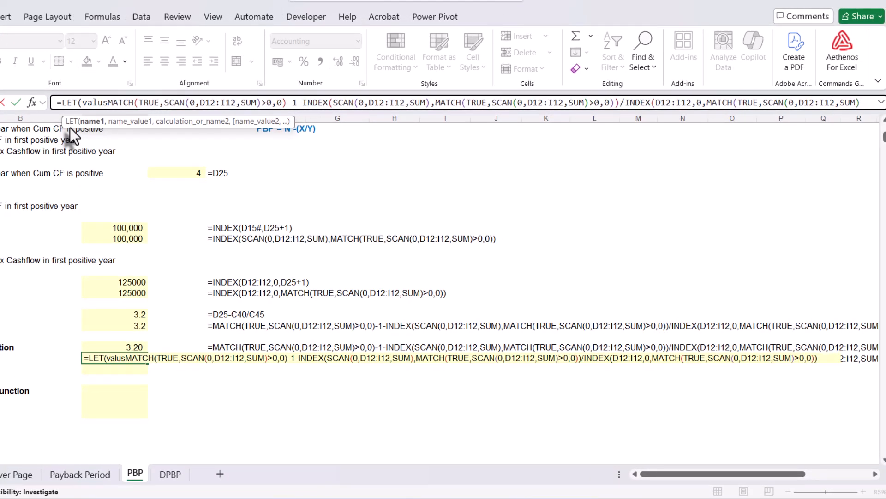
{"action": "key", "text": "BackSpace"}
{"action": "type", "text": "es"}
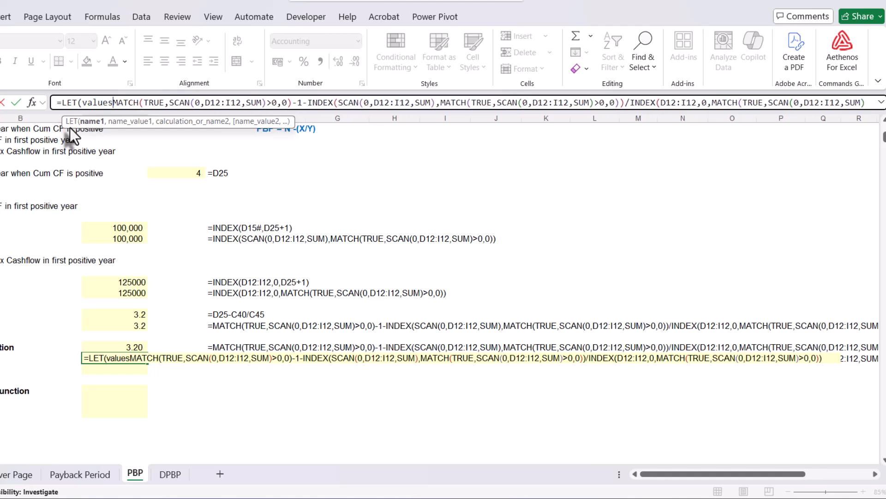
{"action": "type", "text": ","}
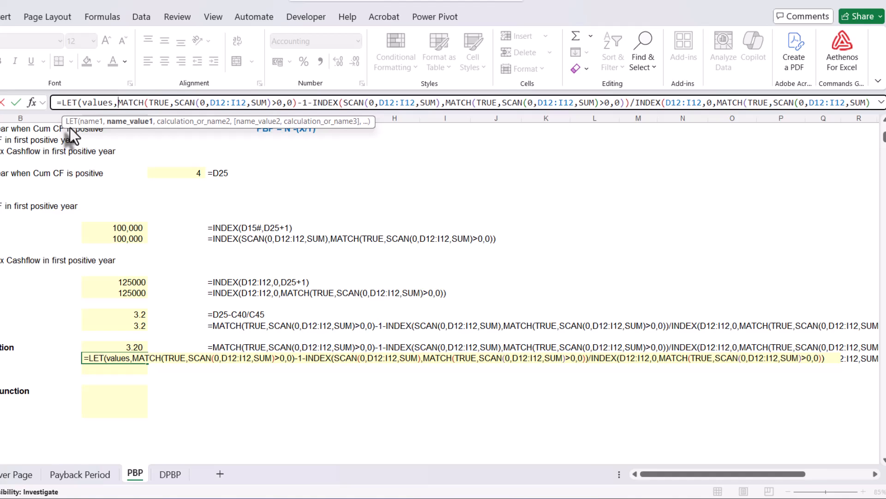
Assign the cash flow range D12:I12 to the values variable and complete C51's LET formula with the existing calculation.
{"action": "scroll", "coordinate": [178, 264], "scroll_direction": "up", "scroll_amount": 10}
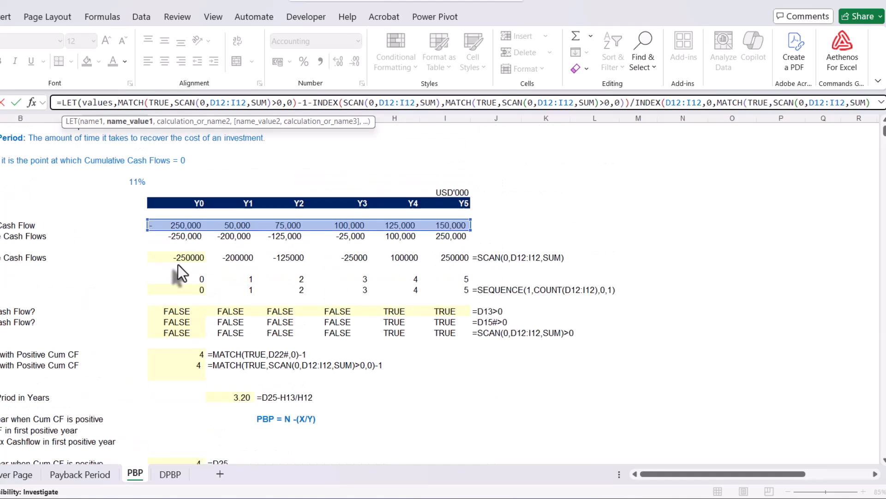
{"action": "left_click_drag", "start_coordinate": [157, 249], "coordinate": [457, 253]}
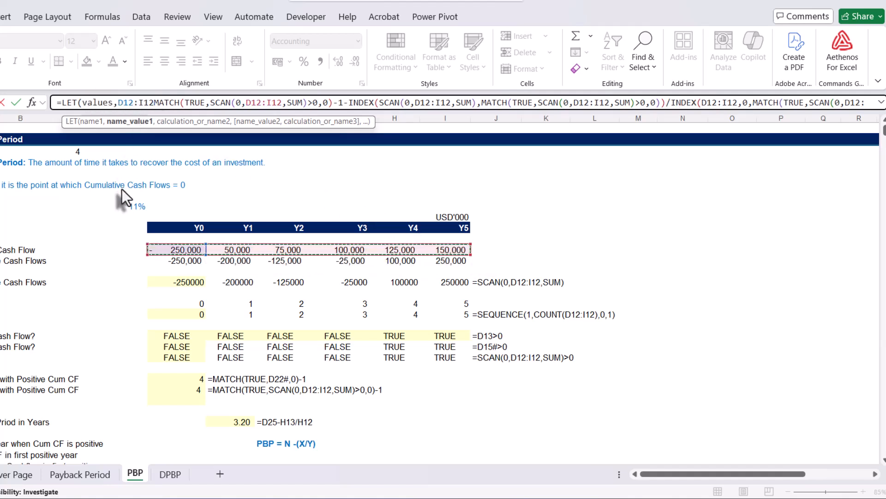
{"action": "type", "text": ","}
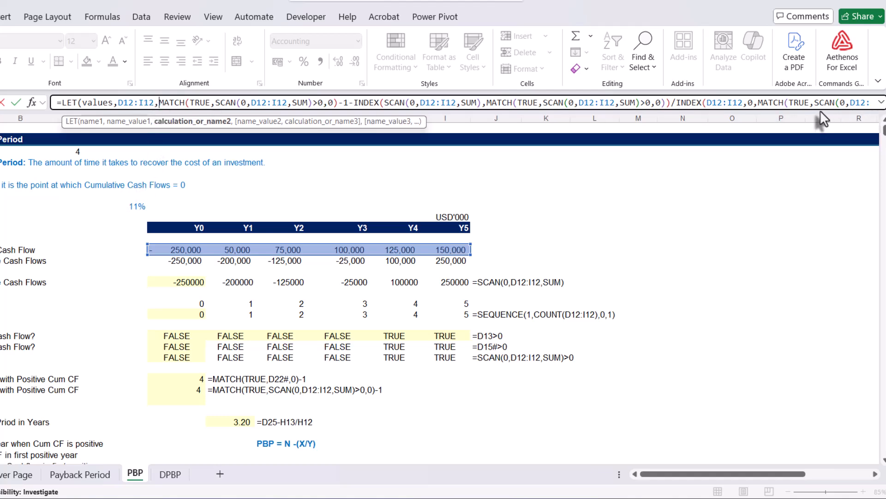
{"action": "left_click_drag", "start_coordinate": [820, 110], "coordinate": [814, 146]}
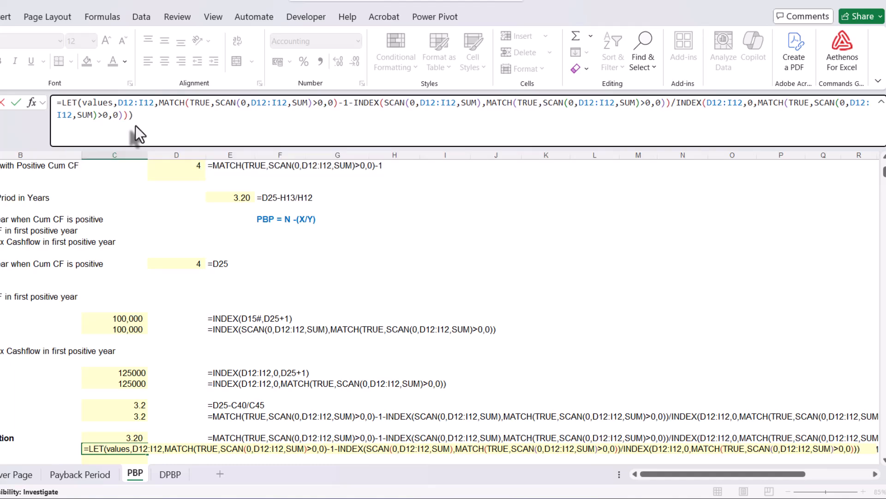
{"action": "key", "text": "Return"}
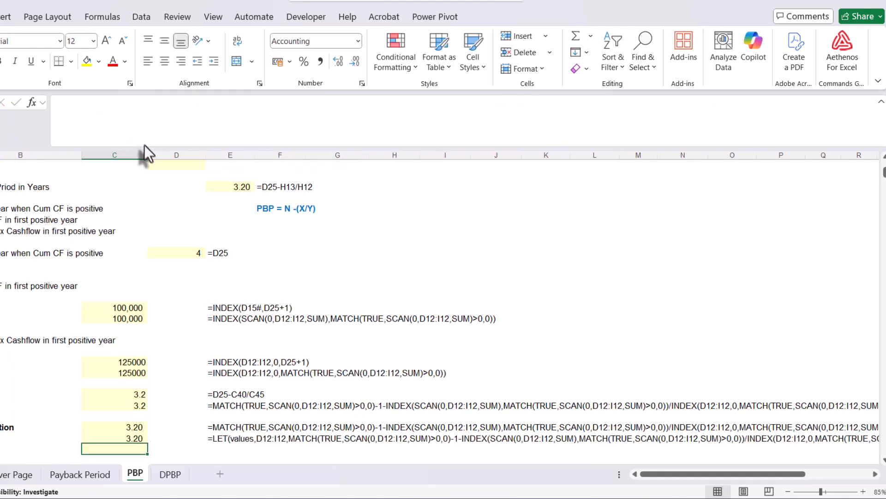
Check the values name in C51's LET formula and copy the whole formula into C52.
{"action": "scroll", "coordinate": [257, 381], "scroll_direction": "down", "scroll_amount": 3}
{"action": "left_click", "coordinate": [133, 341]}
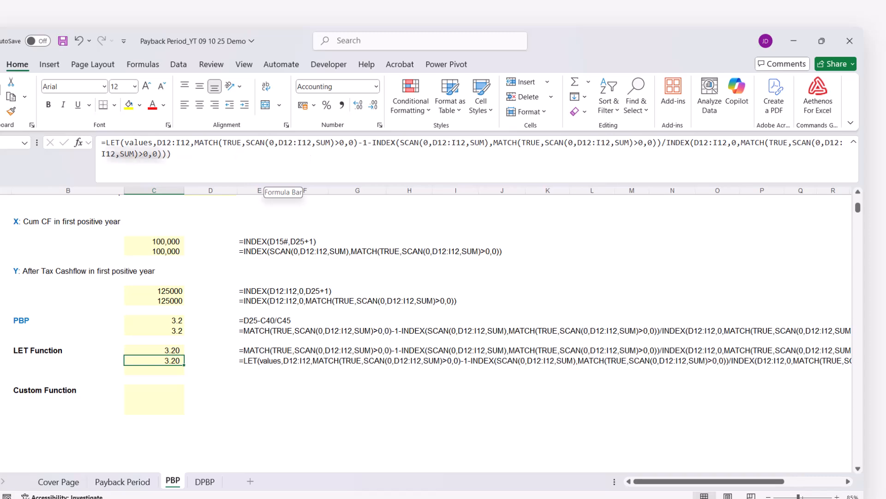
{"action": "left_click", "coordinate": [132, 150]}
{"action": "double_click", "coordinate": [138, 143]}
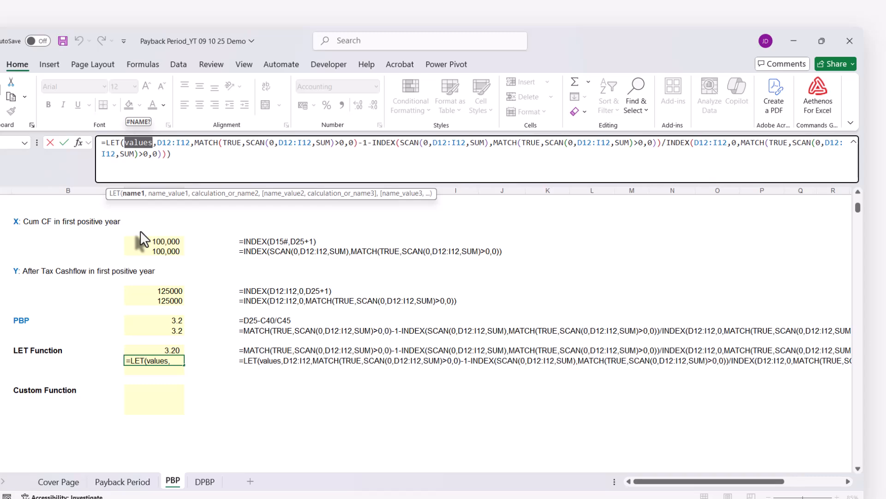
{"action": "key", "text": "ctrl+Return"}
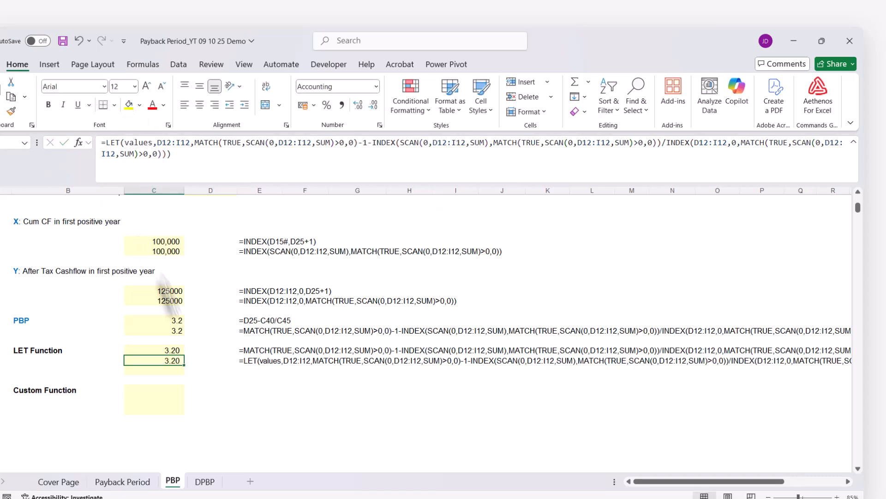
{"action": "left_click", "coordinate": [181, 158]}
{"action": "key", "text": "ctrl+a"}
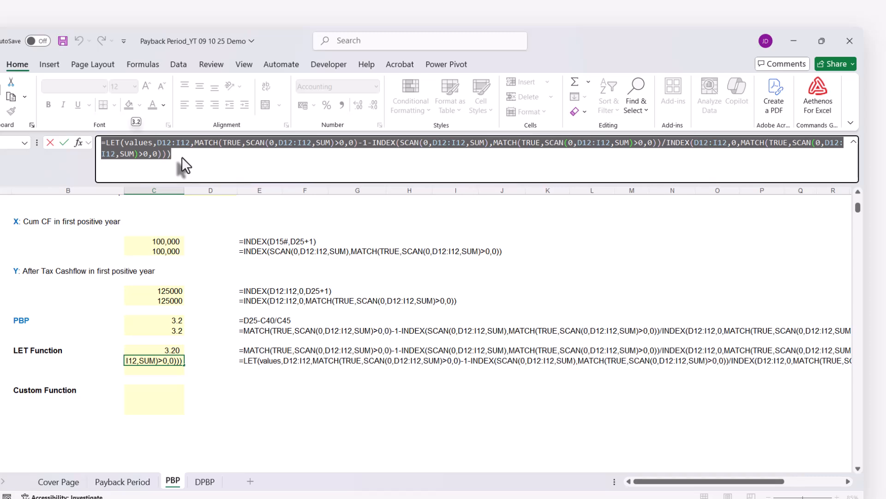
{"action": "key", "text": "Escape"}
{"action": "left_click", "coordinate": [153, 372]}
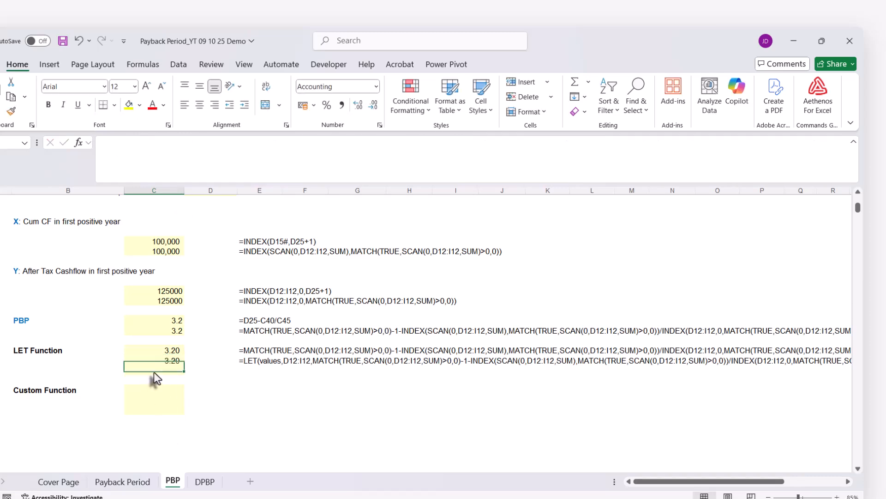
{"action": "key", "text": "ctrl+v"}
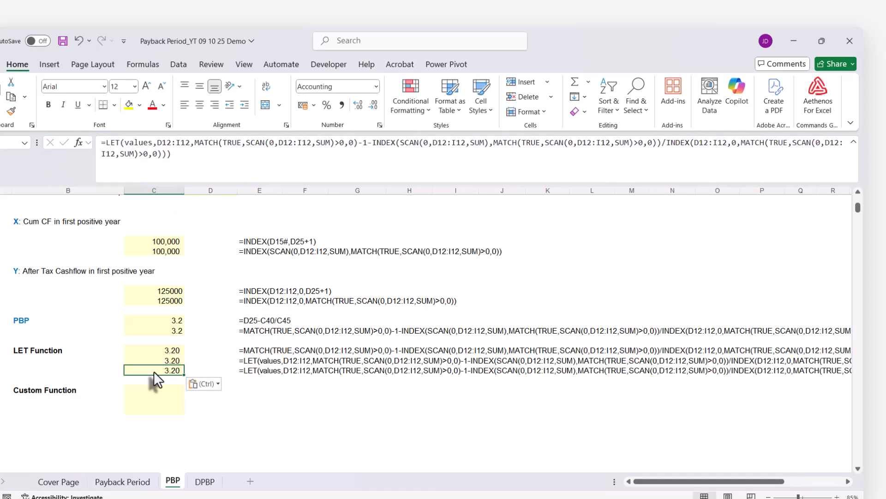
Replace D12:I12 with the values name in the first three SCAN functions of C52's LET formula.
{"action": "left_click", "coordinate": [134, 146]}
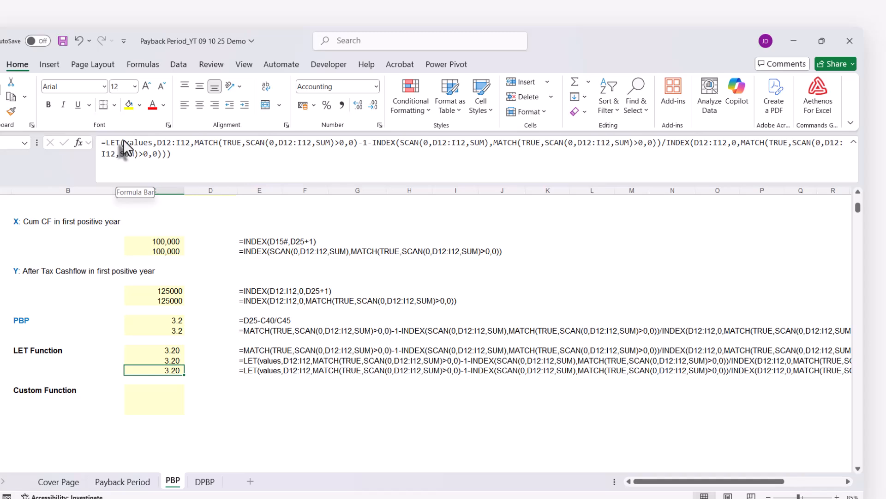
{"action": "left_click_drag", "start_coordinate": [123, 139], "coordinate": [149, 141]}
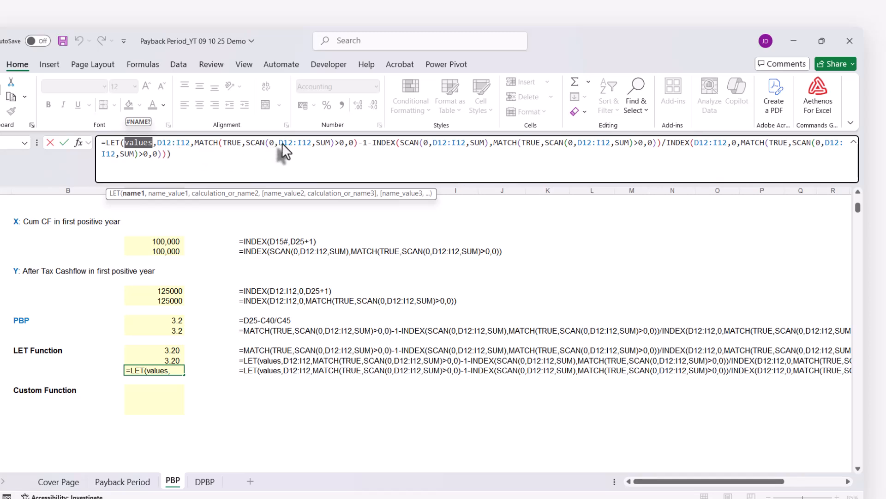
{"action": "left_click_drag", "start_coordinate": [280, 143], "coordinate": [312, 143]}
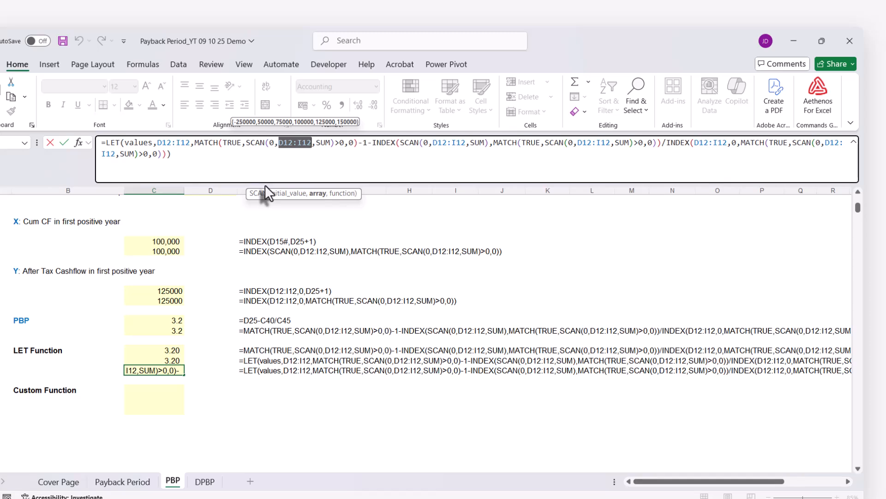
{"action": "type", "text": "values"}
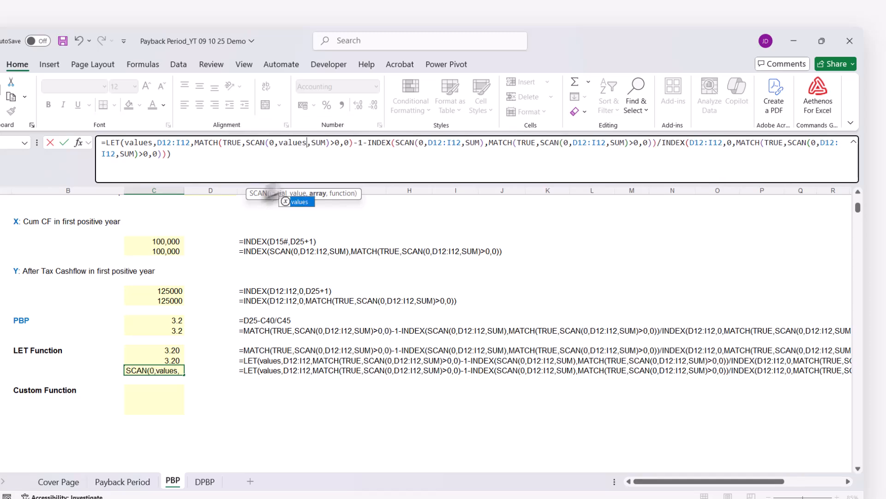
{"action": "left_click_drag", "start_coordinate": [428, 143], "coordinate": [460, 143]}
{"action": "type", "text": "values"}
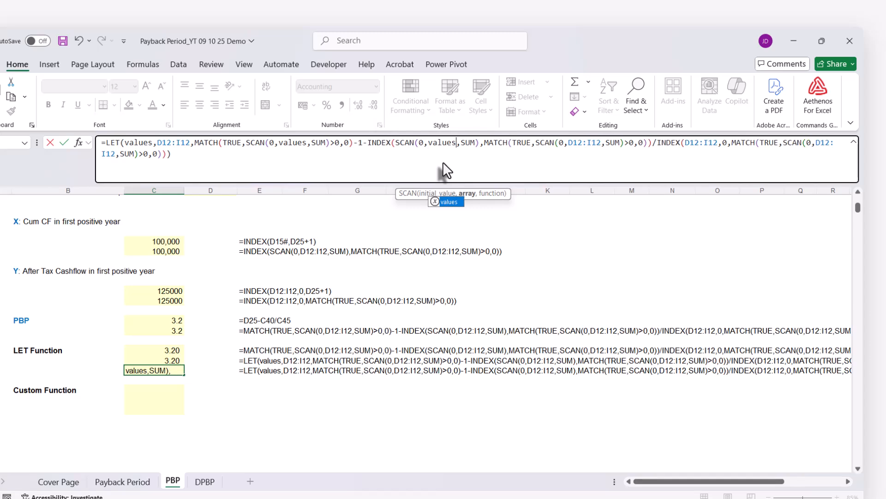
{"action": "left_click_drag", "start_coordinate": [568, 142], "coordinate": [599, 142]}
{"action": "type", "text": "values"}
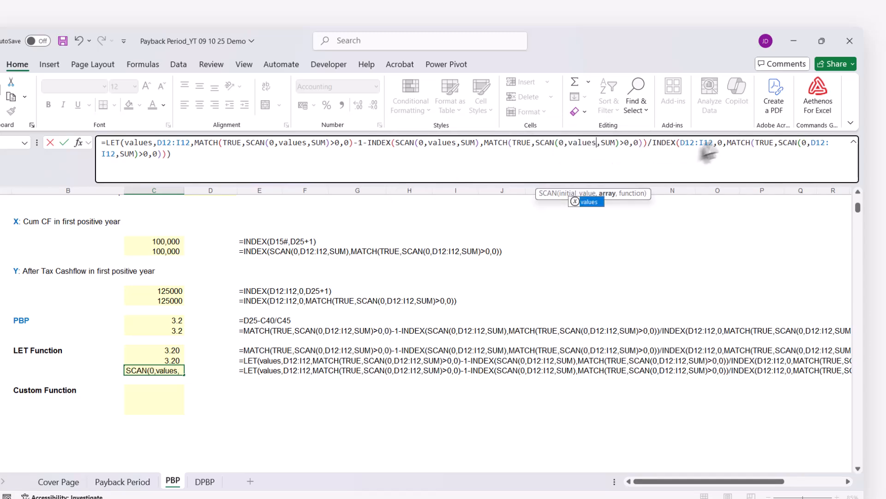
Replace D12:I12 with values in the final INDEX and its nested SCAN, and commit C52's LET formula.
{"action": "left_click", "coordinate": [680, 143]}
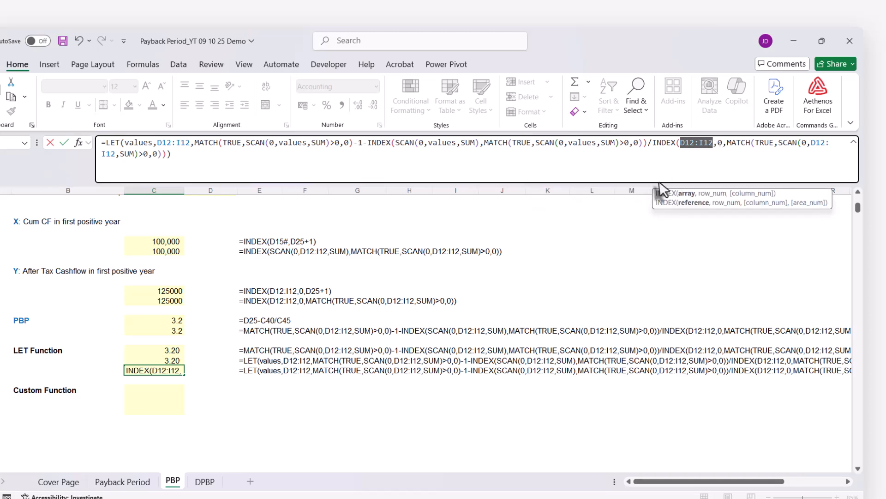
{"action": "type", "text": "values"}
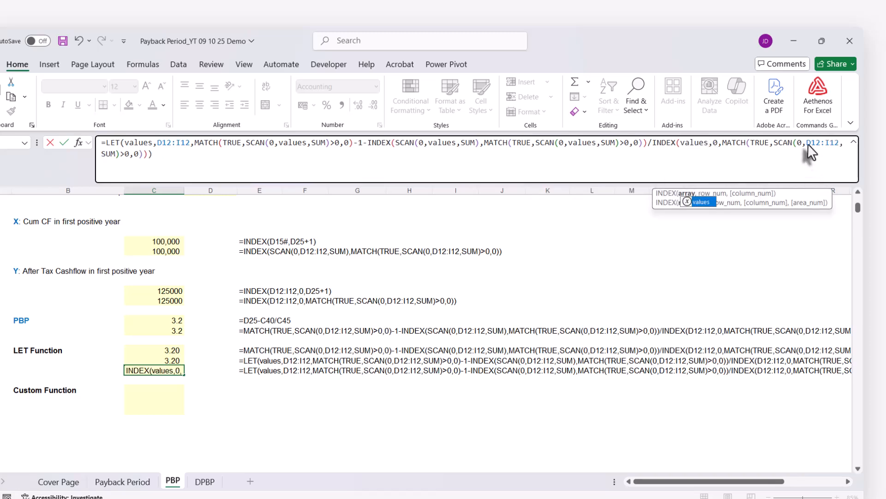
{"action": "left_click_drag", "start_coordinate": [808, 143], "coordinate": [838, 142]}
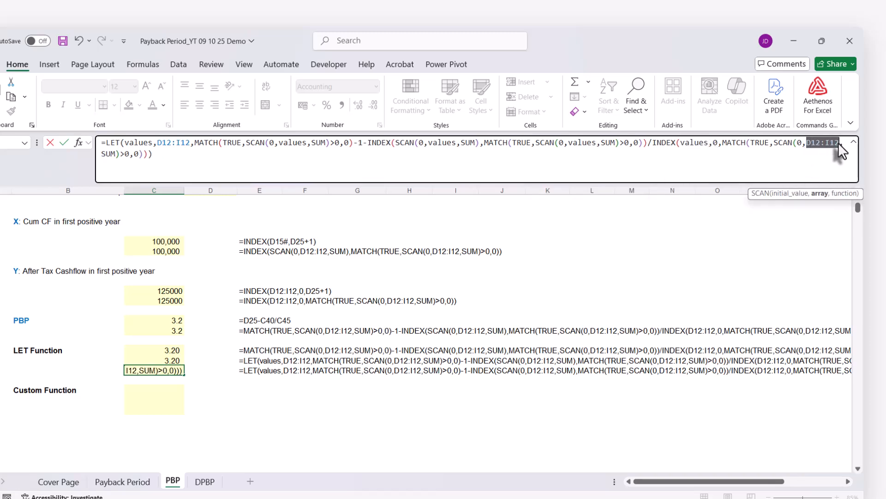
{"action": "type", "text": "values"}
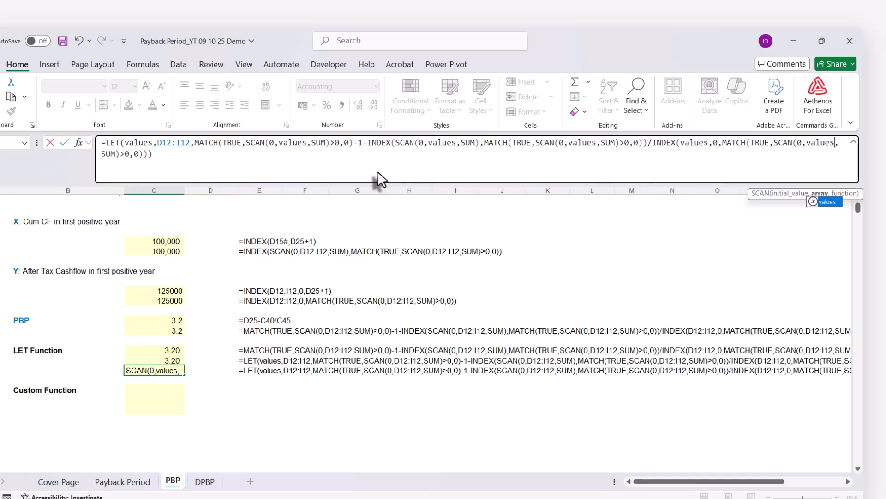
{"action": "left_click", "coordinate": [223, 161]}
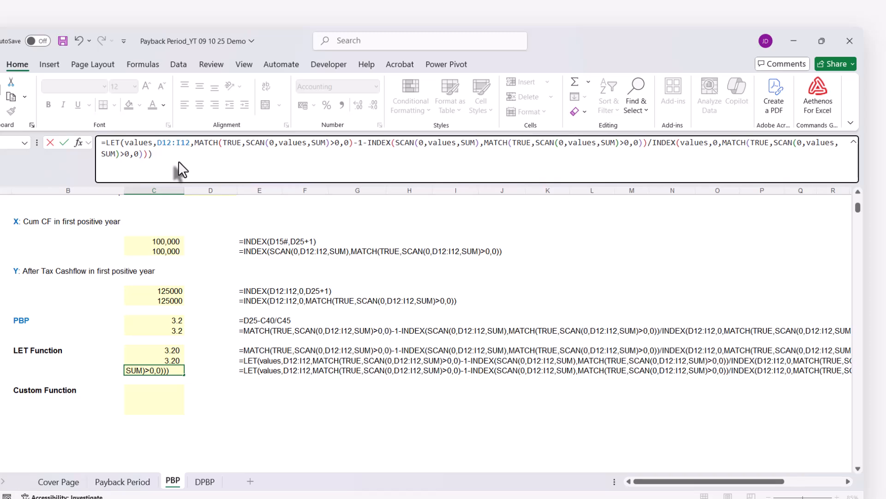
{"action": "key", "text": "Return"}
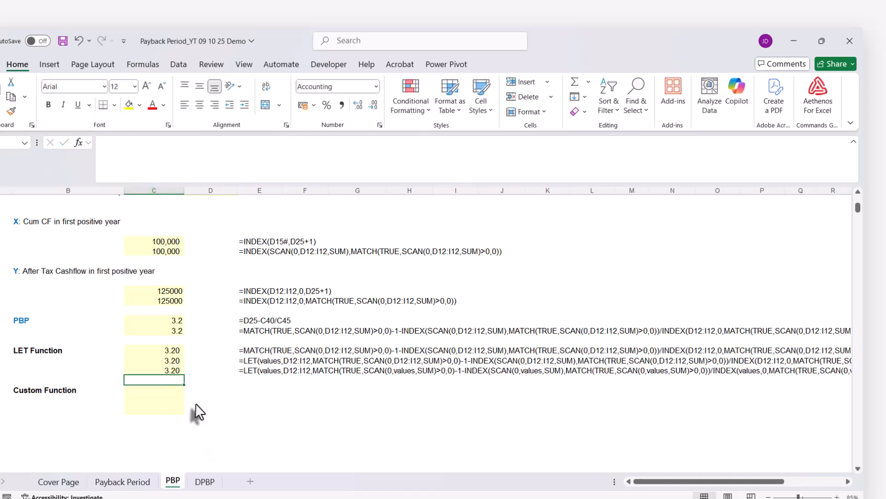
Enter the sample function =LAMBDA(x,y,x+y) in E54 of the Custom Function section.
{"action": "scroll", "coordinate": [197, 411], "scroll_direction": "down", "scroll_amount": 1}
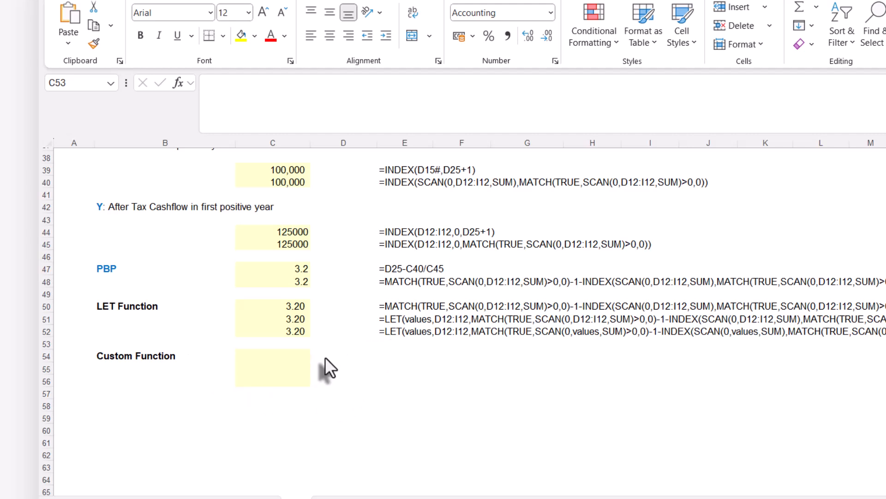
{"action": "left_click", "coordinate": [391, 353]}
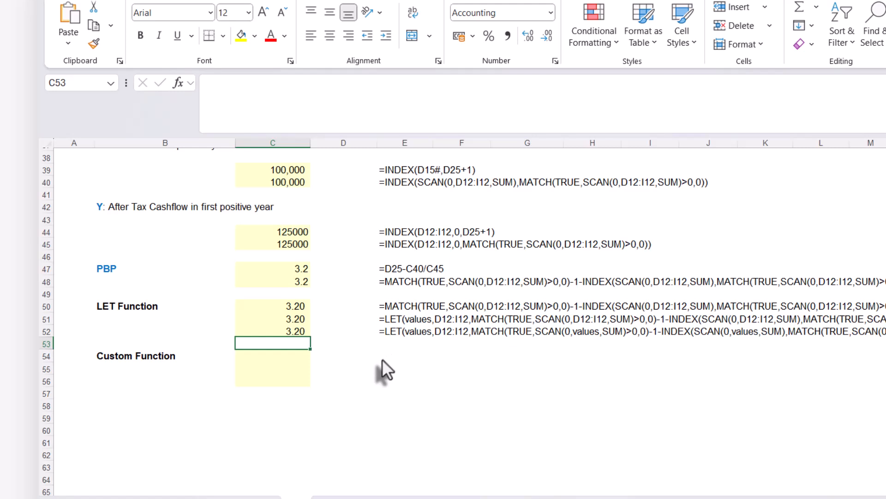
{"action": "left_click", "coordinate": [381, 358]}
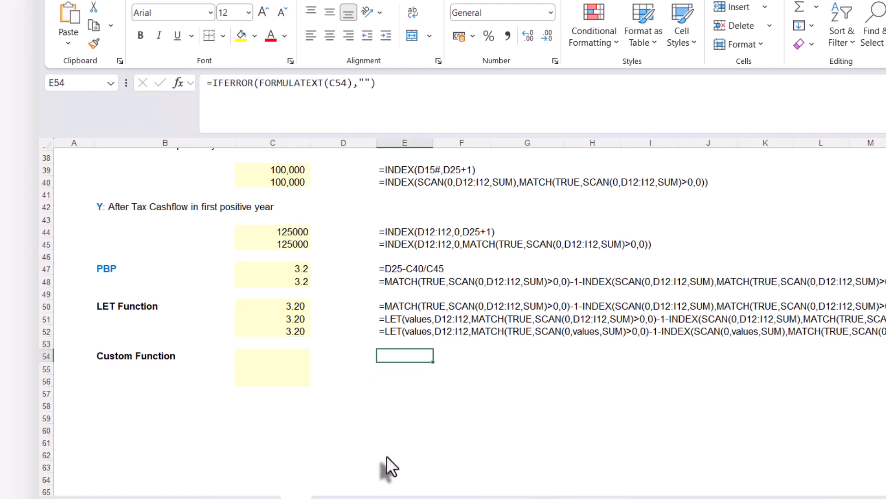
{"action": "type", "text": "=l"}
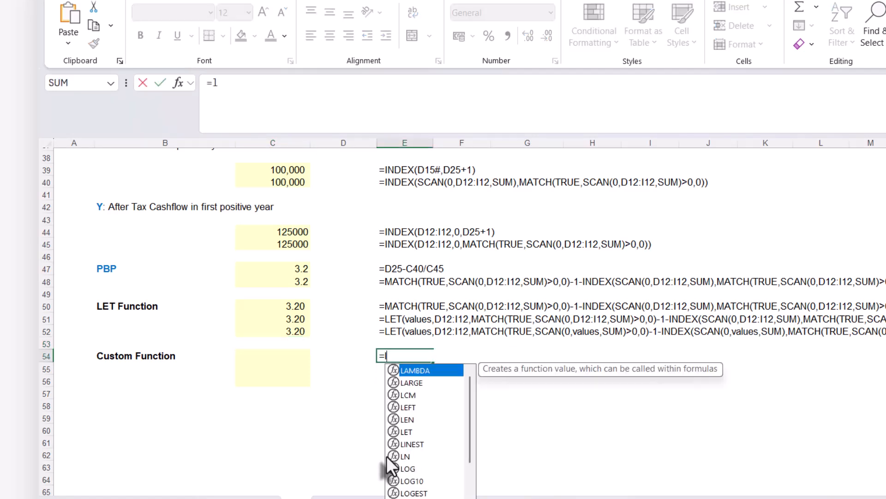
{"action": "type", "text": "abd"}
{"action": "key", "text": "BackSpace"}
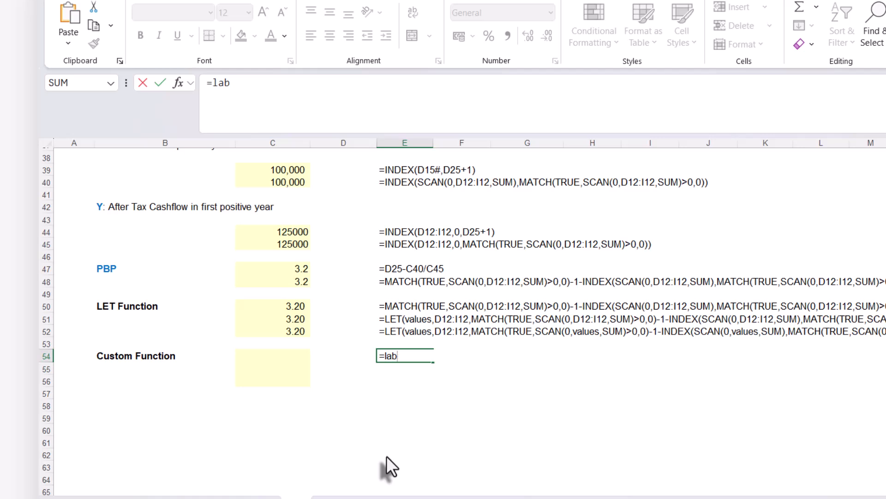
{"action": "key", "text": "Tab"}
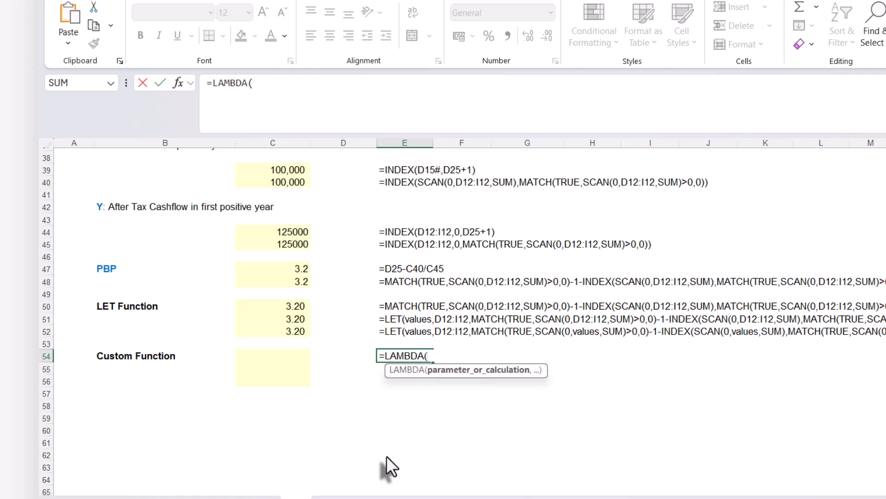
{"action": "type", "text": "x,y,"}
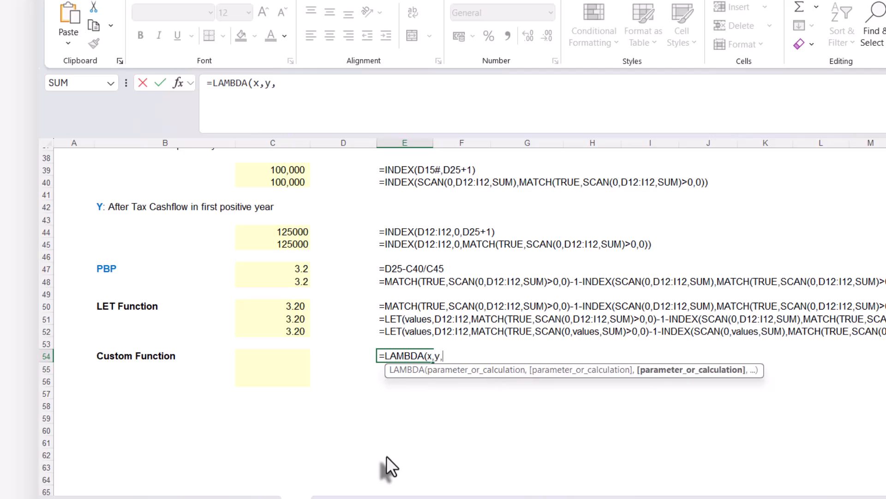
{"action": "type", "text": "x"}
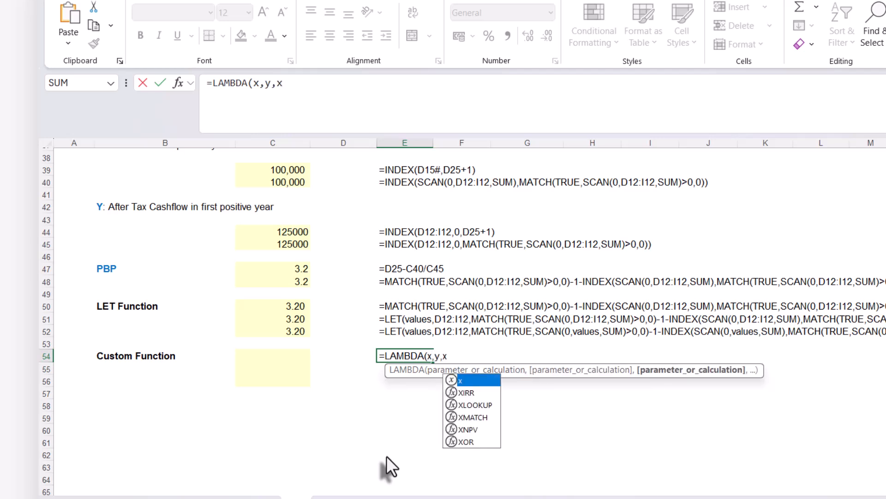
{"action": "type", "text": "+y)"}
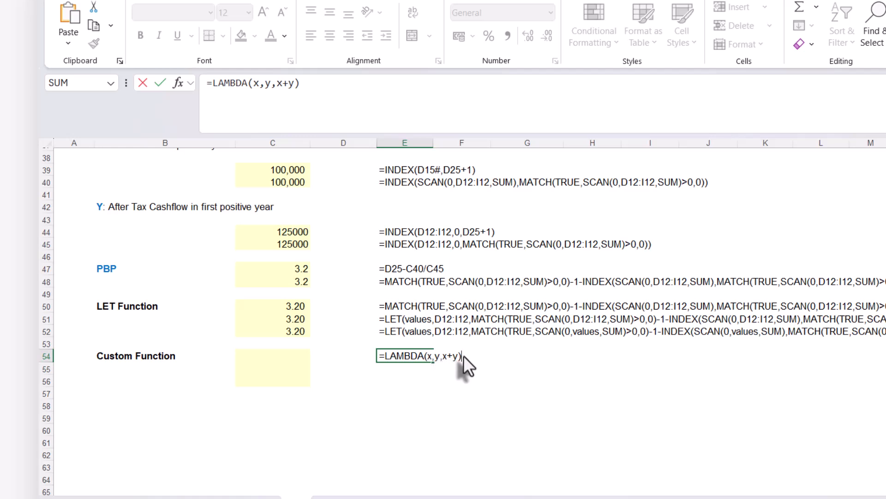
{"action": "key", "text": "Return"}
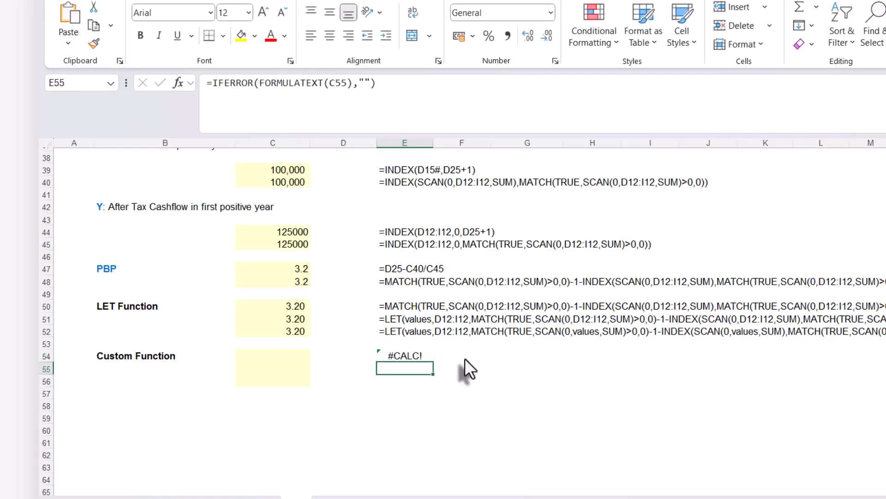
Append the test arguments (10,50) to E54's sample LAMBDA, check its result, and clear the cell.
{"action": "left_click", "coordinate": [421, 356]}
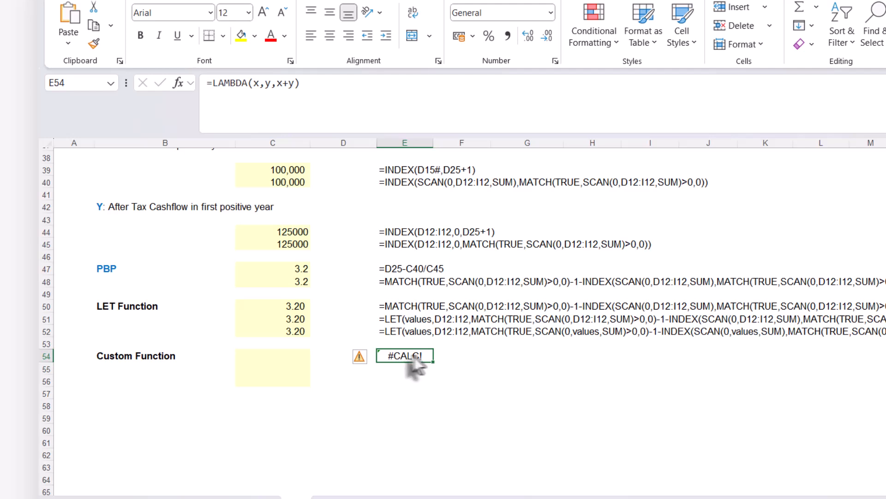
{"action": "double_click", "coordinate": [422, 356]}
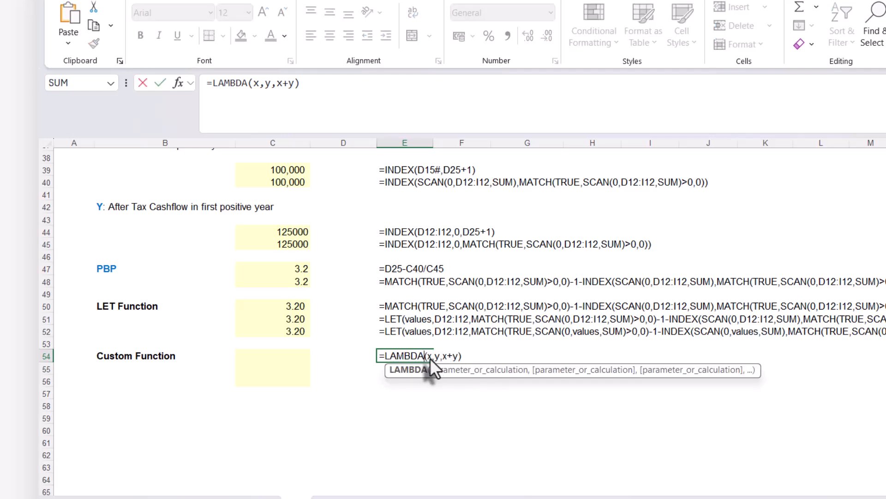
{"action": "left_click", "coordinate": [469, 358]}
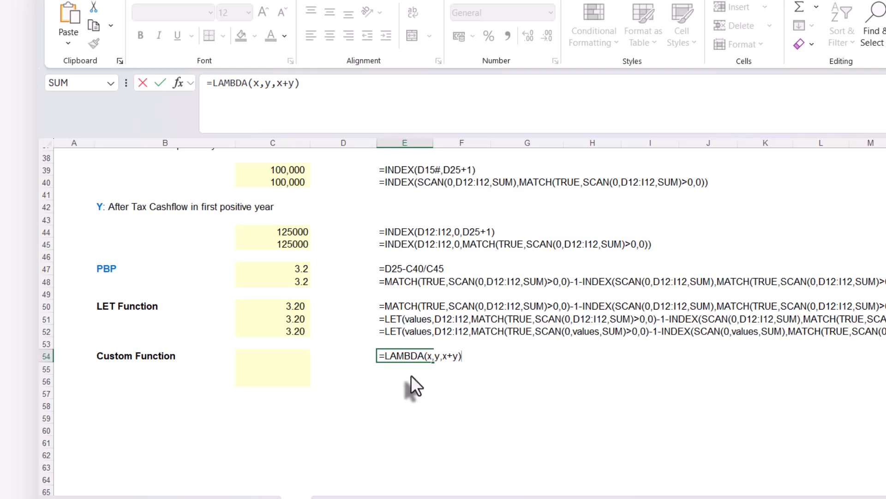
{"action": "type", "text": "(10,50)"}
{"action": "key", "text": "Return"}
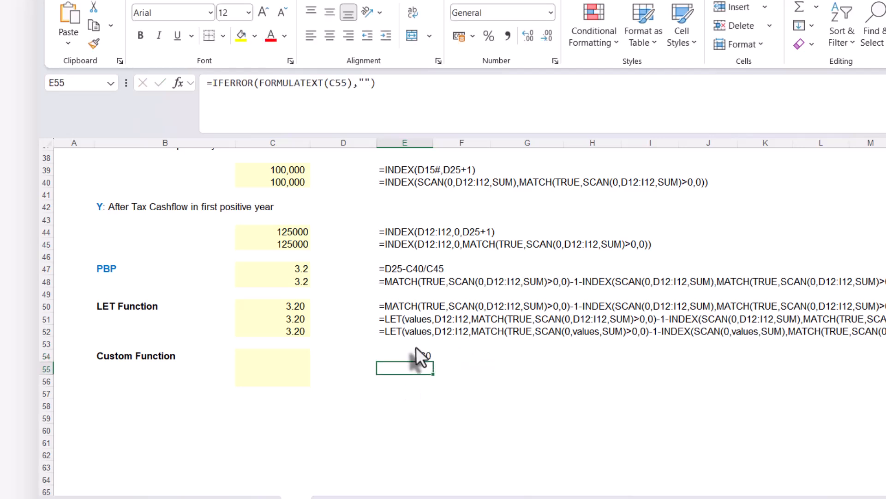
{"action": "left_click", "coordinate": [411, 355]}
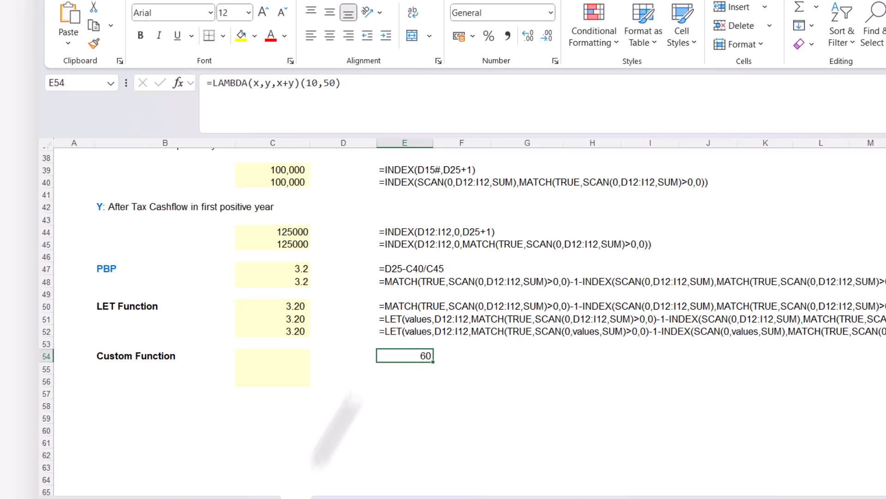
{"action": "key", "text": "Delete"}
Copy the full LET formula text from C52 into C54 beside the Custom Function label.
{"action": "left_click", "coordinate": [269, 331]}
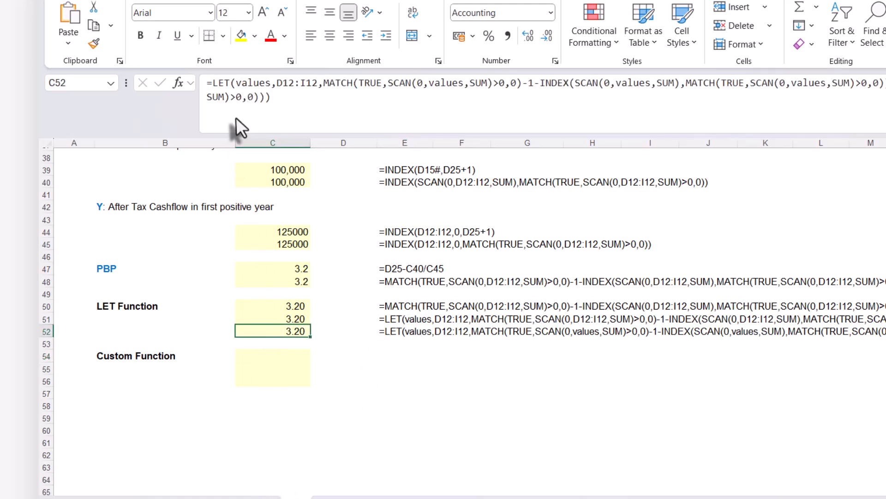
{"action": "left_click", "coordinate": [235, 104]}
{"action": "key", "text": "ctrl+a"}
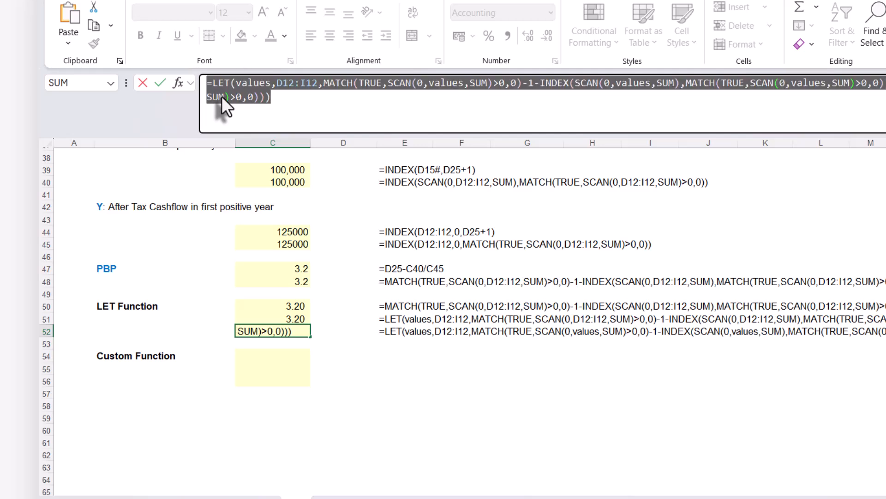
{"action": "key", "text": "Escape"}
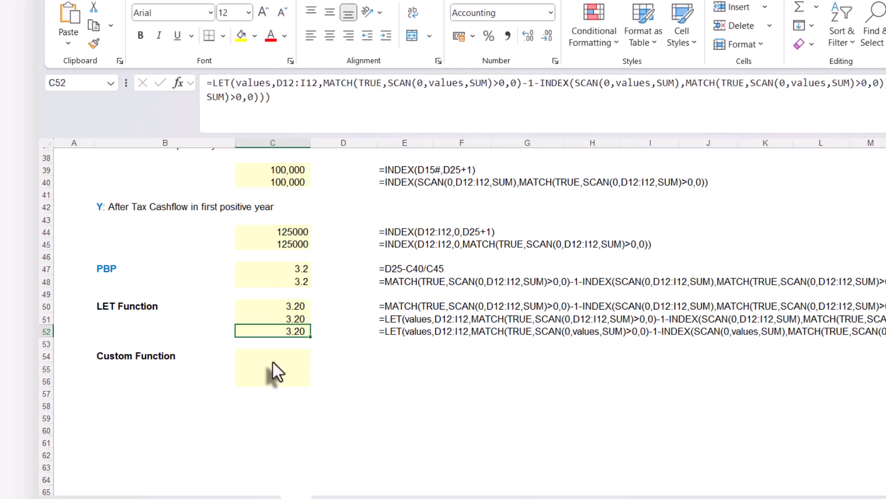
{"action": "left_click", "coordinate": [273, 356]}
{"action": "key", "text": "ctrl+v"}
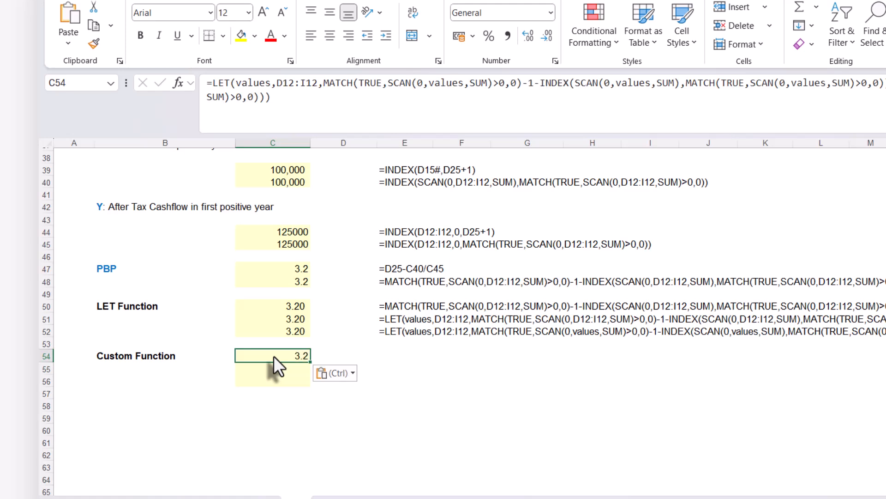
{"action": "key", "text": "Return"}
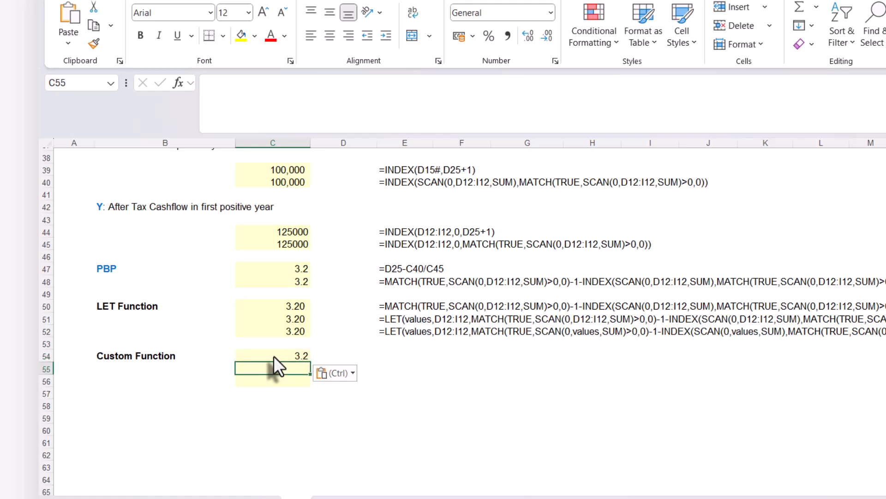
Copy the formula-text display from E52 into E54:E56 for the Custom Function rows.
{"action": "left_click", "coordinate": [391, 331]}
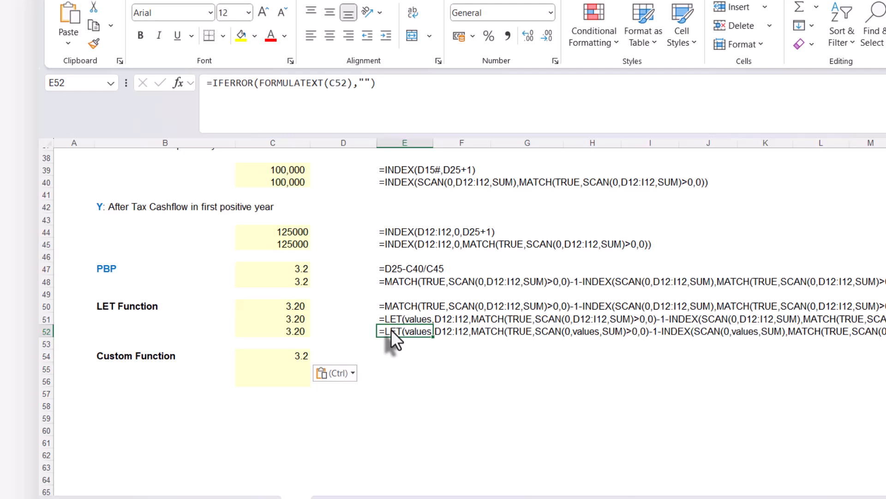
{"action": "key", "text": "ctrl+c"}
{"action": "left_click_drag", "start_coordinate": [392, 356], "coordinate": [387, 383]}
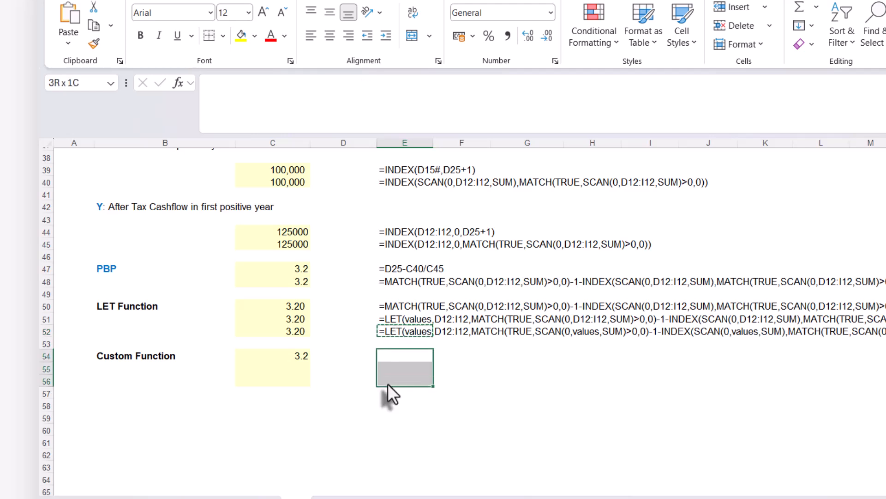
{"action": "key", "text": "ctrl+v"}
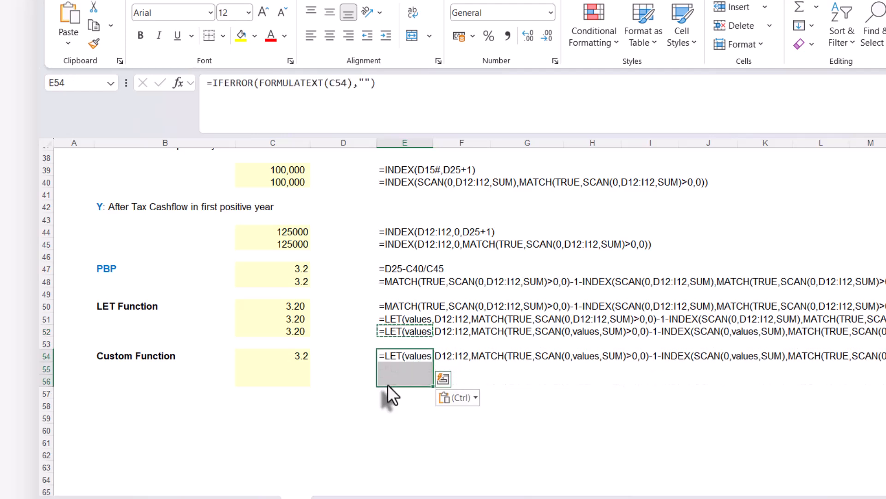
Copy the full LET formula text from C54 into C55 of the Custom Function section.
{"action": "key", "text": "Escape"}
{"action": "left_click", "coordinate": [312, 369]}
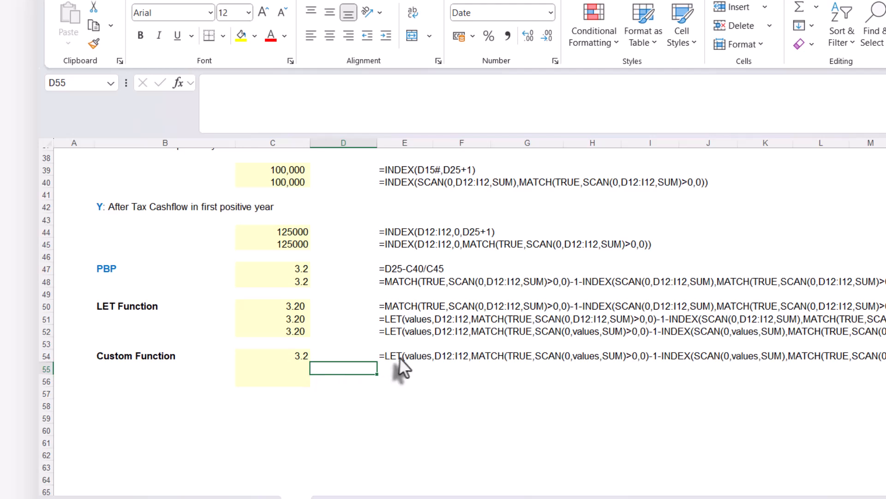
{"action": "left_click", "coordinate": [284, 354]}
{"action": "left_click_drag", "start_coordinate": [282, 103], "coordinate": [140, 80]}
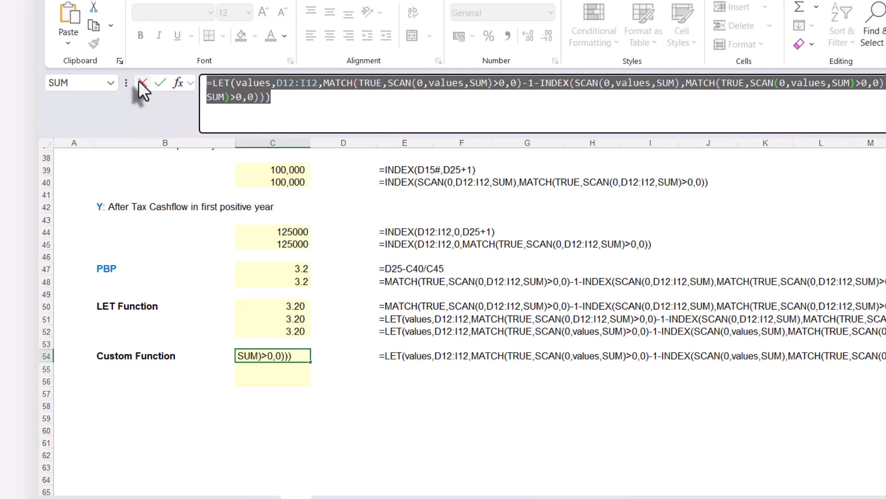
{"action": "left_click", "coordinate": [140, 81]}
{"action": "left_click", "coordinate": [276, 368]}
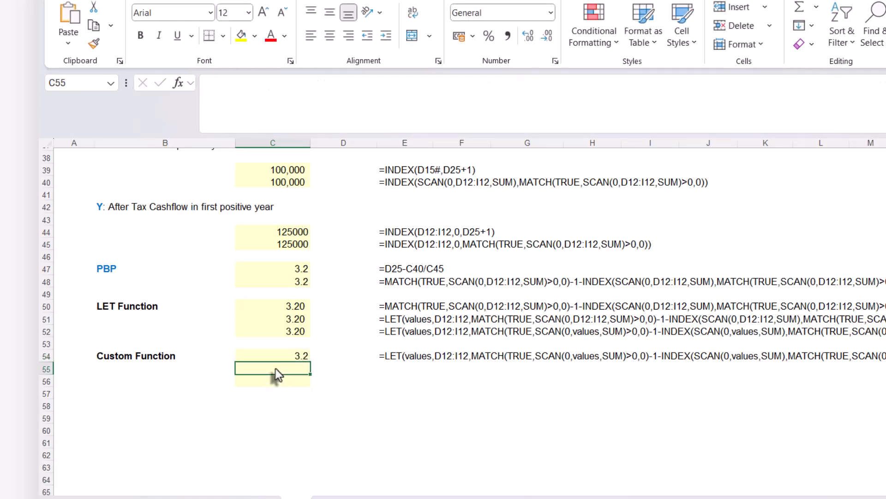
{"action": "key", "text": "ctrl+v"}
{"action": "key", "text": "Down"}
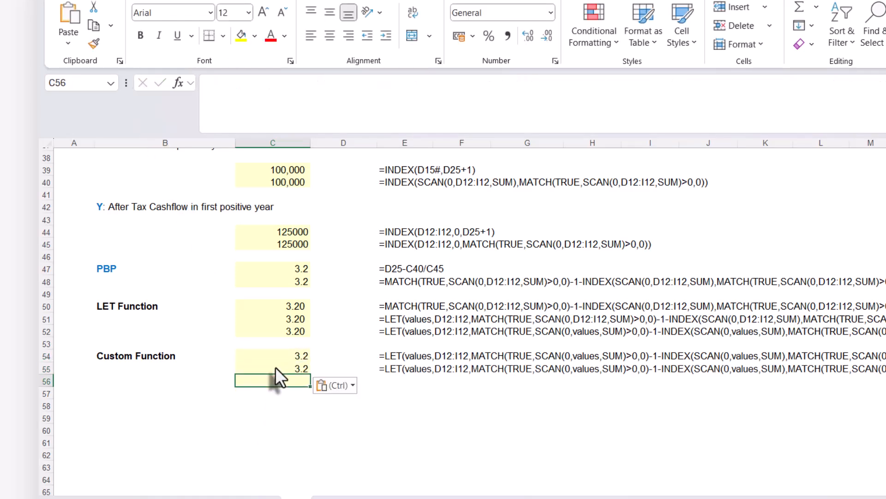
Replace the opening LET( with LAMBDA( in C55's formula.
{"action": "left_click", "coordinate": [278, 367]}
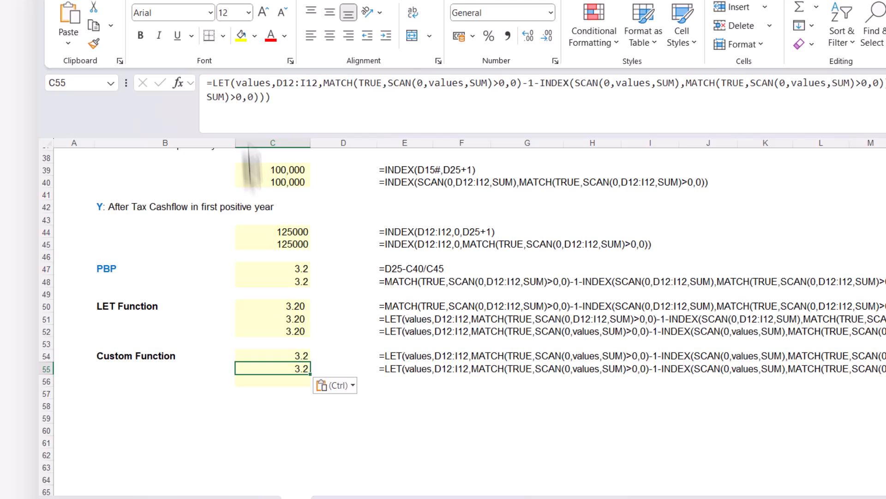
{"action": "left_click", "coordinate": [212, 83]}
{"action": "type", "text": "la"}
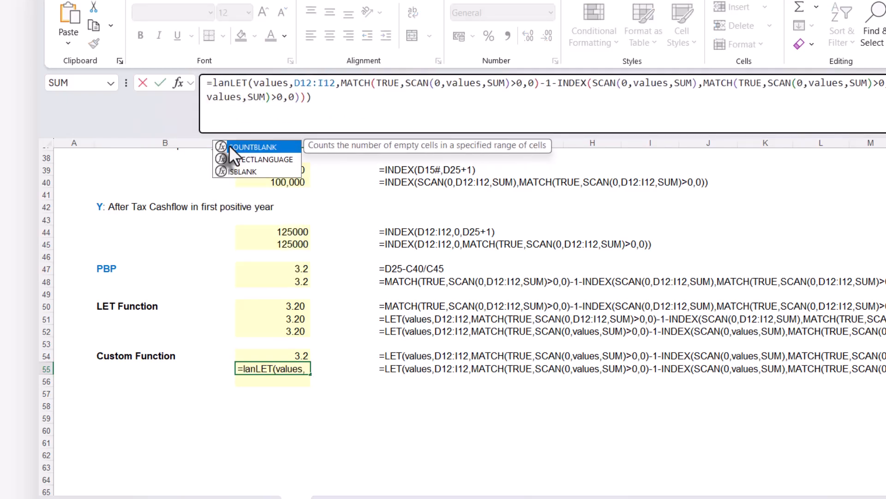
{"action": "key", "text": "Tab"}
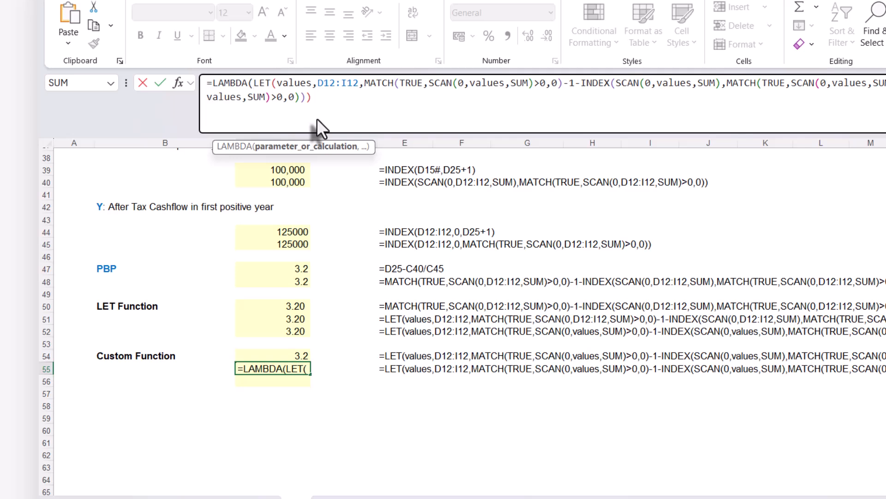
{"action": "key", "text": "Delete"}
{"action": "key", "text": "Delete"}
{"action": "key", "text": "Delete"}
{"action": "key", "text": "Delete"}
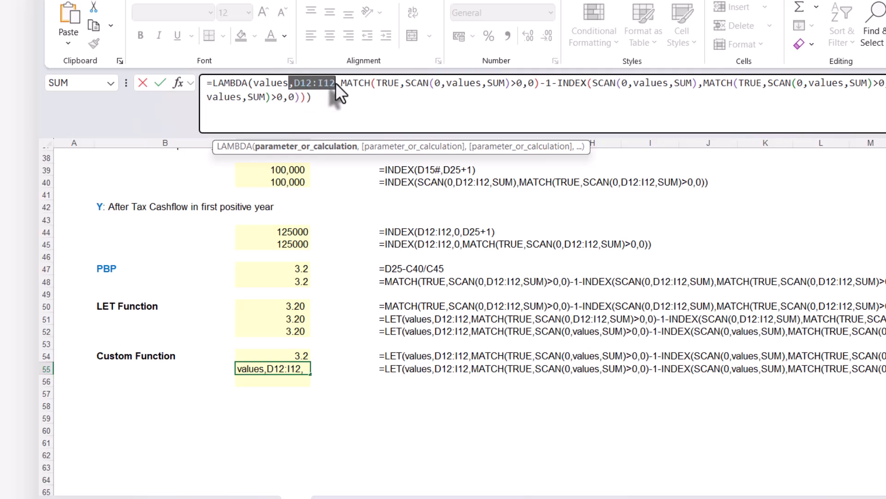
Remove the D12:I12 argument from C55's LAMBDA so that values is followed directly by the MATCH calculation, and commit the formula.
{"action": "left_click_drag", "start_coordinate": [342, 83], "coordinate": [342, 84]}
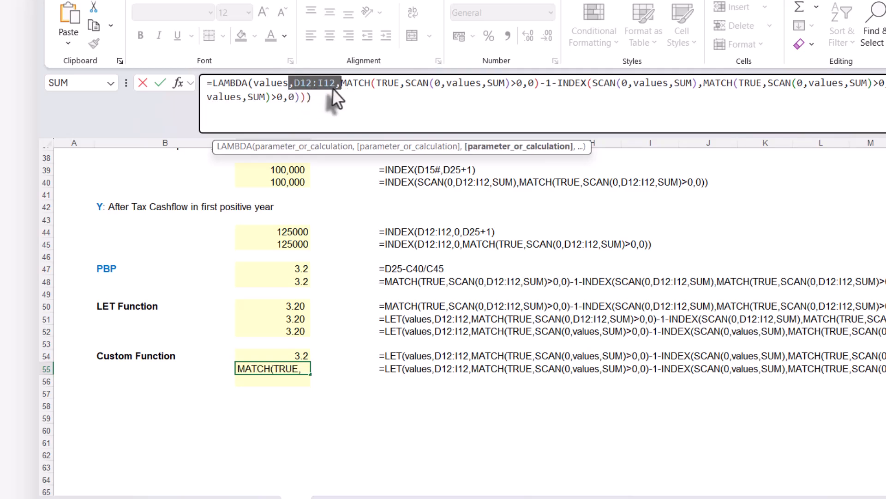
{"action": "left_click", "coordinate": [335, 83]}
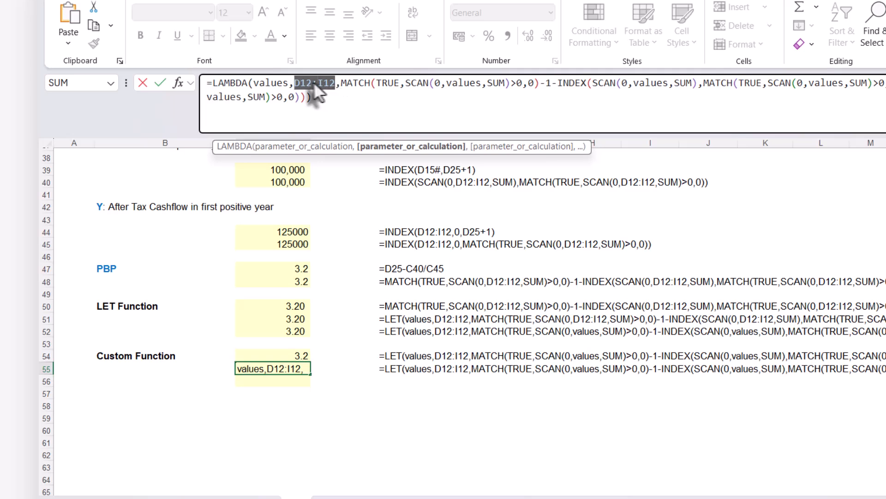
{"action": "key", "text": "Delete"}
{"action": "key", "text": "Delete"}
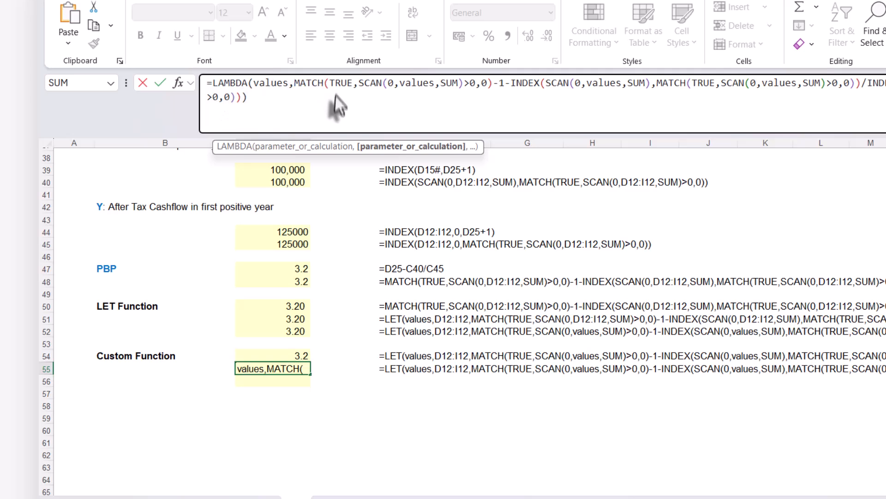
{"action": "left_click", "coordinate": [296, 85]}
{"action": "left_click", "coordinate": [260, 105]}
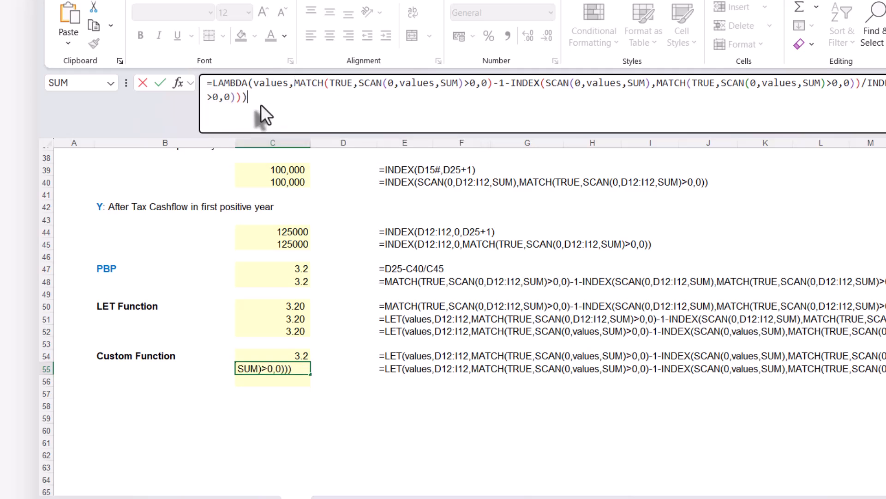
{"action": "key", "text": "Return"}
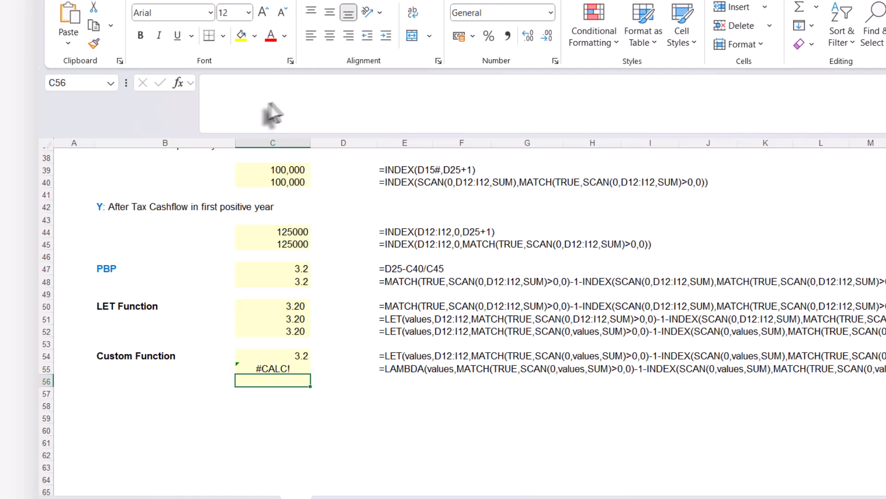
Append the After Tax Cash Flow range as the test argument (D12:I12) to C55's LAMBDA and check its result.
{"action": "left_click", "coordinate": [281, 366]}
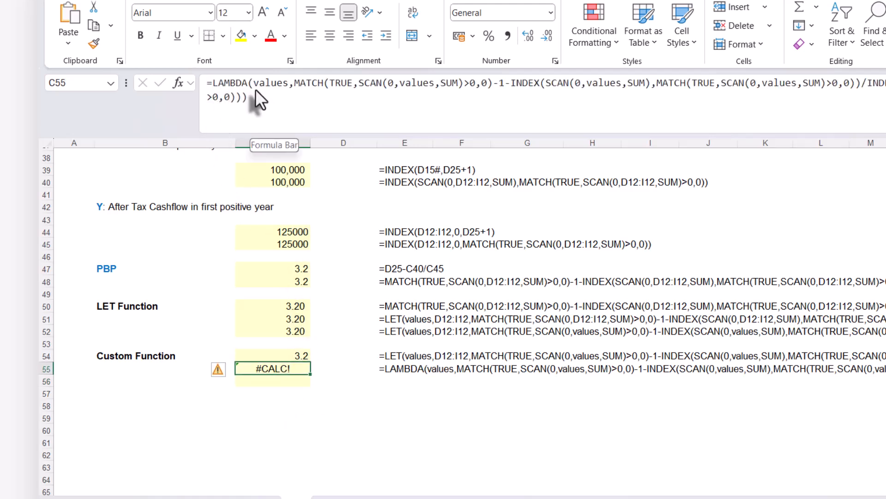
{"action": "left_click", "coordinate": [261, 109]}
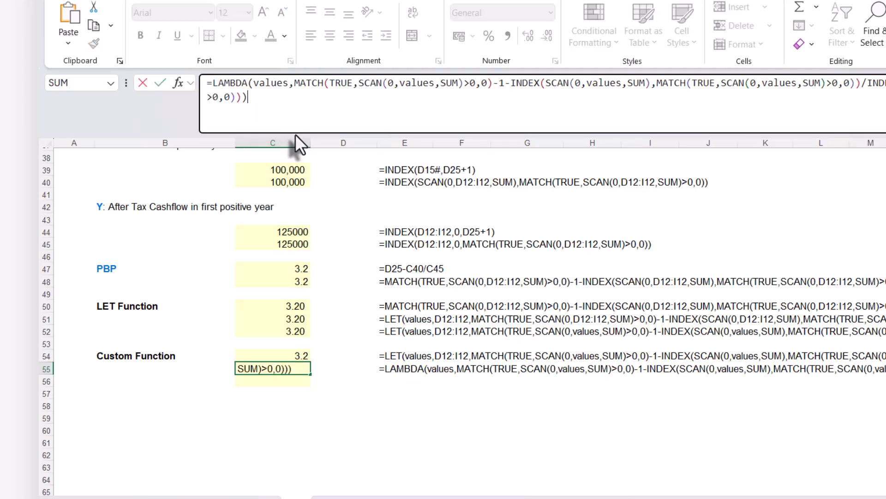
{"action": "type", "text": "("}
{"action": "scroll", "coordinate": [439, 324], "scroll_direction": "up", "scroll_amount": 12}
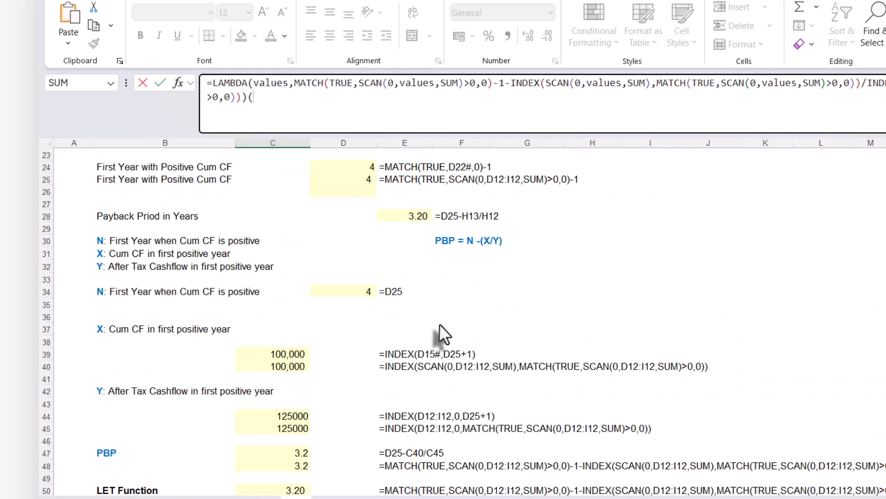
{"action": "left_click_drag", "start_coordinate": [352, 294], "coordinate": [645, 298]}
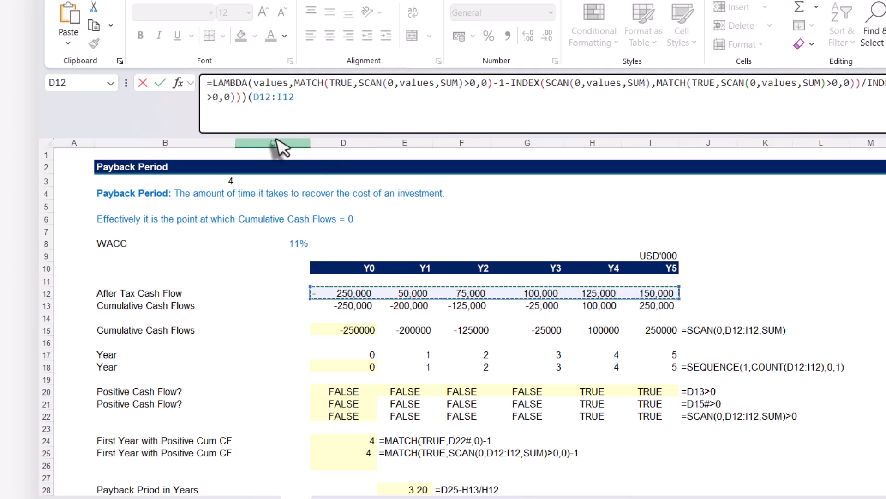
{"action": "type", "text": ")"}
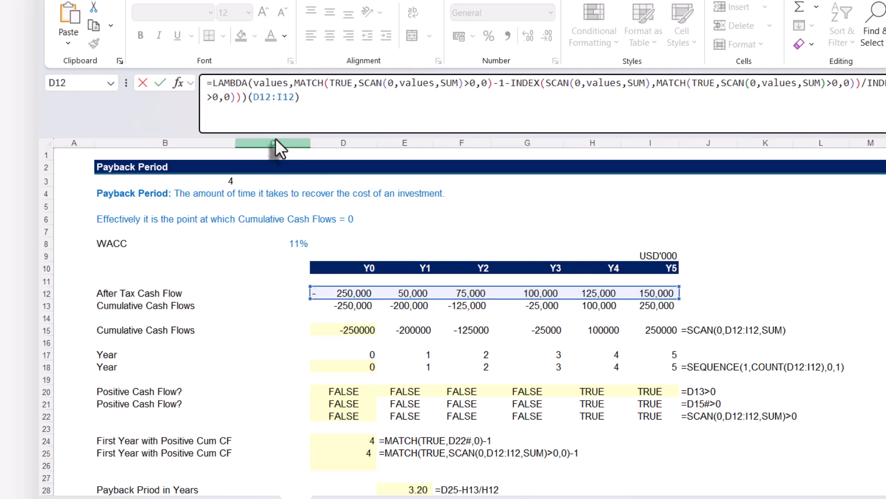
{"action": "key", "text": "Return"}
{"action": "scroll", "coordinate": [275, 138], "scroll_direction": "down", "scroll_amount": 2}
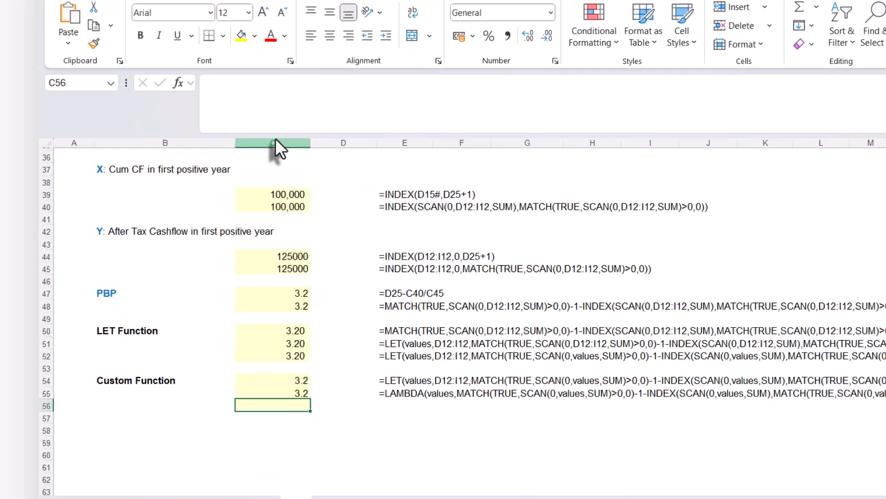
Remove the test argument (D12:I12) from the end of C55's LAMBDA formula.
{"action": "left_click", "coordinate": [295, 391]}
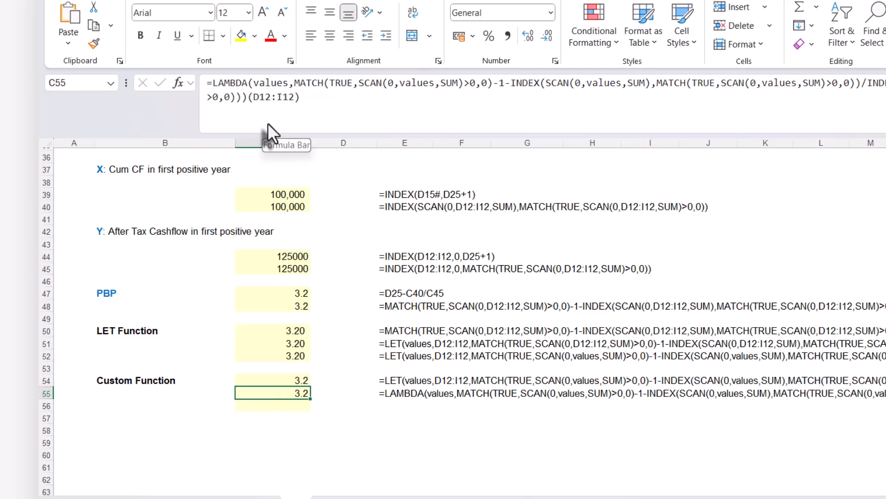
{"action": "left_click_drag", "start_coordinate": [248, 95], "coordinate": [323, 106]}
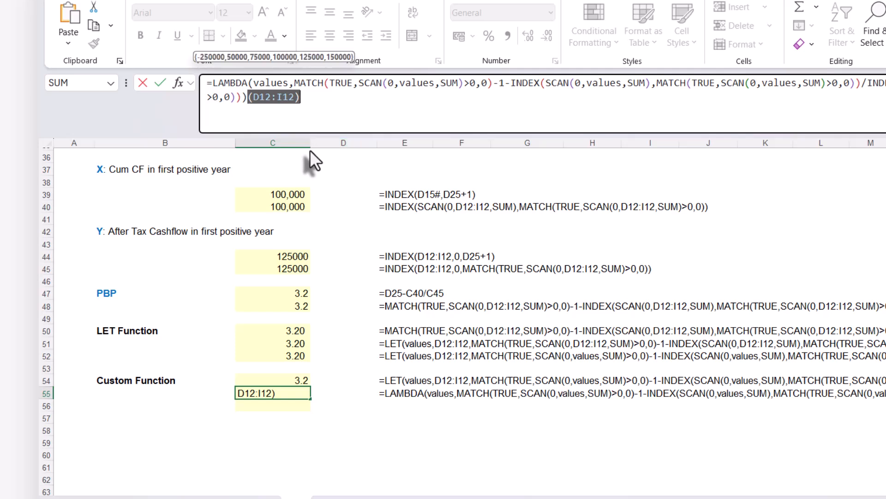
{"action": "key", "text": "BackSpace"}
{"action": "key", "text": "Return"}
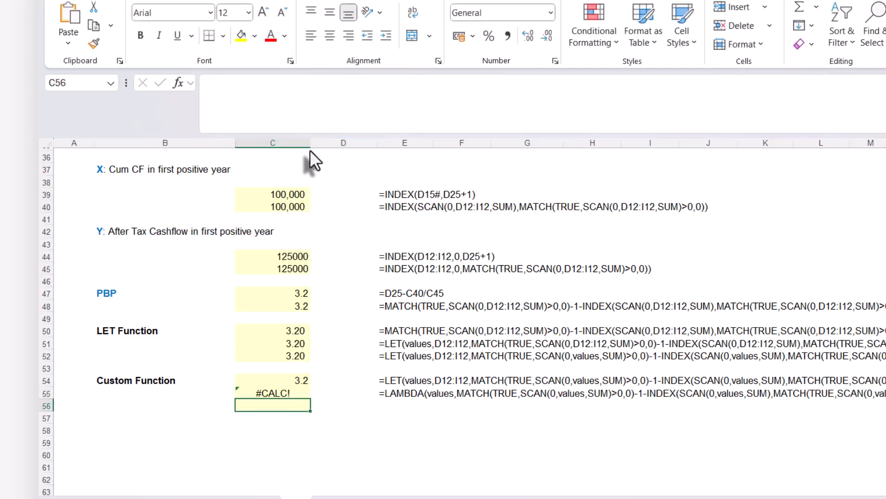
Copy the full LAMBDA formula text from C55, leaving the cell unedited.
{"action": "left_click", "coordinate": [277, 392]}
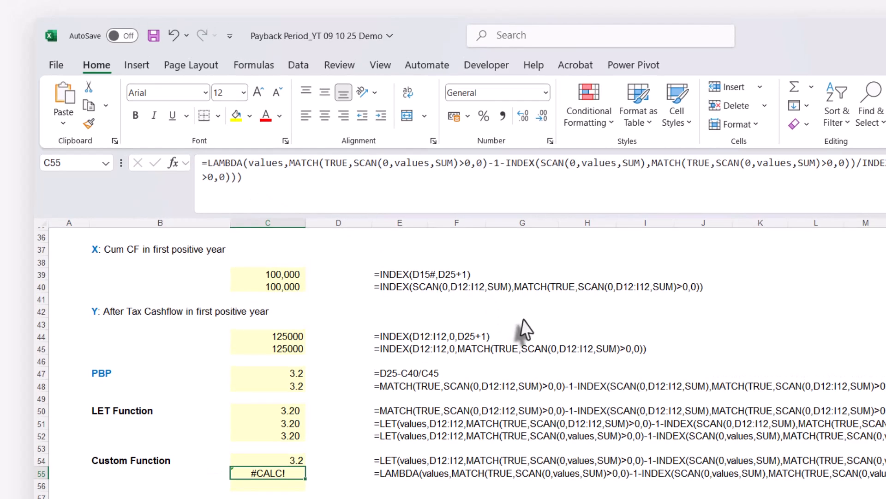
{"action": "left_click_drag", "start_coordinate": [200, 163], "coordinate": [284, 181]}
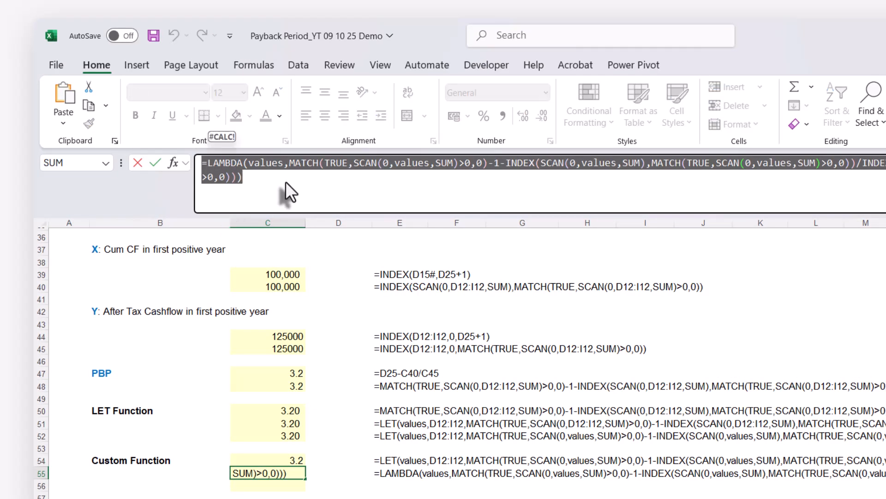
{"action": "left_click", "coordinate": [257, 64]}
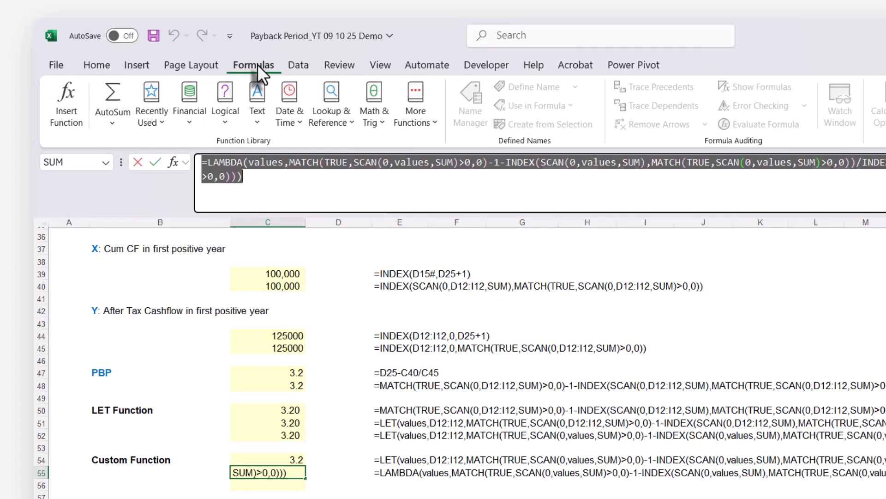
{"action": "key", "text": "Escape"}
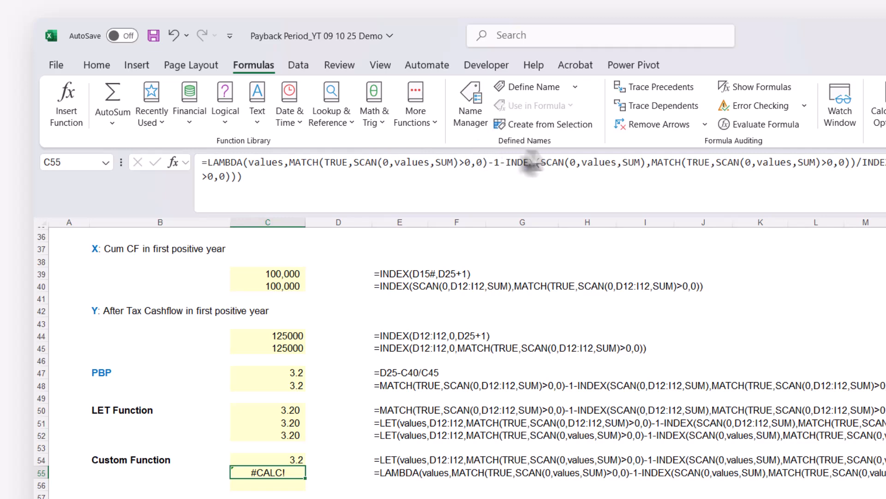
Begin defining a new name called PBP with Workbook scope.
{"action": "left_click", "coordinate": [528, 90]}
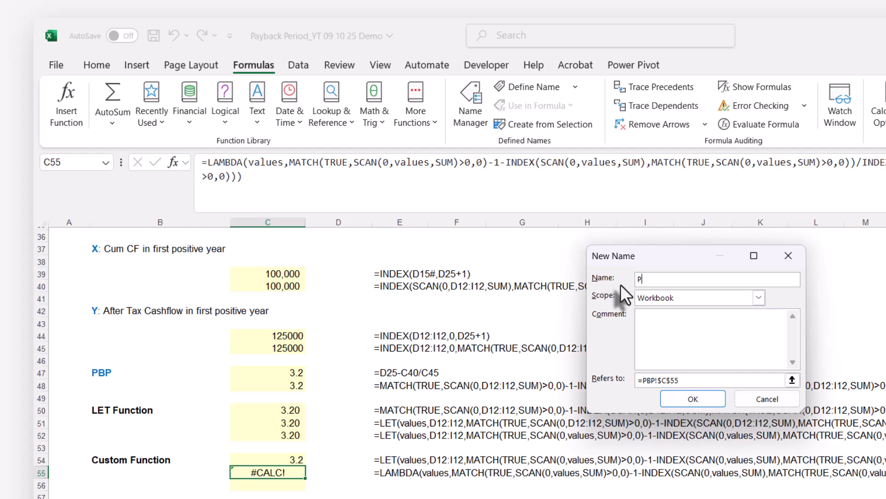
{"action": "type", "text": "PBP"}
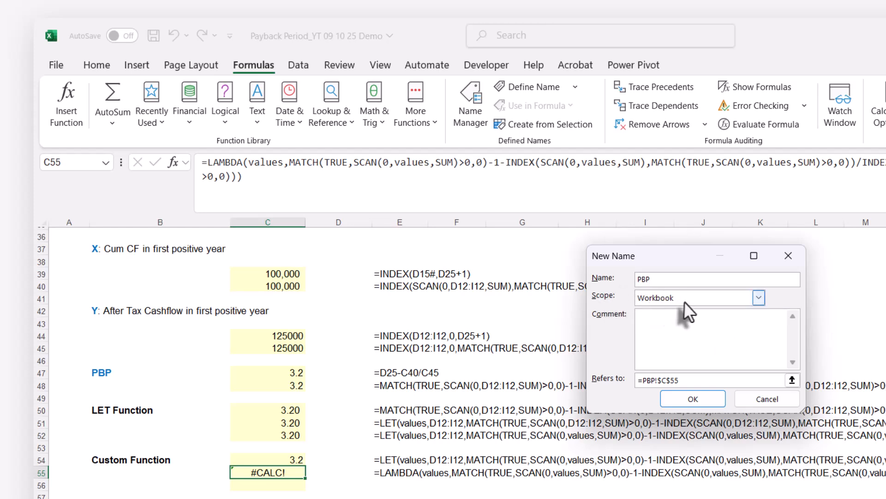
{"action": "left_click", "coordinate": [757, 297]}
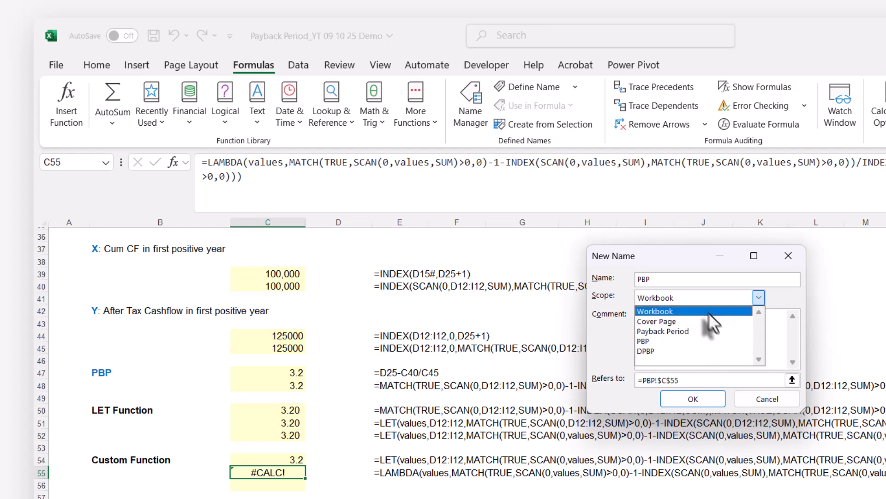
{"action": "left_click", "coordinate": [693, 311]}
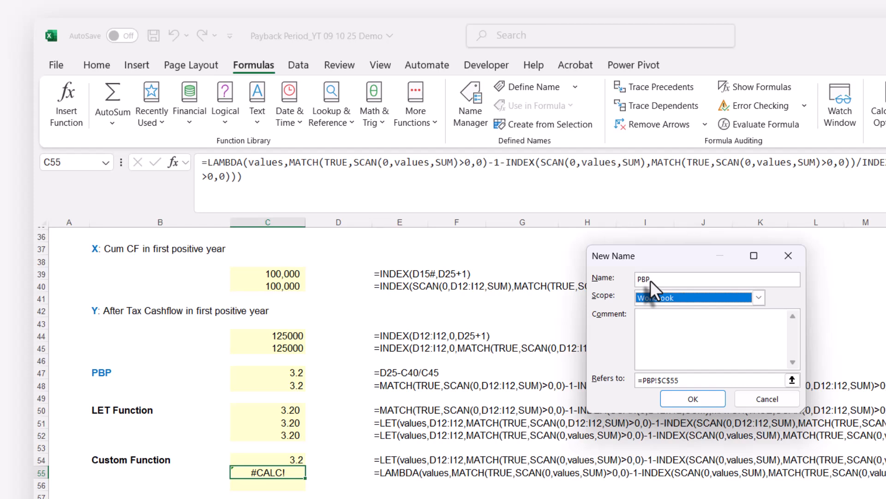
{"action": "left_click", "coordinate": [667, 333]}
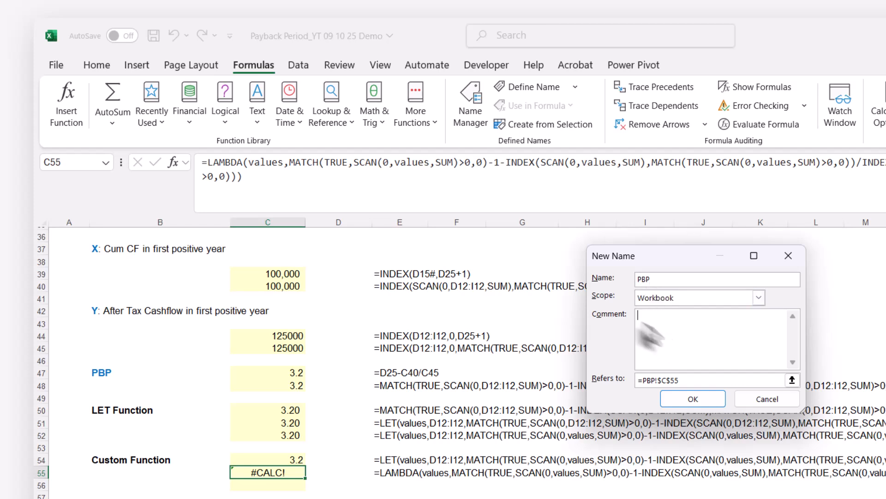
Replace the PBP name's cell reference with the copied LAMBDA formula, create the name, and check it in the Name Manager.
{"action": "left_click", "coordinate": [687, 378]}
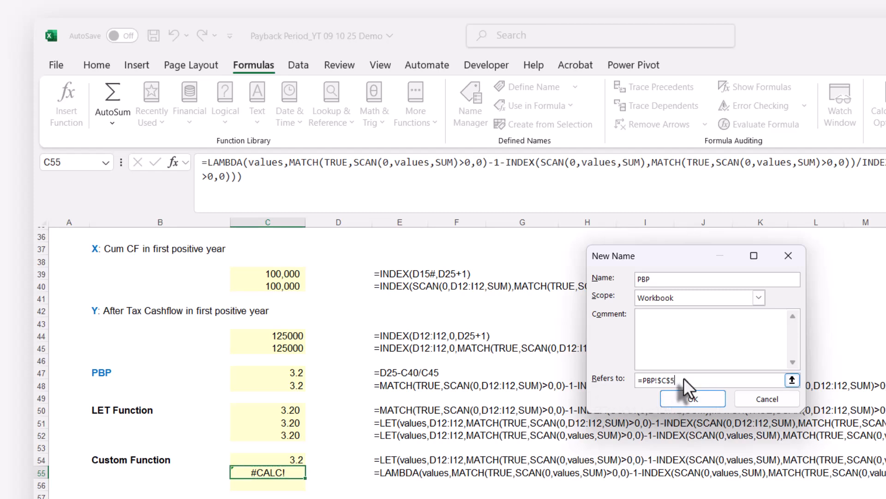
{"action": "key", "text": "BackSpace"}
{"action": "key", "text": "BackSpace"}
{"action": "key", "text": "BackSpace"}
{"action": "key", "text": "BackSpace"}
{"action": "key", "text": "BackSpace"}
{"action": "key", "text": "BackSpace"}
{"action": "key", "text": "BackSpace"}
{"action": "key", "text": "BackSpace"}
{"action": "key", "text": "BackSpace"}
{"action": "key", "text": "BackSpace"}
{"action": "key", "text": "ctrl+v"}
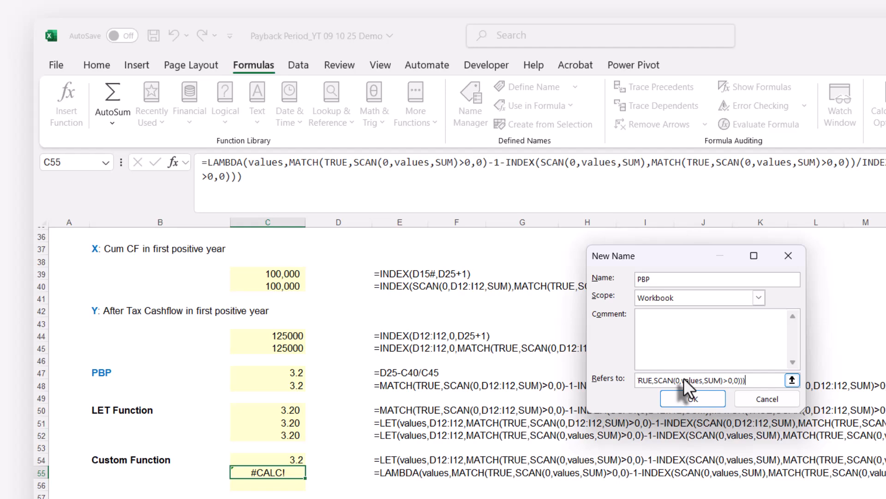
{"action": "left_click", "coordinate": [694, 399]}
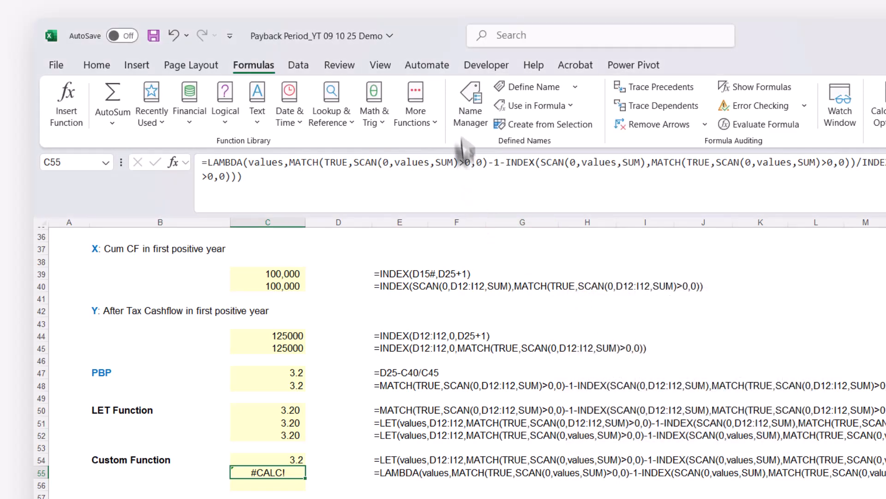
{"action": "left_click", "coordinate": [467, 97]}
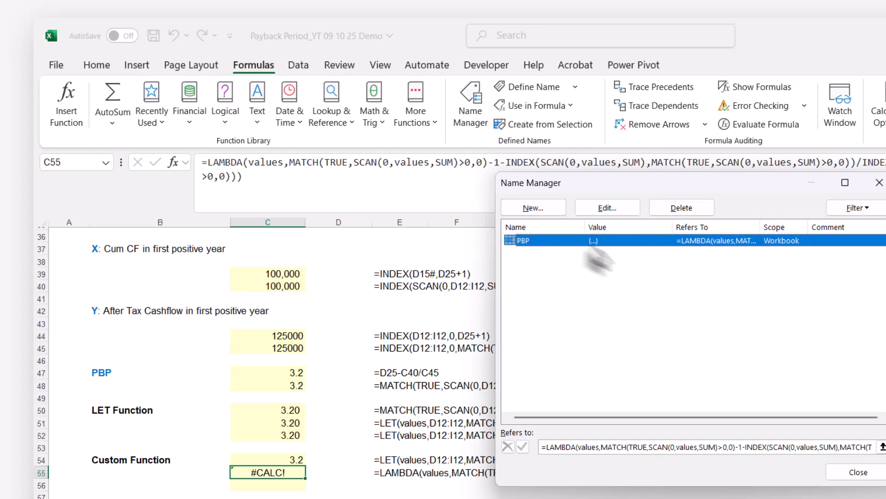
Close the Name Manager and test the custom function by entering =PBP(D12:I12) in cell K10.
{"action": "left_click", "coordinate": [879, 183]}
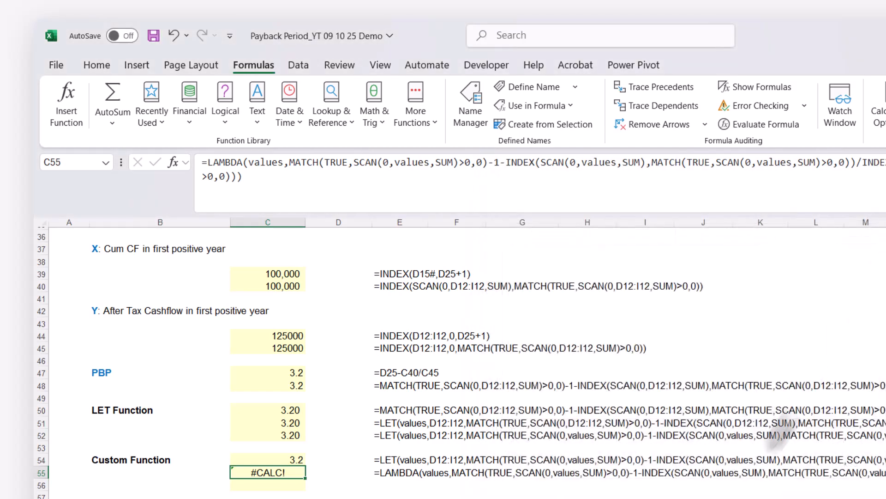
{"action": "scroll", "coordinate": [755, 443], "scroll_direction": "up", "scroll_amount": 12}
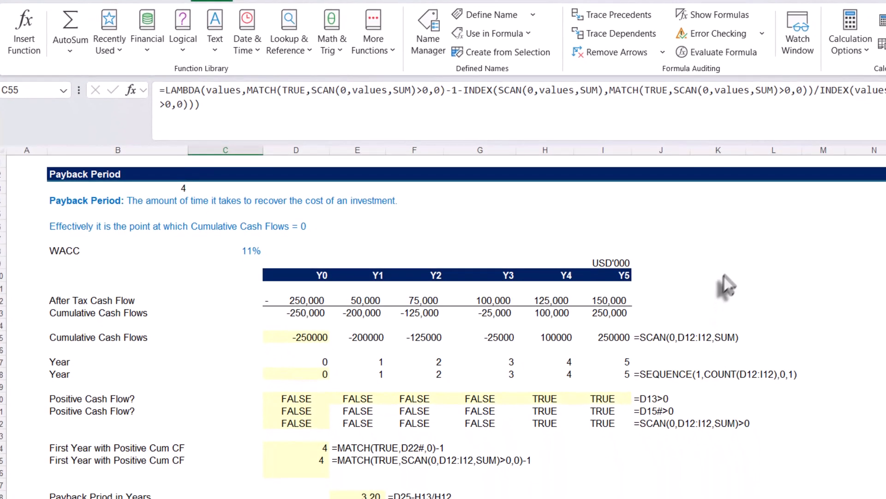
{"action": "left_click", "coordinate": [728, 273]}
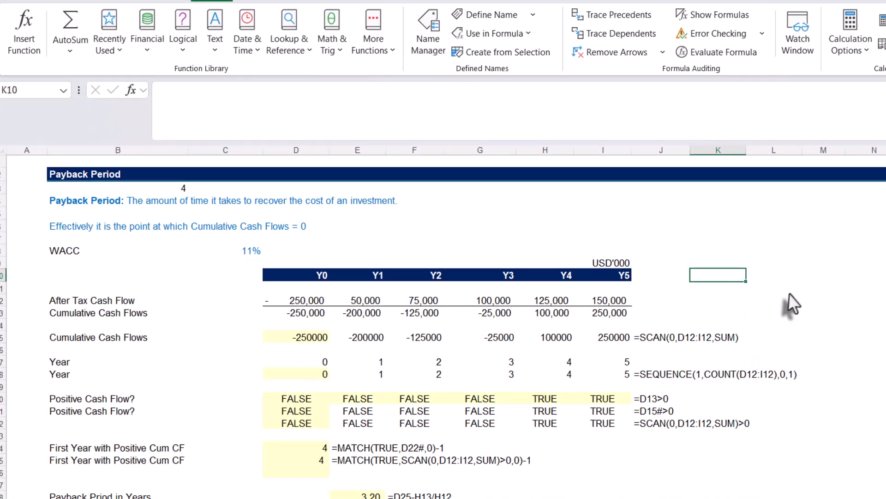
{"action": "type", "text": "="}
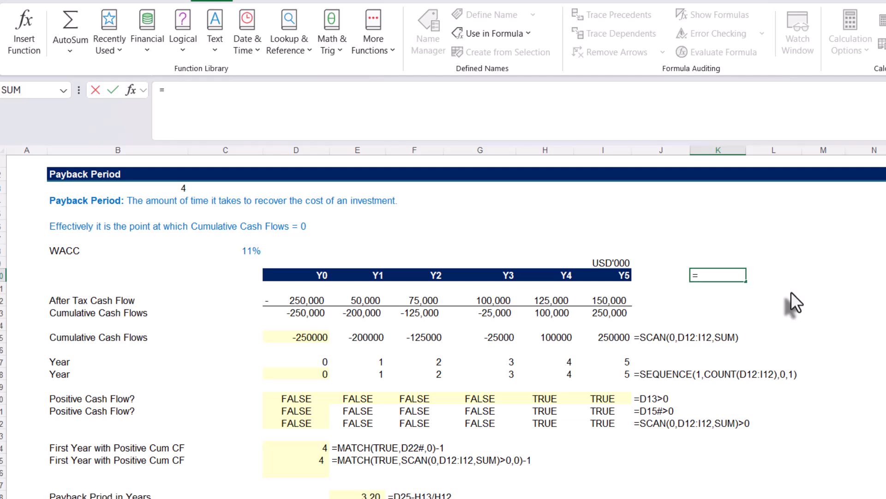
{"action": "type", "text": "pb"}
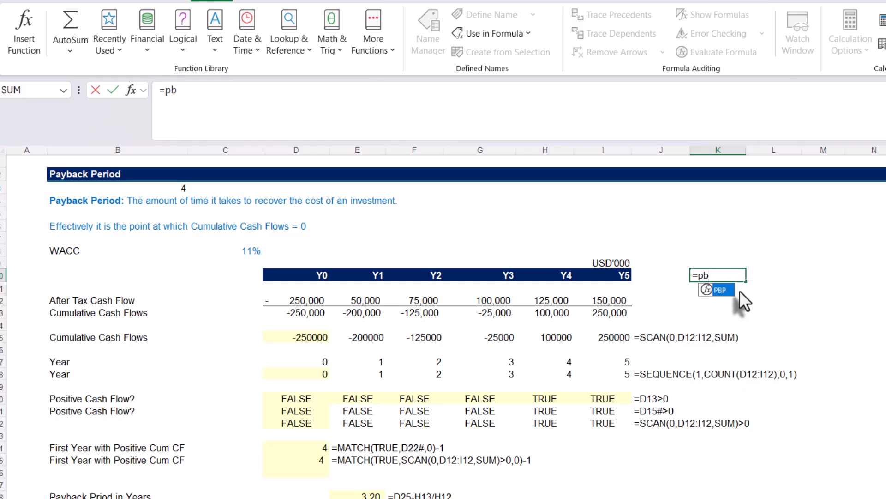
{"action": "key", "text": "Tab"}
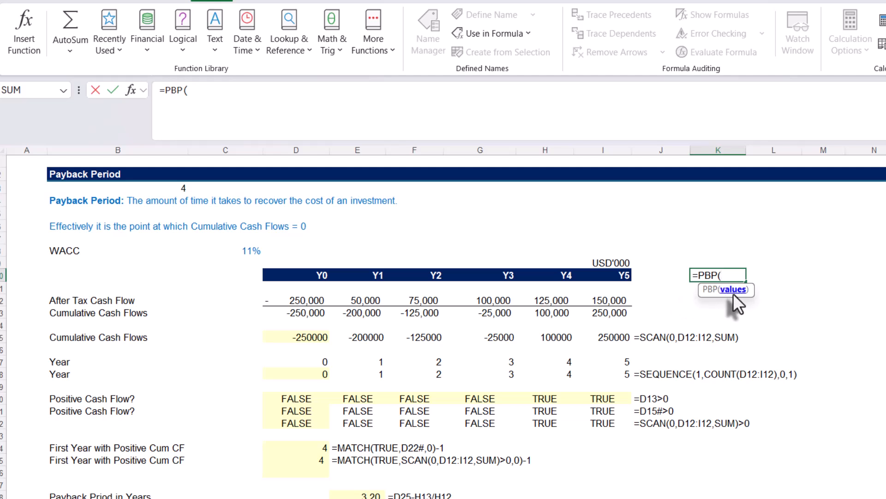
{"action": "left_click_drag", "start_coordinate": [295, 303], "coordinate": [595, 294]}
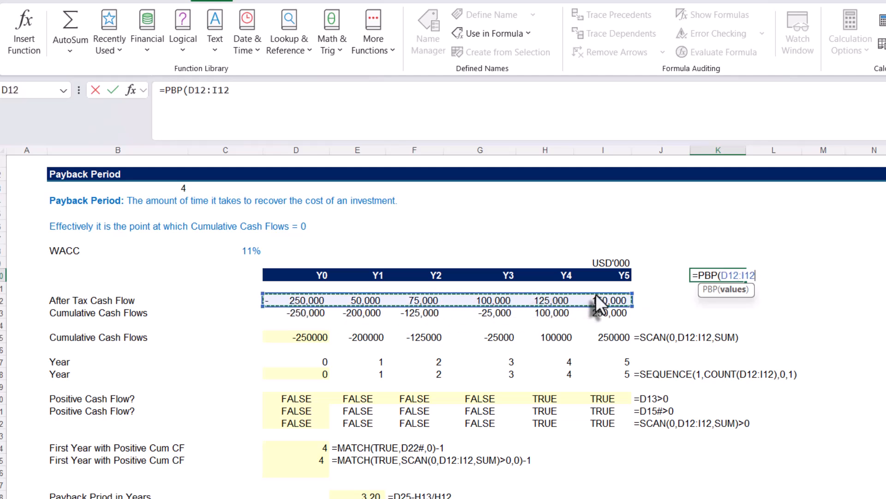
{"action": "type", "text": ")"}
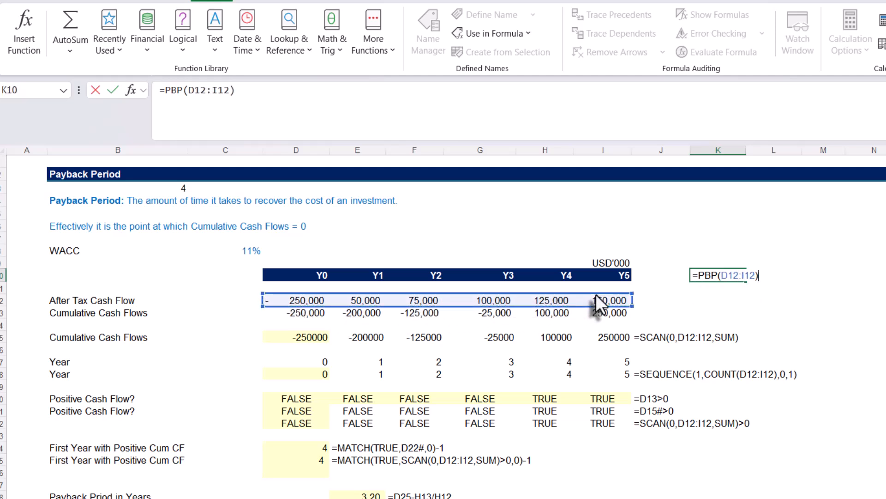
{"action": "key", "text": "Return"}
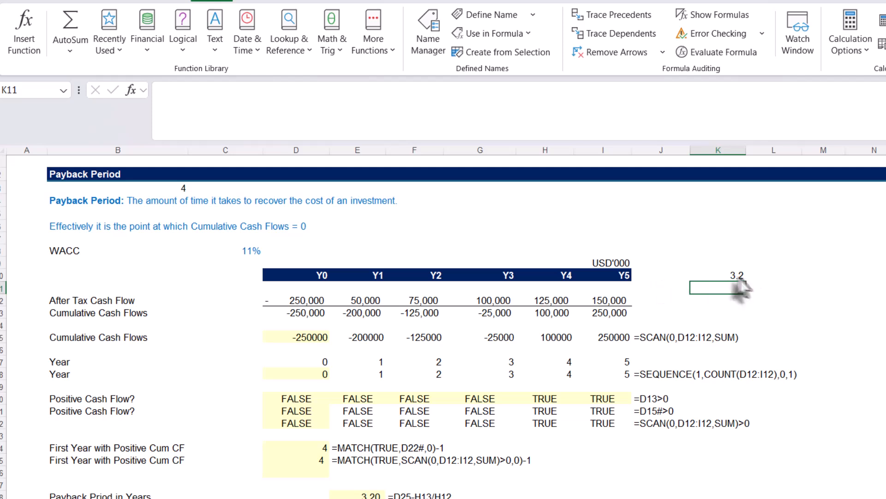
Inspect the PBP formula in K10 and its values argument, leaving it as entered.
{"action": "double_click", "coordinate": [729, 274]}
{"action": "left_click", "coordinate": [728, 275]}
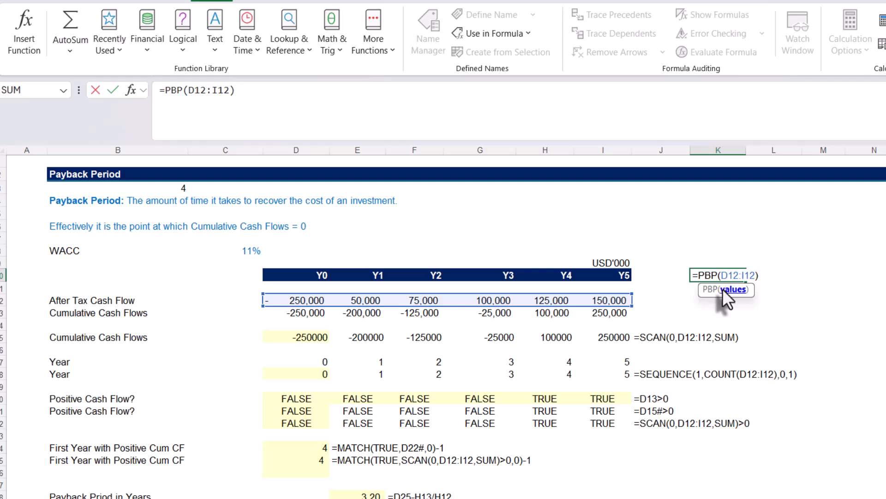
{"action": "key", "text": "ctrl+Return"}
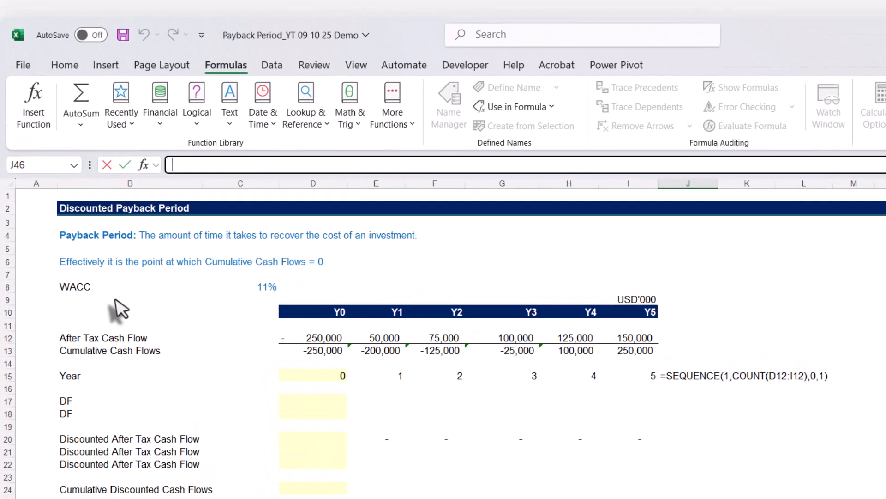
On the DPBP sheet, examine the WACC input in C8 and the SEQUENCE formula in the Year row at D15.
{"action": "left_click", "coordinate": [81, 288]}
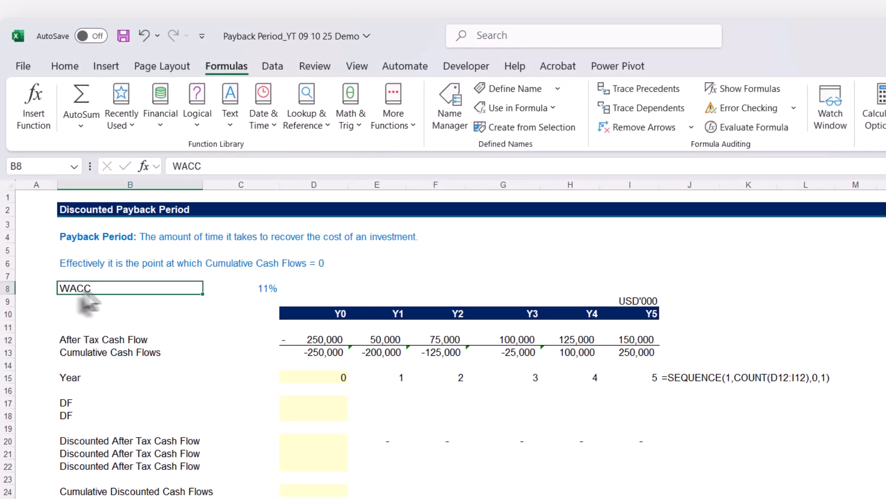
{"action": "left_click", "coordinate": [253, 287]}
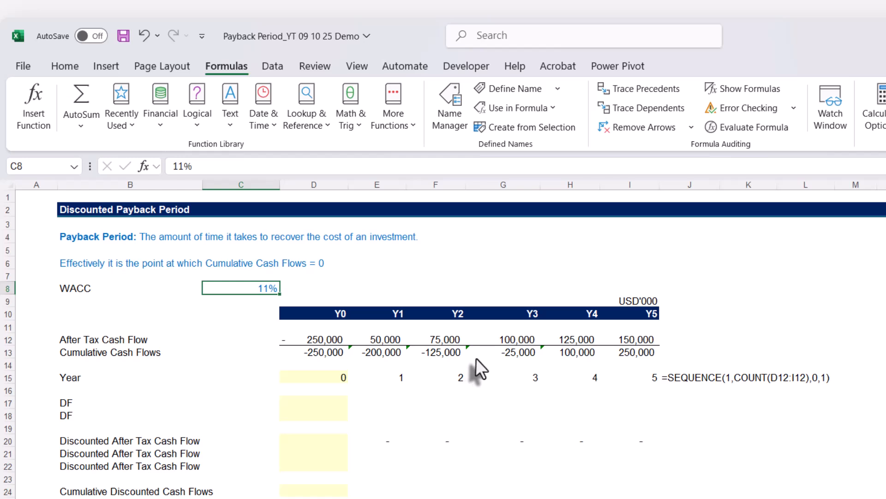
{"action": "left_click", "coordinate": [334, 379]}
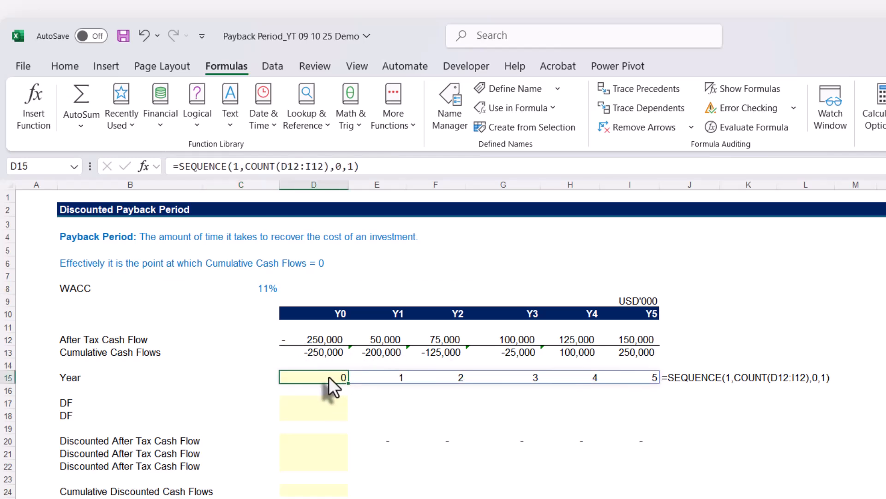
{"action": "double_click", "coordinate": [329, 376]}
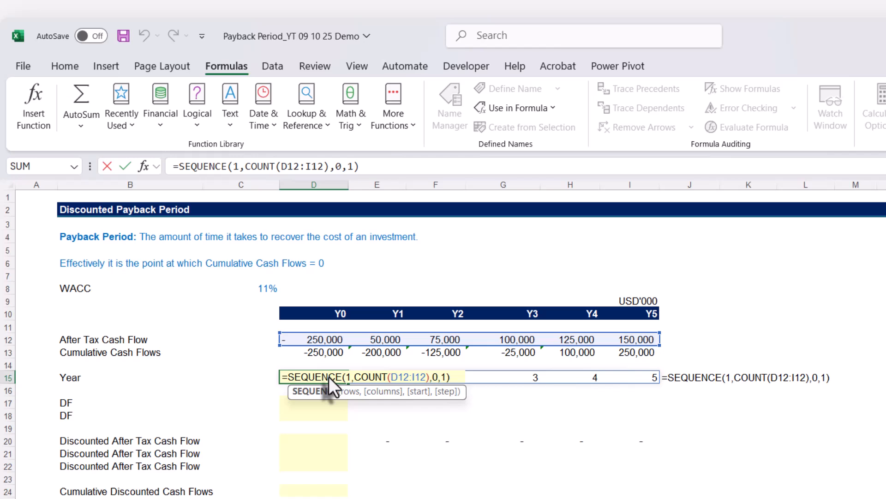
{"action": "key", "text": "Escape"}
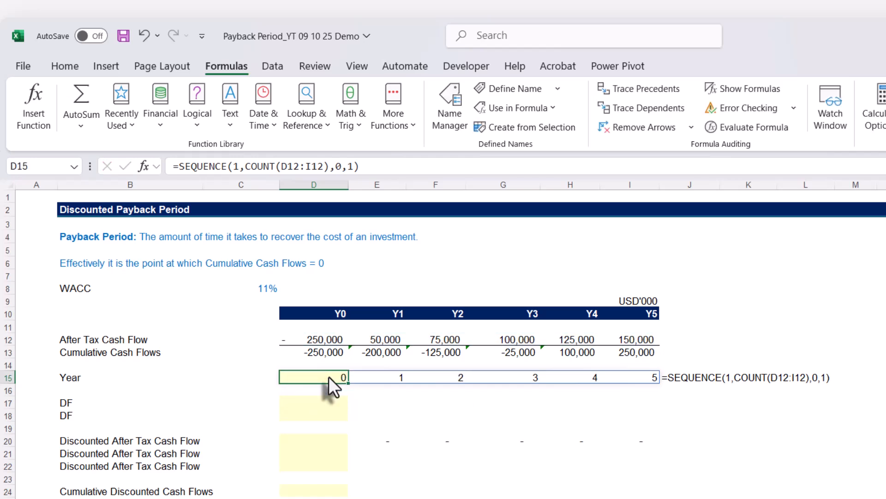
Enter the Year 0 discount factor formula =1/(1+$C$8)^D15 in D17, with the WACC reference absolute.
{"action": "left_click", "coordinate": [312, 401]}
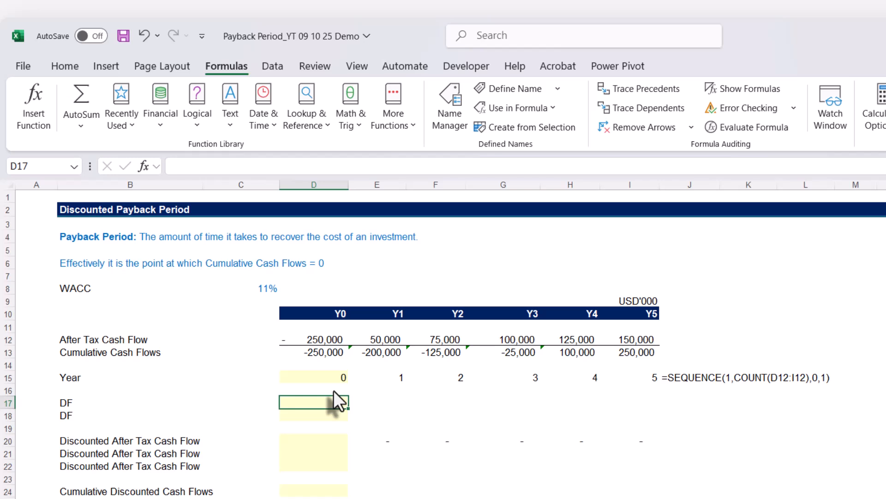
{"action": "type", "text": "="}
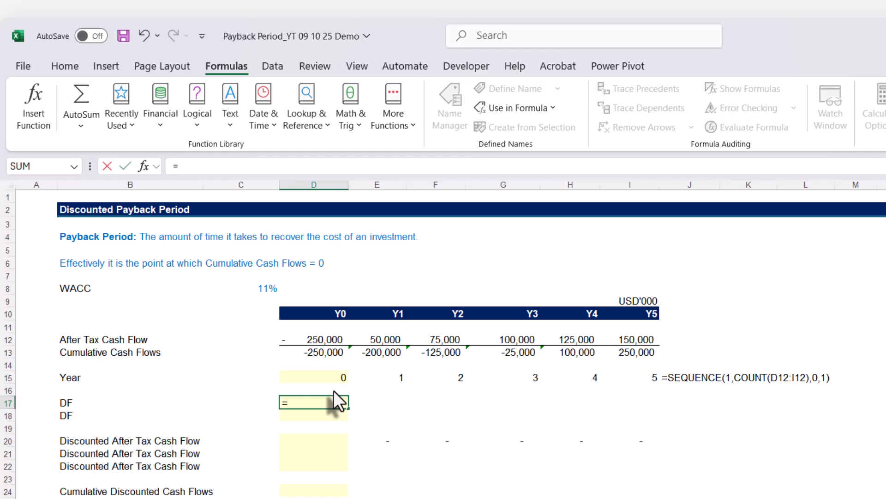
{"action": "type", "text": "1/(1+"}
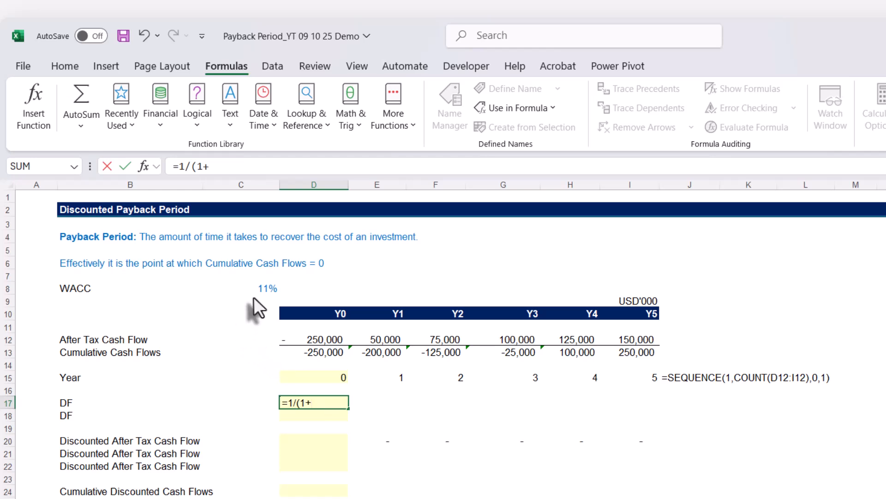
{"action": "left_click", "coordinate": [254, 285]}
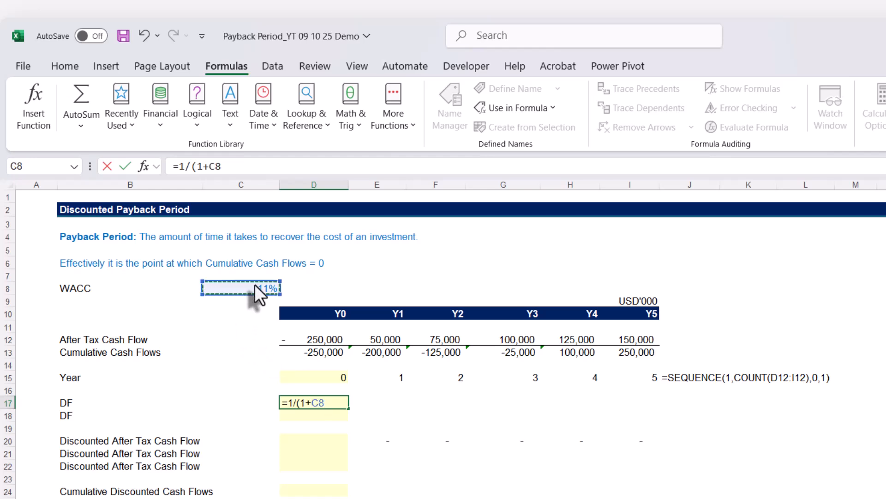
{"action": "key", "text": "F4"}
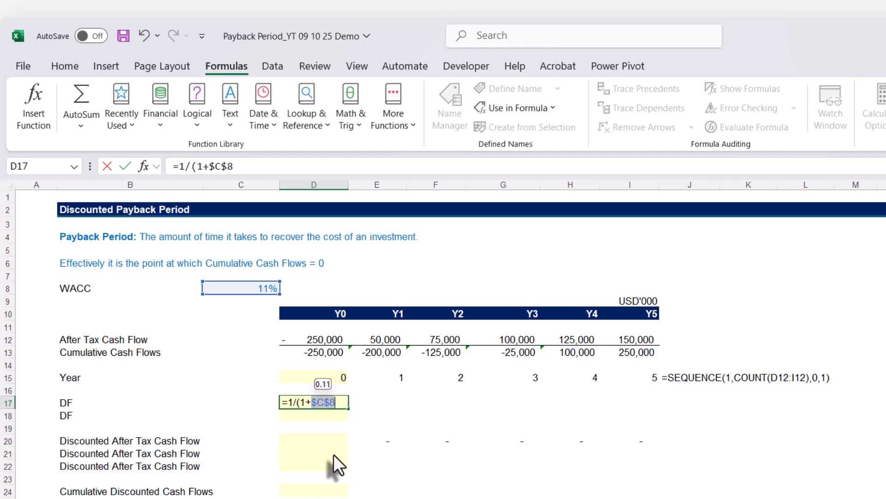
{"action": "left_click", "coordinate": [265, 166]}
{"action": "type", "text": ")"}
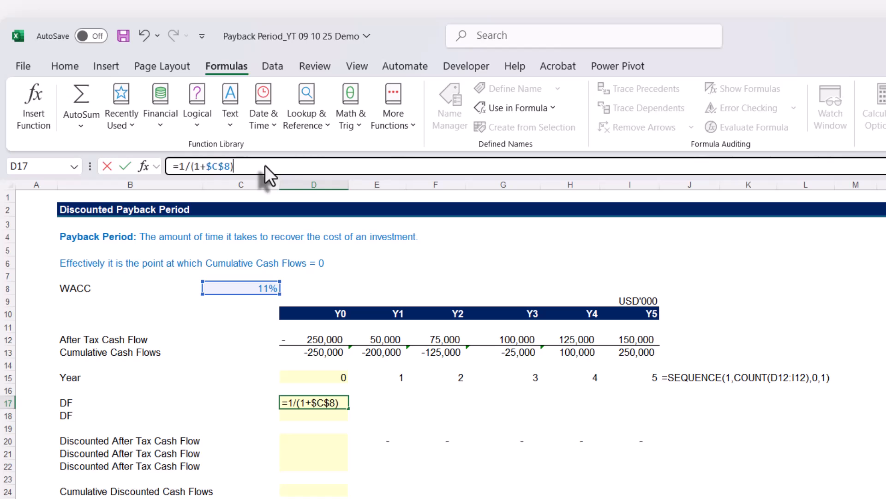
{"action": "type", "text": "^"}
{"action": "left_click", "coordinate": [311, 376]}
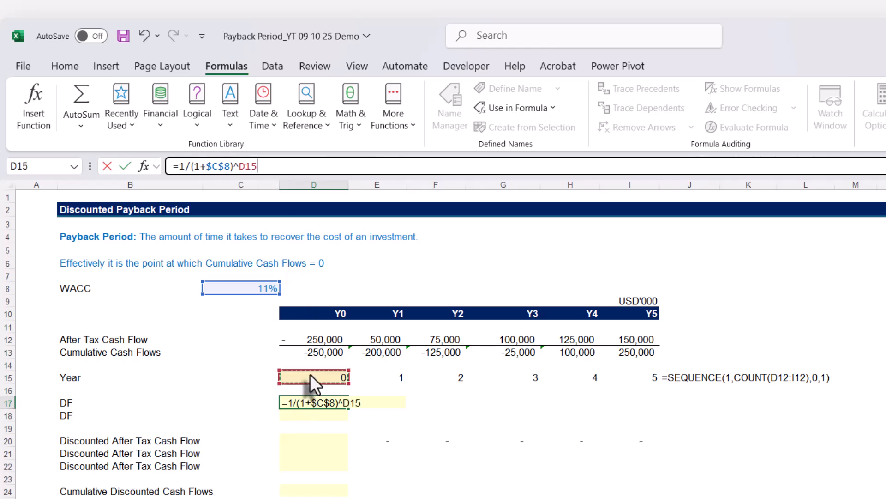
{"action": "key", "text": "ctrl+Return"}
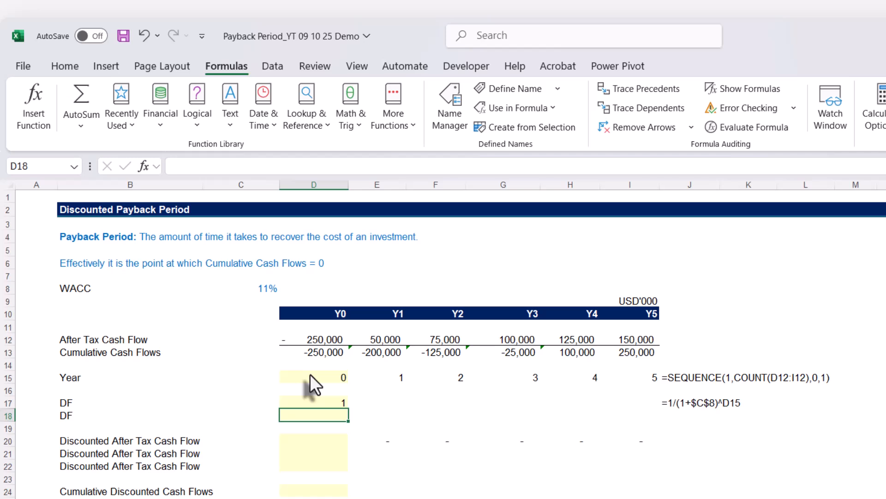
{"action": "key", "text": "Return"}
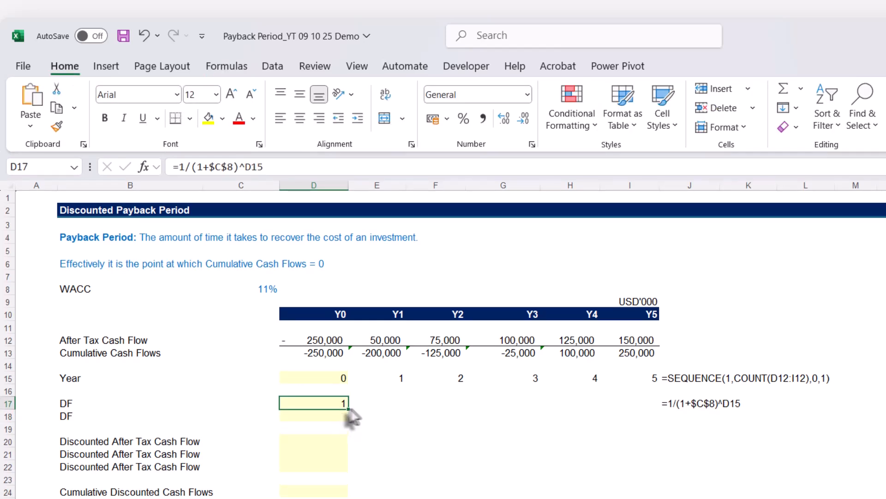
Fill the discount factor formula from D17 across to I17, and check the cell references in I17.
{"action": "left_click_drag", "start_coordinate": [348, 409], "coordinate": [665, 410]}
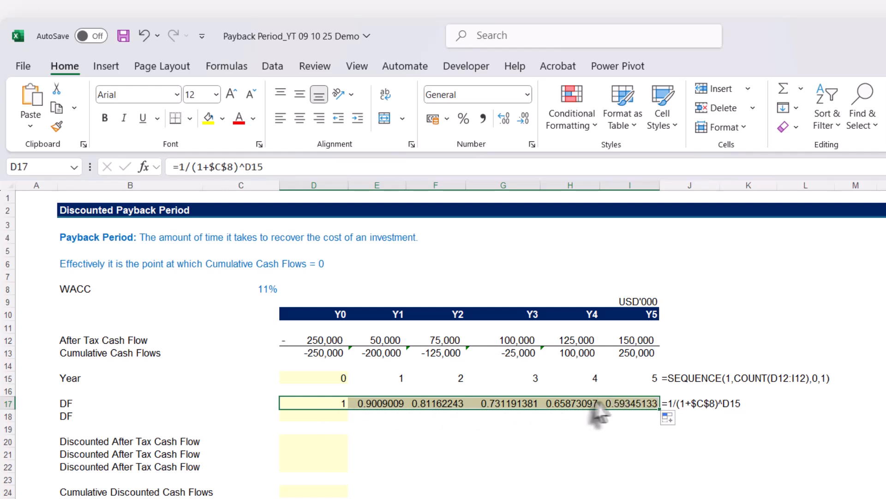
{"action": "left_click", "coordinate": [619, 406]}
{"action": "key", "text": "F2"}
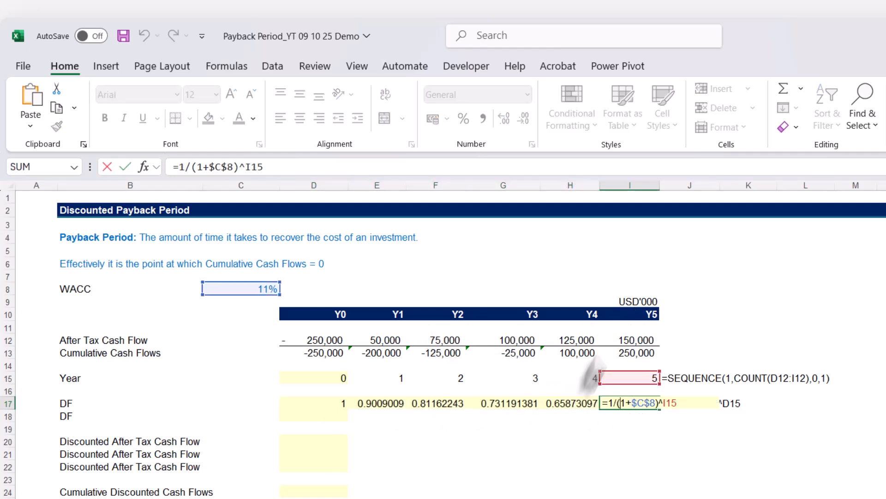
{"action": "left_click", "coordinate": [626, 405]}
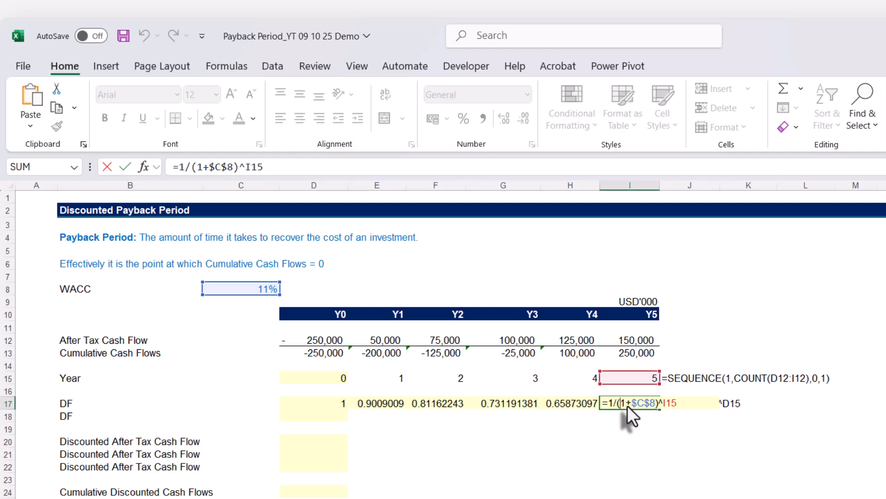
{"action": "key", "text": "ctrl+Return"}
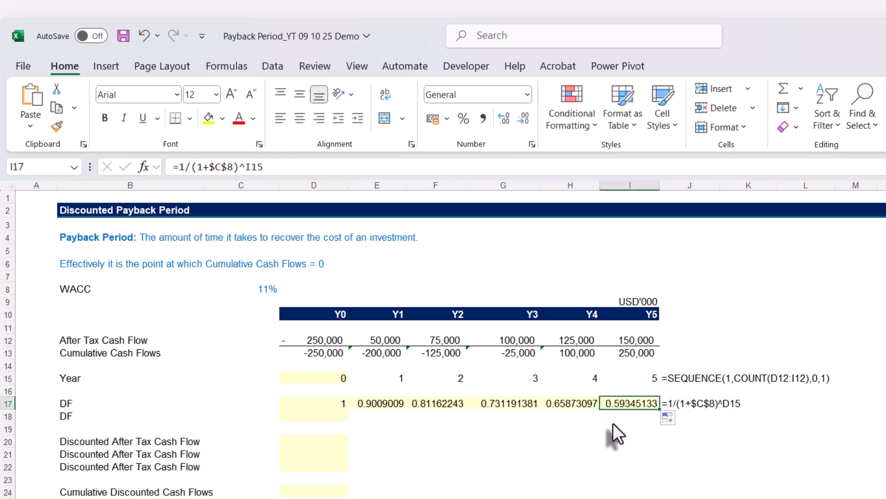
Copy the formula text =1/(1+$C$8)^D15 from D17 into D18 with its references unchanged.
{"action": "key", "text": "ctrl+Left"}
{"action": "key", "text": "Down"}
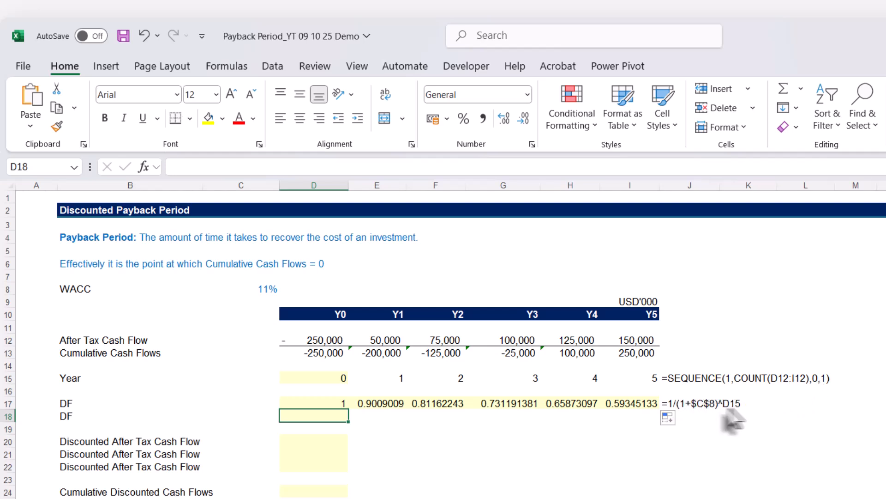
{"action": "left_click", "coordinate": [340, 406]}
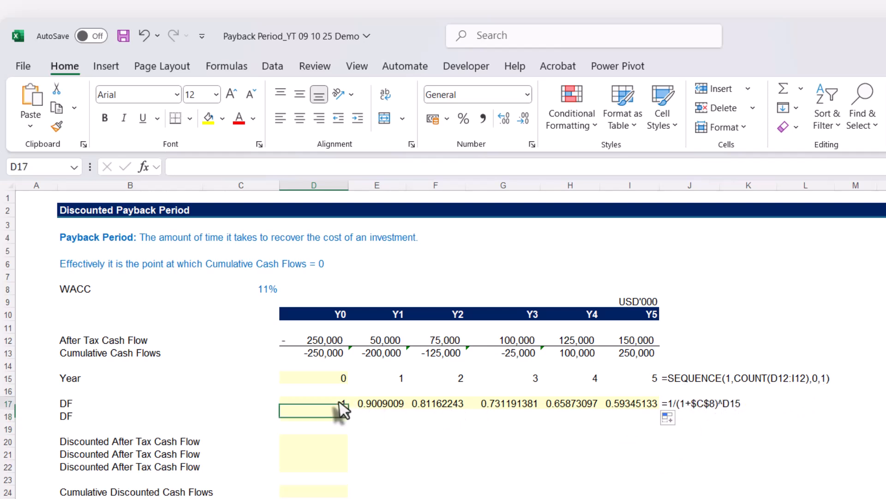
{"action": "left_click", "coordinate": [281, 166]}
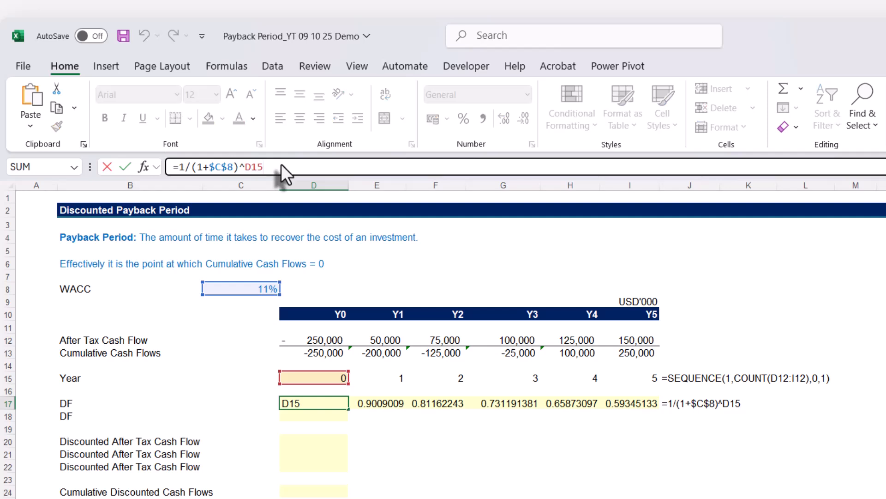
{"action": "left_click_drag", "start_coordinate": [273, 166], "coordinate": [173, 167]}
{"action": "key", "text": "ctrl+c"}
{"action": "key", "text": "Escape"}
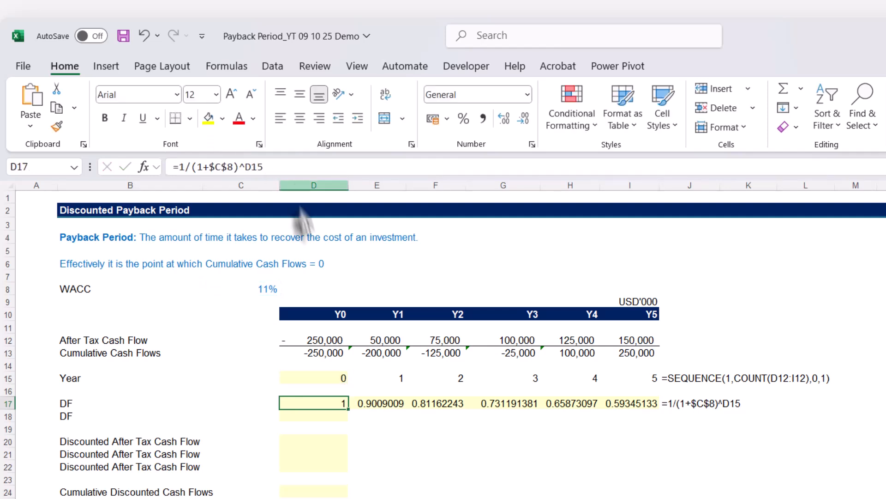
{"action": "left_click", "coordinate": [316, 417]}
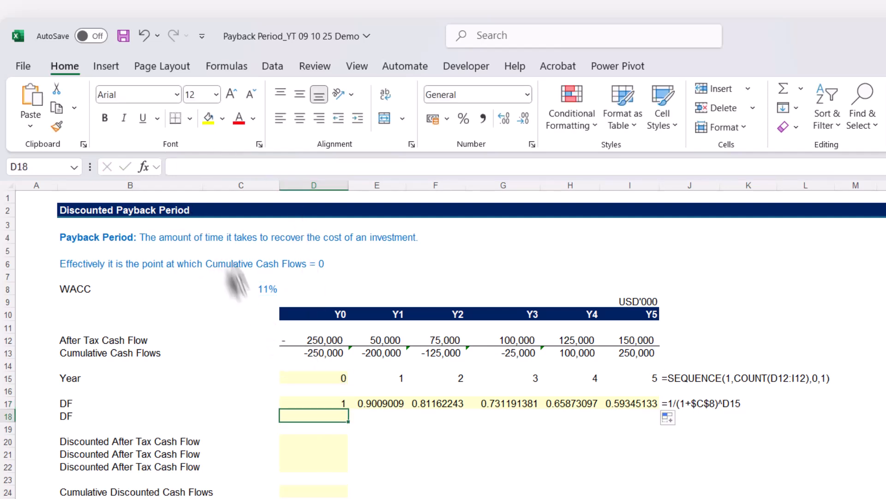
{"action": "key", "text": "ctrl+v"}
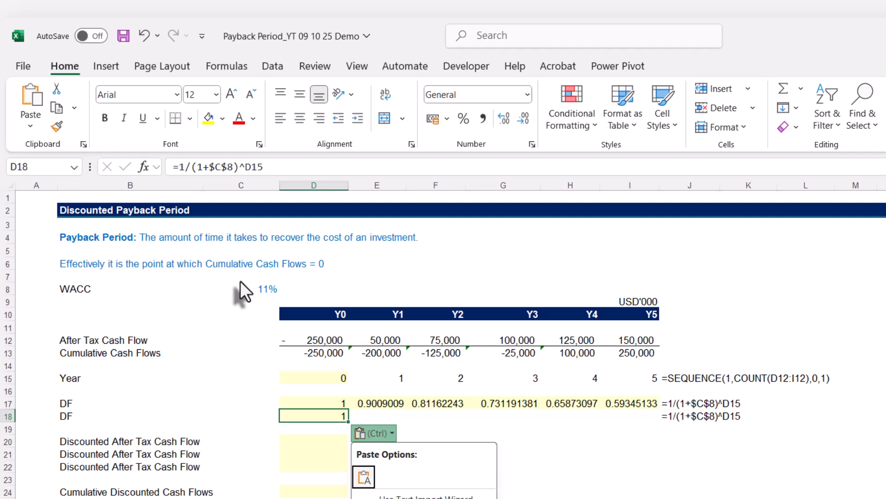
Replace the D15 reference in D18's discount factor formula with SEQUENCE(1,COUNT(D12:I12),0,1), copied from the Year formula in D15.
{"action": "key", "text": "Escape"}
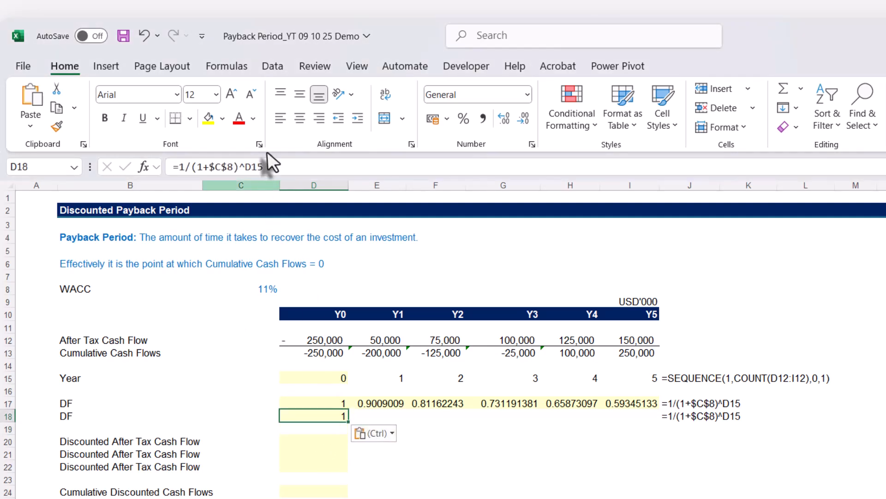
{"action": "left_click", "coordinate": [319, 377]}
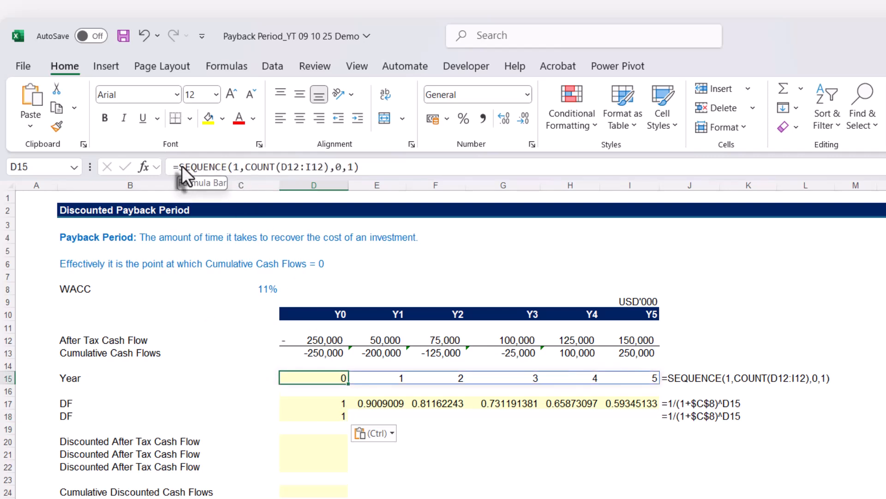
{"action": "left_click_drag", "start_coordinate": [181, 166], "coordinate": [374, 168]}
{"action": "key", "text": "ctrl+c"}
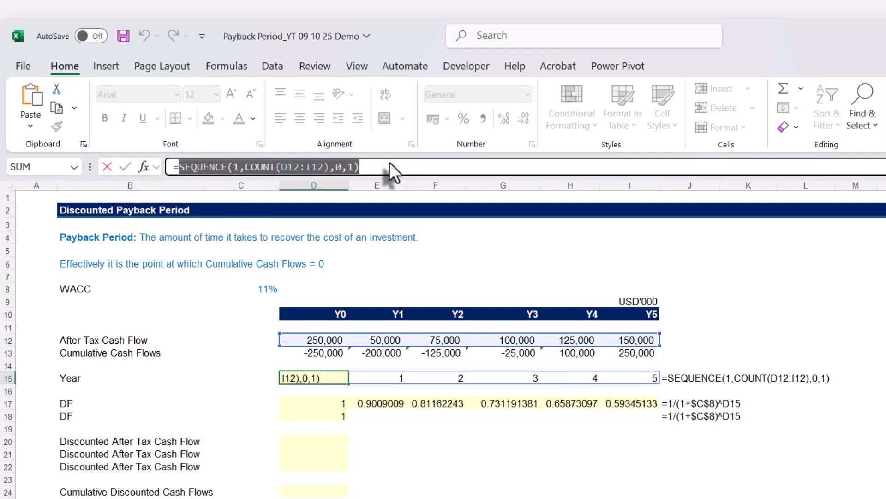
{"action": "key", "text": "Escape"}
{"action": "left_click", "coordinate": [327, 417]}
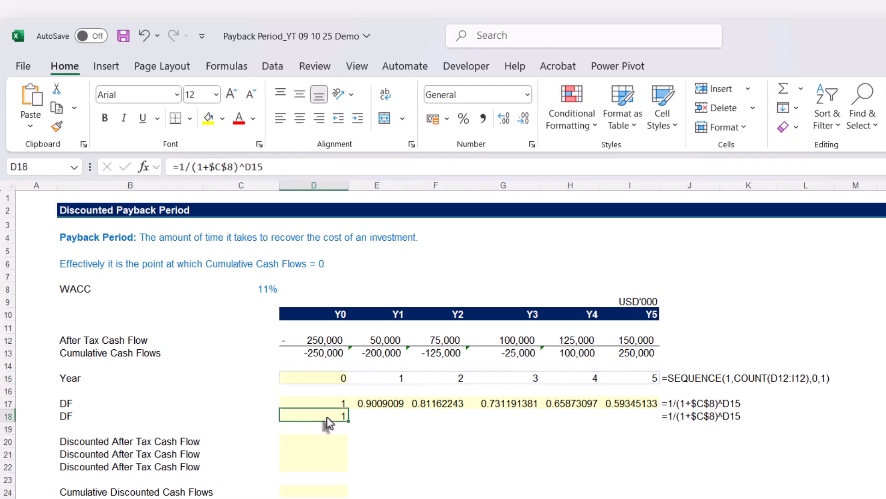
{"action": "left_click_drag", "start_coordinate": [245, 167], "coordinate": [283, 166]}
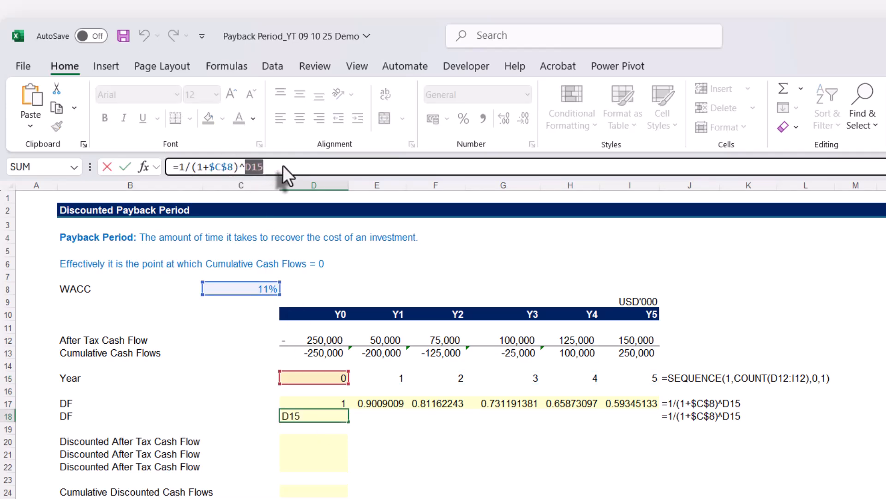
{"action": "key", "text": "ctrl+v"}
{"action": "key", "text": "Return"}
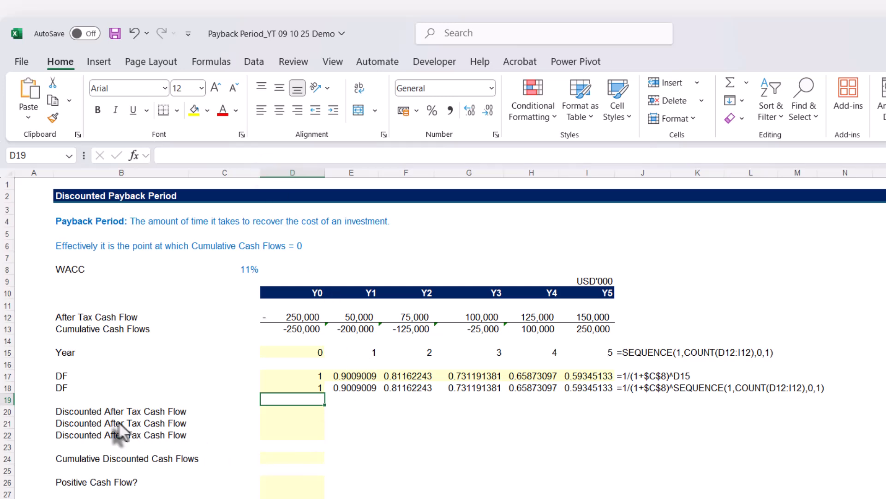
Enter =D12*D17 in D20 for the Discounted After Tax Cash Flow and fill it across to I20.
{"action": "left_click", "coordinate": [287, 412]}
{"action": "type", "text": "="}
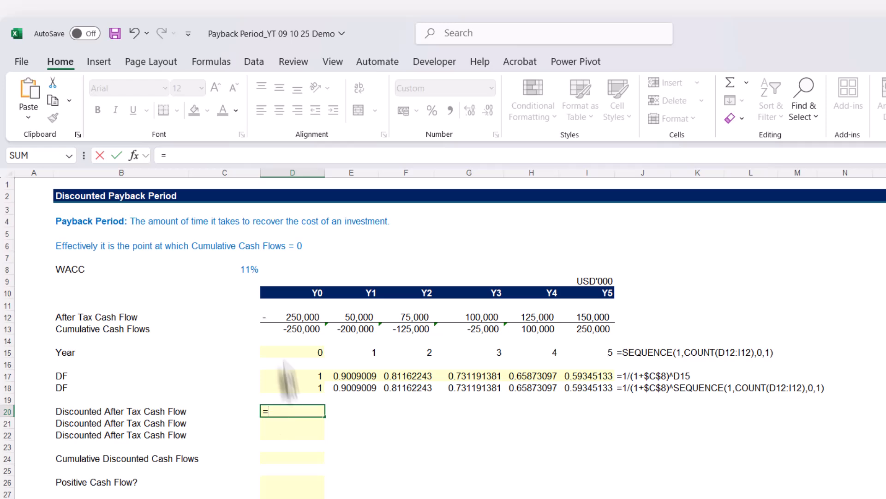
{"action": "left_click", "coordinate": [276, 318]}
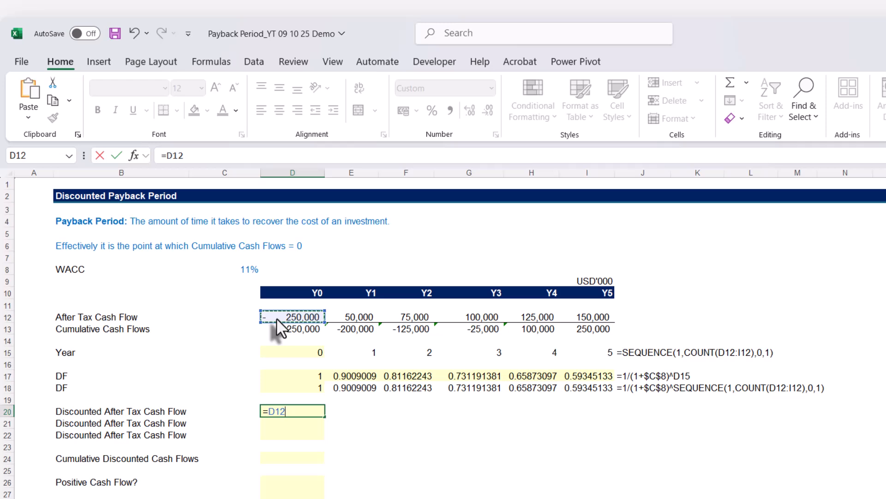
{"action": "type", "text": "*"}
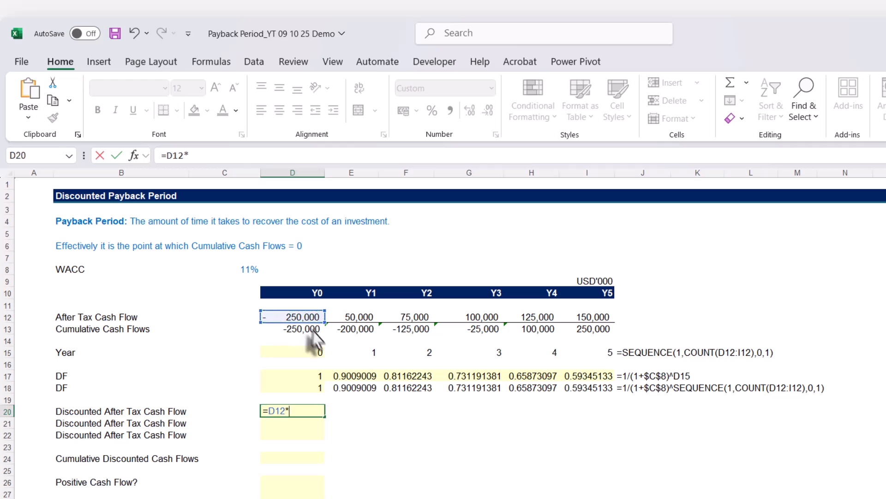
{"action": "left_click", "coordinate": [306, 378]}
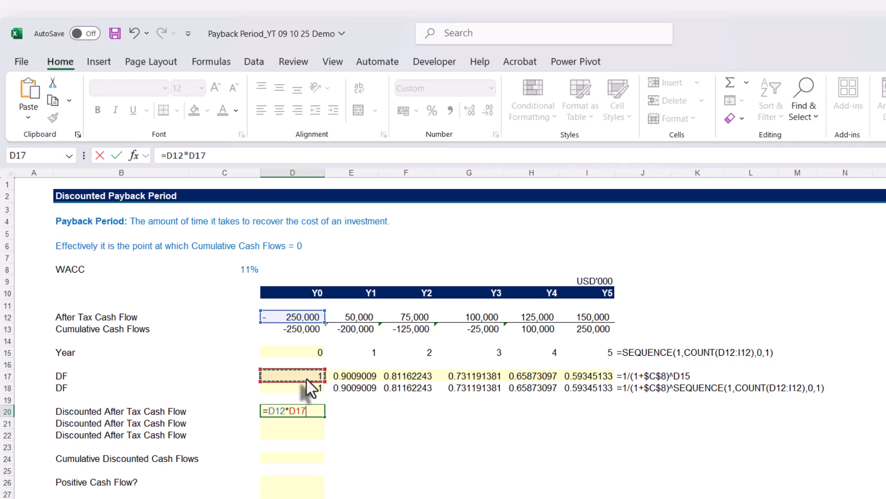
{"action": "key", "text": "Return"}
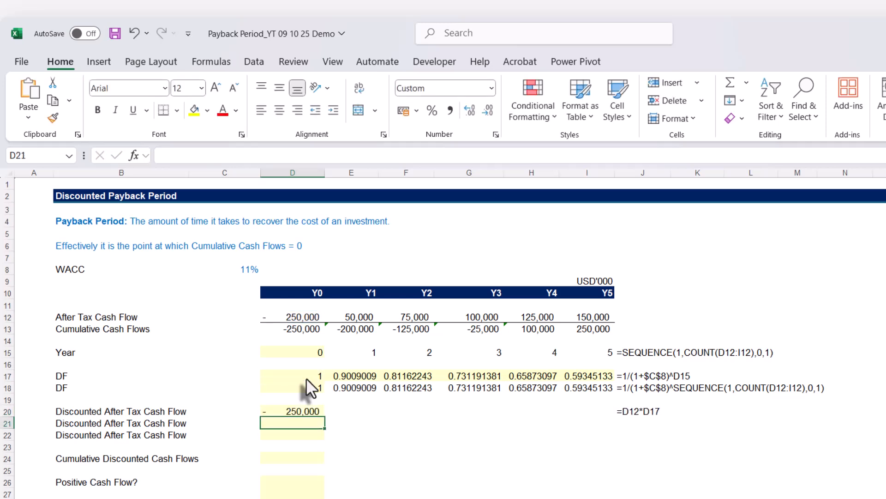
{"action": "left_click", "coordinate": [295, 411]}
{"action": "left_click_drag", "start_coordinate": [324, 418], "coordinate": [615, 450]}
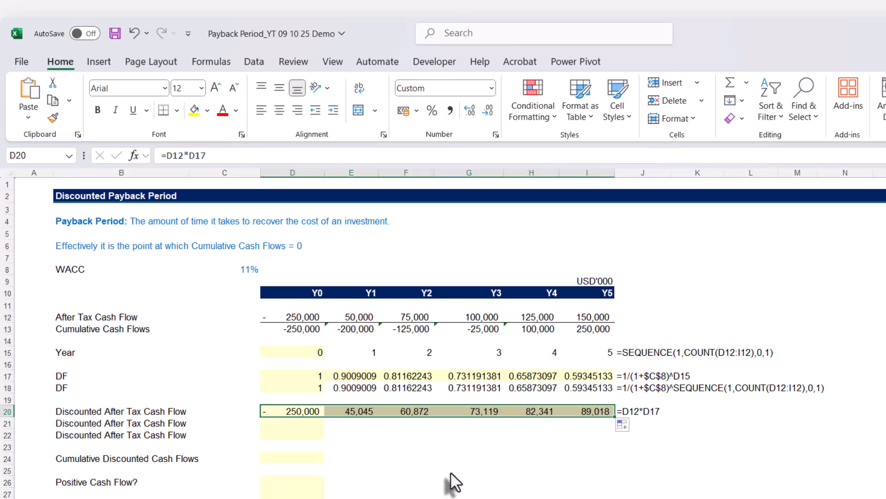
Enter the dynamic array formula =D12:I12*D18# in D21 and compare the Y5 results in I20 and I21.
{"action": "left_click", "coordinate": [289, 423]}
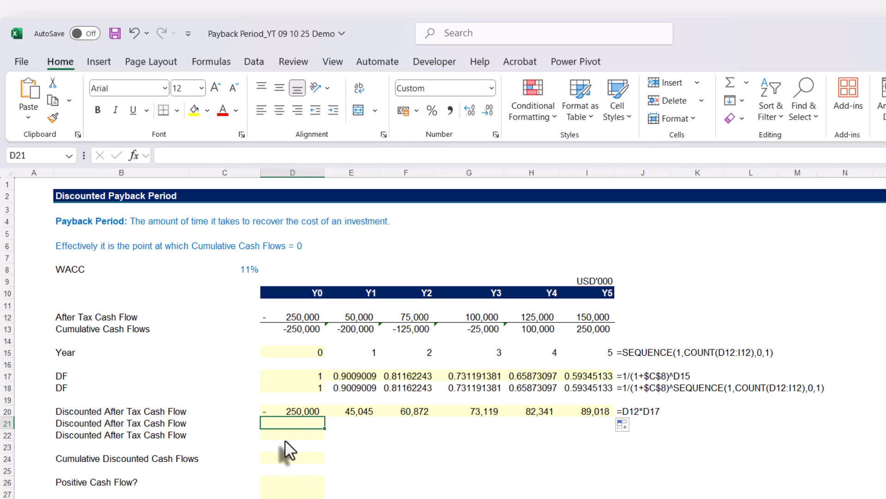
{"action": "type", "text": "="}
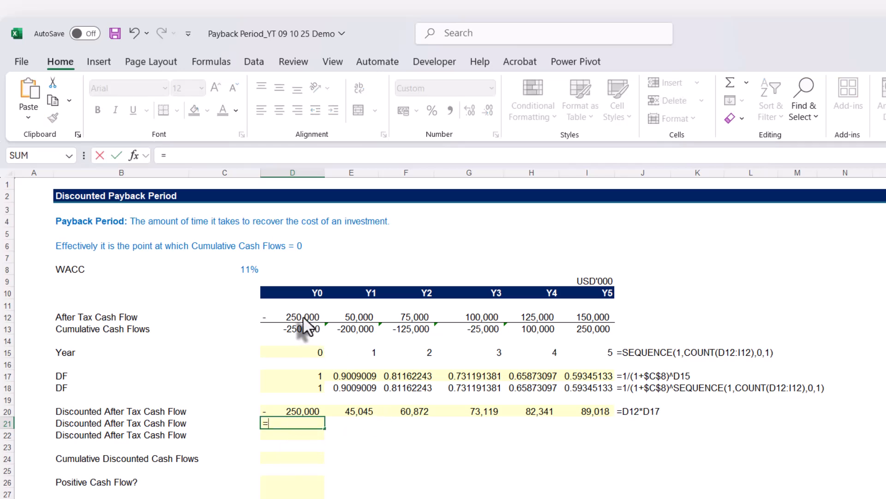
{"action": "left_click_drag", "start_coordinate": [302, 319], "coordinate": [570, 320]}
{"action": "type", "text": "*"}
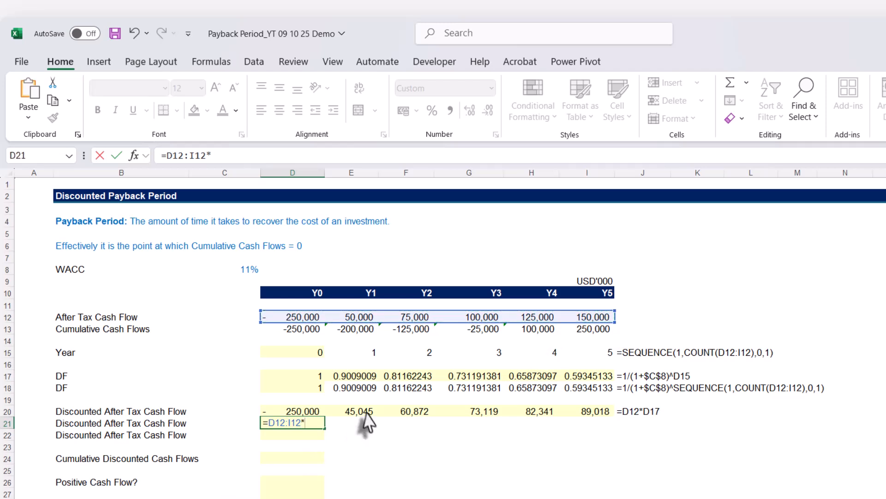
{"action": "left_click", "coordinate": [306, 386]}
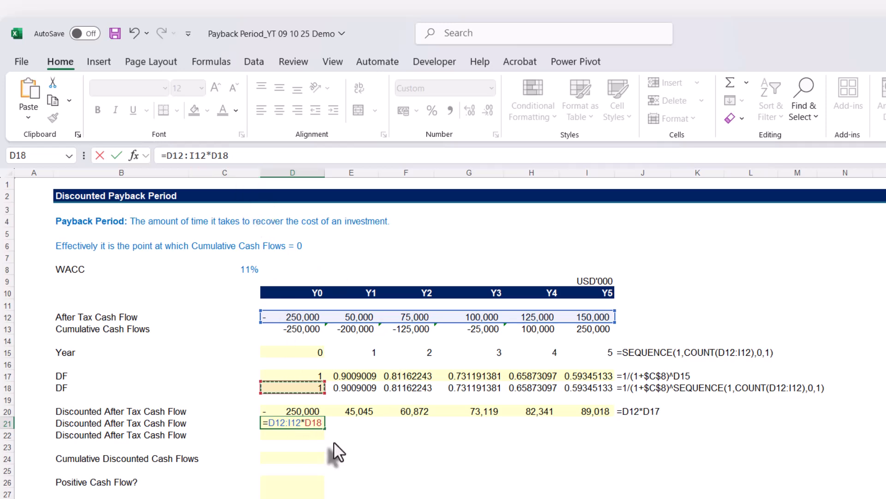
{"action": "type", "text": "#"}
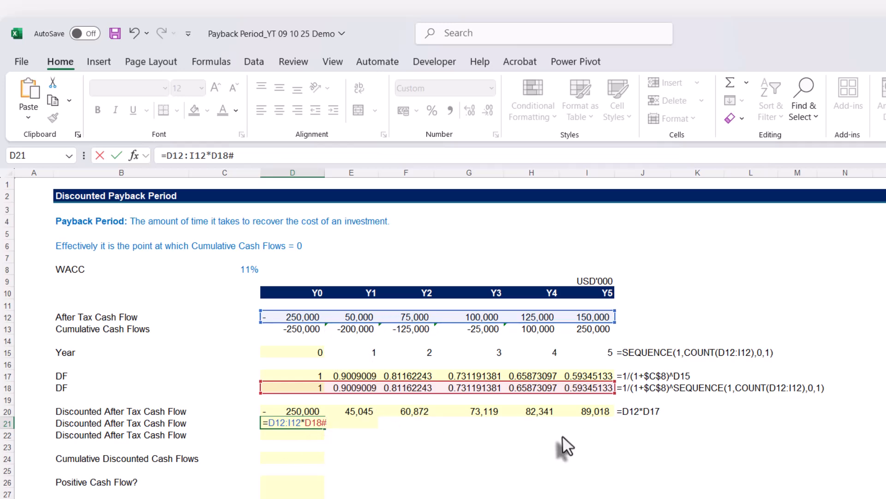
{"action": "key", "text": "Return"}
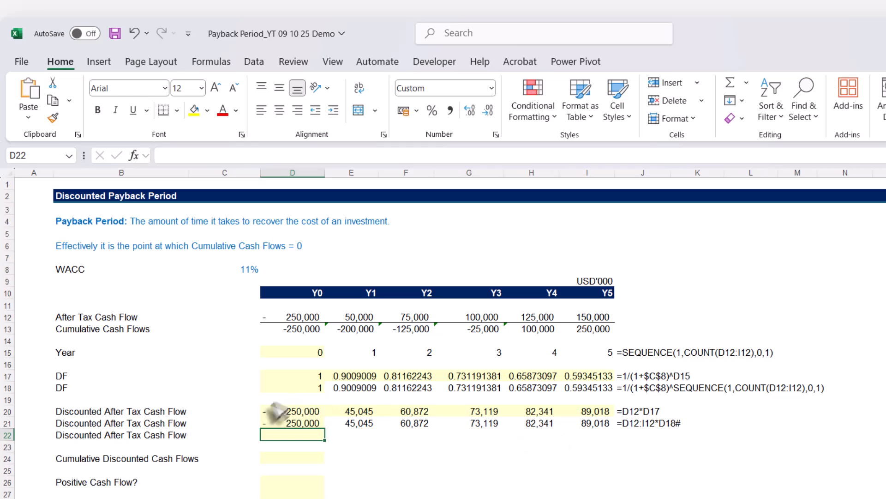
{"action": "left_click", "coordinate": [595, 414]}
{"action": "left_click", "coordinate": [609, 423]}
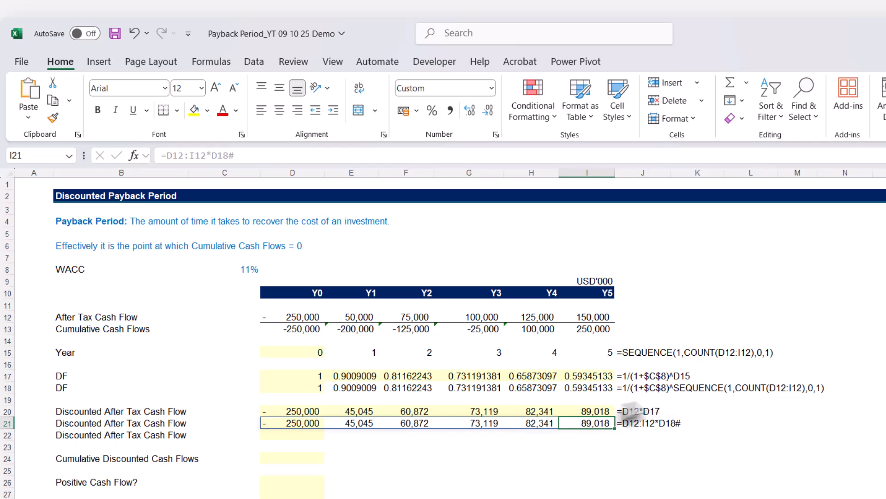
Copy the formula text =D12:I12*D18# from D21 into D22 with its references unchanged.
{"action": "left_click", "coordinate": [317, 424]}
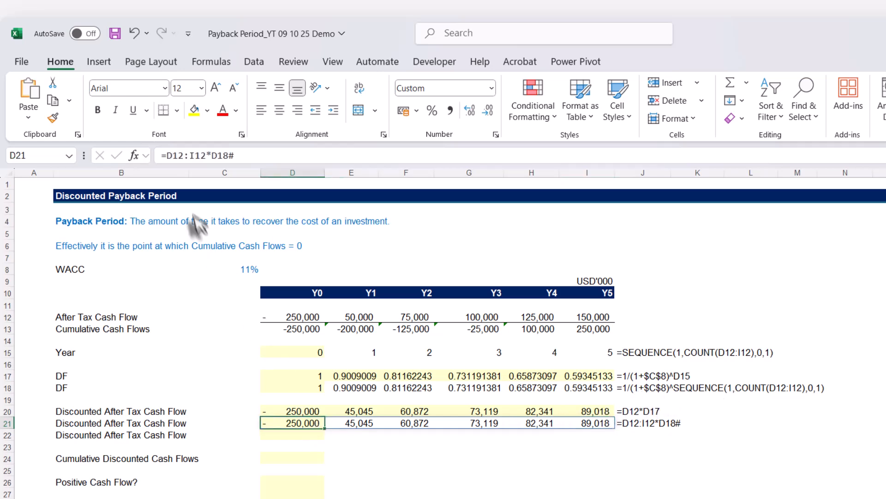
{"action": "left_click_drag", "start_coordinate": [236, 156], "coordinate": [137, 158]}
{"action": "key", "text": "ctrl+c"}
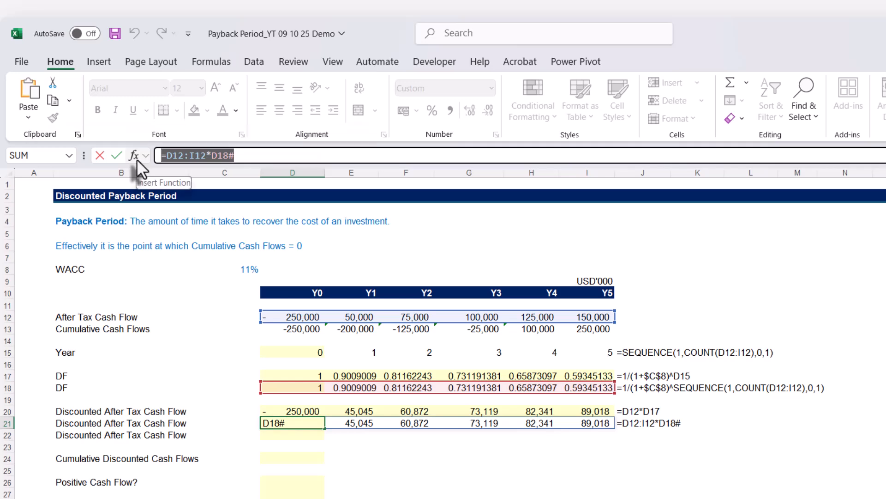
{"action": "key", "text": "Escape"}
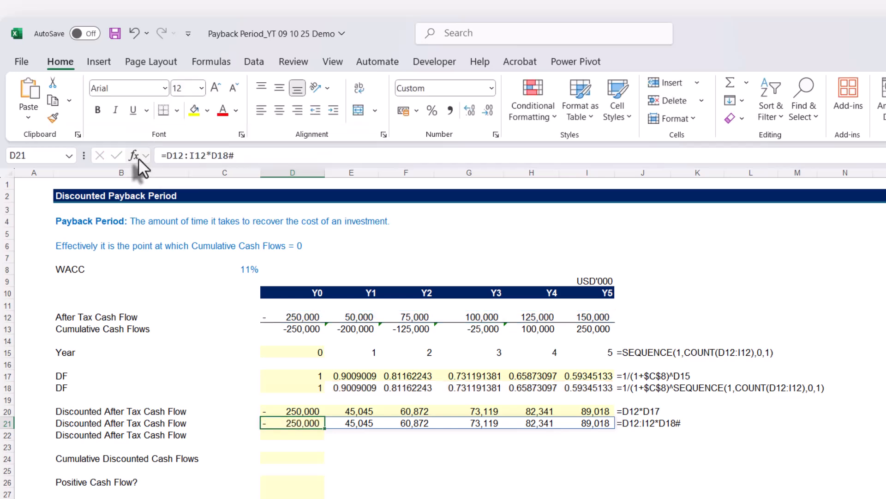
{"action": "left_click", "coordinate": [296, 436]}
{"action": "key", "text": "ctrl+v"}
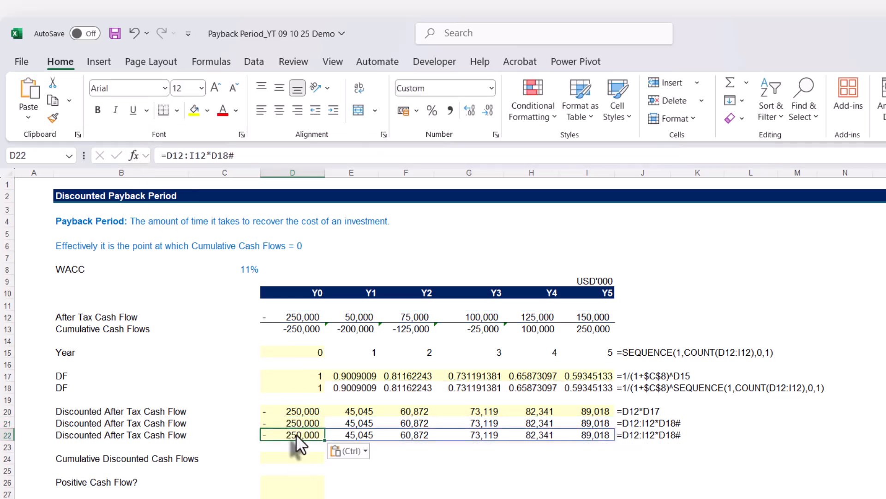
Replace D18# in D22's formula with 1/(1+$C$8)^SEQUENCE(1,COUNT(D12:I12),0,1) copied from D18, and check the spilled formula in I22.
{"action": "left_click", "coordinate": [307, 387]}
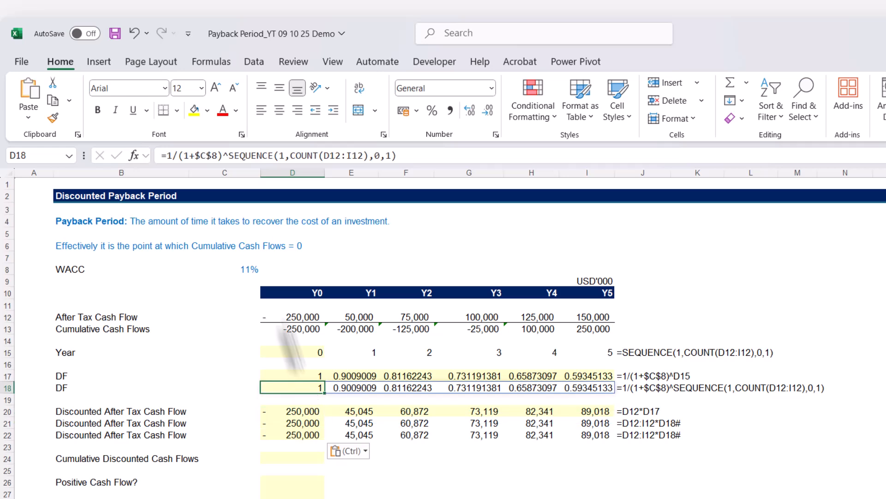
{"action": "left_click_drag", "start_coordinate": [167, 155], "coordinate": [439, 151]}
{"action": "key", "text": "ctrl+c"}
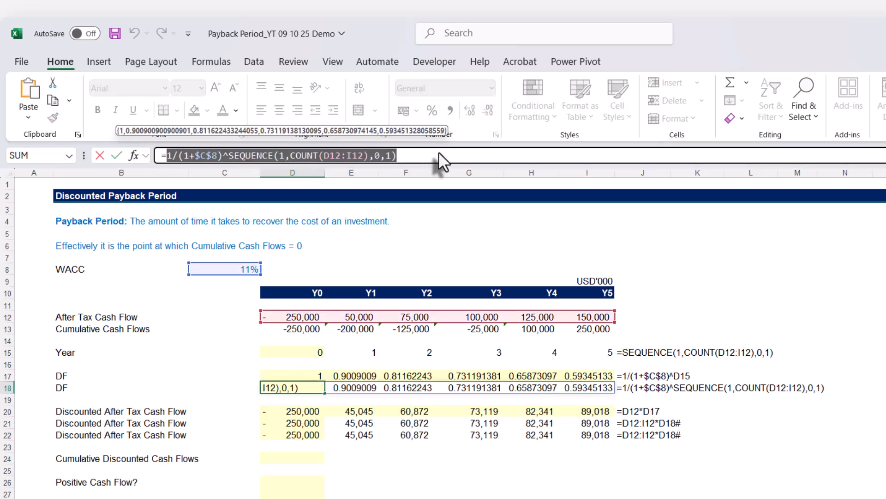
{"action": "key", "text": "Escape"}
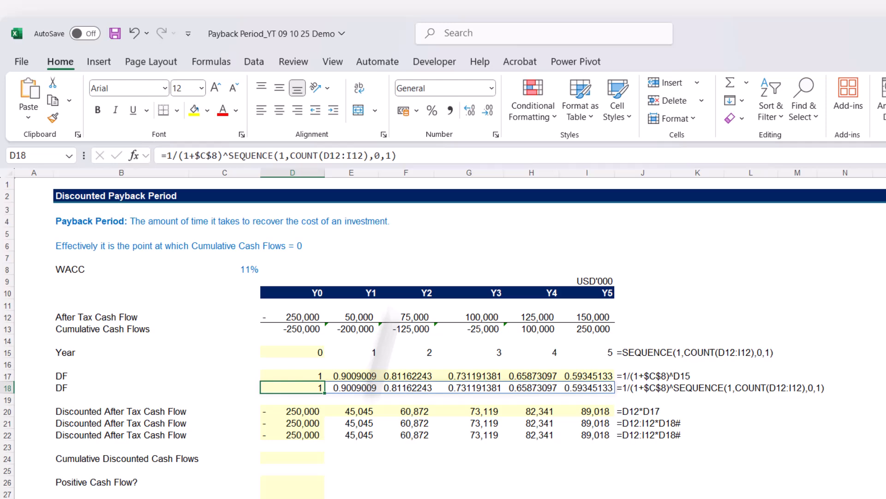
{"action": "double_click", "coordinate": [310, 434]}
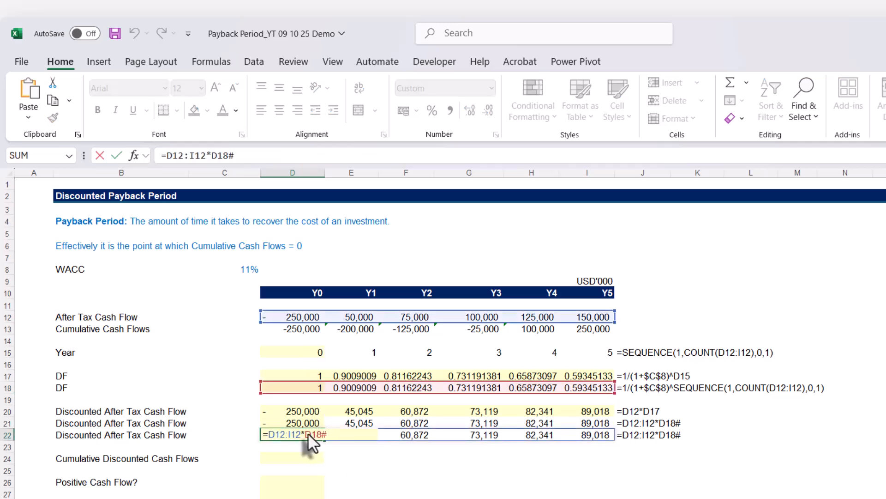
{"action": "left_click_drag", "start_coordinate": [307, 436], "coordinate": [331, 435]}
{"action": "key", "text": "ctrl+v"}
{"action": "key", "text": "Return"}
{"action": "left_click", "coordinate": [573, 434]}
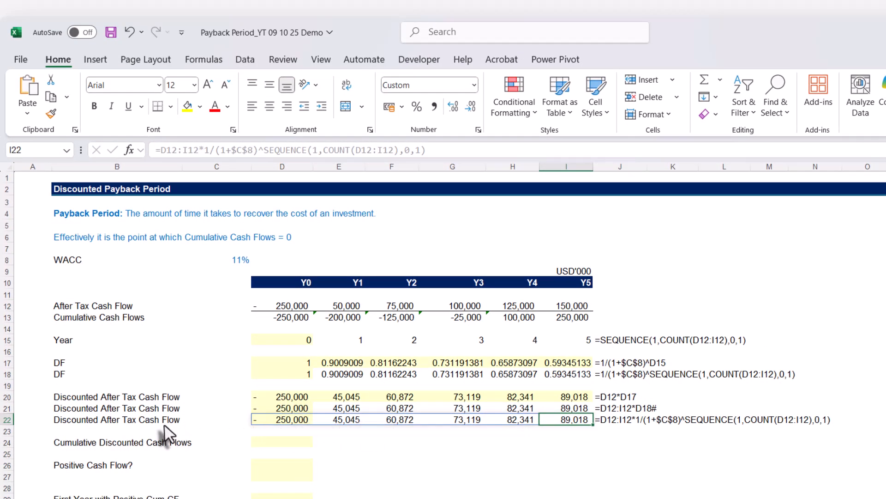
Enter =SCAN(0,D22#,SUM) in D24 to calculate the Cumulative Discounted Cash Flows.
{"action": "left_click", "coordinate": [383, 441]}
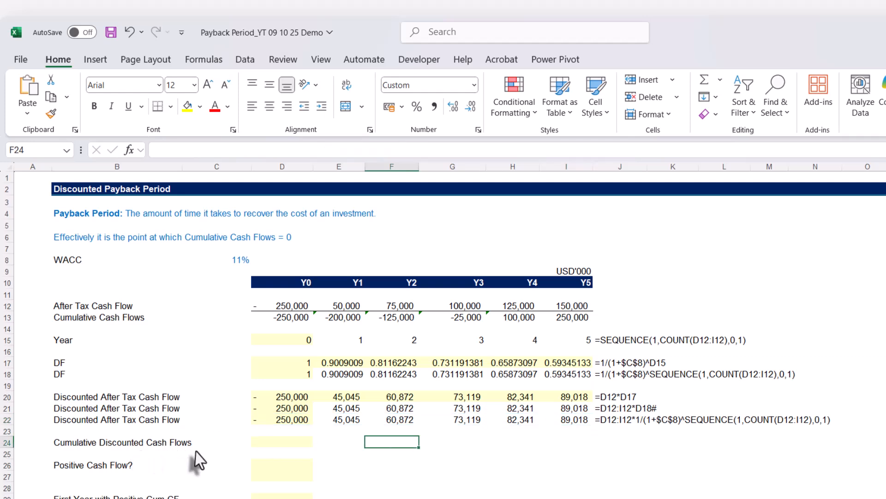
{"action": "left_click", "coordinate": [272, 443]}
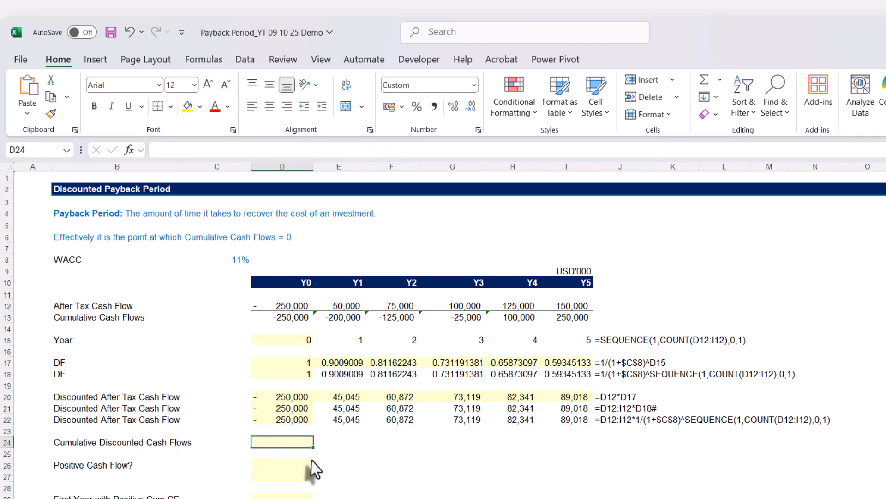
{"action": "type", "text": "=scan"}
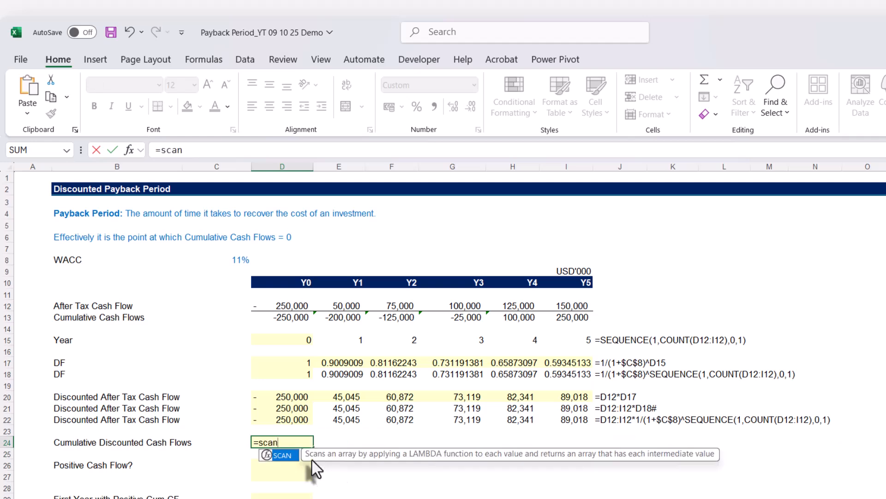
{"action": "key", "text": "Tab"}
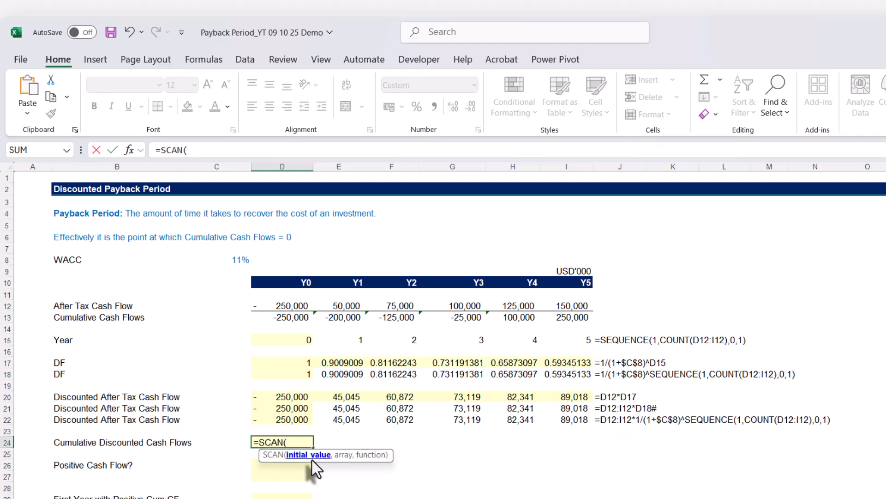
{"action": "type", "text": "0,"}
{"action": "left_click", "coordinate": [291, 421]}
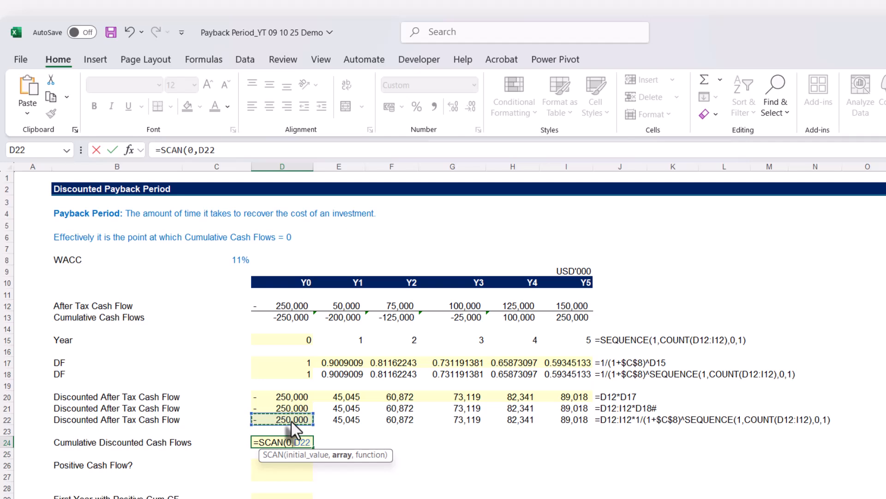
{"action": "type", "text": "#"}
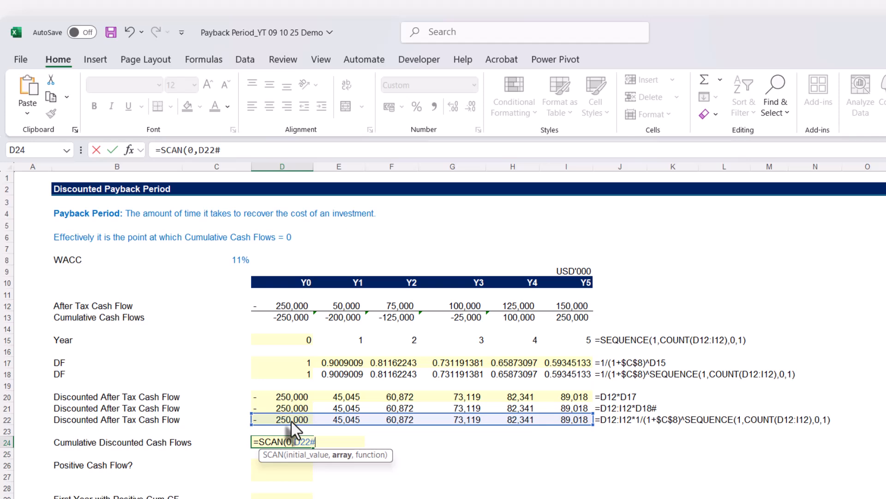
{"action": "type", "text": ",SUM"}
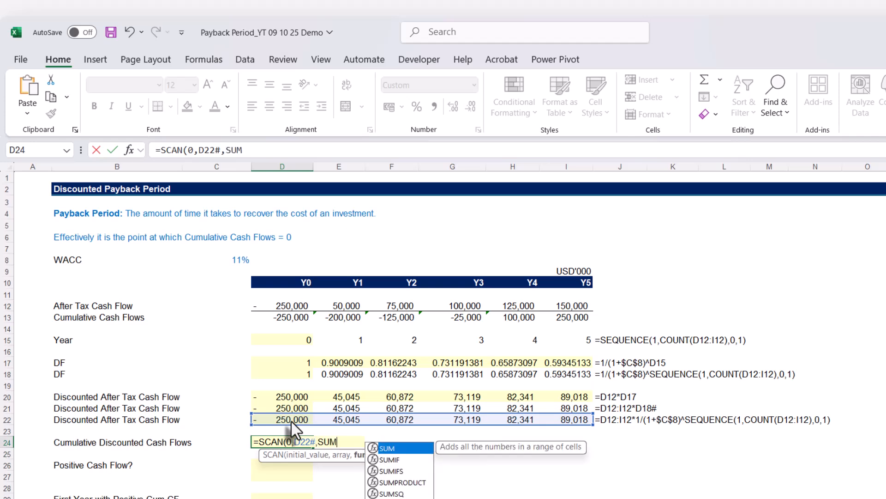
{"action": "type", "text": ")"}
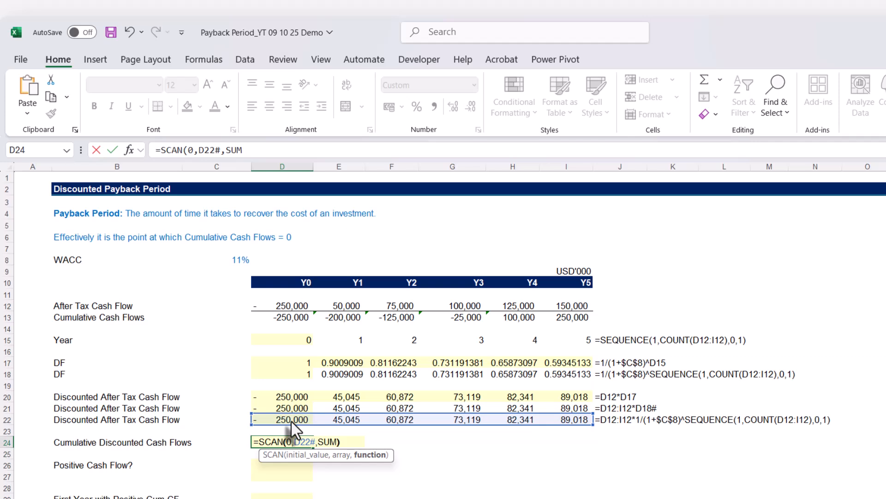
{"action": "key", "text": "Return"}
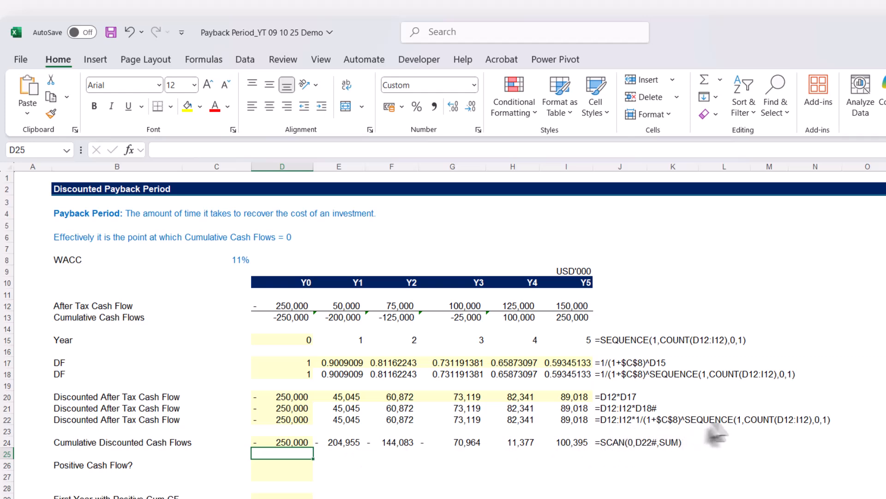
Replace D22# in D24's SCAN formula with D12:I12*1/(1+$C$8)^SEQUENCE(1,COUNT(D12:I12),0,1) copied from D22.
{"action": "left_click", "coordinate": [286, 421]}
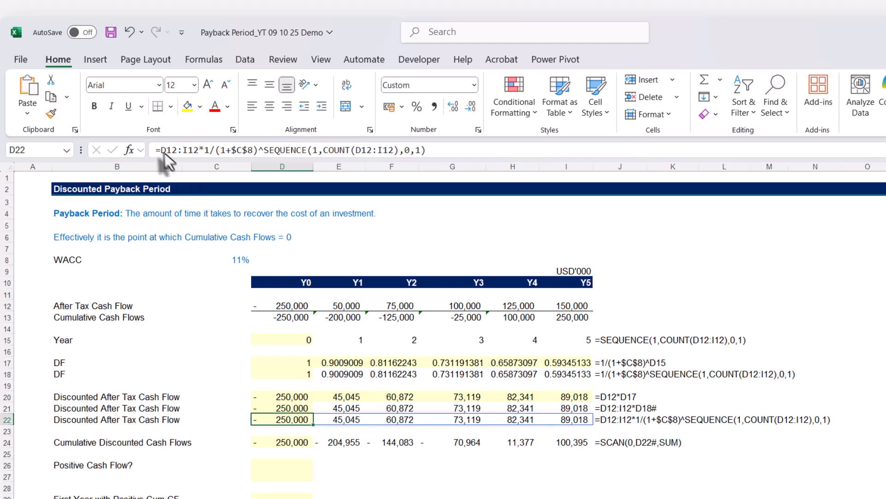
{"action": "left_click_drag", "start_coordinate": [160, 150], "coordinate": [478, 159]}
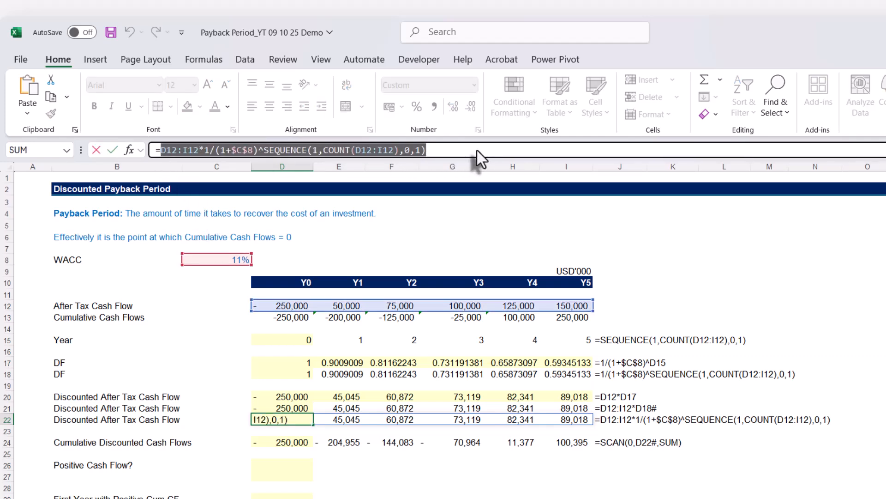
{"action": "key", "text": "Escape"}
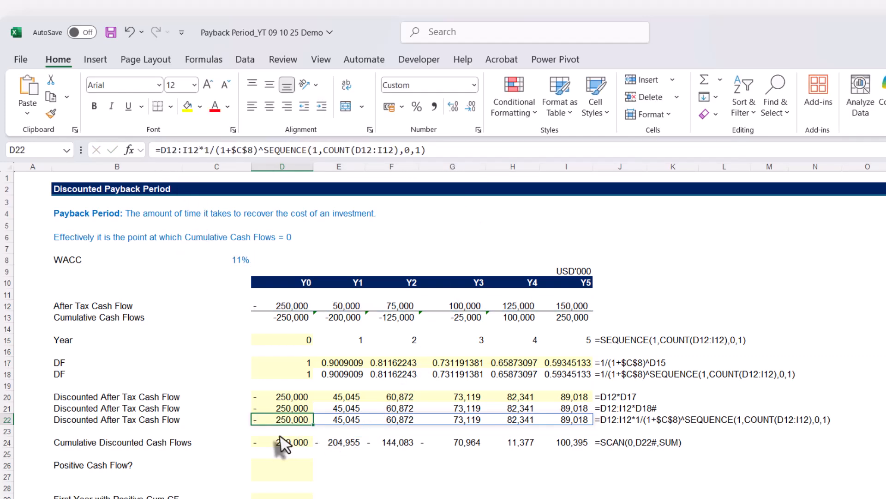
{"action": "left_click", "coordinate": [279, 443]}
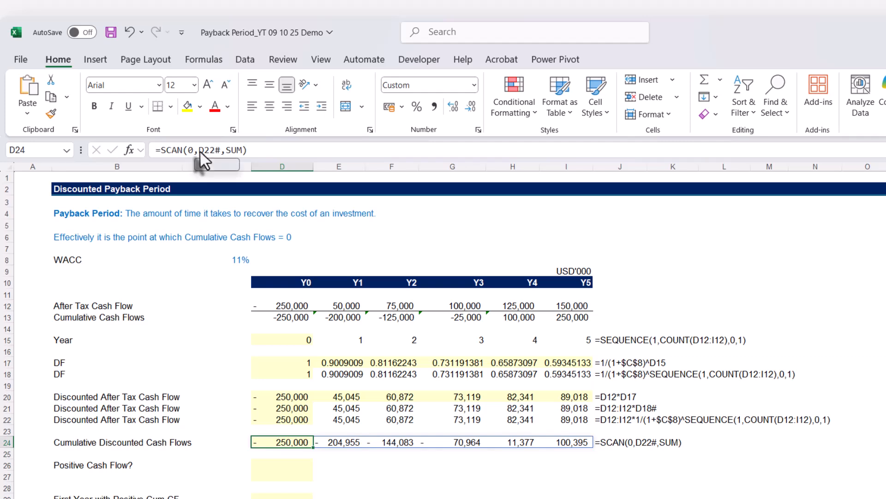
{"action": "double_click", "coordinate": [212, 151]}
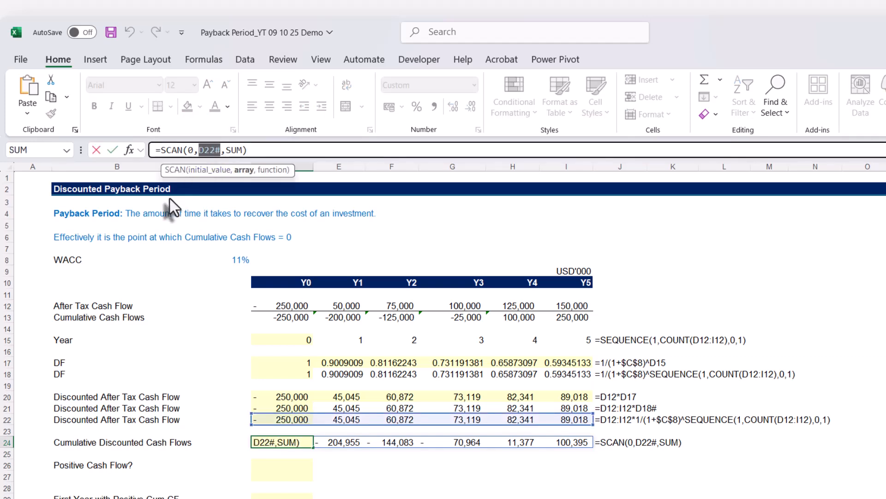
{"action": "key", "text": "ctrl+v"}
{"action": "key", "text": "Return"}
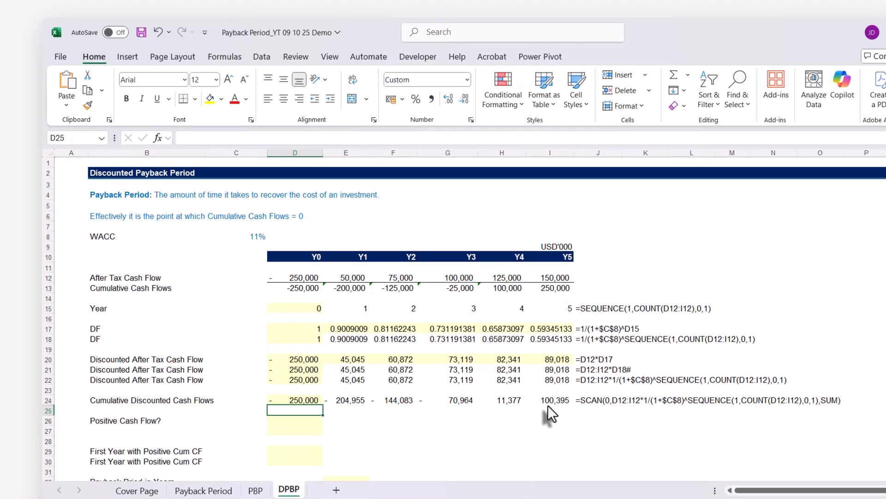
Enter =D24#>0 in D26 for the Positive Cash Flow? test and check its Y4 result against the cumulative value in H24.
{"action": "scroll", "coordinate": [501, 420], "scroll_direction": "down", "scroll_amount": 2}
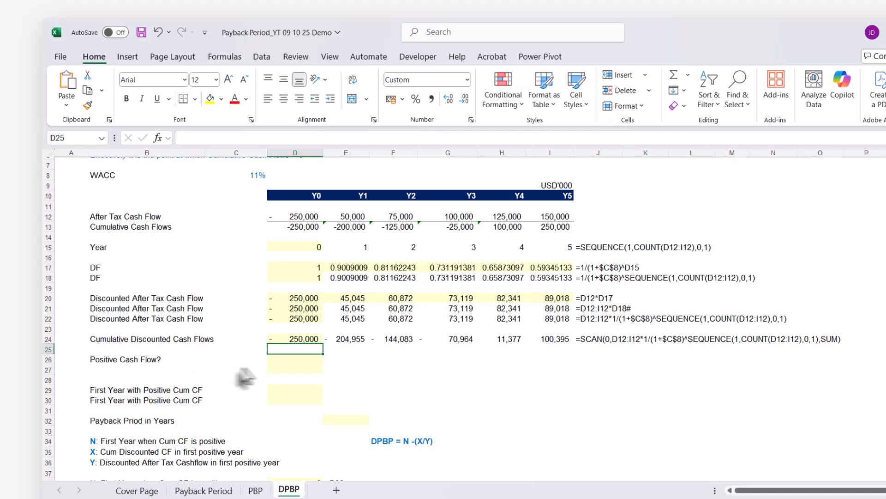
{"action": "left_click", "coordinate": [280, 361]}
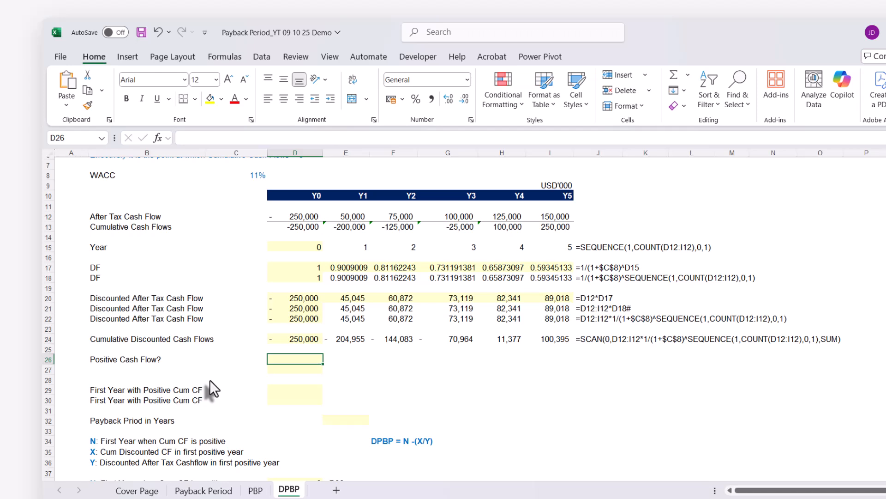
{"action": "type", "text": "="}
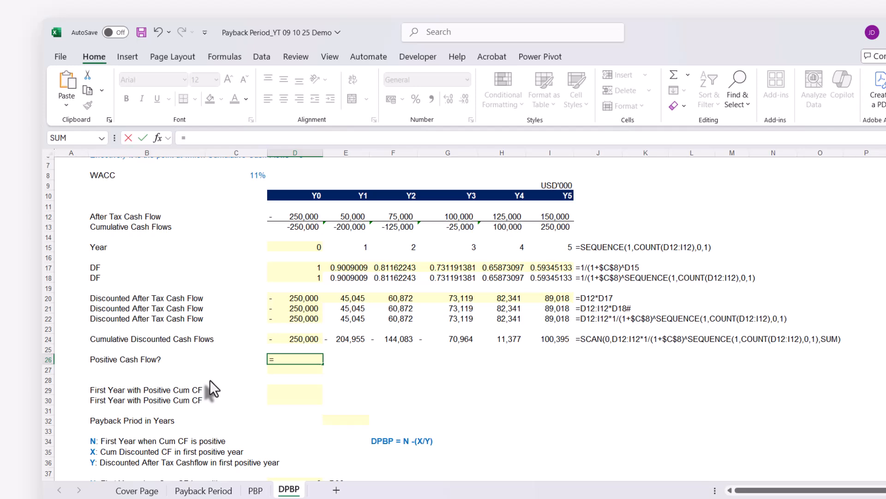
{"action": "left_click", "coordinate": [284, 344]}
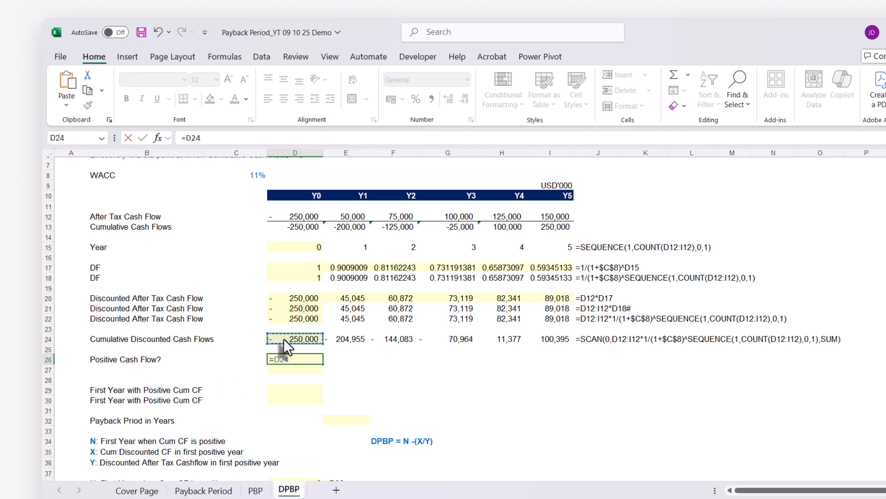
{"action": "type", "text": "#>0"}
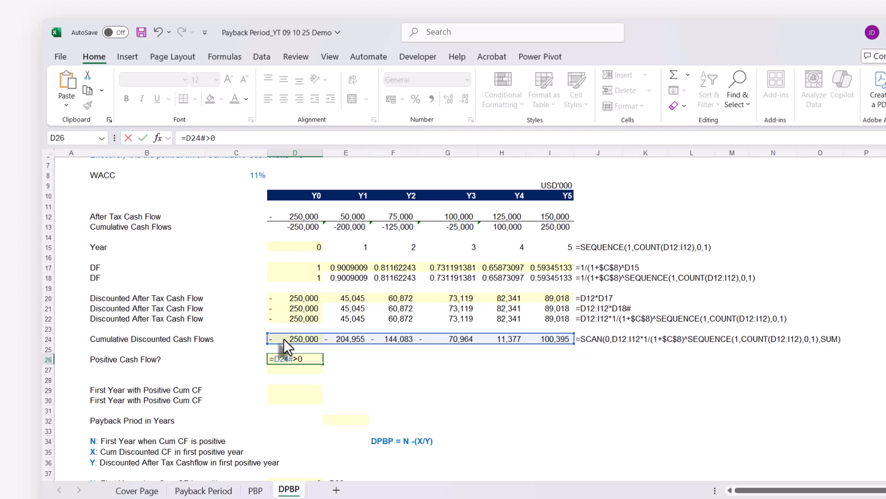
{"action": "key", "text": "Return"}
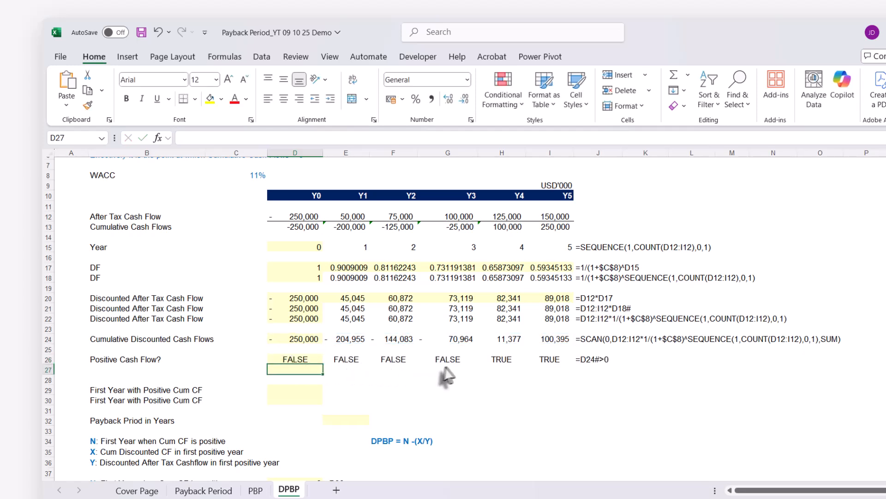
{"action": "left_click", "coordinate": [498, 358]}
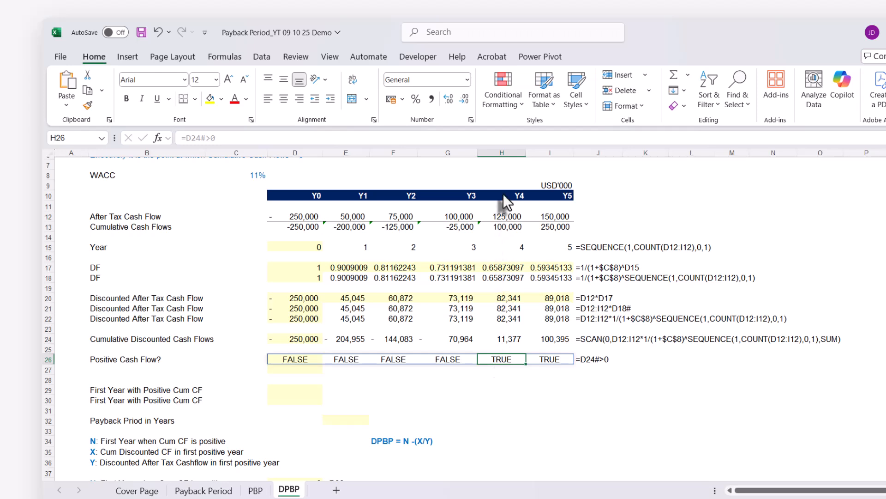
{"action": "left_click", "coordinate": [493, 340]}
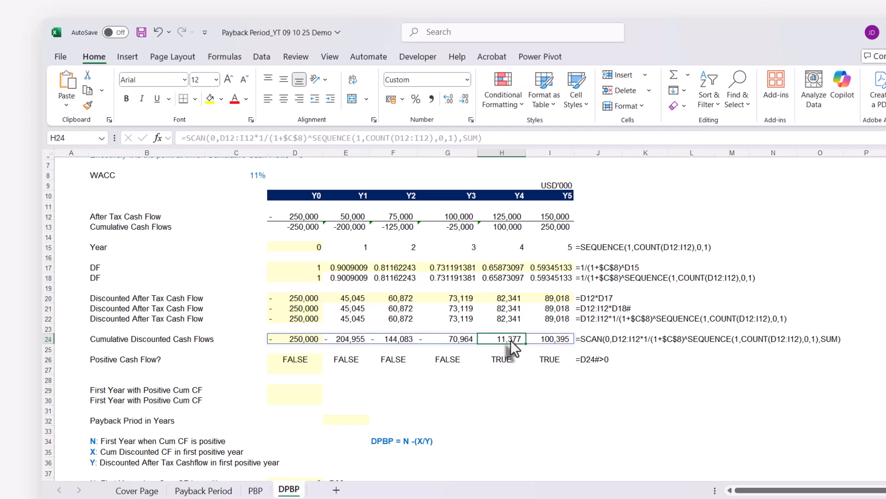
{"action": "left_click", "coordinate": [503, 361]}
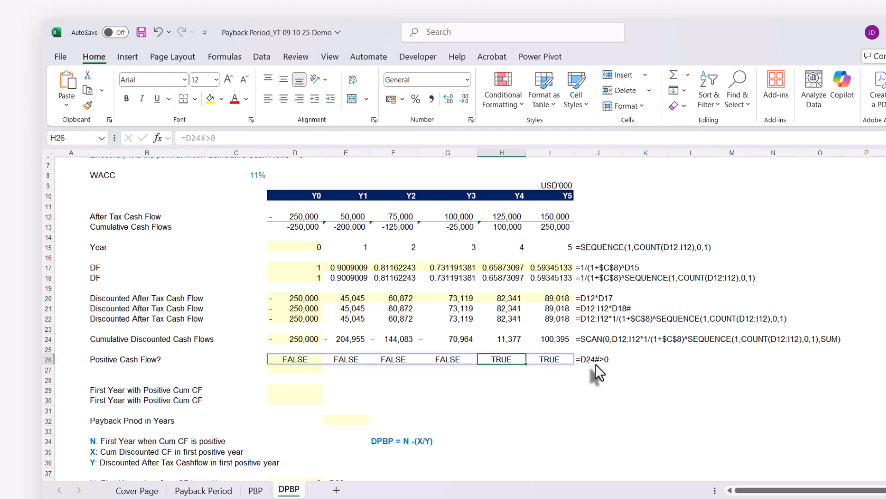
Replace D24# in D26's formula with SCAN(0,D12:I12*1/(1+$C$8)^SEQUENCE(1,COUNT(D12:I12),0,1),SUM) copied from D24, and select the After Tax Cash Flow range D12:I12.
{"action": "left_click", "coordinate": [302, 338]}
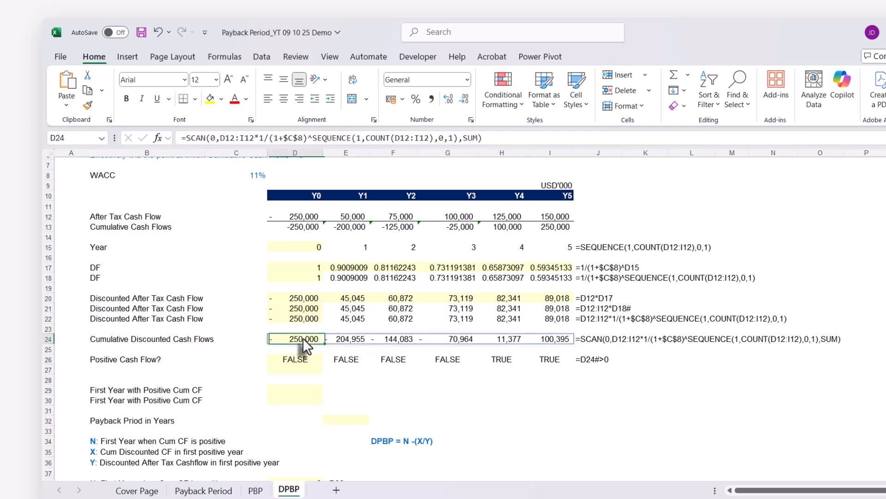
{"action": "left_click", "coordinate": [188, 138]}
{"action": "left_click_drag", "start_coordinate": [188, 138], "coordinate": [561, 144]}
{"action": "key", "text": "ctrl+c"}
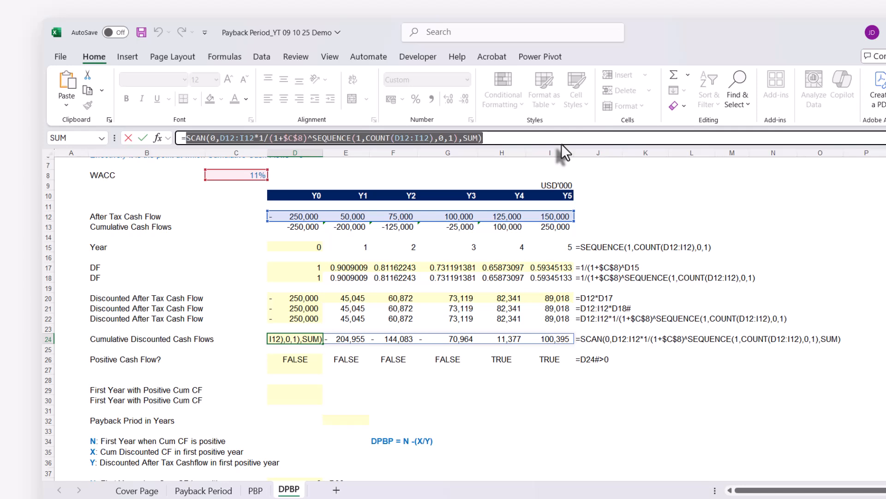
{"action": "type", "text": "`"}
{"action": "key", "text": "Escape"}
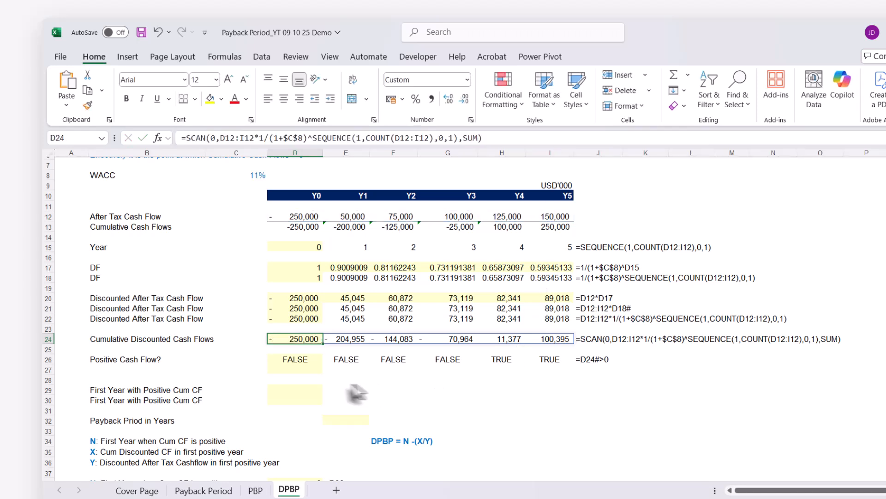
{"action": "left_click", "coordinate": [295, 359]}
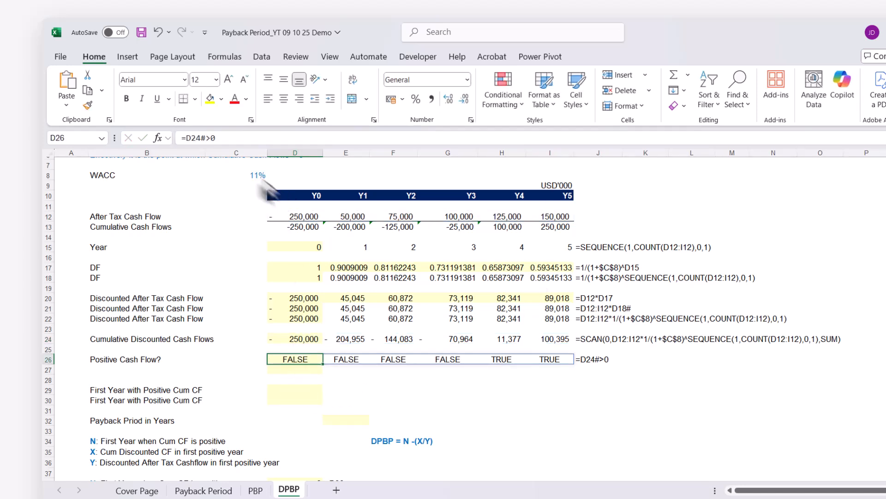
{"action": "left_click_drag", "start_coordinate": [185, 138], "coordinate": [207, 138]}
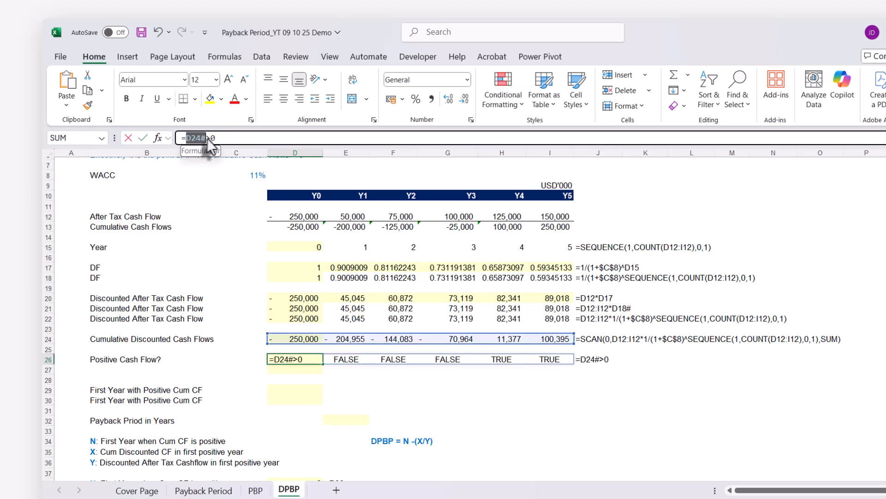
{"action": "key", "text": "ctrl+v"}
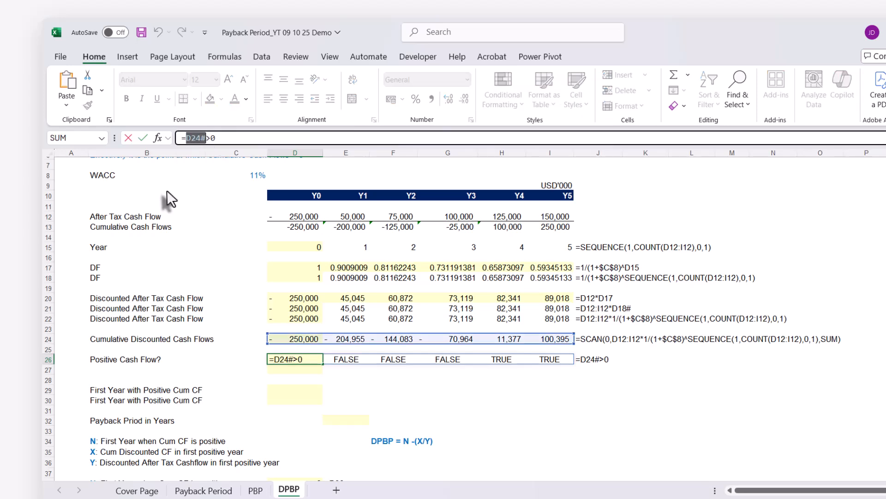
{"action": "key", "text": "Return"}
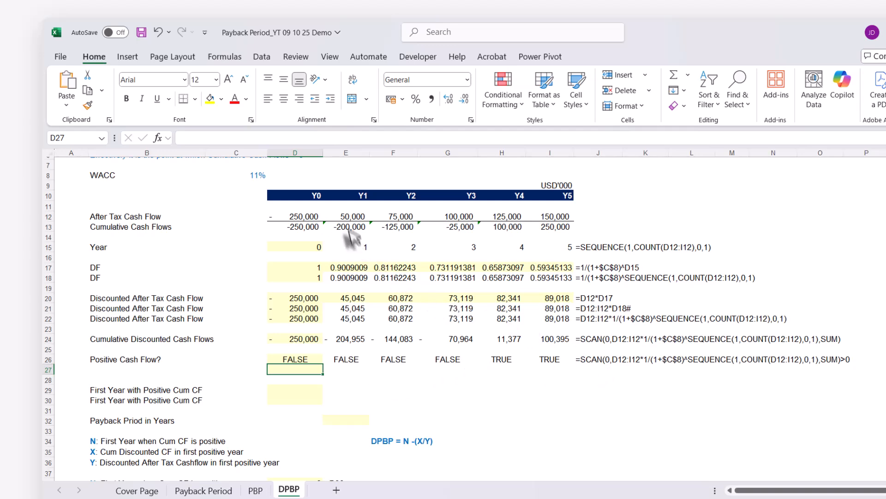
{"action": "scroll", "coordinate": [269, 252], "scroll_direction": "up", "scroll_amount": 1}
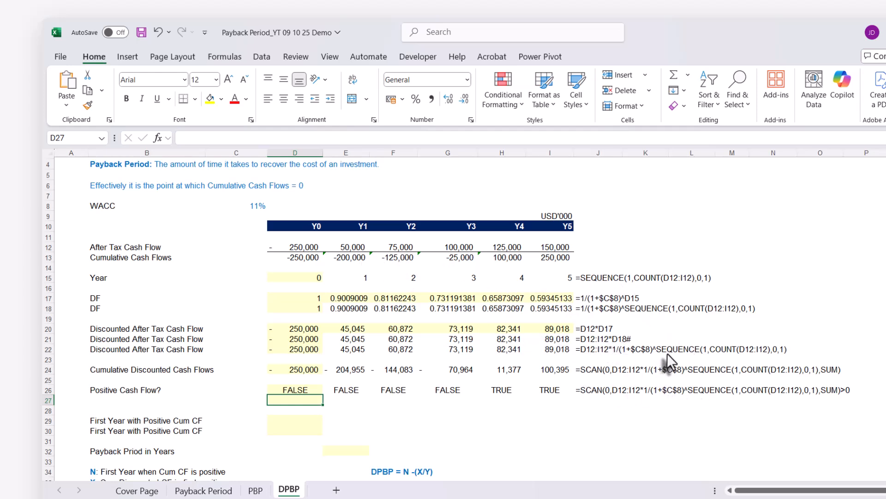
{"action": "left_click_drag", "start_coordinate": [302, 247], "coordinate": [530, 240]}
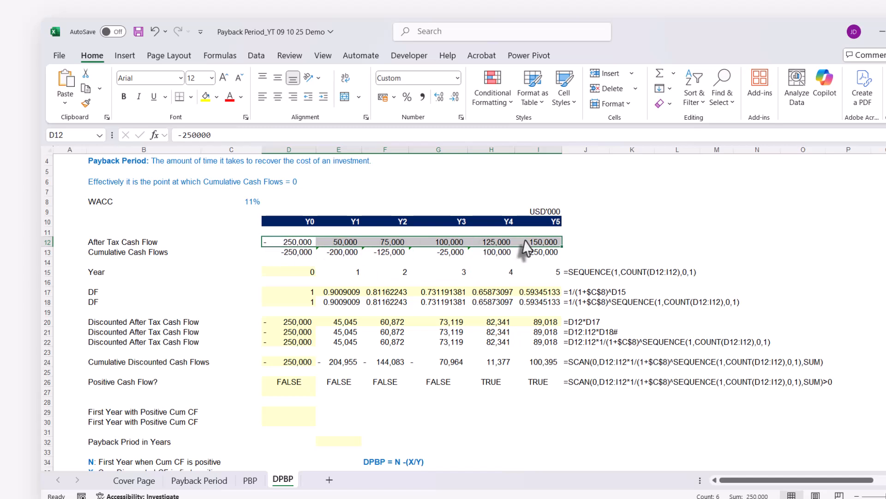
Enter =MATCH(TRUE,D26#,0) in D29 to find the First Year with Positive Cum CF.
{"action": "left_click", "coordinate": [253, 203]}
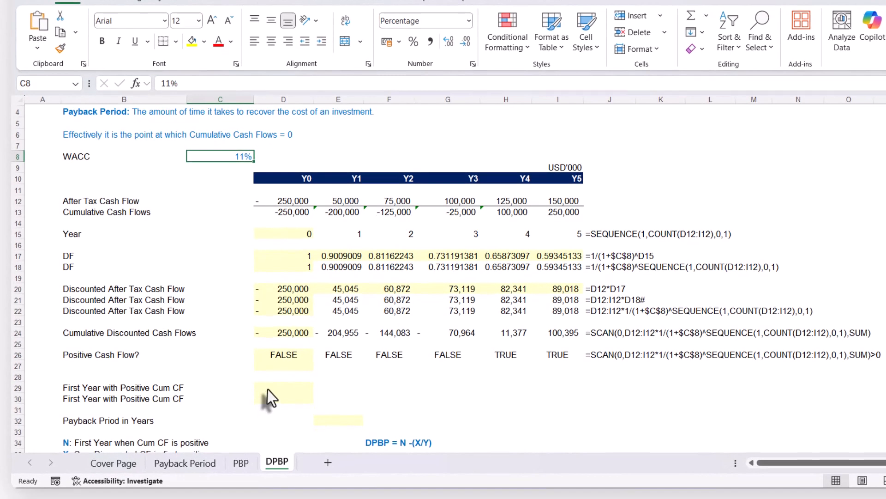
{"action": "left_click", "coordinate": [267, 388]}
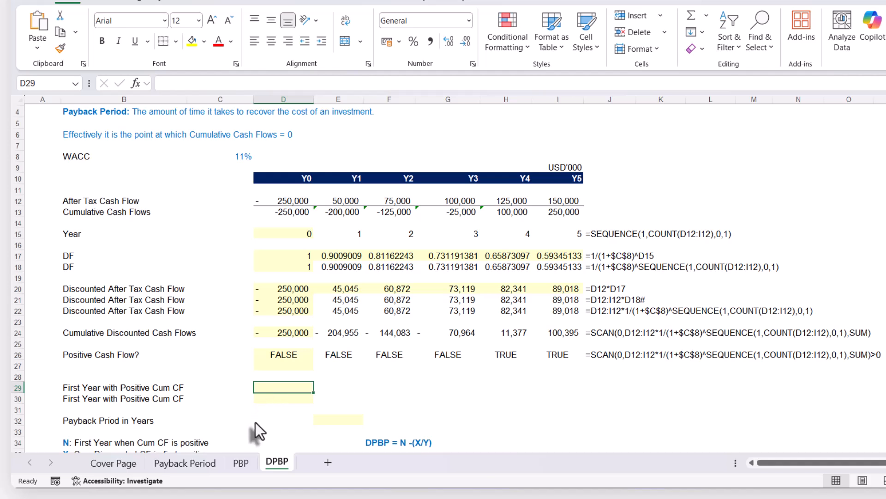
{"action": "type", "text": "=ma"}
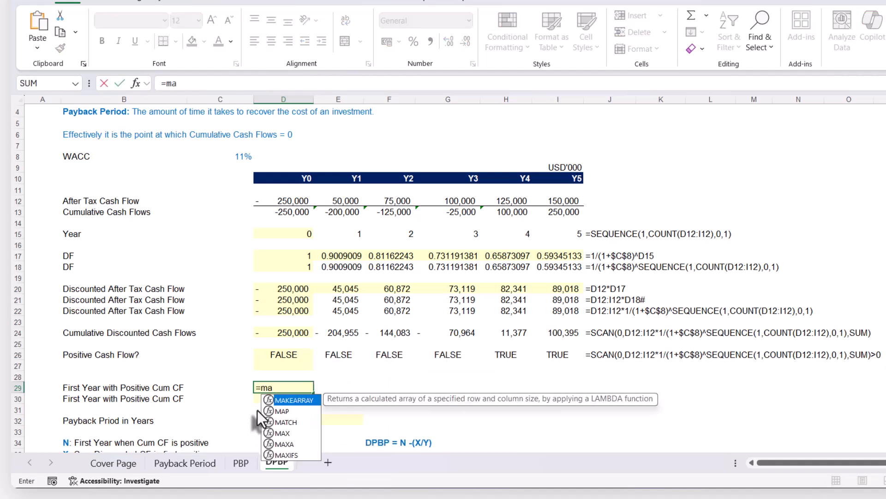
{"action": "type", "text": "tch"}
{"action": "key", "text": "Tab"}
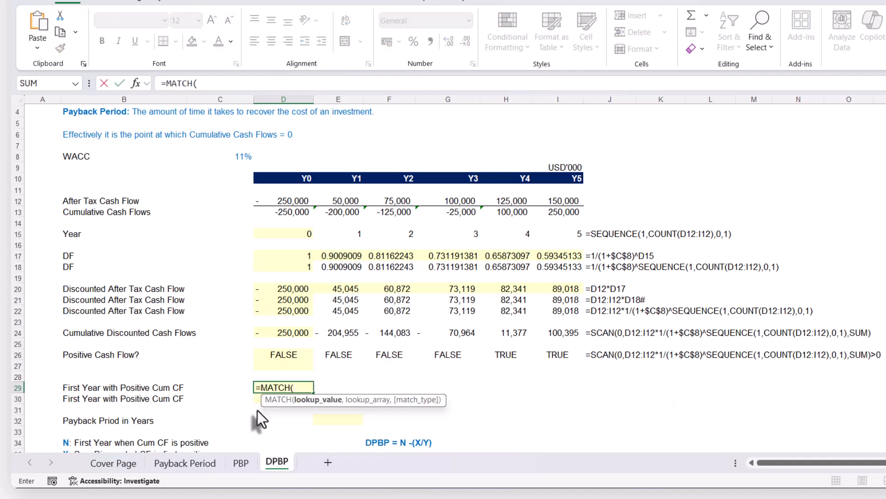
{"action": "type", "text": "TRUE"}
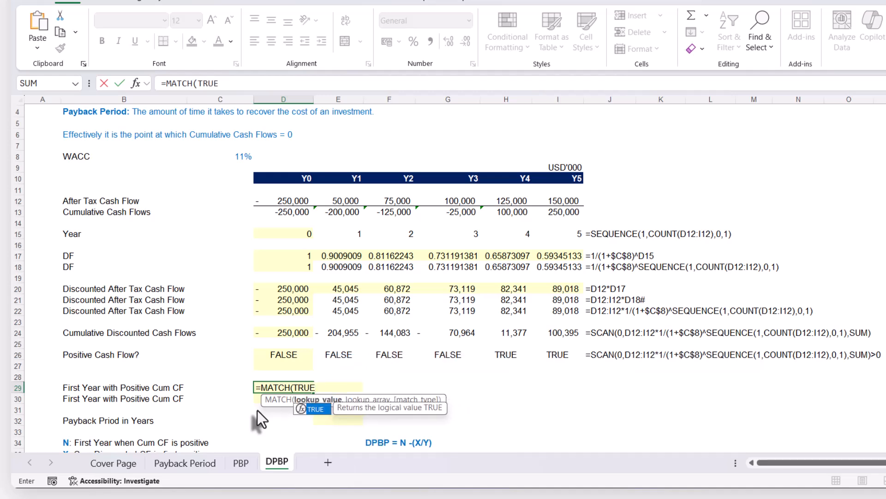
{"action": "type", "text": ","}
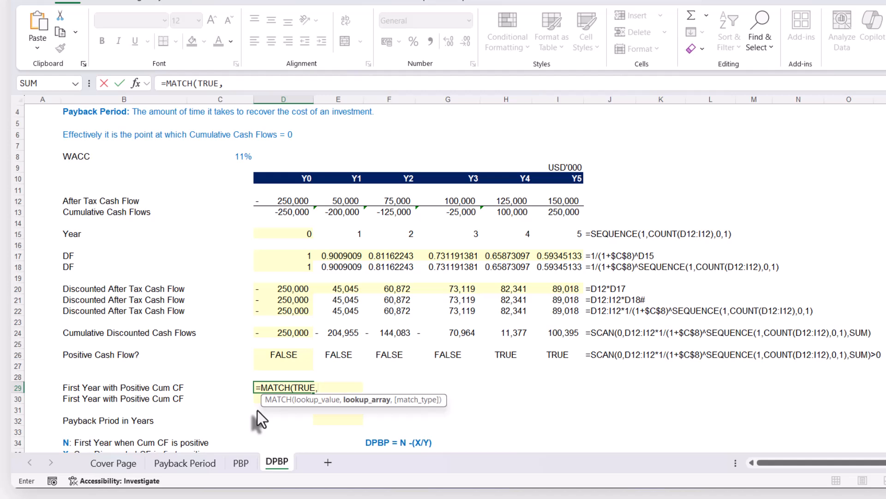
{"action": "left_click", "coordinate": [288, 354]}
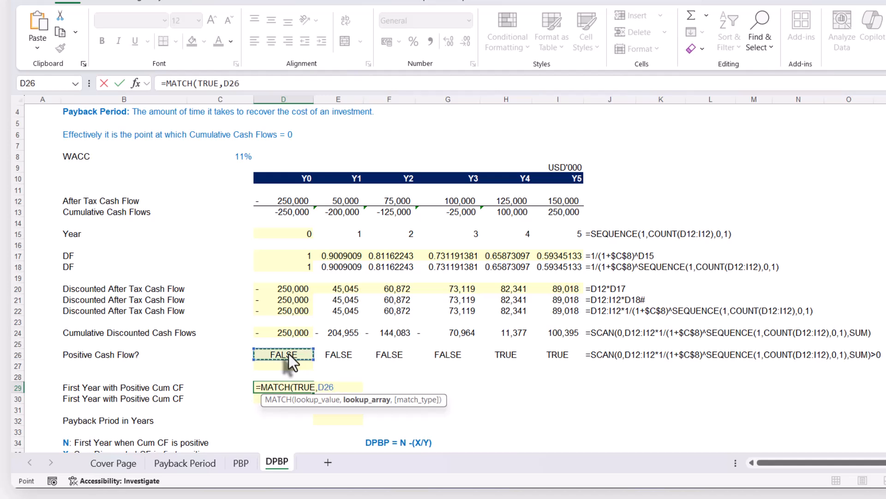
{"action": "type", "text": "#,"}
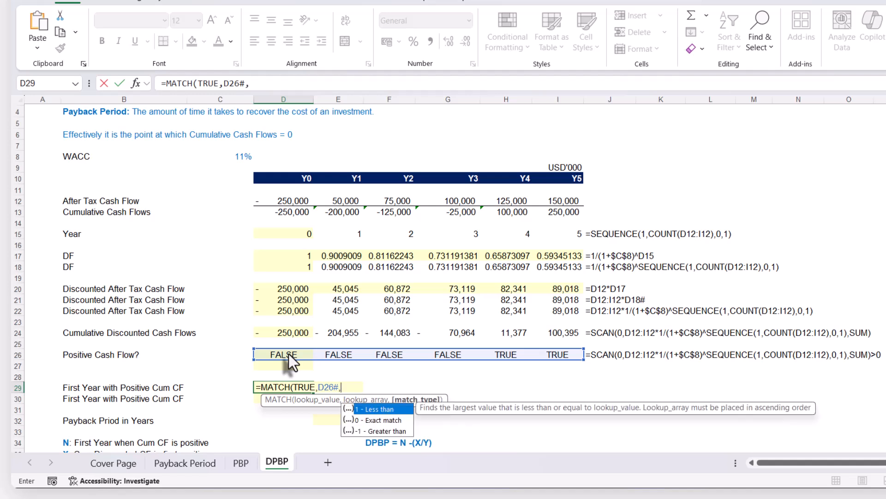
{"action": "key", "text": "Down"}
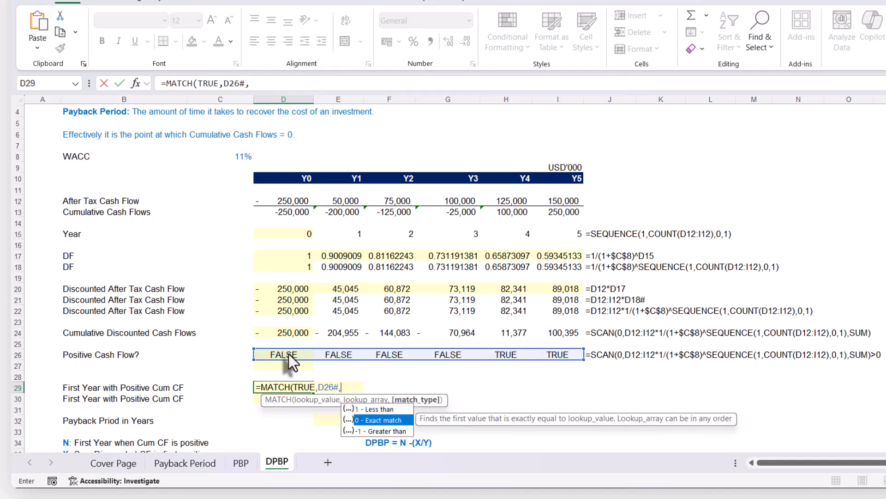
{"action": "type", "text": "0"}
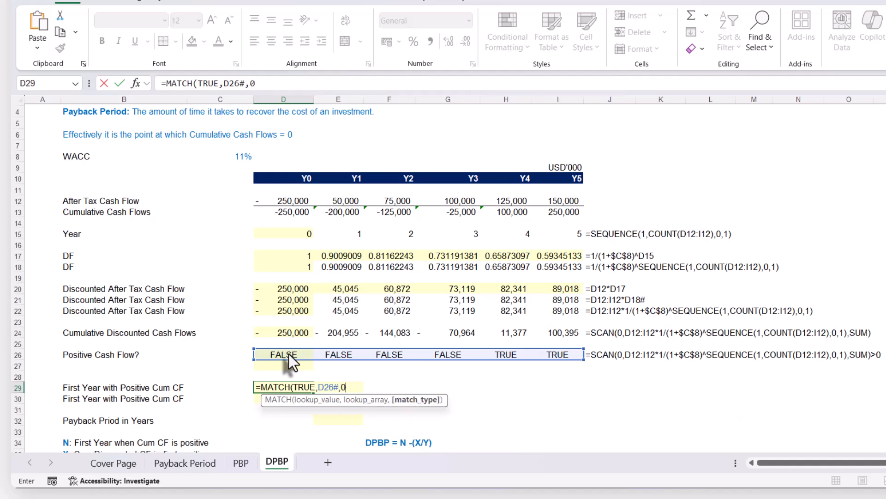
{"action": "type", "text": ")"}
{"action": "key", "text": "Return"}
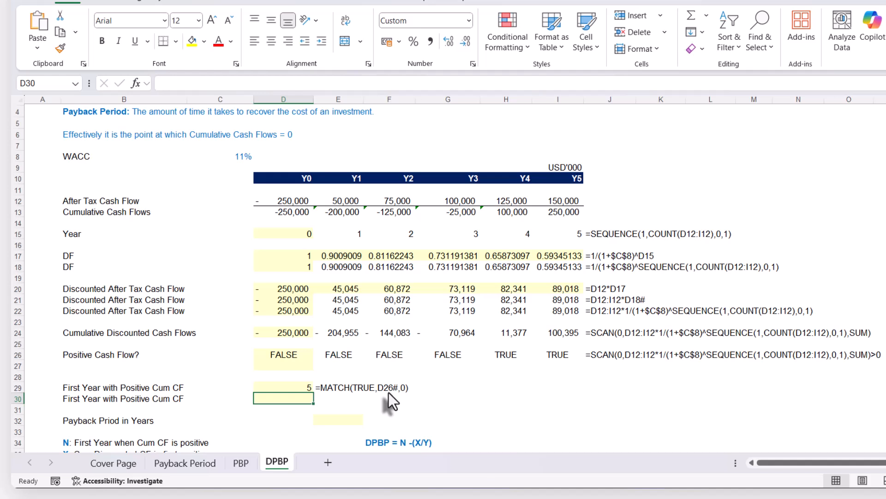
Replace D26# in D29's MATCH formula with SCAN(0,D12:I12*1/(1+$C$8)^SEQUENCE(1,COUNT(D12:I12),0,1),SUM)>0 copied from D26.
{"action": "left_click", "coordinate": [275, 354]}
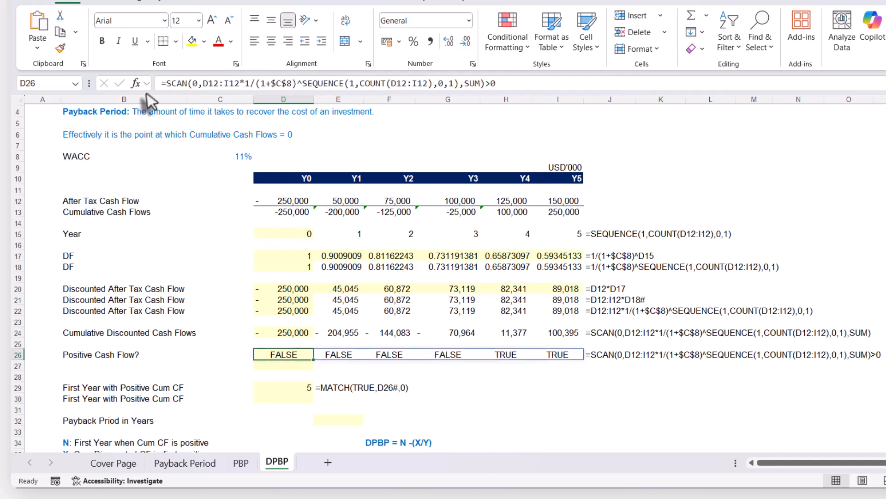
{"action": "left_click_drag", "start_coordinate": [166, 84], "coordinate": [533, 93]}
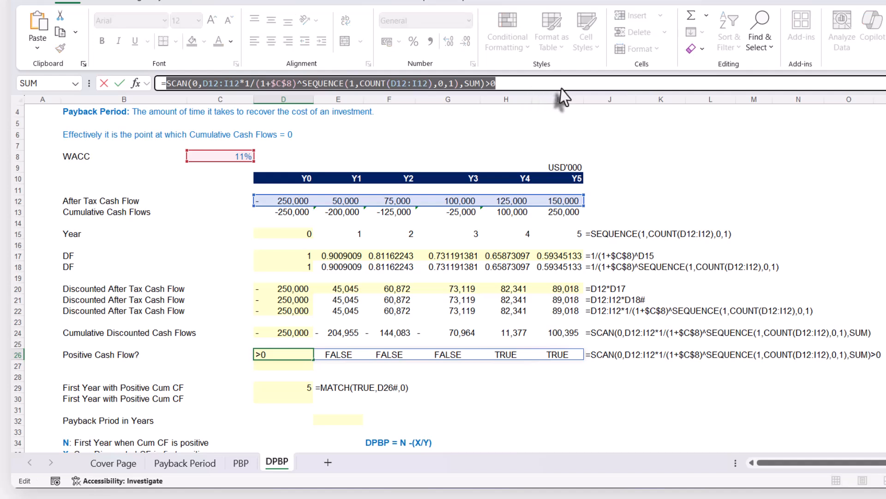
{"action": "key", "text": "Escape"}
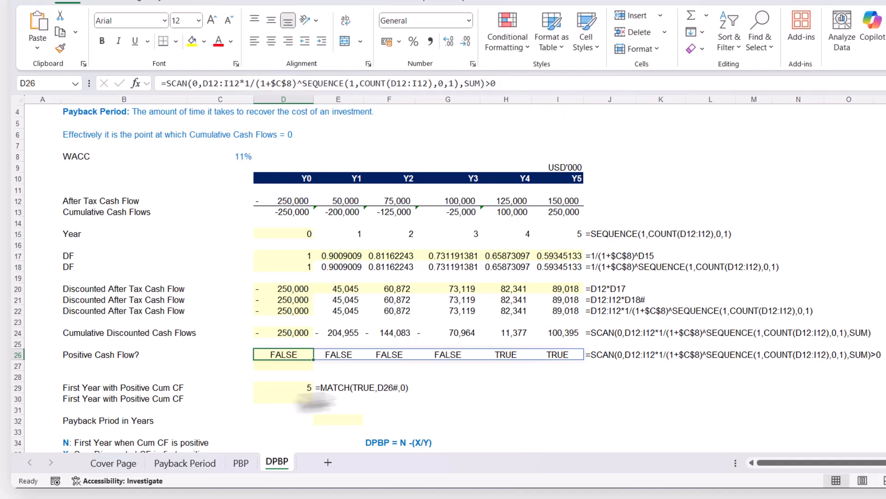
{"action": "left_click", "coordinate": [271, 391]}
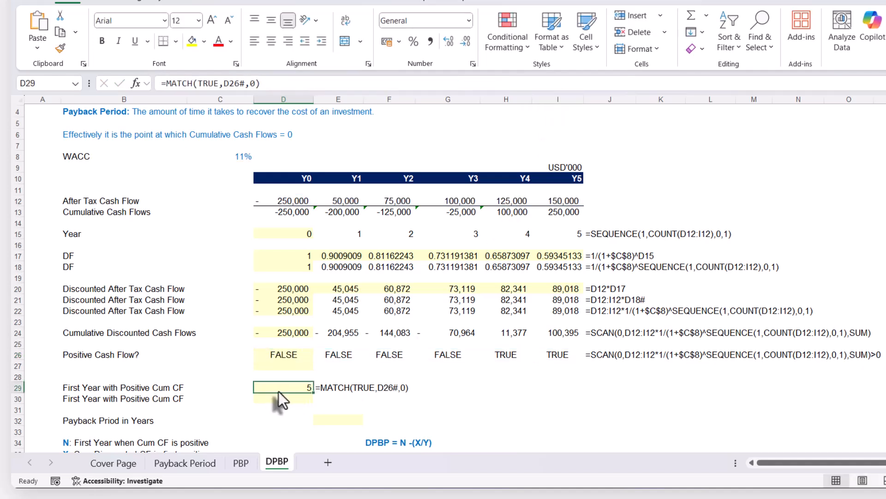
{"action": "left_click", "coordinate": [226, 82]}
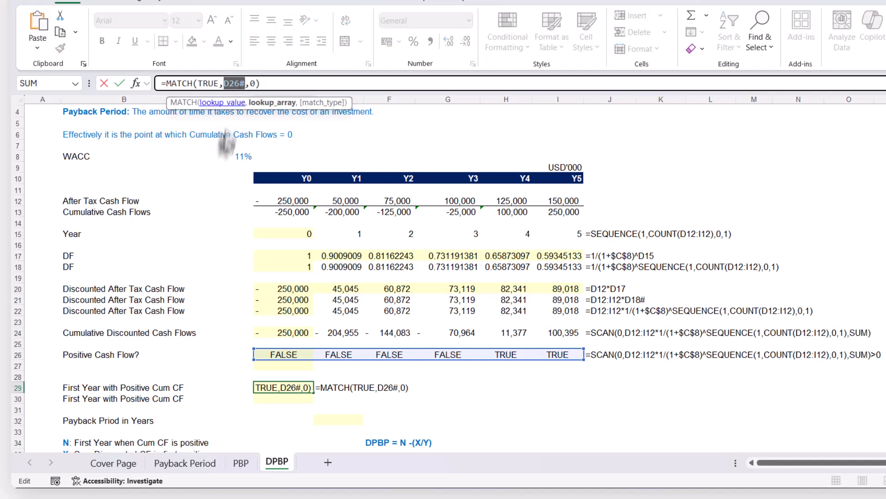
{"action": "key", "text": "ctrl+v"}
{"action": "key", "text": "Return"}
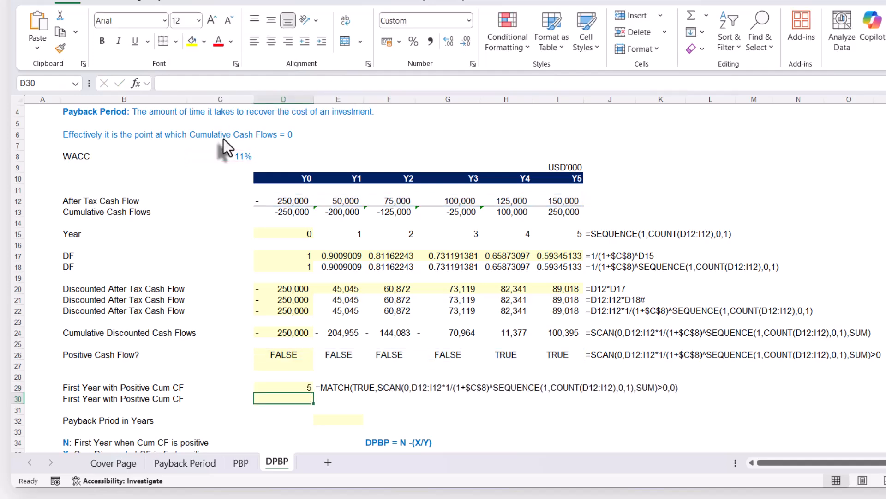
Append -1 to D29's MATCH formula so the first positive year is counted from Y0.
{"action": "scroll", "coordinate": [333, 400], "scroll_direction": "down", "scroll_amount": 1}
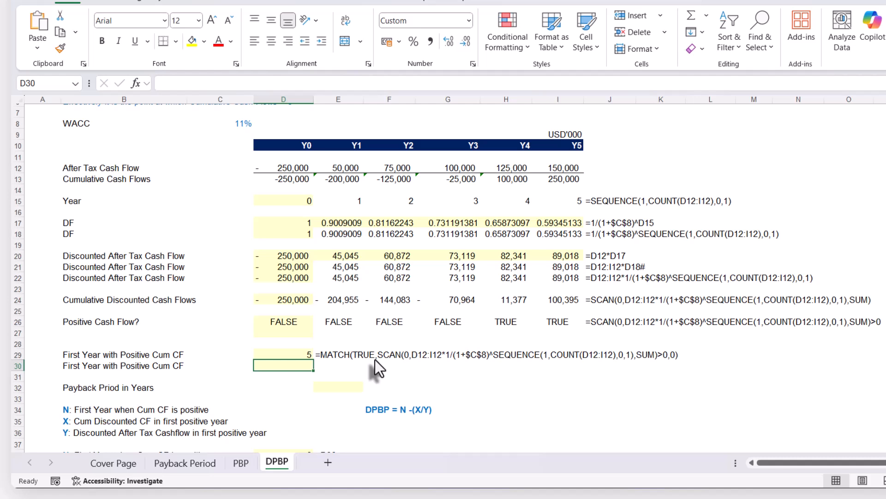
{"action": "left_click", "coordinate": [298, 354]}
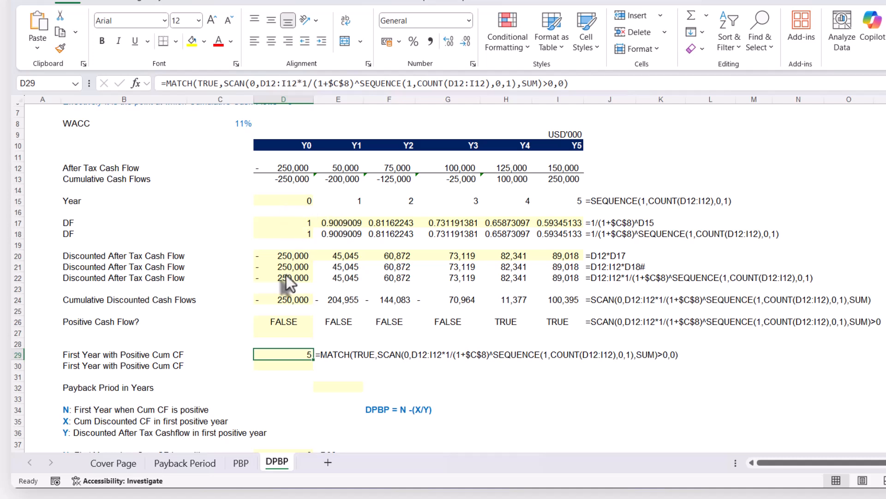
{"action": "left_click", "coordinate": [572, 83]}
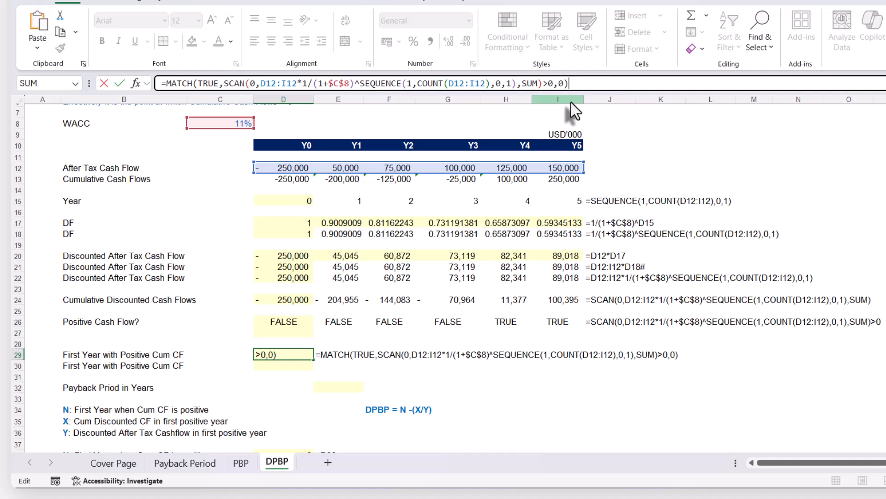
{"action": "type", "text": "-1"}
{"action": "key", "text": "Return"}
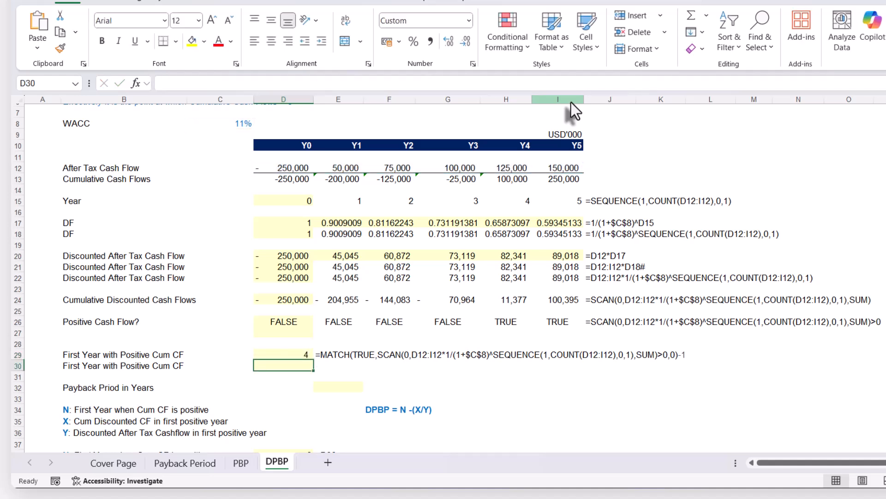
{"action": "left_click", "coordinate": [285, 353]}
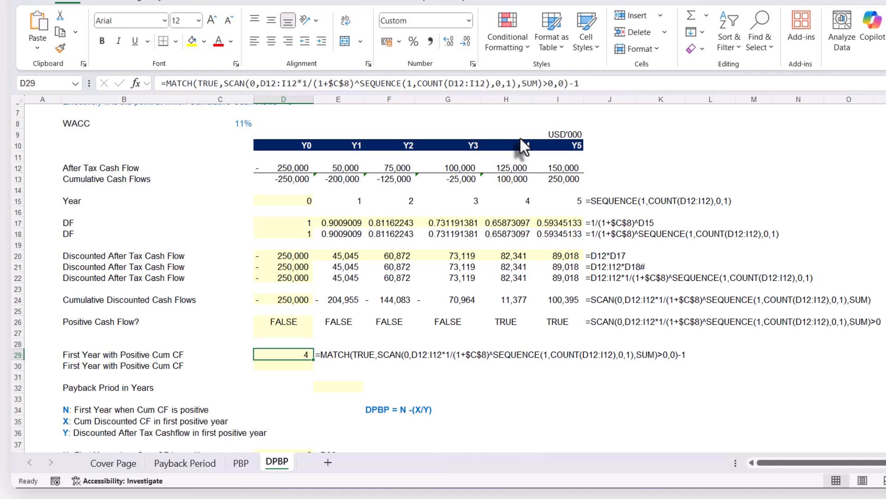
Enter =D29-H24/H22 in E32 to calculate the discounted payback period in years.
{"action": "left_click", "coordinate": [514, 300]}
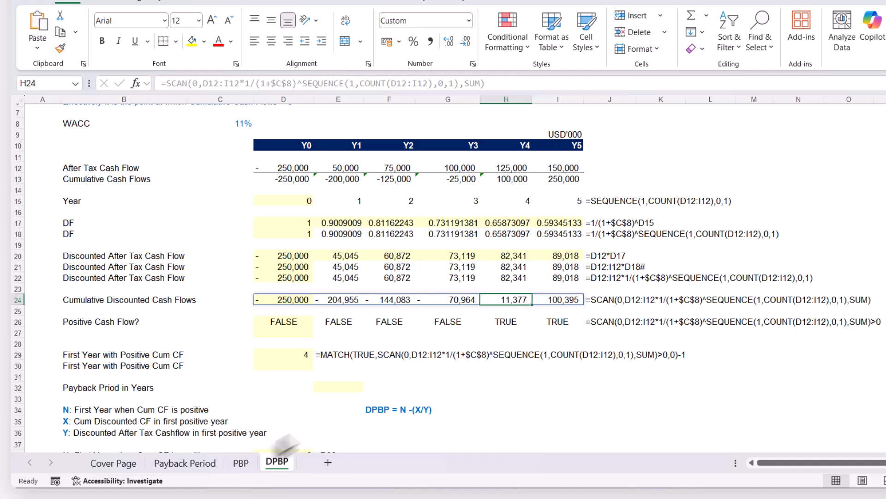
{"action": "left_click", "coordinate": [339, 385]}
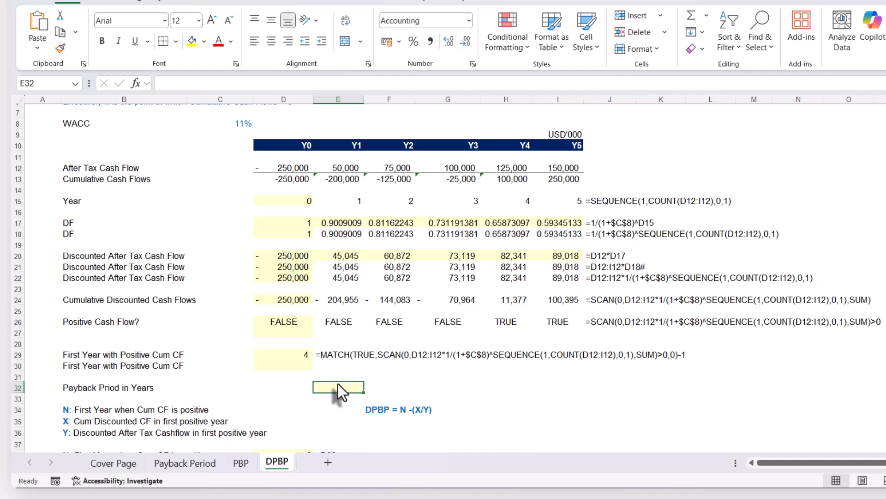
{"action": "type", "text": "="}
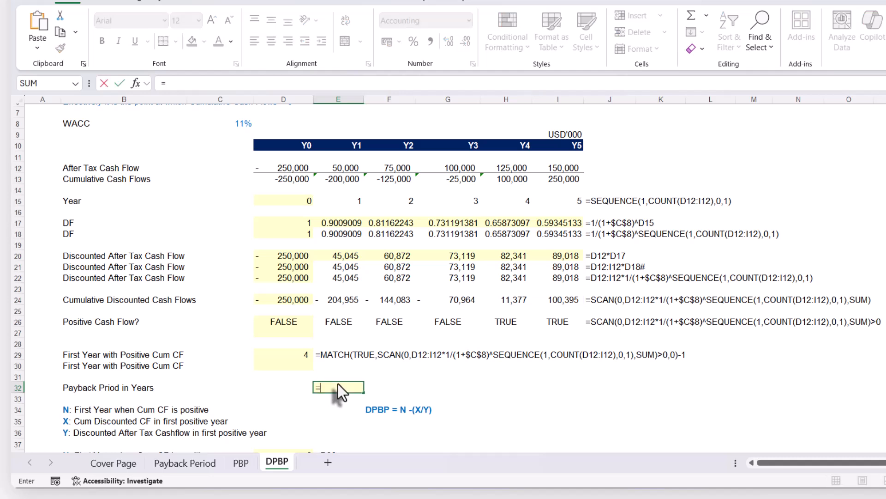
{"action": "left_click", "coordinate": [291, 354]}
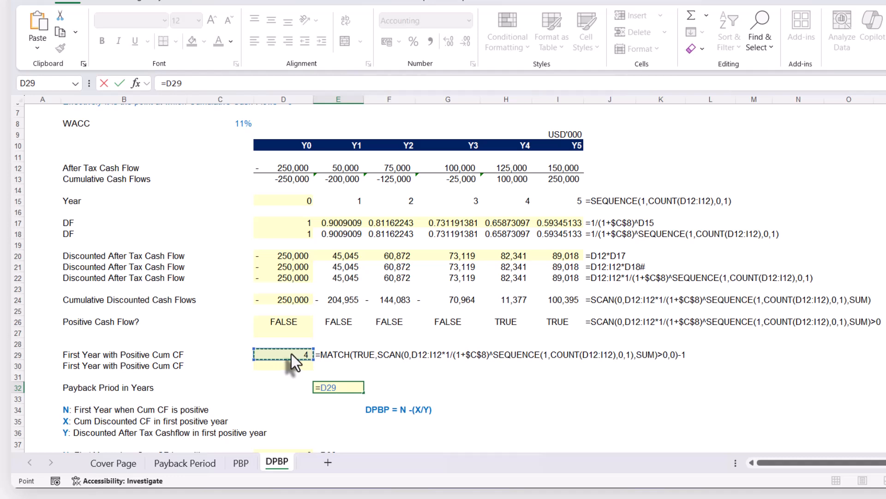
{"action": "type", "text": "-"}
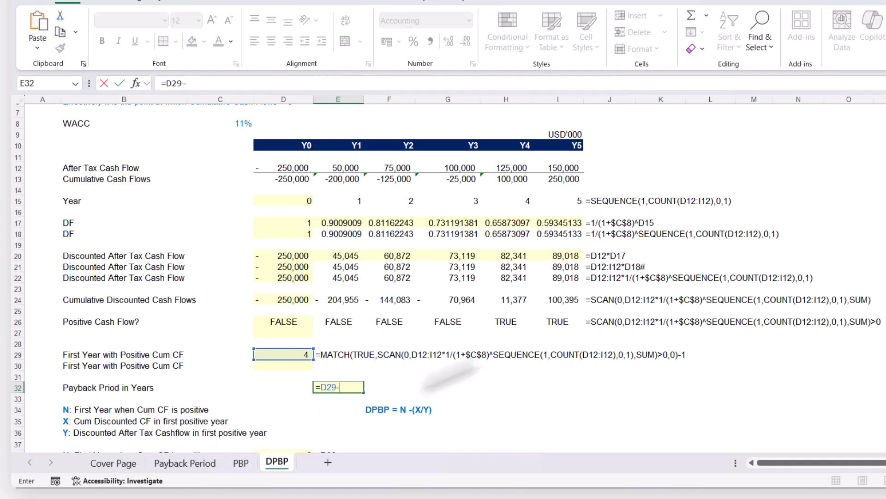
{"action": "left_click", "coordinate": [508, 301]}
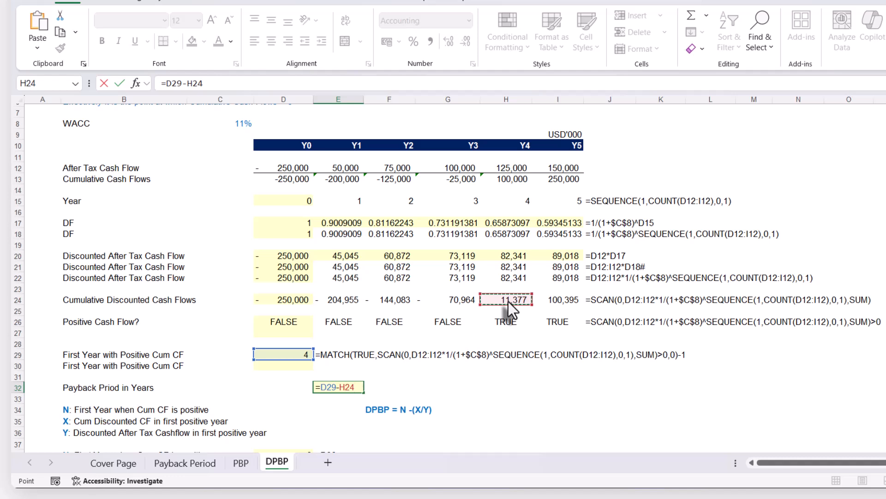
{"action": "type", "text": "/"}
{"action": "left_click", "coordinate": [507, 277]}
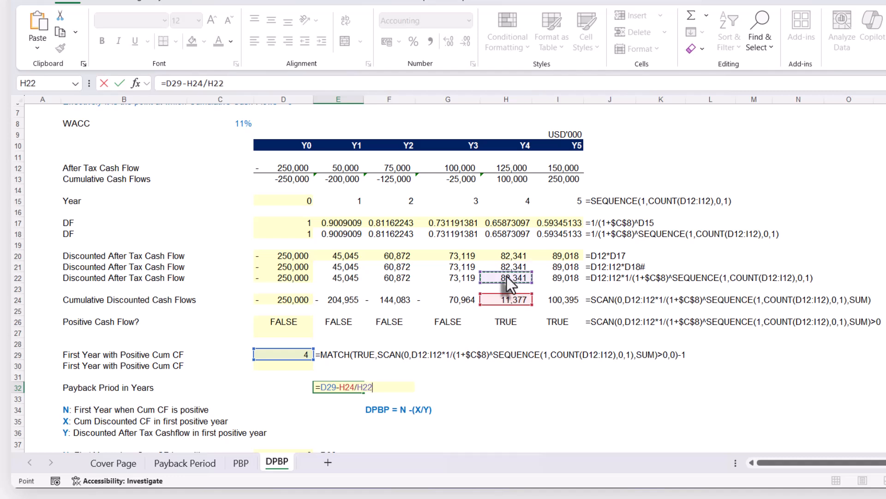
{"action": "key", "text": "Return"}
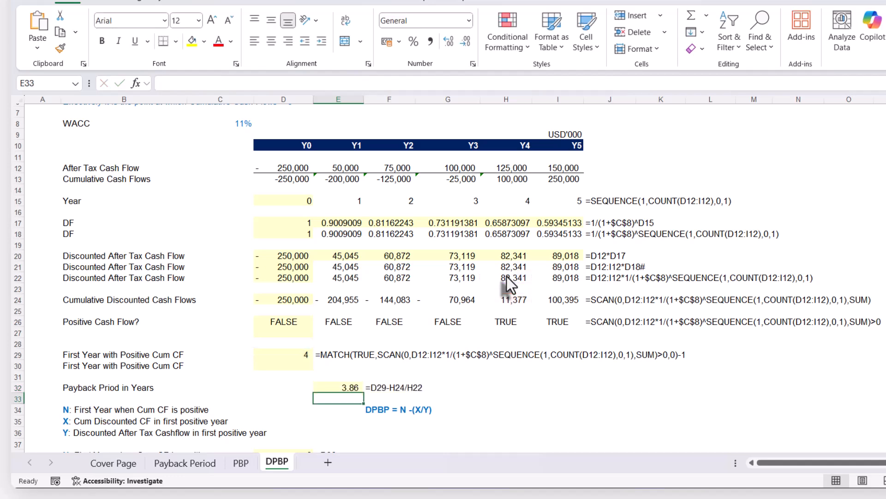
Compare the discounted payback period in E32 with the payback period on the PBP sheet, and return to DPBP.
{"action": "scroll", "coordinate": [478, 381], "scroll_direction": "down", "scroll_amount": 1}
{"action": "left_click", "coordinate": [344, 357]}
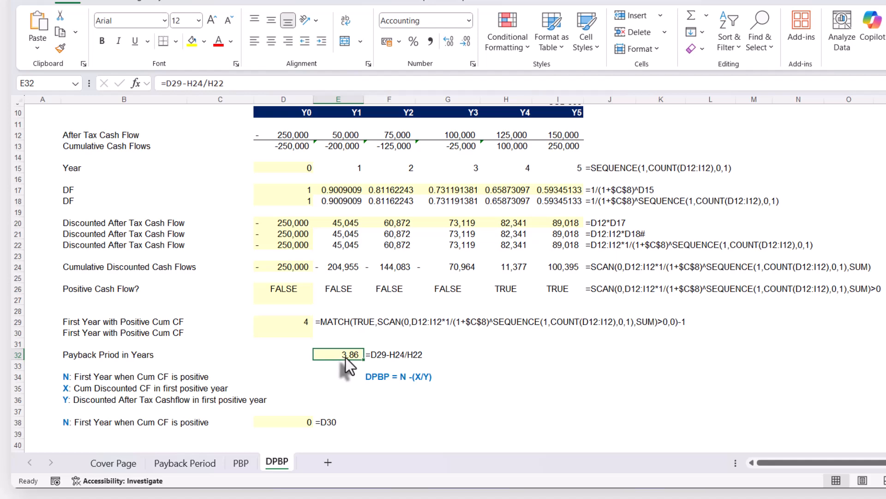
{"action": "left_click", "coordinate": [241, 462]}
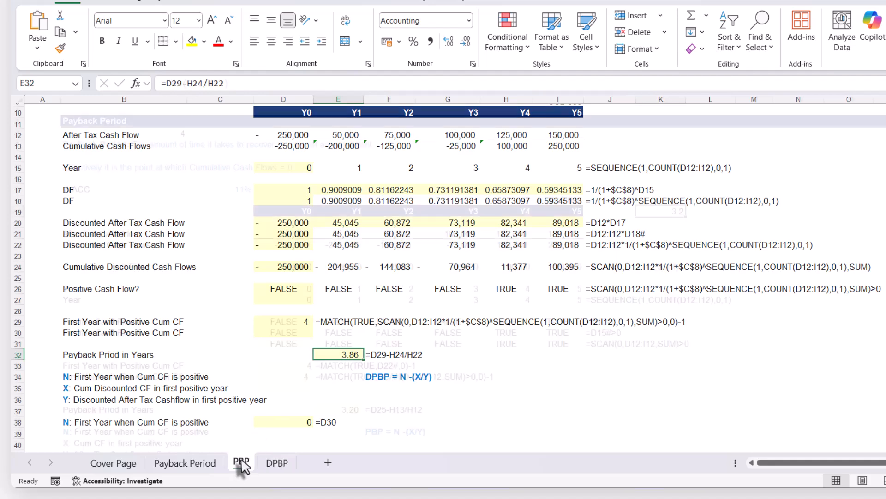
{"action": "left_click", "coordinate": [277, 463]}
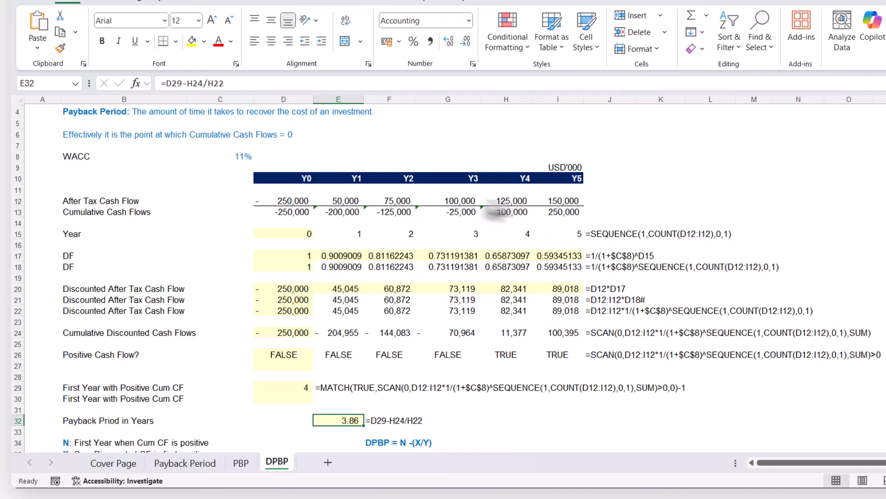
Enter =D29 in D38 as N, the first year when the cumulative cash flow is positive.
{"action": "scroll", "coordinate": [367, 383], "scroll_direction": "down", "scroll_amount": 2}
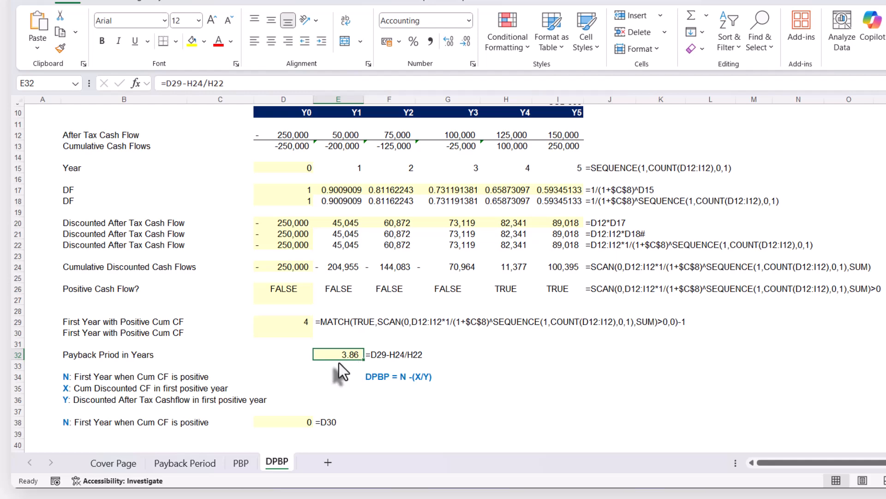
{"action": "scroll", "coordinate": [346, 360], "scroll_direction": "down", "scroll_amount": 1}
{"action": "left_click", "coordinate": [277, 392]}
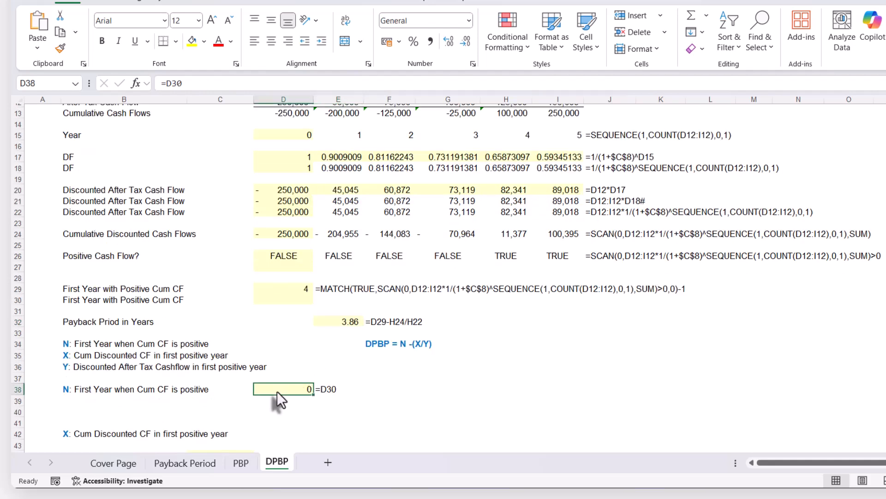
{"action": "type", "text": "="}
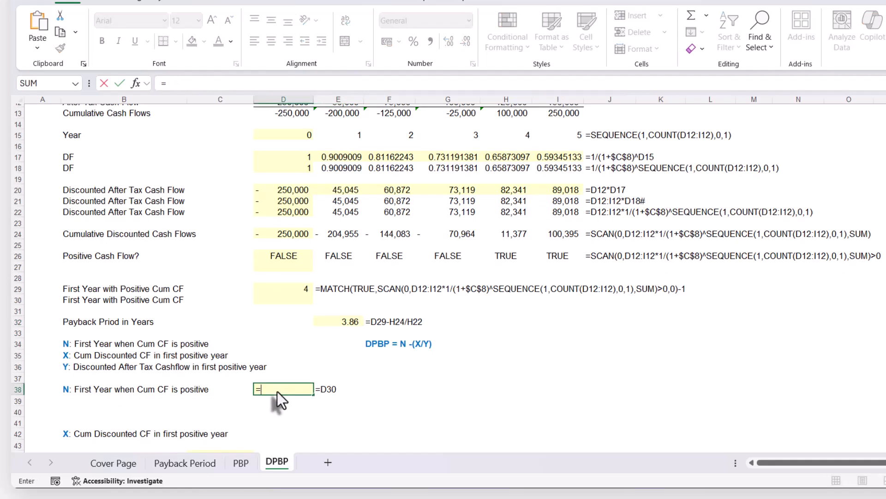
{"action": "left_click", "coordinate": [284, 294]}
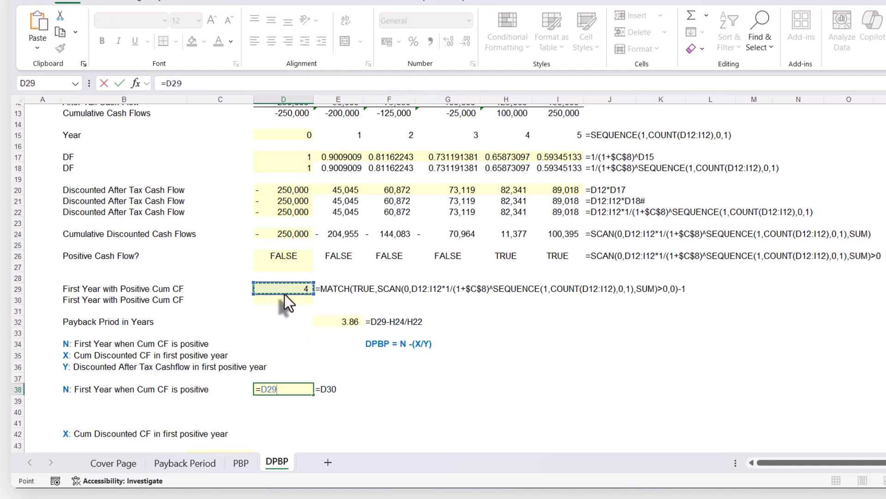
{"action": "key", "text": "Return"}
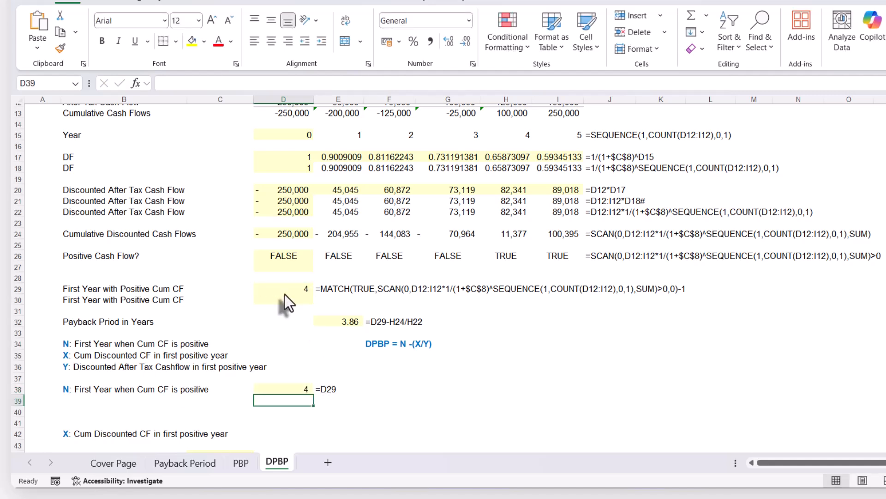
{"action": "left_click", "coordinate": [283, 389]}
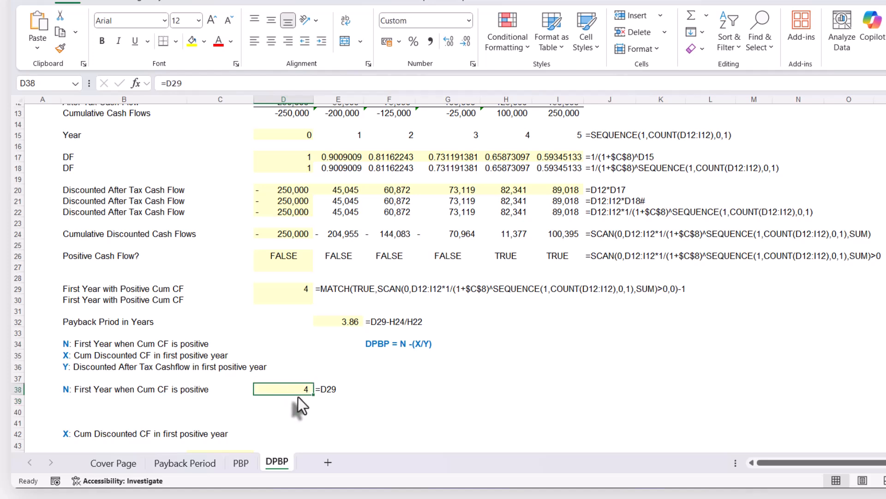
Enter =INDEX(D24#,0,D29) in C44 to look up X, the cumulative discounted cash flow in the first positive year.
{"action": "scroll", "coordinate": [298, 398], "scroll_direction": "down", "scroll_amount": 2}
{"action": "left_click", "coordinate": [246, 392]}
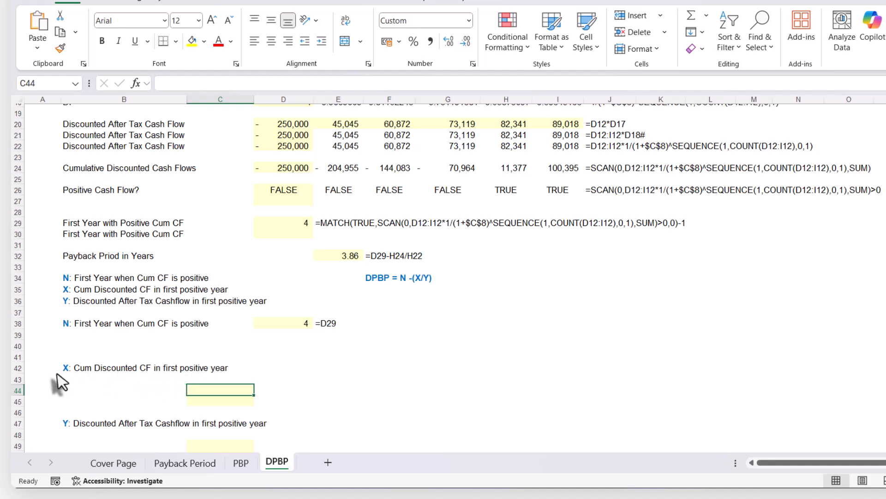
{"action": "type", "text": "="}
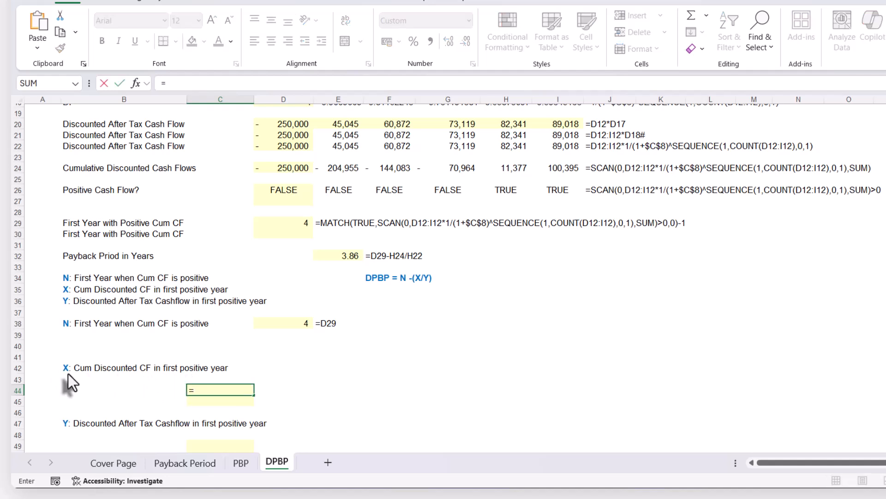
{"action": "type", "text": "IND"}
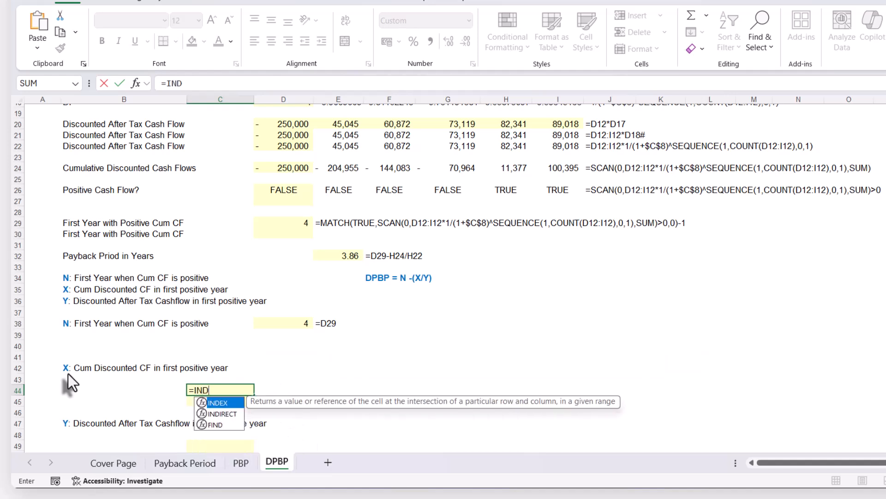
{"action": "key", "text": "Tab"}
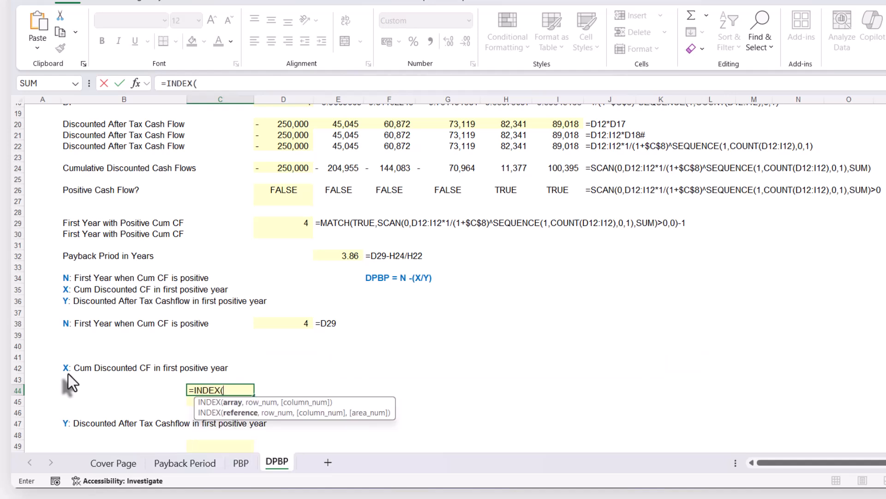
{"action": "left_click", "coordinate": [295, 169]}
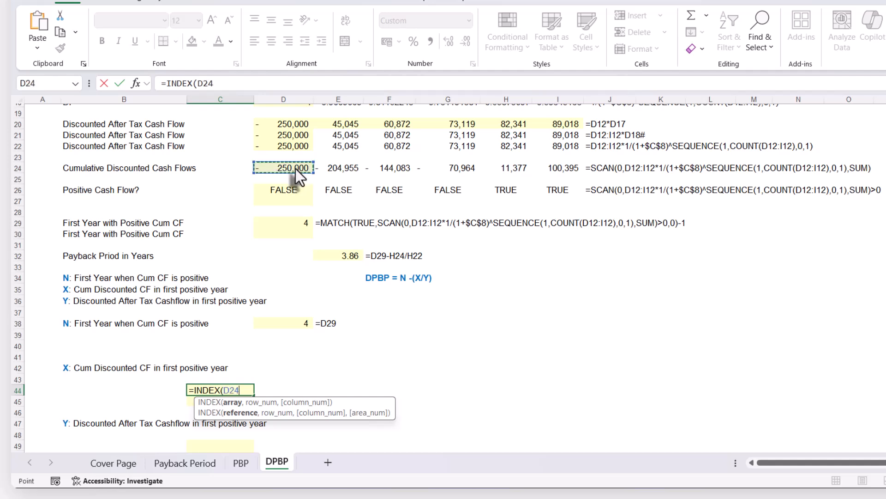
{"action": "type", "text": "#"}
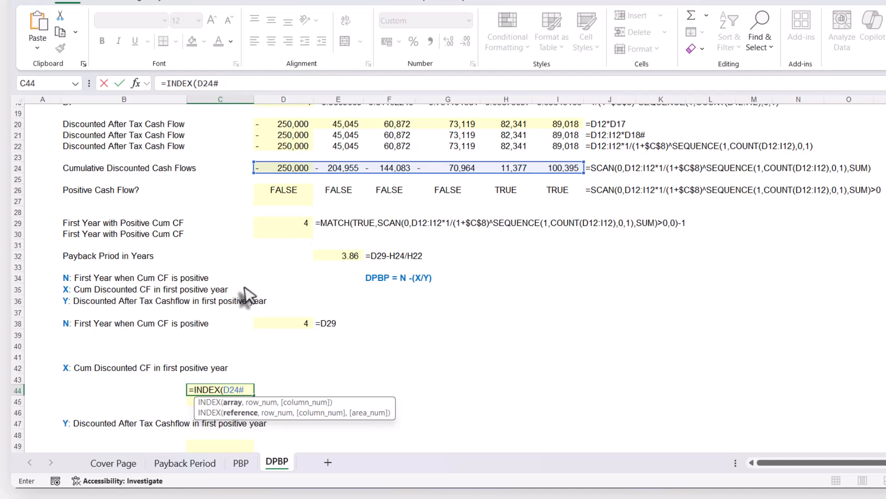
{"action": "type", "text": ","}
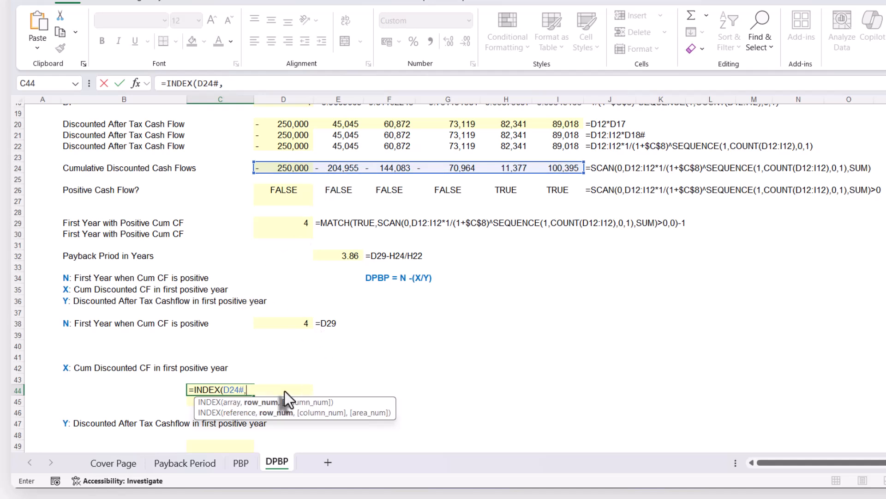
{"action": "type", "text": "0,"}
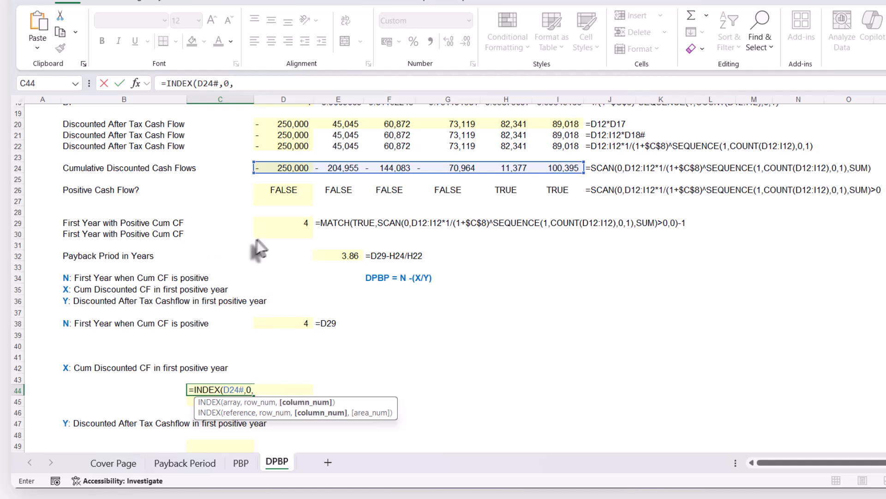
{"action": "left_click", "coordinate": [295, 223]}
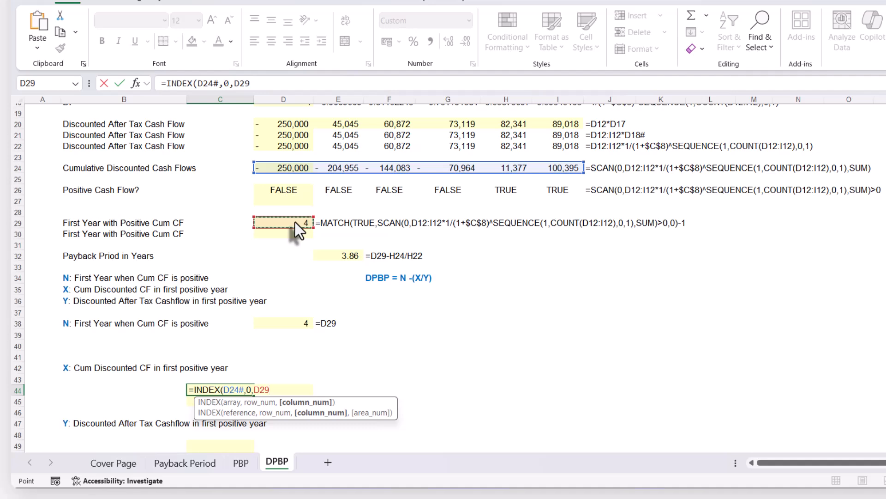
{"action": "type", "text": ")"}
{"action": "key", "text": "Return"}
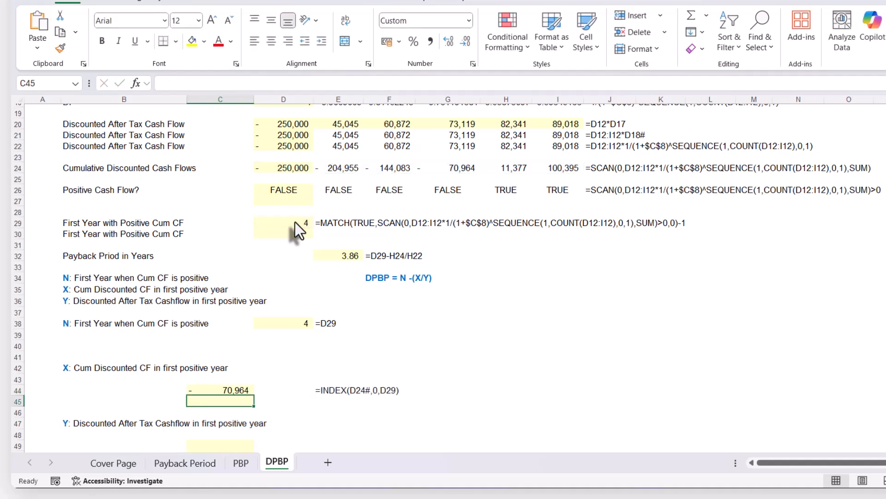
Change the column argument of C44's INDEX formula to D29+1 and check the result against the Y4 cumulative discounted cash flow in H24.
{"action": "scroll", "coordinate": [237, 394], "scroll_direction": "up", "scroll_amount": 2}
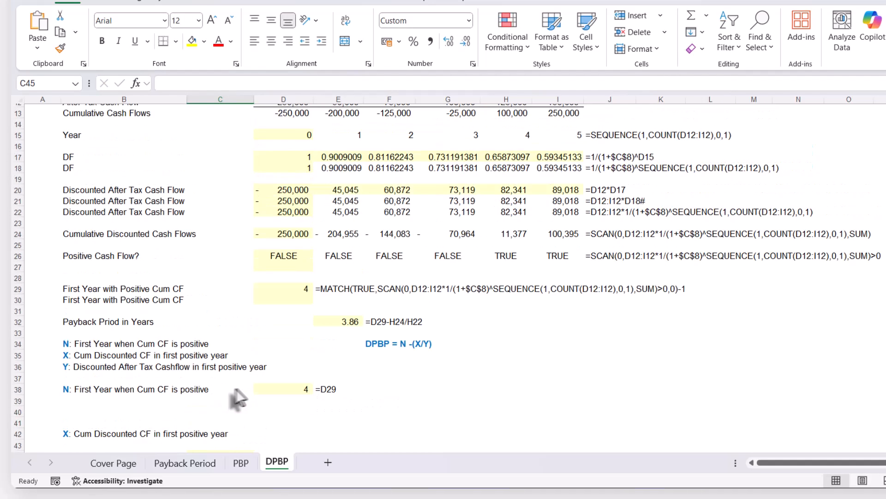
{"action": "scroll", "coordinate": [240, 387], "scroll_direction": "down", "scroll_amount": 1}
{"action": "double_click", "coordinate": [239, 423]}
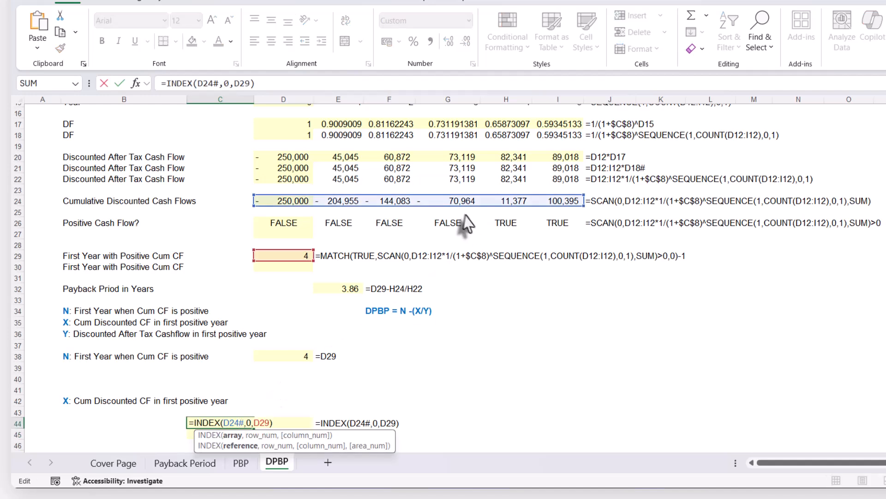
{"action": "scroll", "coordinate": [464, 208], "scroll_direction": "up", "scroll_amount": 1}
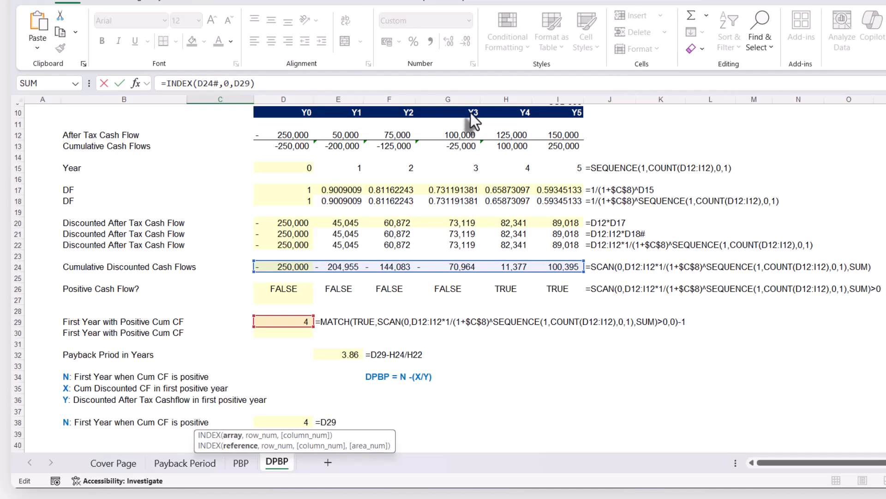
{"action": "scroll", "coordinate": [460, 272], "scroll_direction": "down", "scroll_amount": 1}
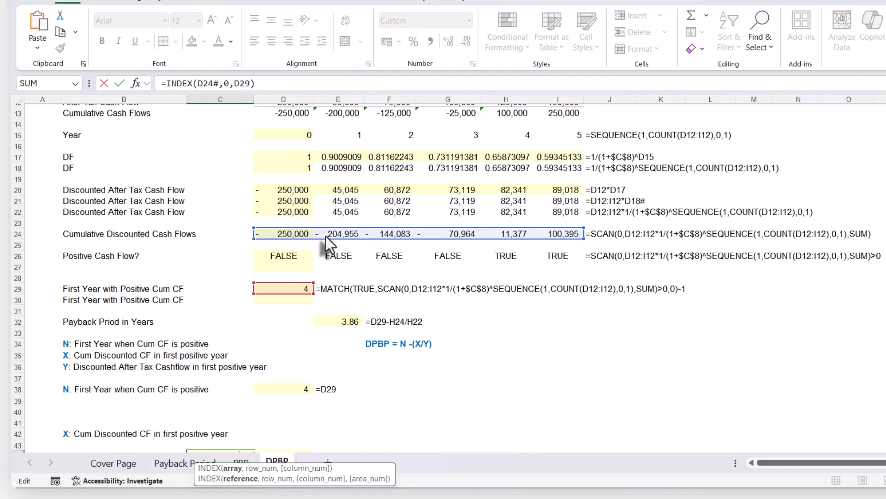
{"action": "left_click", "coordinate": [295, 391]}
{"action": "scroll", "coordinate": [297, 407], "scroll_direction": "down", "scroll_amount": 2}
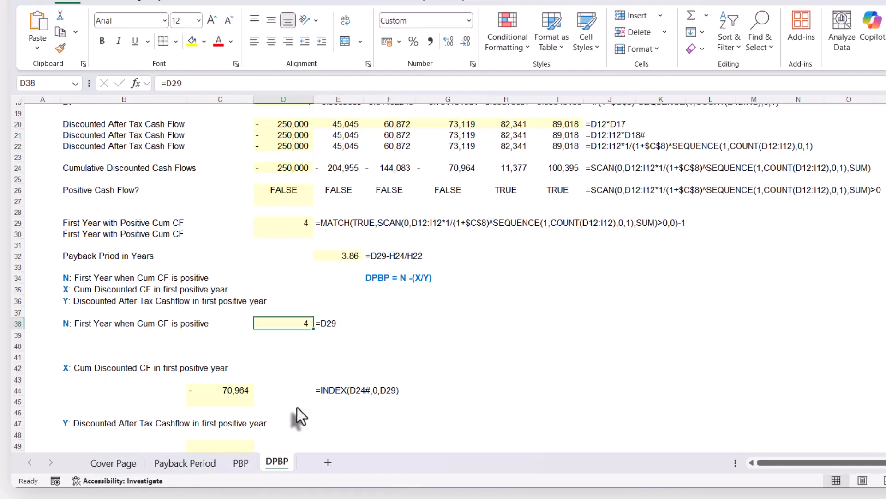
{"action": "left_click", "coordinate": [251, 387]}
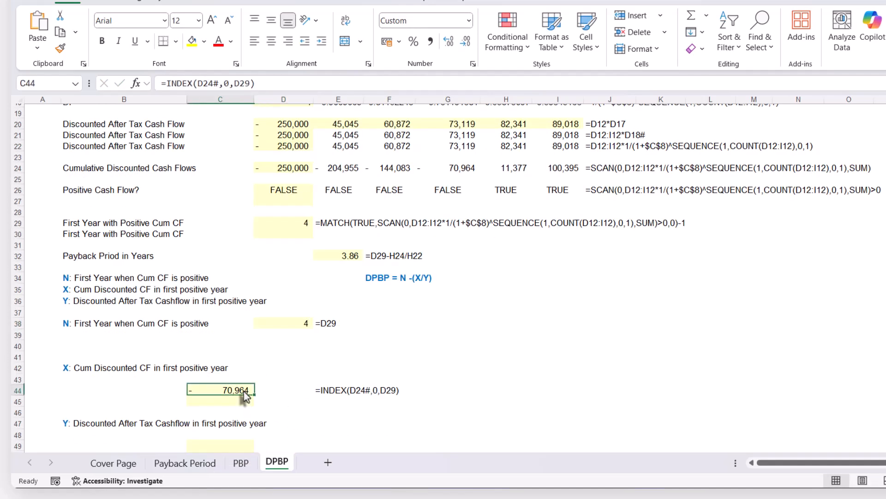
{"action": "left_click", "coordinate": [255, 83]}
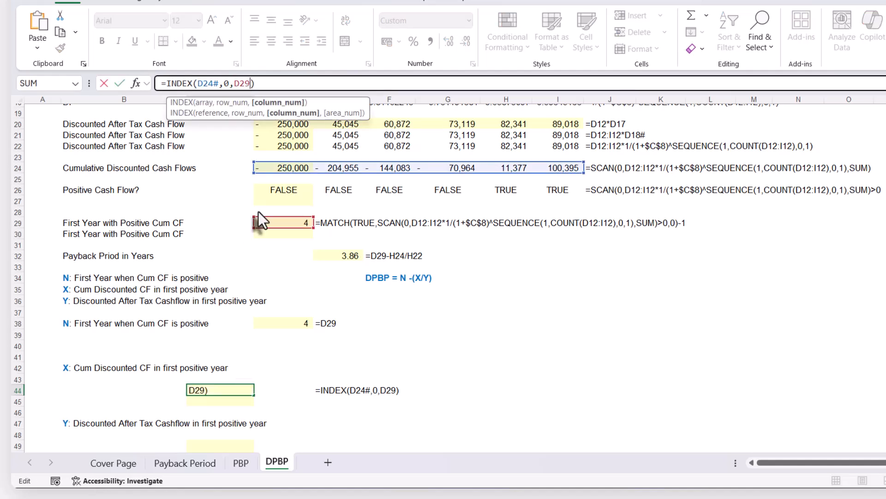
{"action": "type", "text": "+1"}
{"action": "key", "text": "Return"}
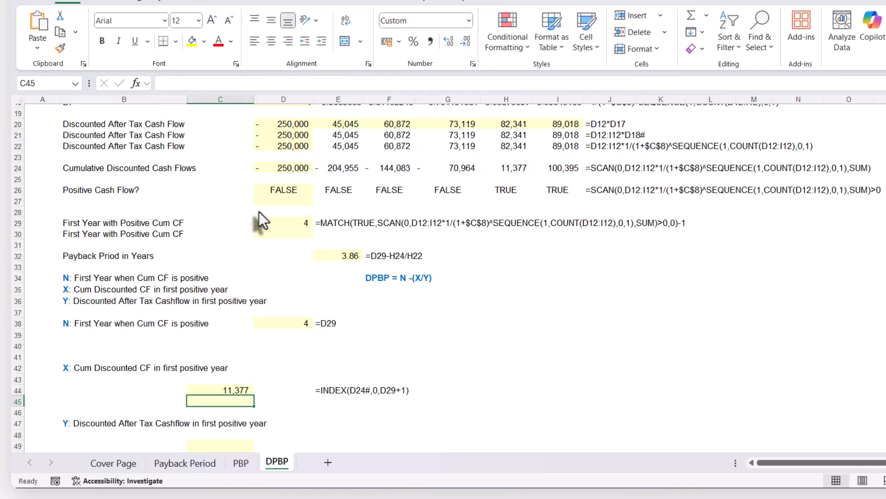
{"action": "left_click", "coordinate": [512, 169]}
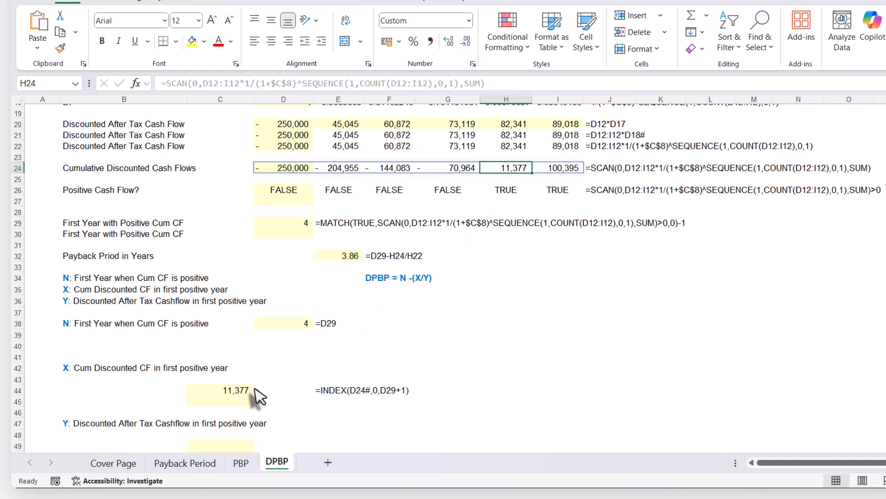
{"action": "scroll", "coordinate": [489, 175], "scroll_direction": "up", "scroll_amount": 4}
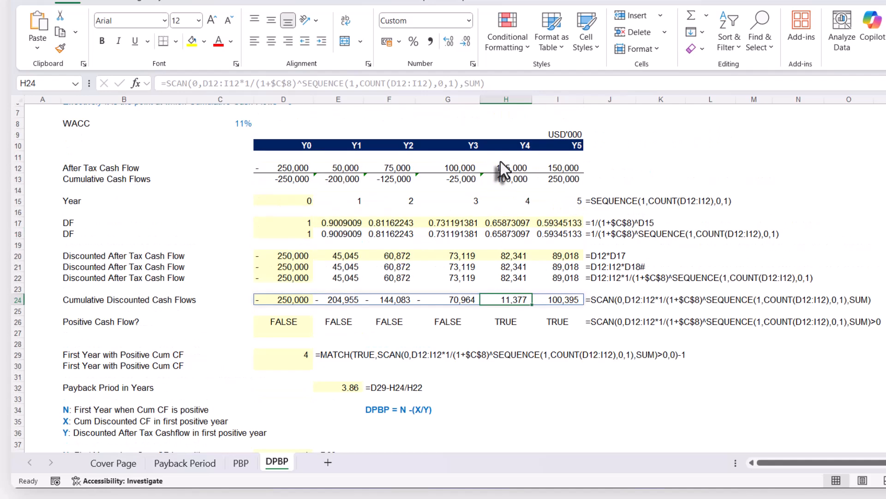
{"action": "scroll", "coordinate": [501, 175], "scroll_direction": "down", "scroll_amount": 2}
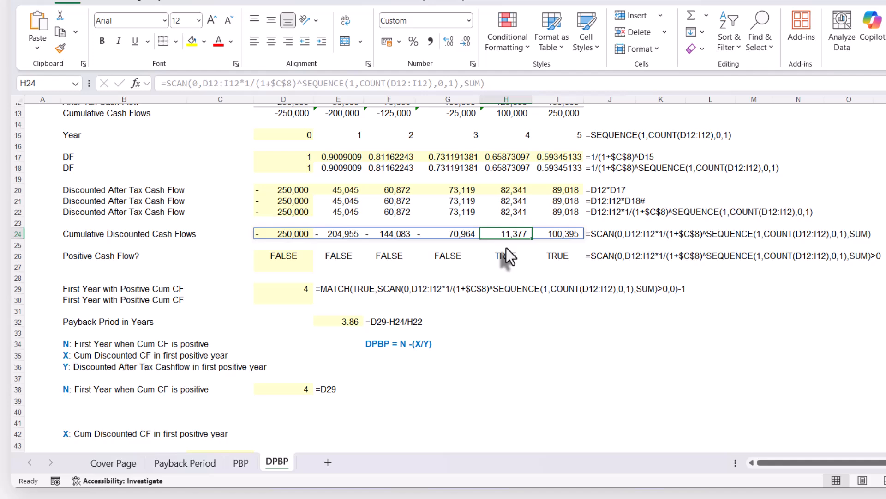
{"action": "scroll", "coordinate": [506, 248], "scroll_direction": "down", "scroll_amount": 2}
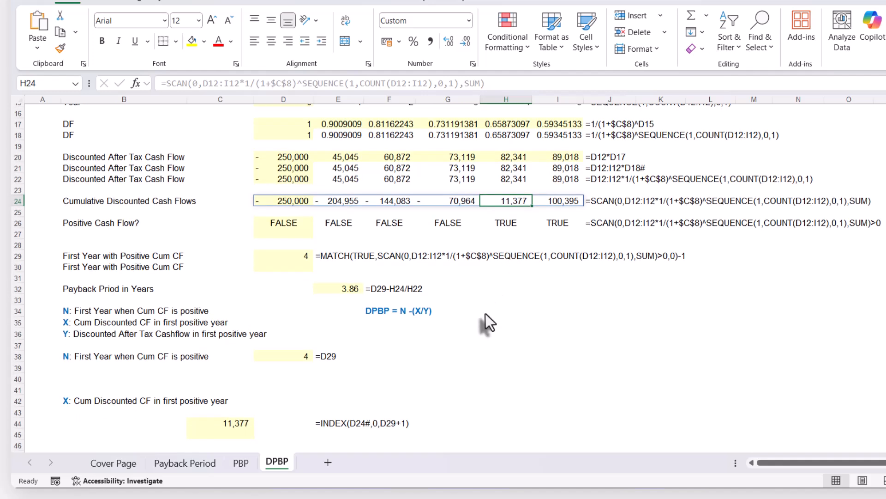
Enter =INDEX(D22#,0,D29) in C49 to look up Y, the discounted after-tax cash flow in the first positive year.
{"action": "scroll", "coordinate": [484, 323], "scroll_direction": "down", "scroll_amount": 1}
{"action": "scroll", "coordinate": [486, 314], "scroll_direction": "down", "scroll_amount": 2}
{"action": "left_click", "coordinate": [198, 380]}
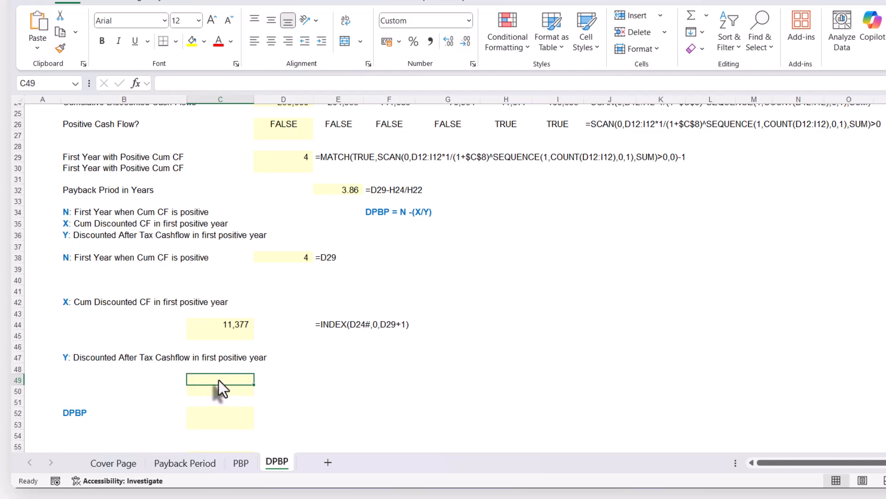
{"action": "type", "text": "=INDEX("}
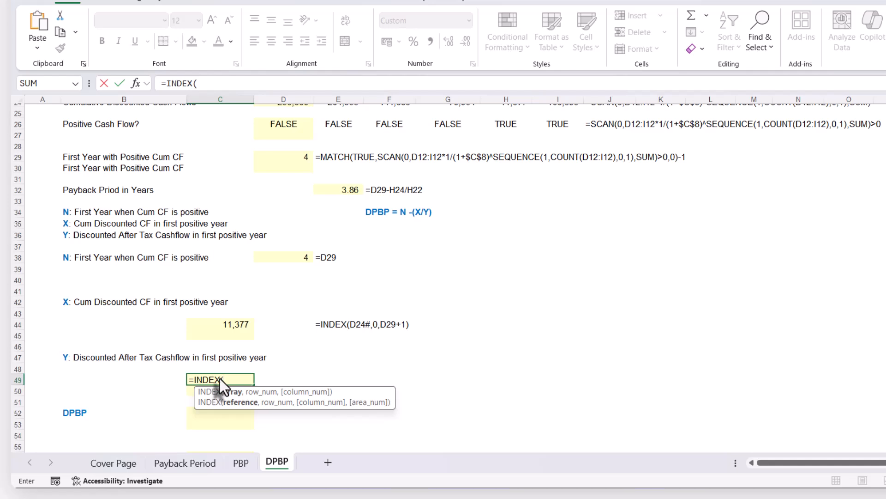
{"action": "scroll", "coordinate": [219, 379], "scroll_direction": "up", "scroll_amount": 2}
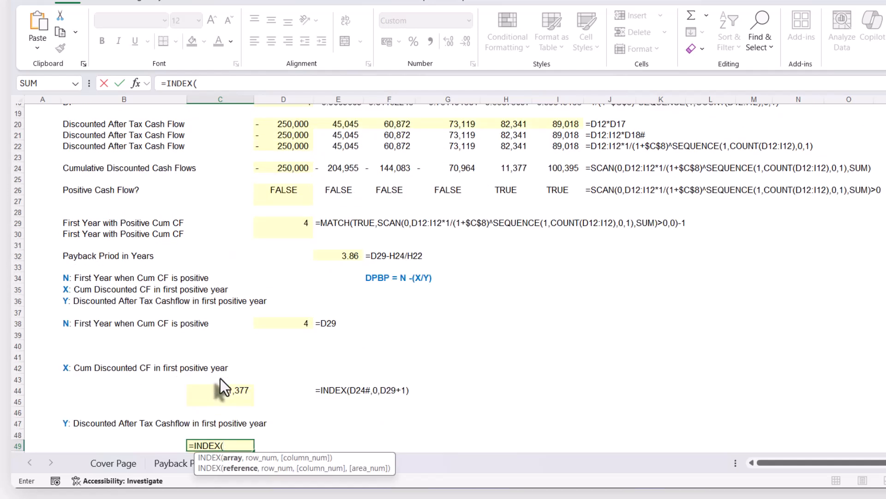
{"action": "left_click", "coordinate": [288, 148]}
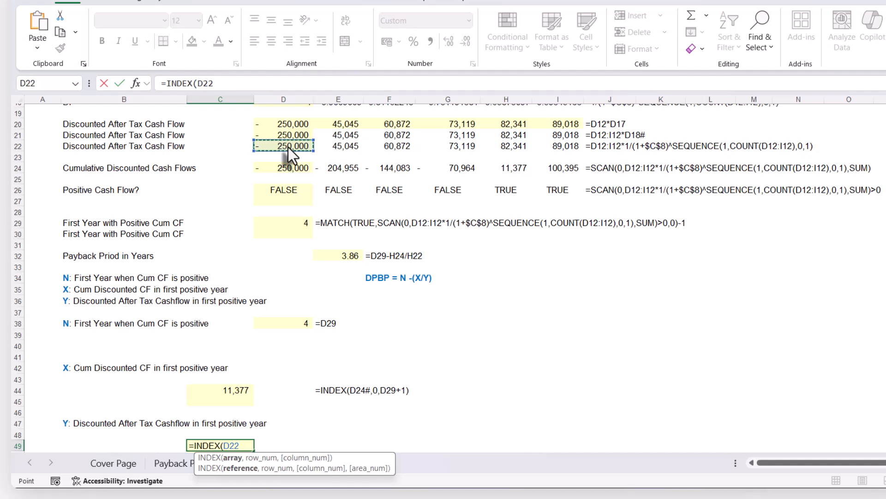
{"action": "type", "text": "#"}
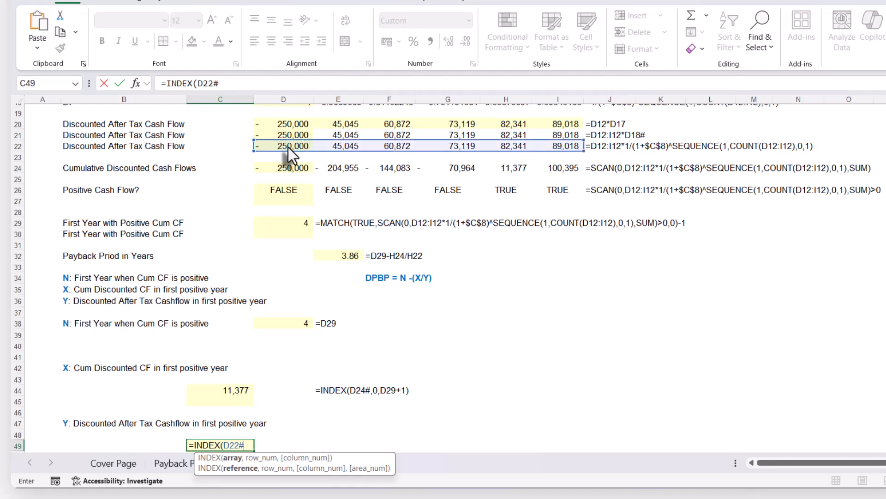
{"action": "type", "text": ","}
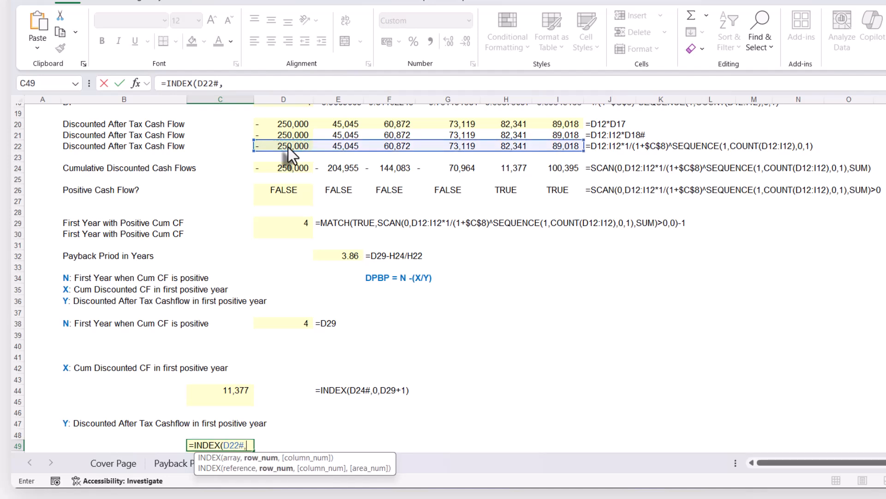
{"action": "type", "text": "0,"}
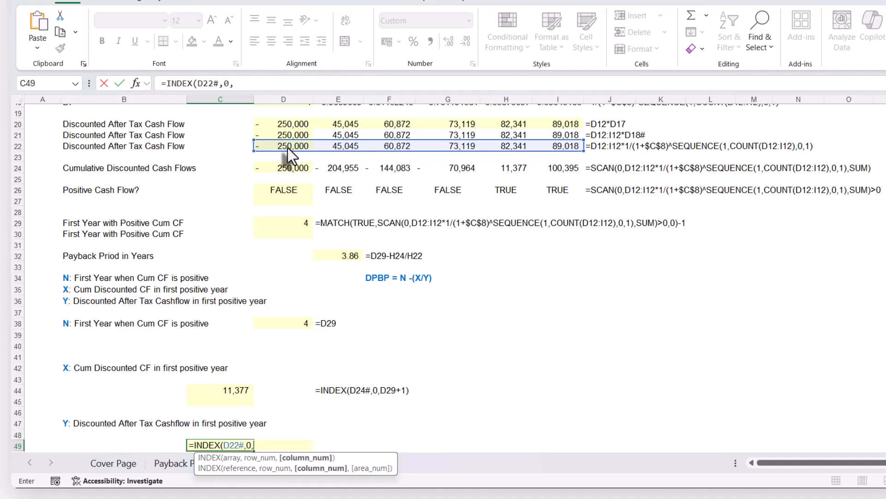
{"action": "left_click", "coordinate": [275, 222]}
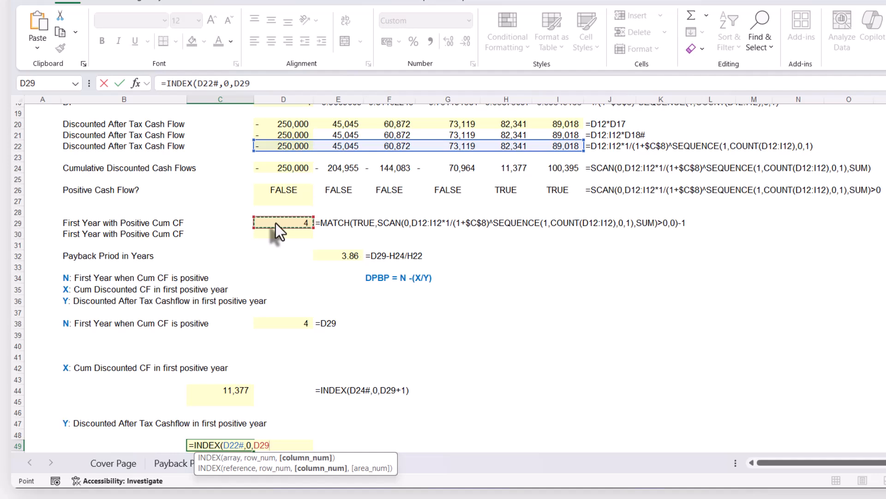
{"action": "type", "text": ")"}
{"action": "key", "text": "Return"}
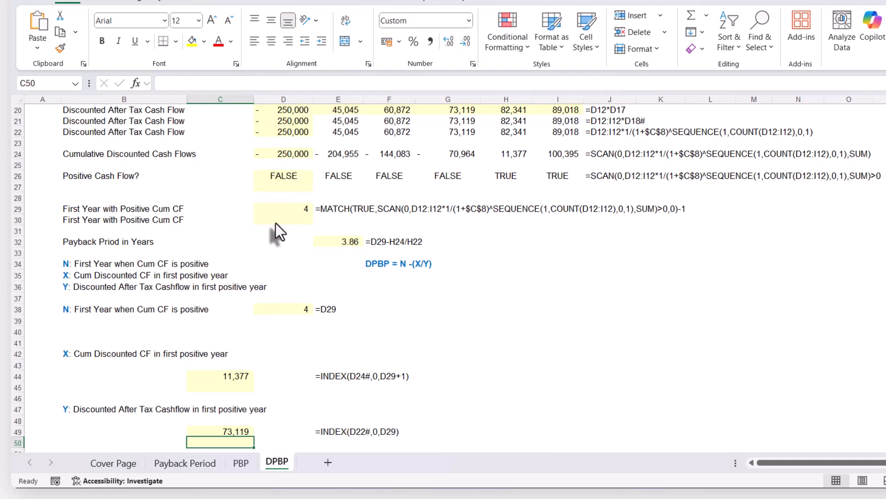
Check C49's result against the discounted cash flows in row 22, and change its INDEX column argument to D29+1.
{"action": "left_click", "coordinate": [467, 132]}
{"action": "scroll", "coordinate": [467, 132], "scroll_direction": "up", "scroll_amount": 2}
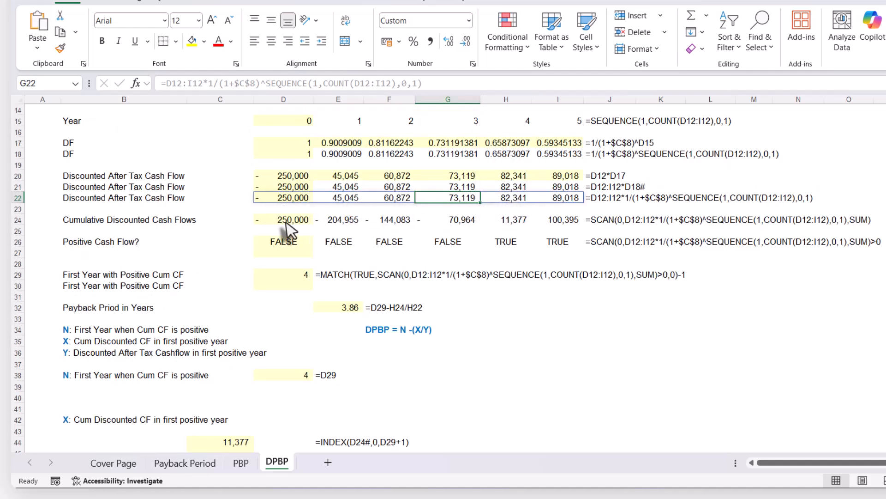
{"action": "scroll", "coordinate": [278, 222], "scroll_direction": "down", "scroll_amount": 2}
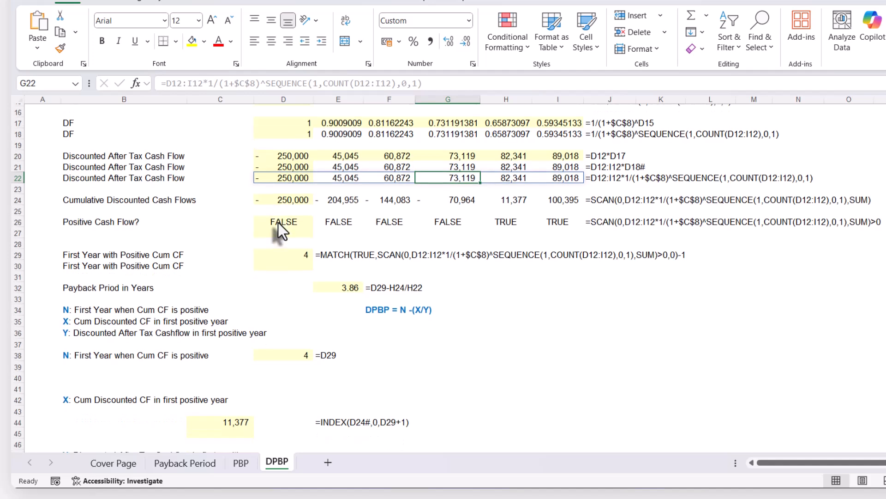
{"action": "left_click", "coordinate": [233, 435]}
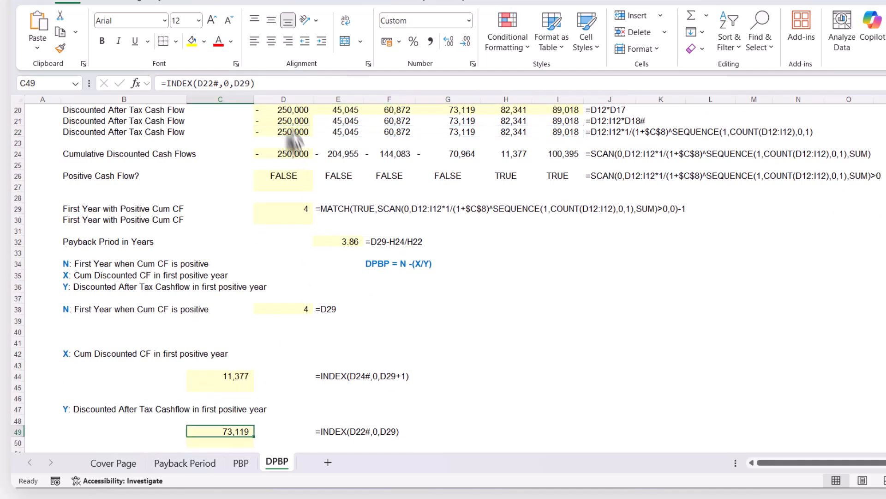
{"action": "left_click", "coordinate": [252, 80]}
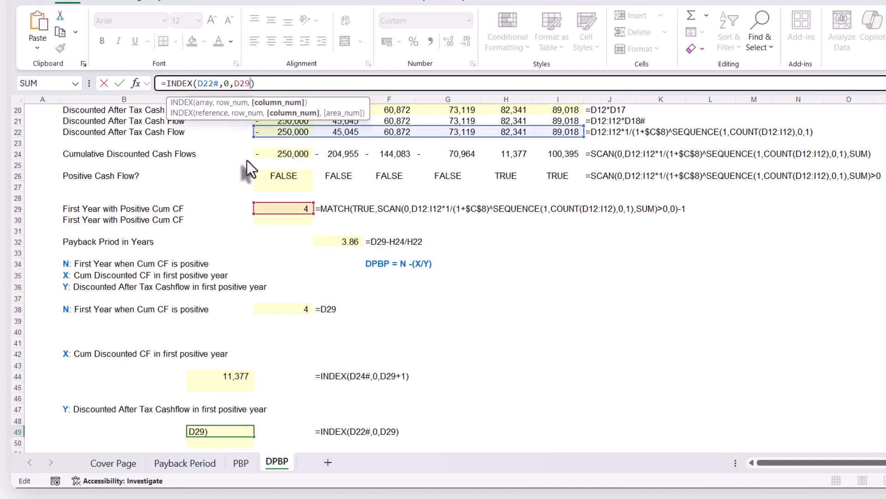
{"action": "type", "text": "+1"}
{"action": "key", "text": "Return"}
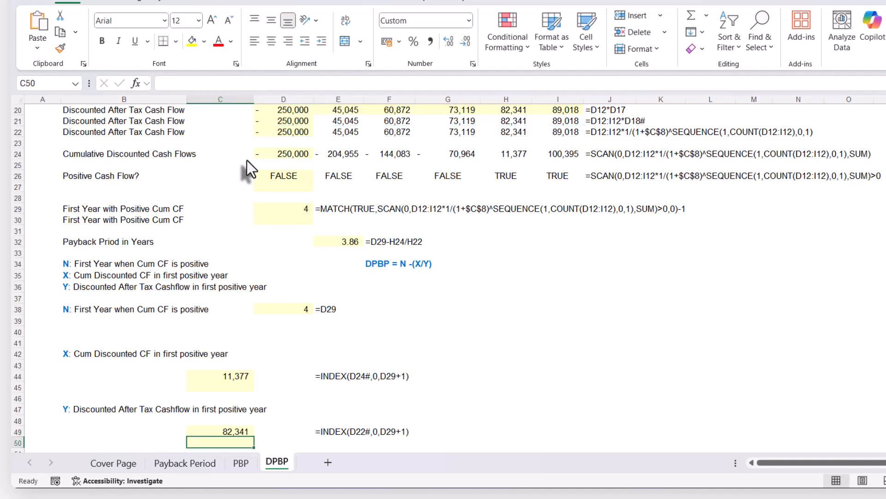
Copy the formula =INDEX(D24#,0,D29+1) from C44 into C45 with its references kept the same.
{"action": "scroll", "coordinate": [300, 372], "scroll_direction": "down", "scroll_amount": 2}
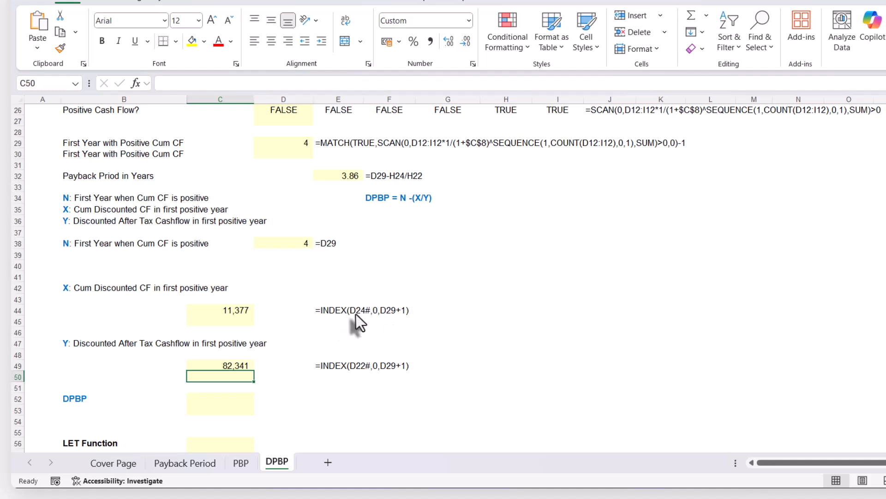
{"action": "left_click", "coordinate": [230, 314]}
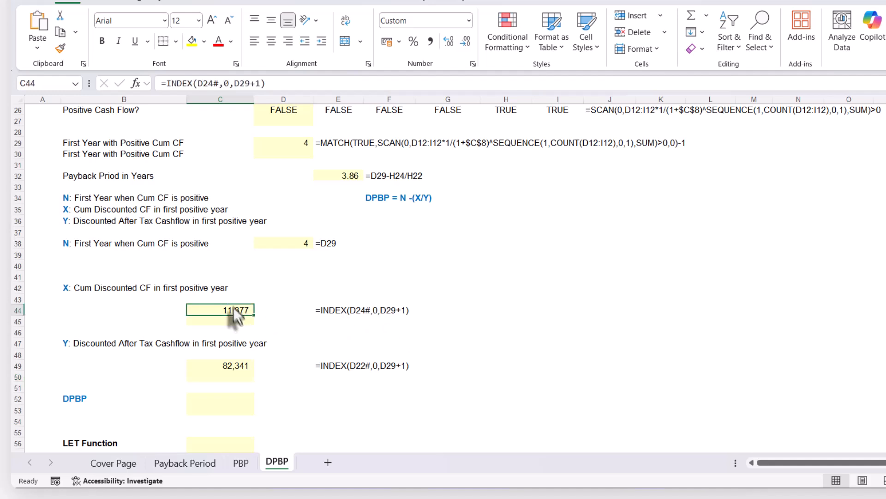
{"action": "left_click", "coordinate": [275, 83]}
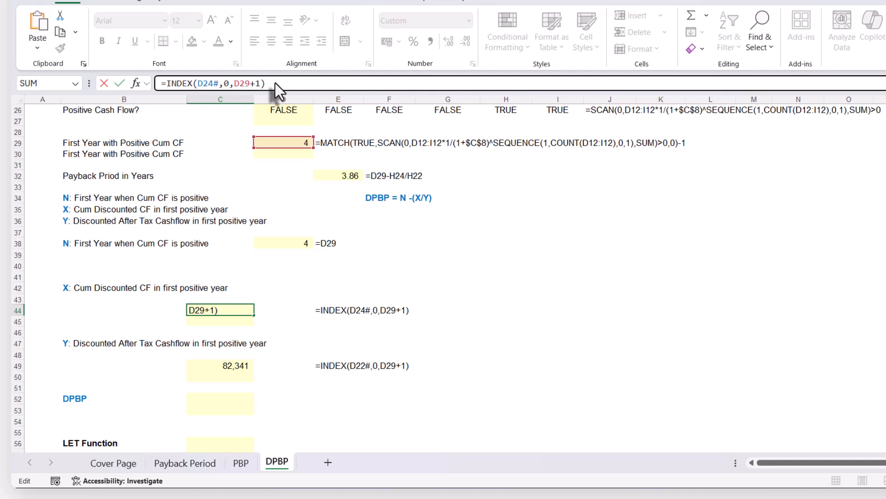
{"action": "key", "text": "shift+Home"}
{"action": "key", "text": "ctrl+x"}
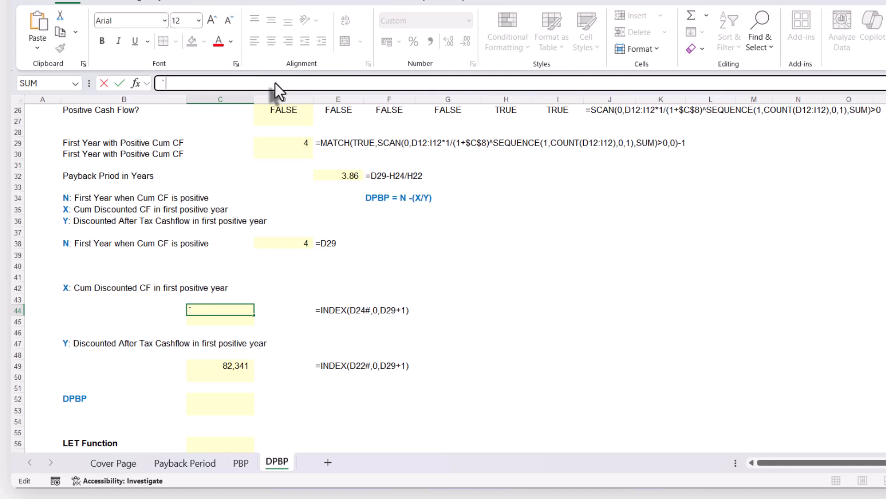
{"action": "key", "text": "Escape"}
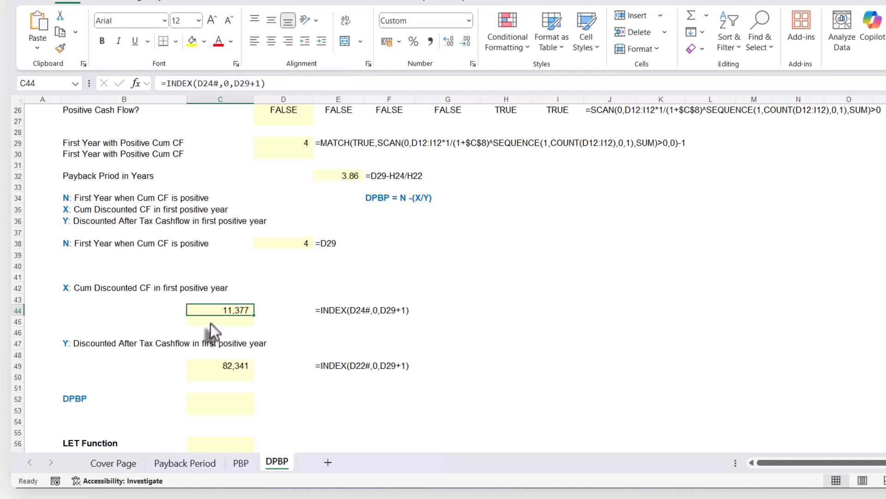
{"action": "left_click", "coordinate": [211, 323]}
{"action": "key", "text": "ctrl+v"}
{"action": "key", "text": "Down"}
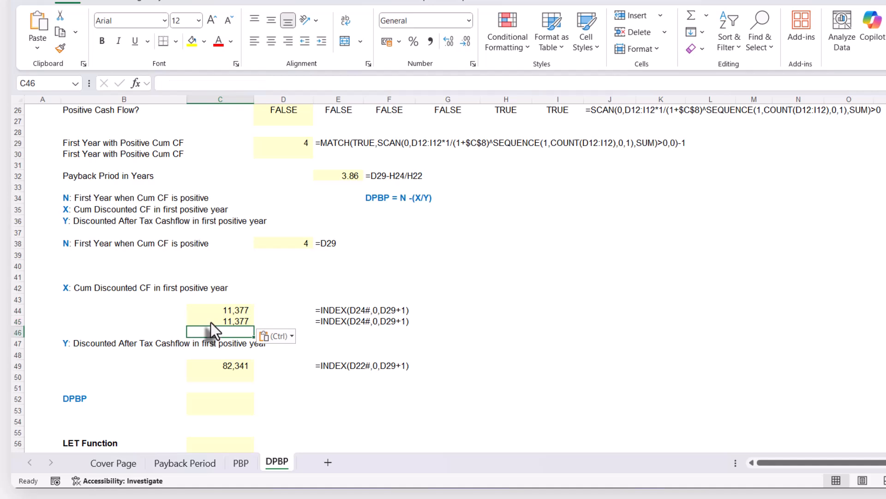
{"action": "key", "text": "Up"}
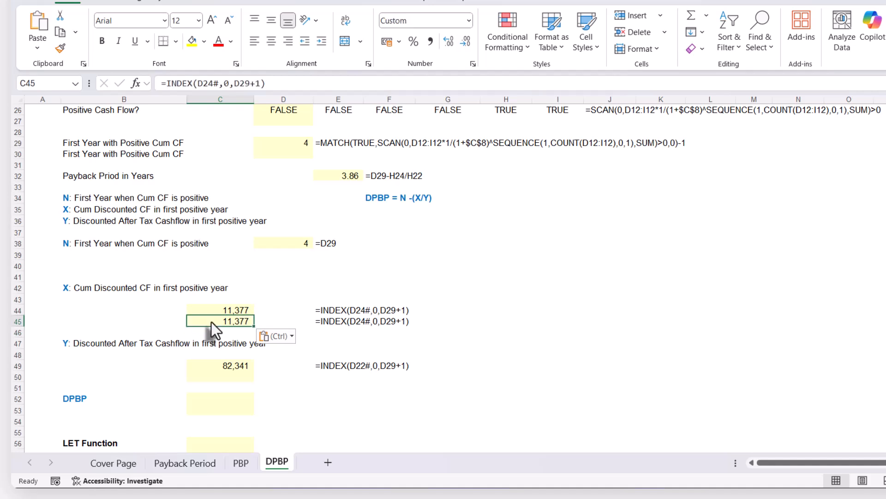
Replace D24# in C45's formula with D24's expression SCAN(0,D12:I12*1/(1+$C$8)^SEQUENCE(1,COUNT(D12:I12),0,1),SUM).
{"action": "scroll", "coordinate": [211, 322], "scroll_direction": "up", "scroll_amount": 4}
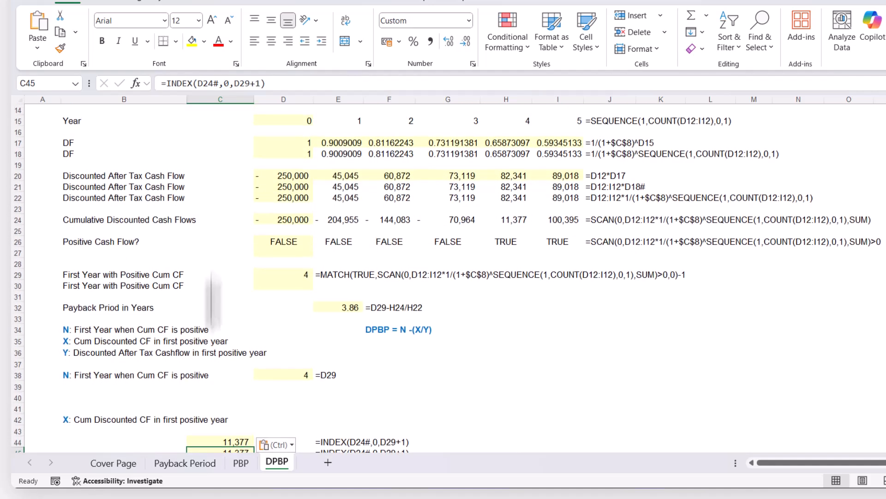
{"action": "left_click", "coordinate": [281, 219]}
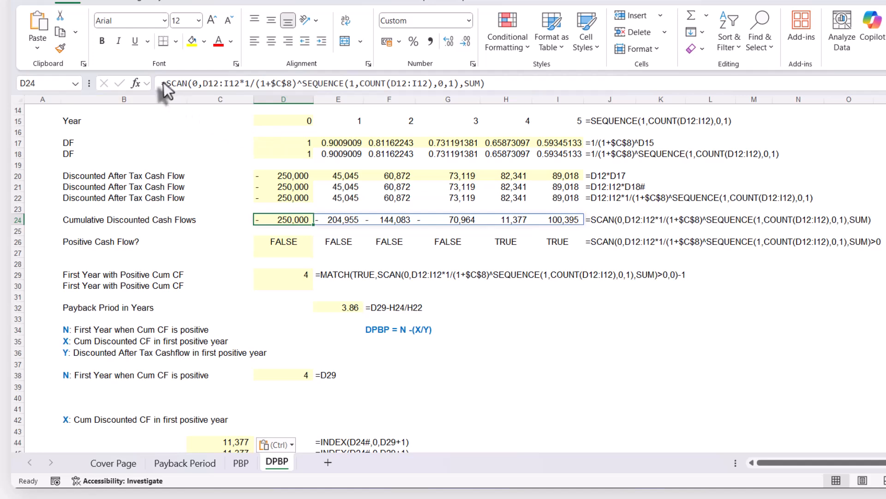
{"action": "left_click_drag", "start_coordinate": [165, 83], "coordinate": [559, 84]}
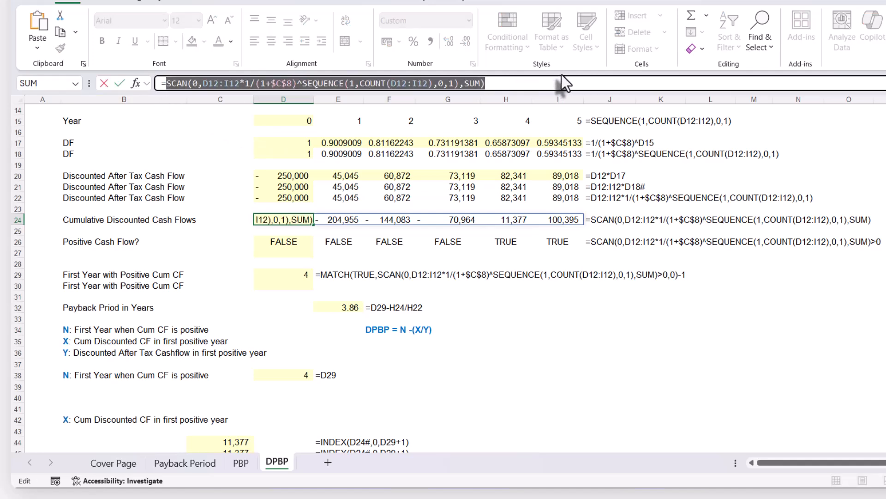
{"action": "key", "text": "Escape"}
{"action": "scroll", "coordinate": [257, 366], "scroll_direction": "down", "scroll_amount": 4}
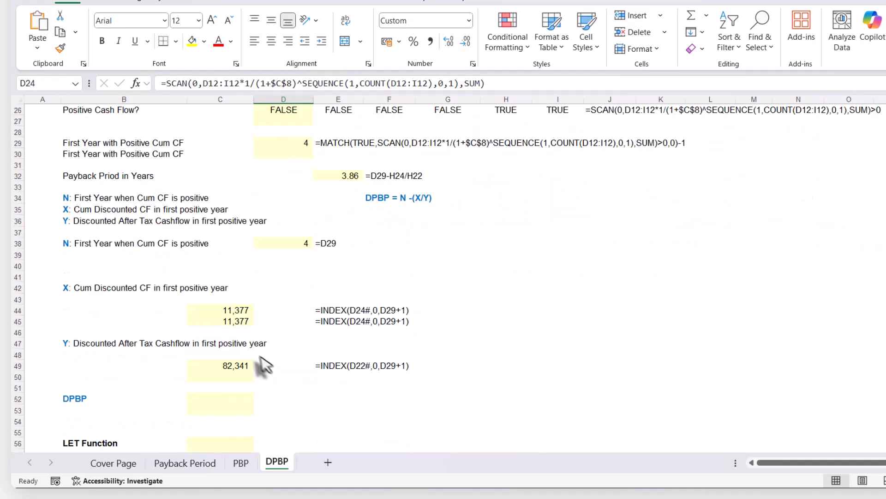
{"action": "left_click", "coordinate": [228, 326]}
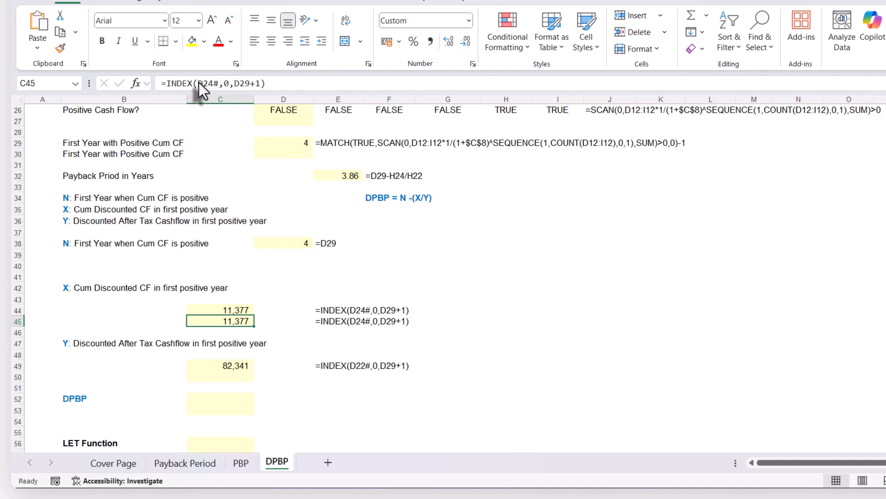
{"action": "left_click_drag", "start_coordinate": [199, 82], "coordinate": [220, 81]}
{"action": "key", "text": "ctrl+v"}
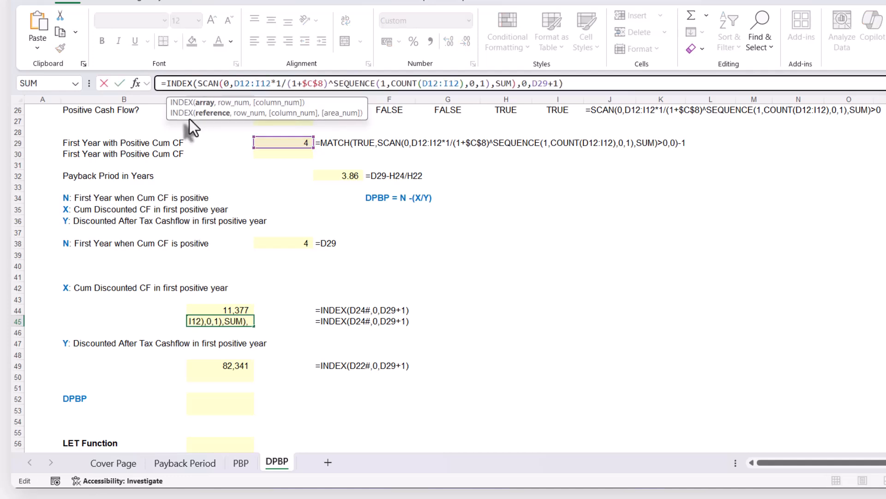
{"action": "key", "text": "Return"}
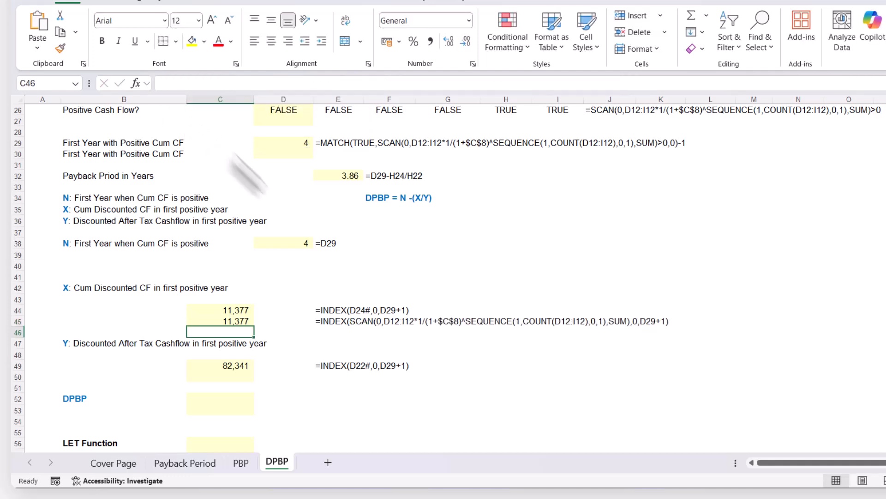
Replace D29 in C45's formula with D29's expression MATCH(TRUE,SCAN(0,D12:I12*1/(1+$C$8)^SEQUENCE(1,COUNT(D12:I12),0,1),SUM)>0,0)-1.
{"action": "scroll", "coordinate": [360, 303], "scroll_direction": "up", "scroll_amount": 2}
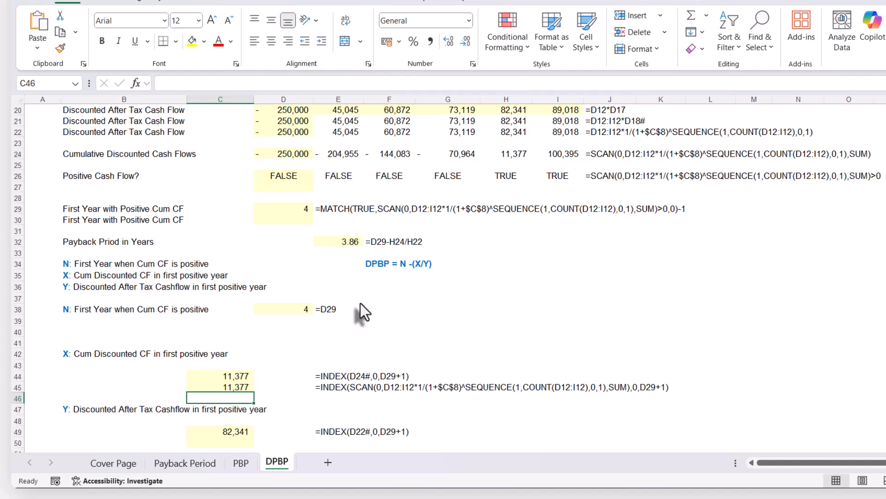
{"action": "left_click", "coordinate": [289, 209]}
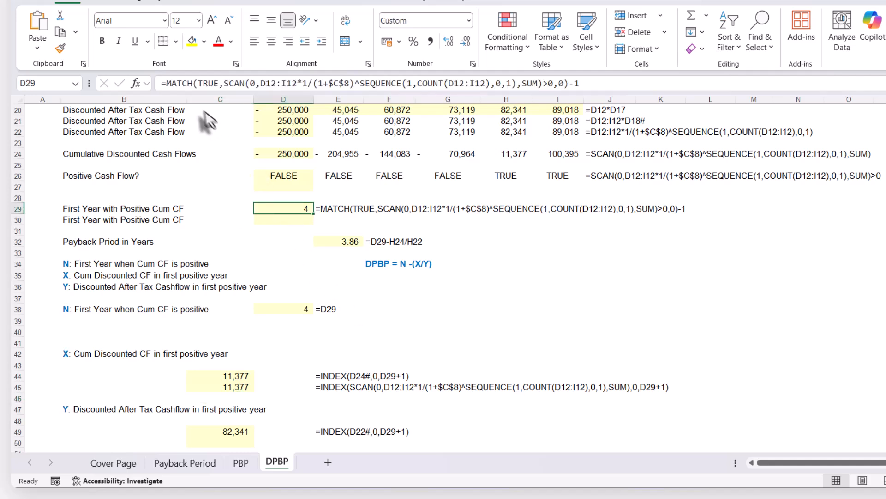
{"action": "left_click_drag", "start_coordinate": [167, 82], "coordinate": [651, 80]}
{"action": "key", "text": "ctrl+c"}
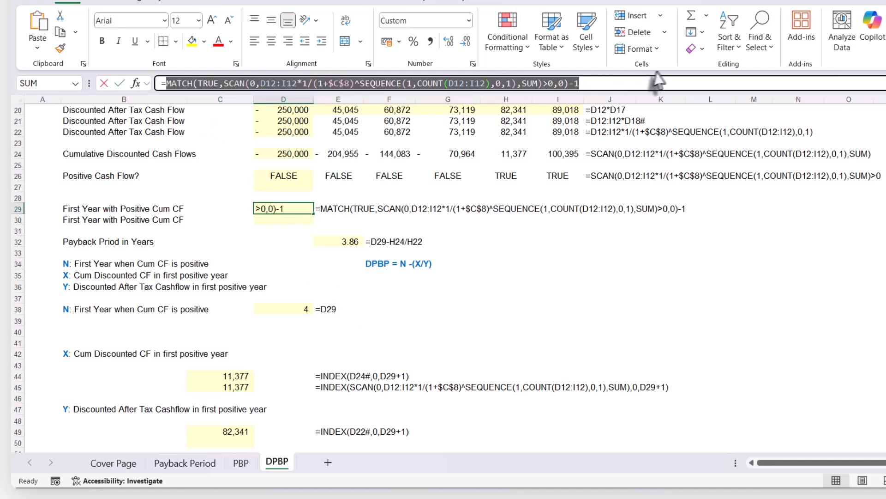
{"action": "key", "text": "Escape"}
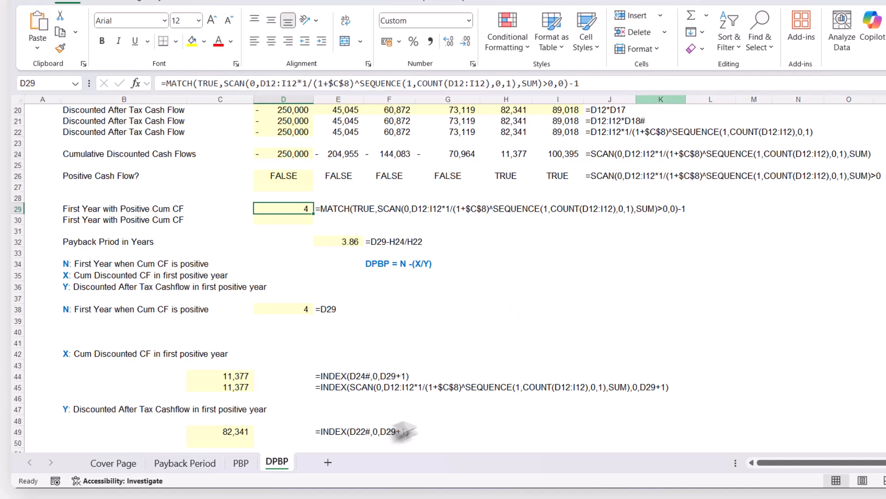
{"action": "left_click", "coordinate": [228, 387]}
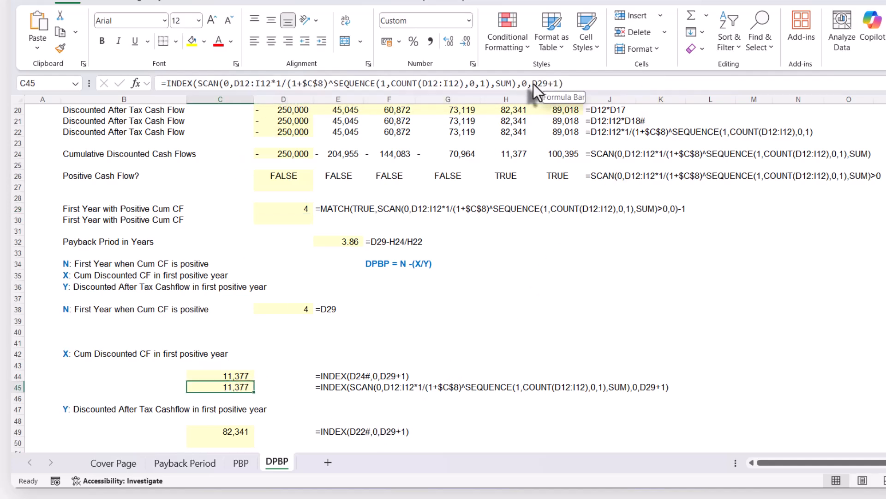
{"action": "left_click_drag", "start_coordinate": [533, 83], "coordinate": [549, 82]}
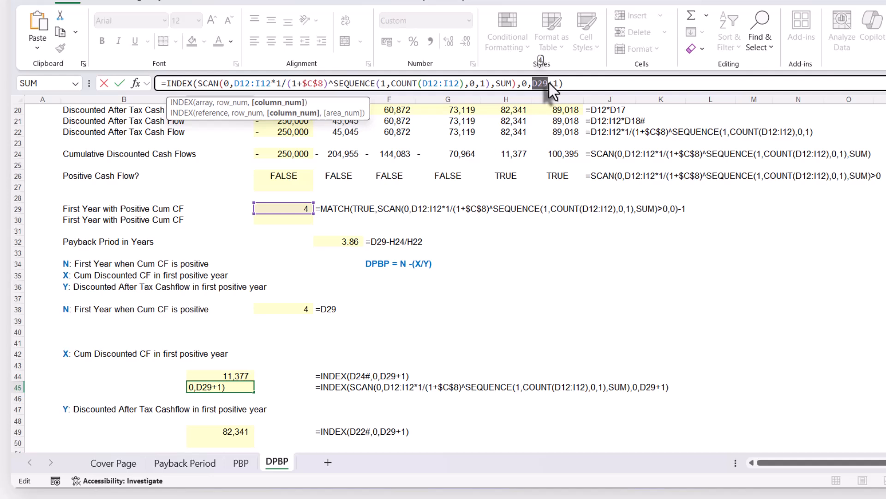
{"action": "key", "text": "ctrl+v"}
{"action": "key", "text": "Return"}
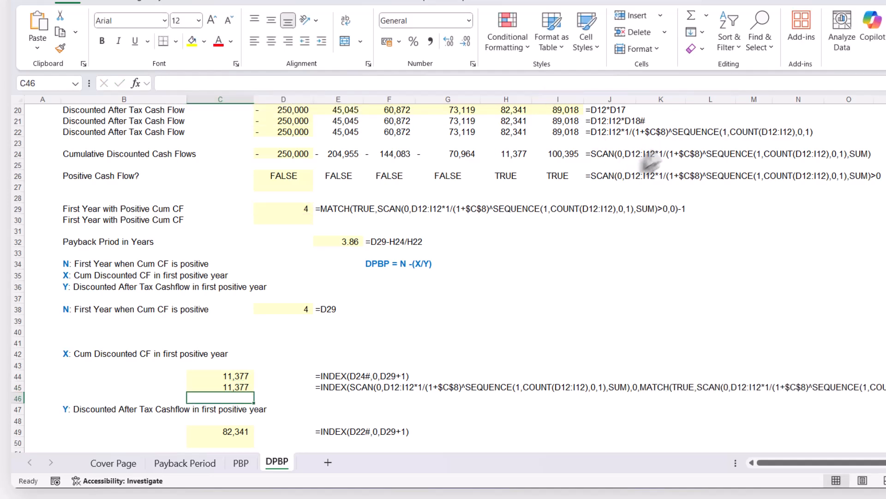
Remove the redundant -1+1 from the end of the INDEX formula in C45.
{"action": "left_click", "coordinate": [237, 386]}
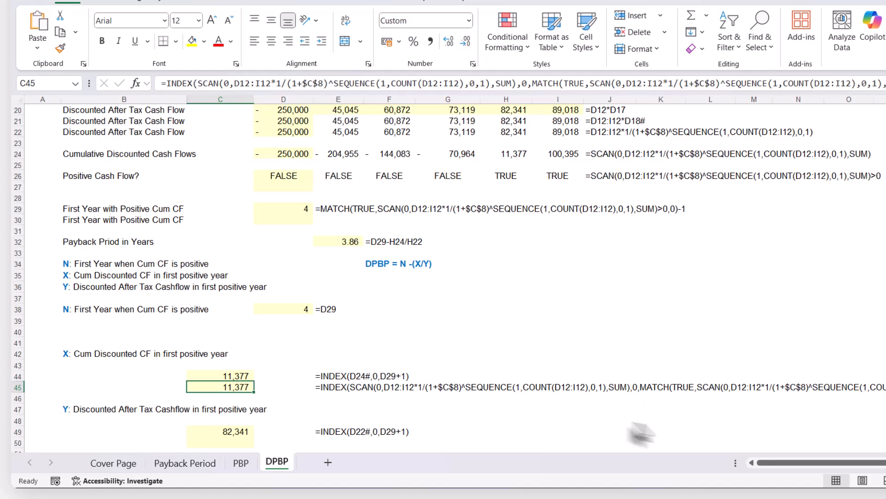
{"action": "left_click_drag", "start_coordinate": [777, 464], "coordinate": [783, 464]}
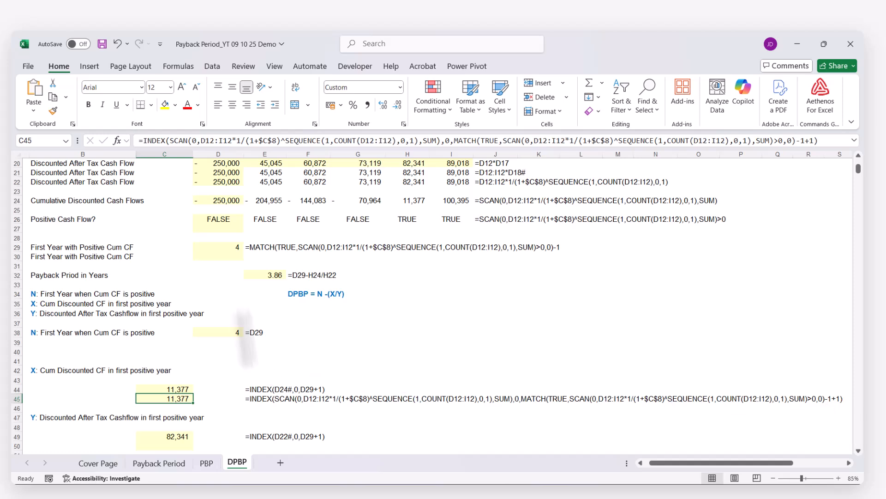
{"action": "left_click_drag", "start_coordinate": [796, 140], "coordinate": [813, 141]}
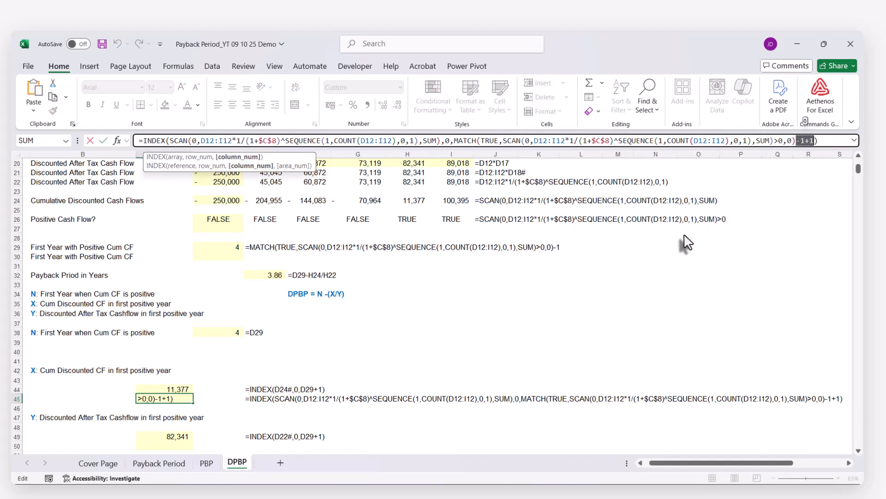
{"action": "key", "text": "BackSpace"}
{"action": "key", "text": "Return"}
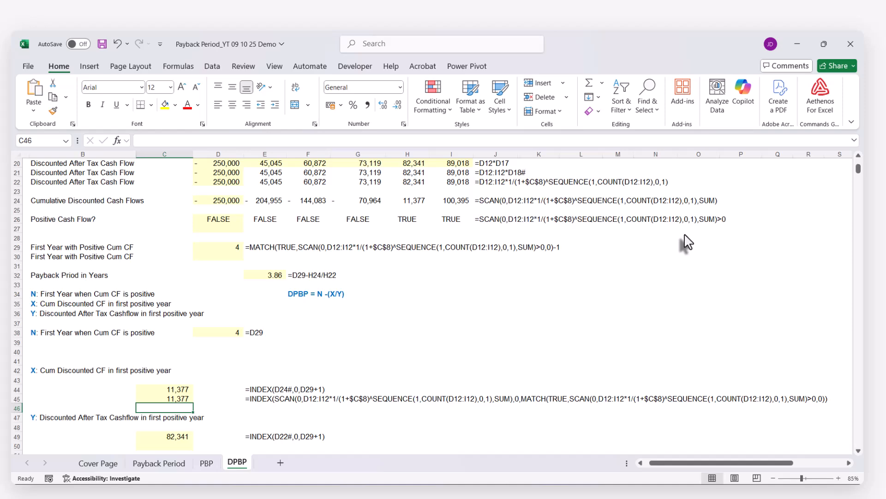
Copy the formula =INDEX(D22#,0,D29+1) from C49 into C50 with its references kept the same.
{"action": "scroll", "coordinate": [372, 322], "scroll_direction": "down", "scroll_amount": 3}
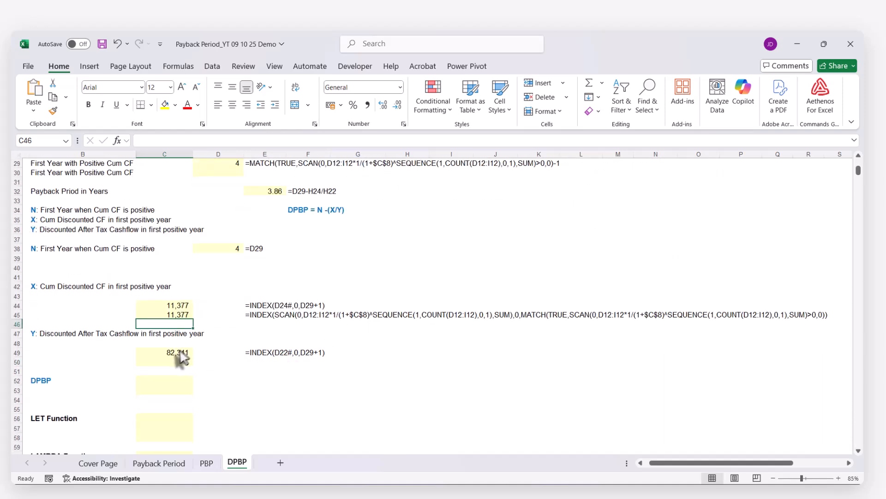
{"action": "left_click", "coordinate": [180, 353]}
{"action": "left_click", "coordinate": [172, 142]}
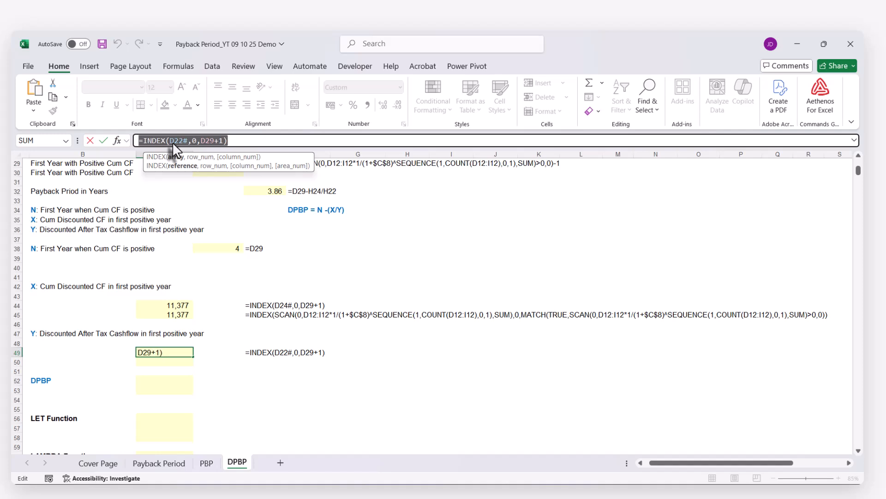
{"action": "key", "text": "Escape"}
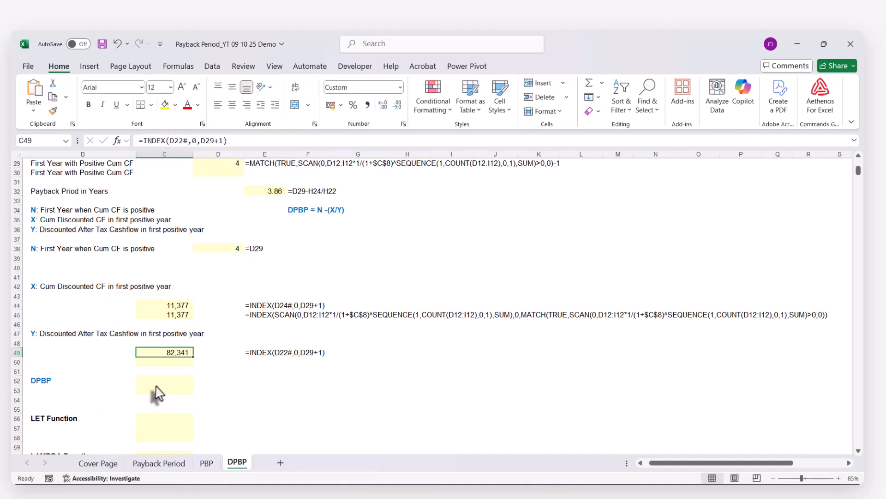
{"action": "left_click", "coordinate": [162, 361]}
{"action": "type", "text": "=INDEX(D22#,0,D29+1)"}
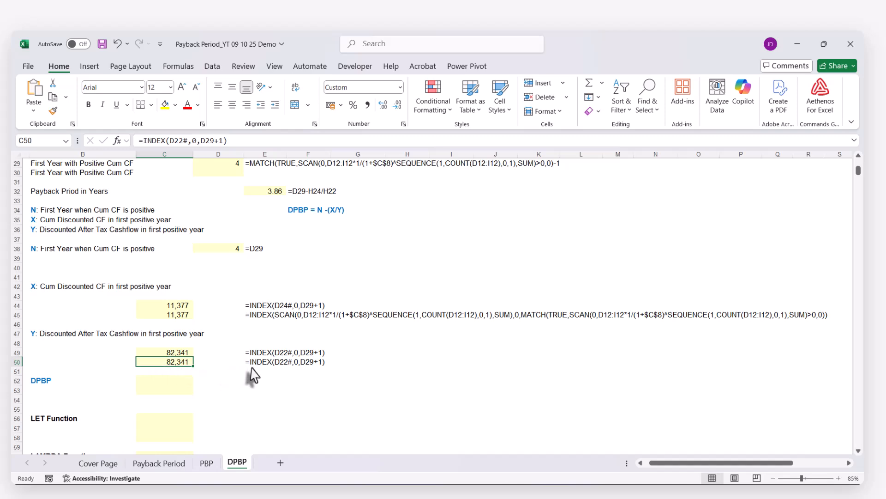
Replace D22# in C50's formula with D22's expression D12:I12*1/(1+$C$8)^SEQUENCE(1,COUNT(D12:I12),0,1).
{"action": "scroll", "coordinate": [239, 373], "scroll_direction": "up", "scroll_amount": 2}
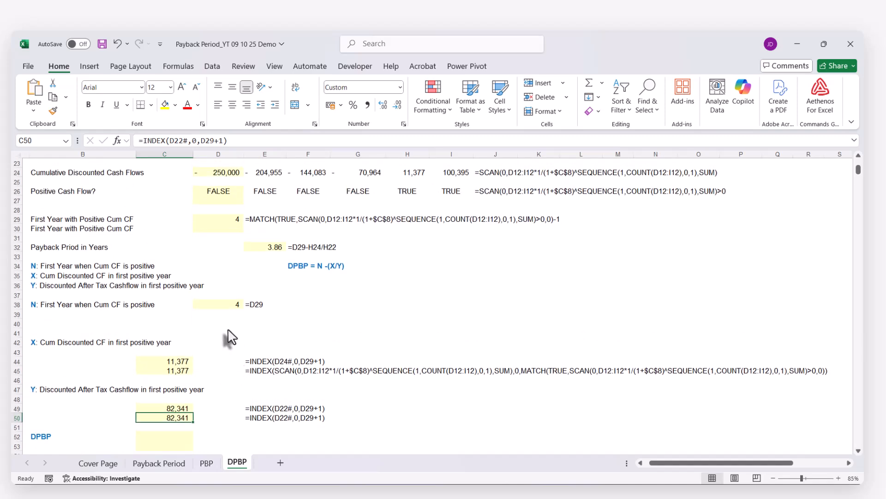
{"action": "scroll", "coordinate": [174, 225], "scroll_direction": "up", "scroll_amount": 1}
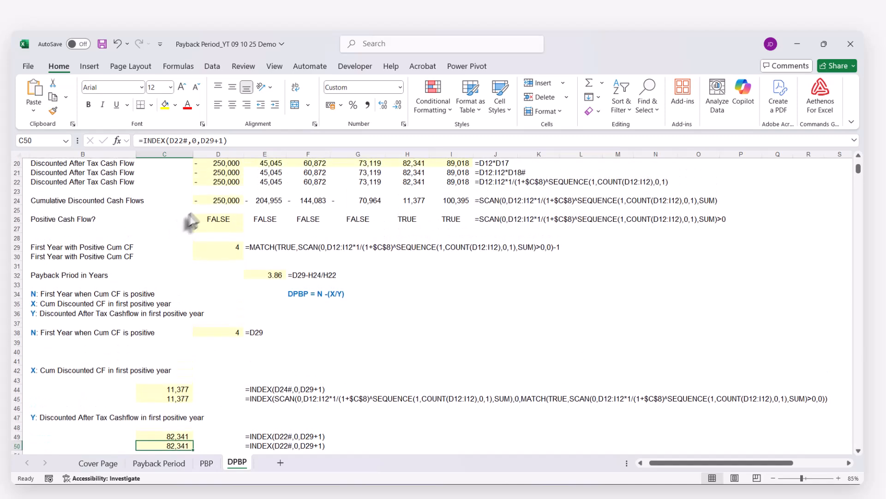
{"action": "left_click", "coordinate": [199, 181]}
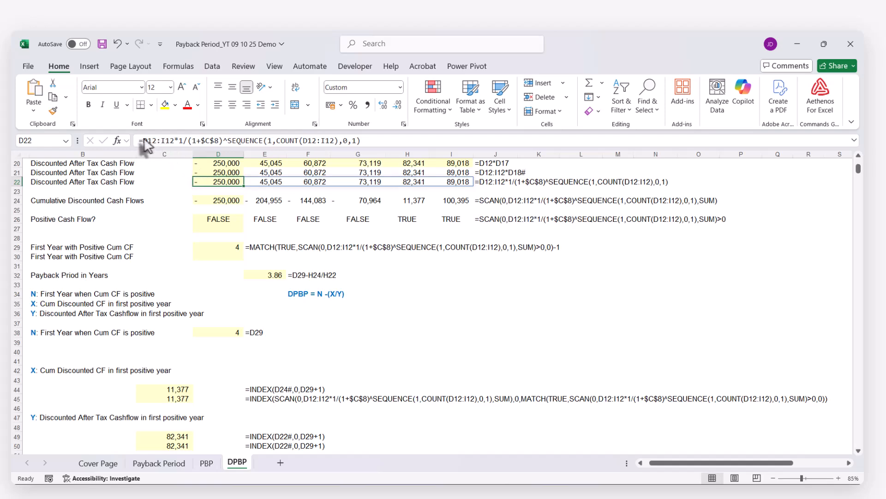
{"action": "left_click_drag", "start_coordinate": [143, 141], "coordinate": [390, 143]}
{"action": "key", "text": "ctrl+c"}
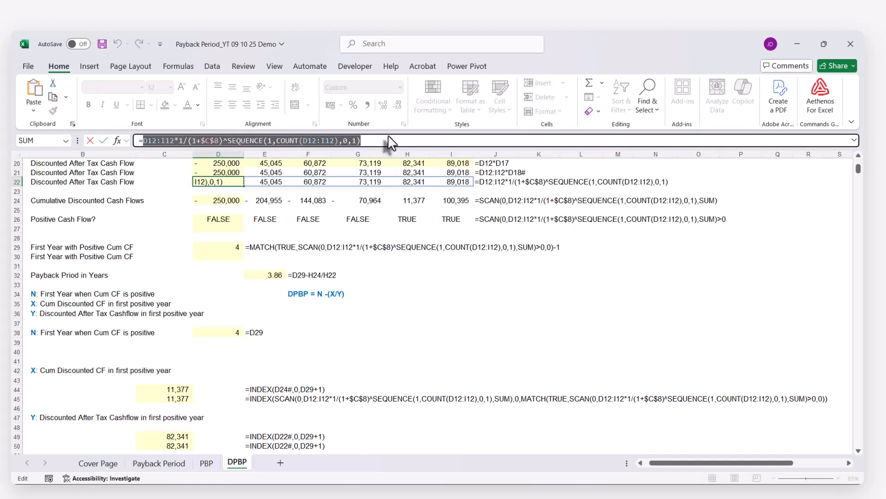
{"action": "key", "text": "Escape"}
{"action": "scroll", "coordinate": [333, 245], "scroll_direction": "down", "scroll_amount": 4}
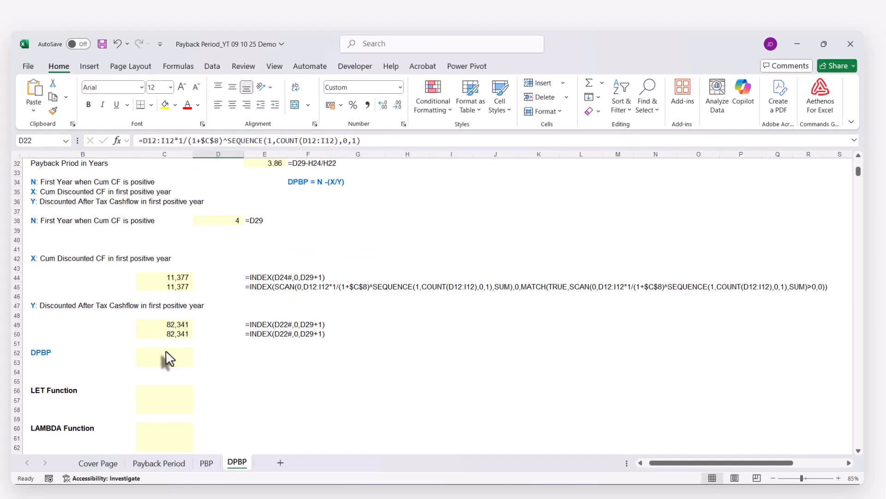
{"action": "left_click", "coordinate": [170, 333]}
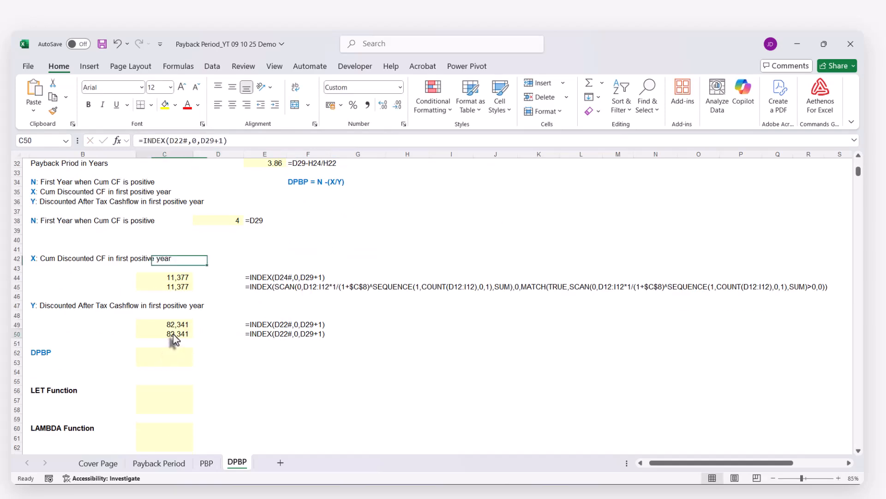
{"action": "double_click", "coordinate": [173, 140]}
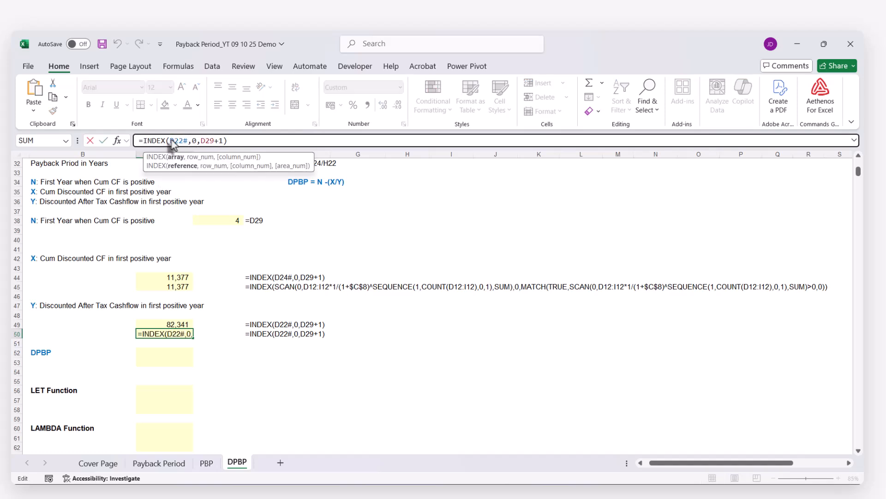
{"action": "key", "text": "ctrl+v"}
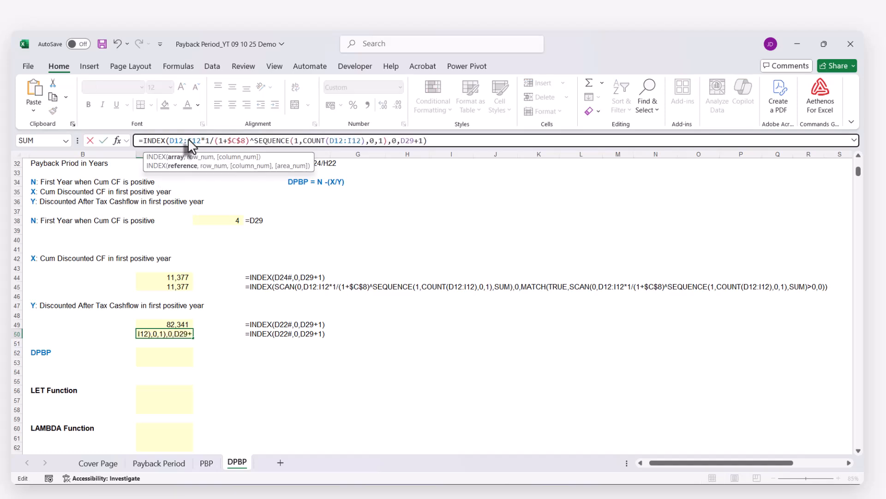
{"action": "key", "text": "Return"}
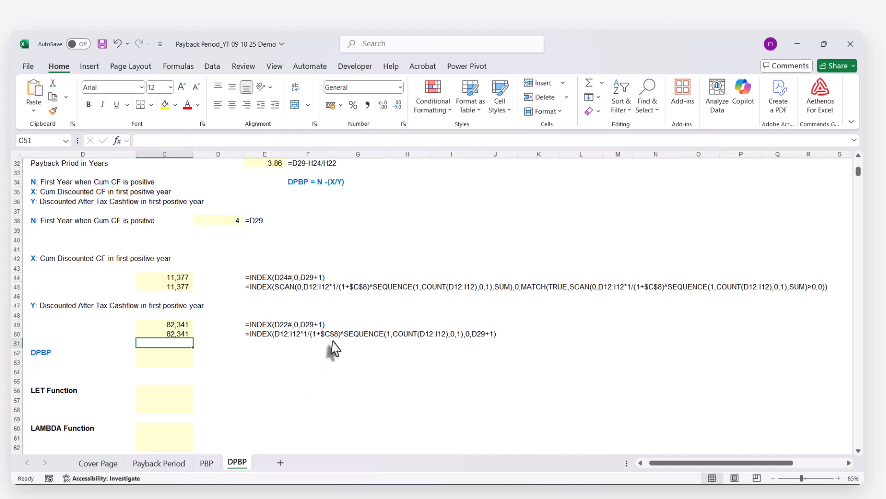
Replace D29 in C50's formula with D29's expression MATCH(TRUE,SCAN(0,D12:I12*1/(1+$C$8)^SEQUENCE(1,COUNT(D12:I12),0,1),SUM)>0,0)-1.
{"action": "scroll", "coordinate": [369, 353], "scroll_direction": "up", "scroll_amount": 3}
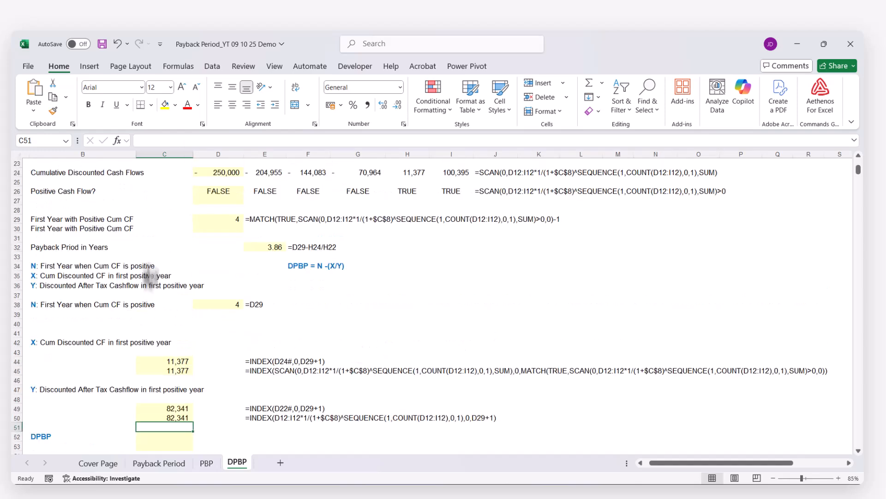
{"action": "left_click", "coordinate": [216, 220]}
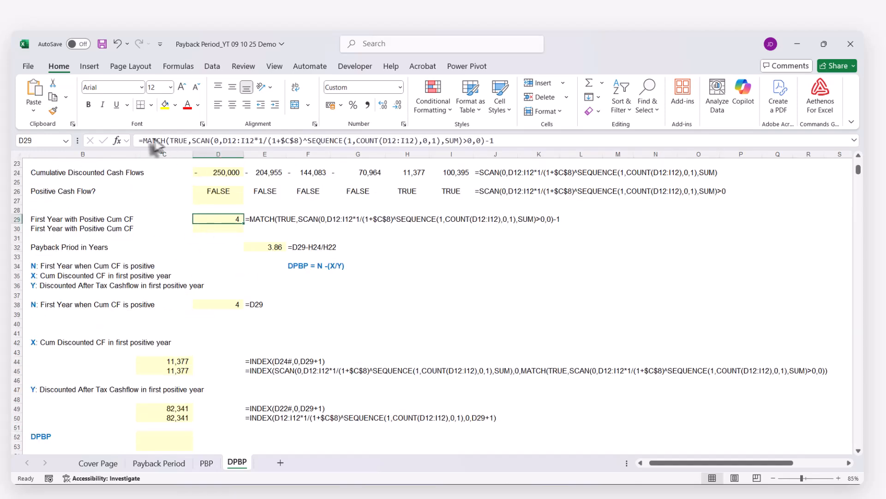
{"action": "left_click", "coordinate": [162, 418]}
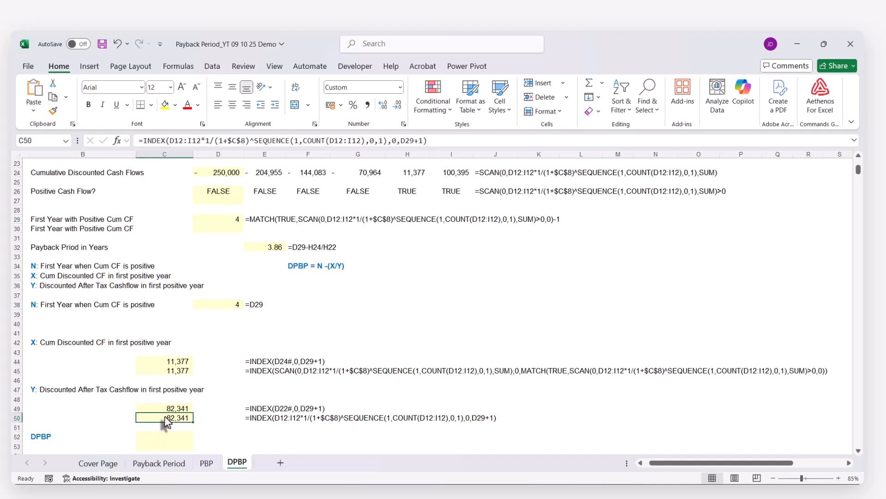
{"action": "double_click", "coordinate": [407, 140]}
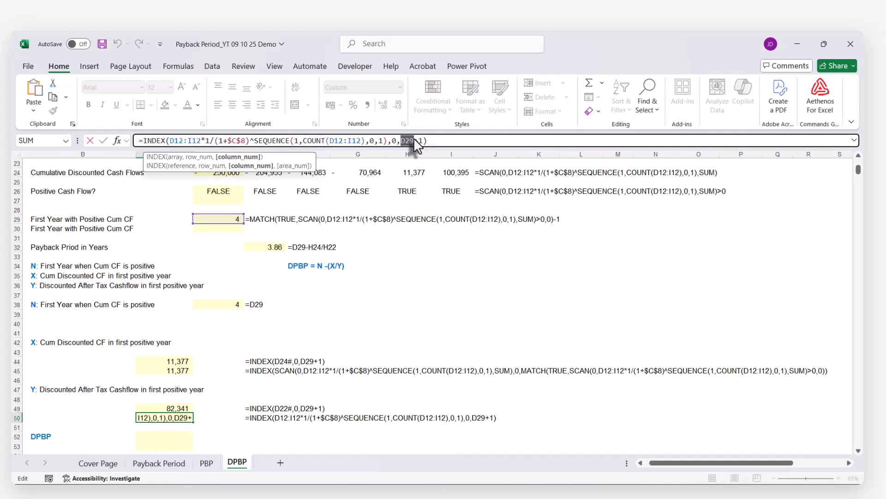
{"action": "type", "text": "MATCH(TRUE,SCAN(0,D12:I12*1/(1+$C$8)^SEQUENCE(1,COUNT(D12:I12),0,1),SUM)>0,0)-1"}
{"action": "key", "text": "Return"}
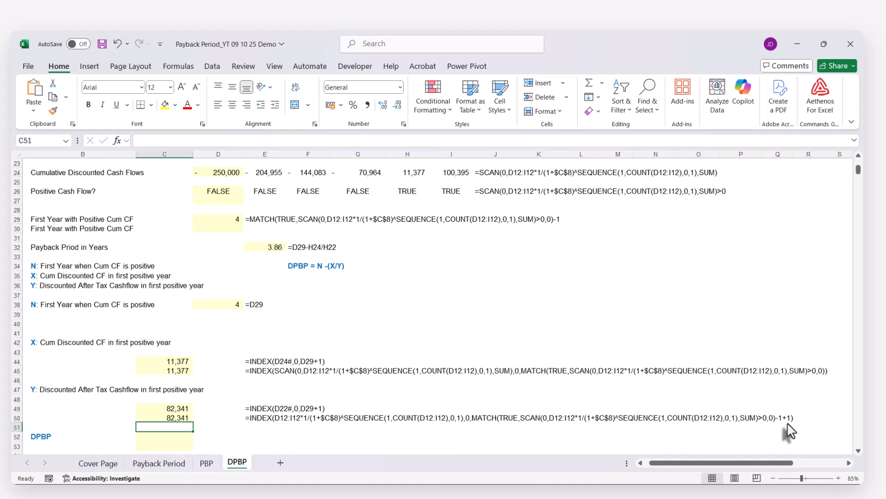
Remove the redundant -1+1 from the end of the INDEX formula in C50.
{"action": "left_click", "coordinate": [182, 418]}
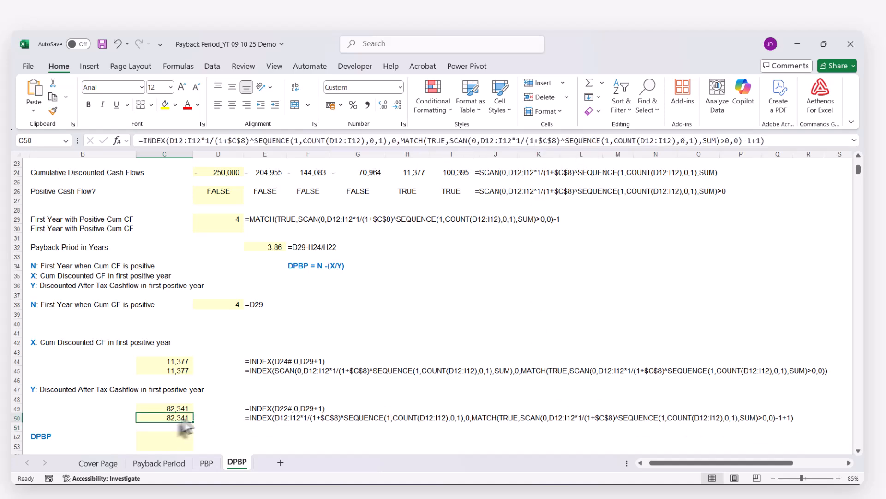
{"action": "left_click", "coordinate": [748, 142]}
{"action": "left_click_drag", "start_coordinate": [748, 142], "coordinate": [760, 141]}
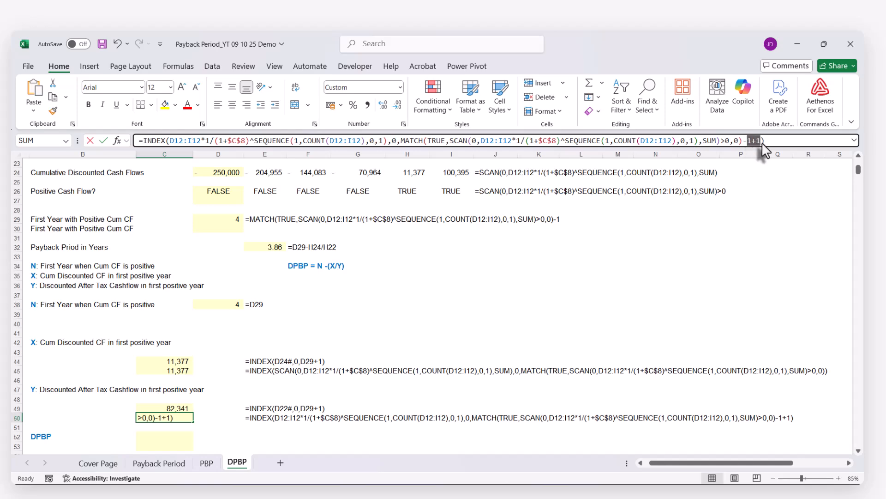
{"action": "key", "text": "BackSpace"}
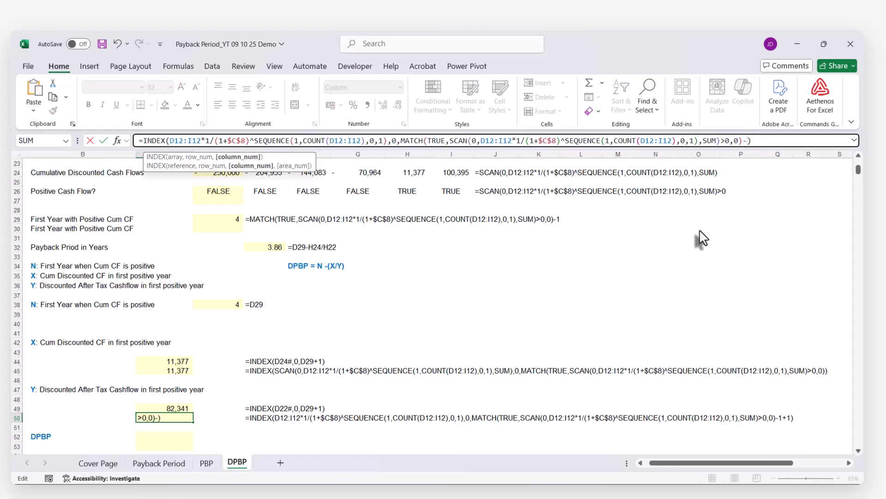
{"action": "key", "text": "Return"}
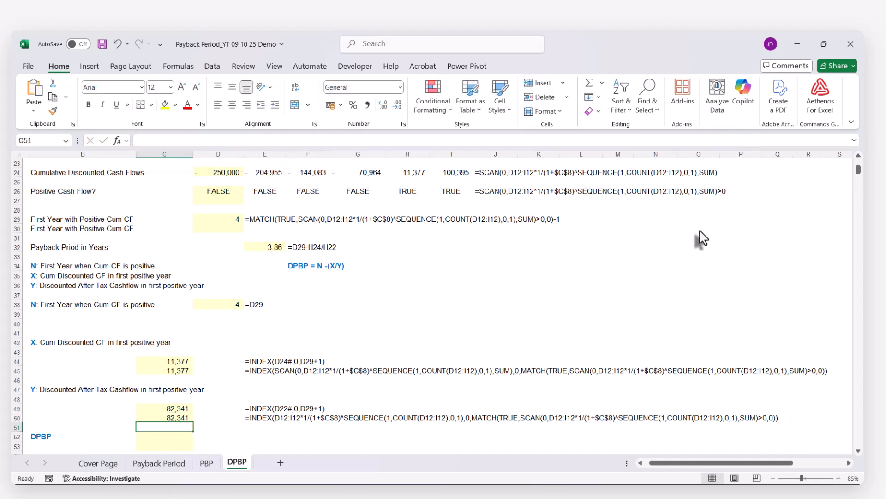
Calculate the DPBP in C52 with =D38-C45/C50 and compare it with the payback period in E32.
{"action": "scroll", "coordinate": [159, 365], "scroll_direction": "down", "scroll_amount": 2}
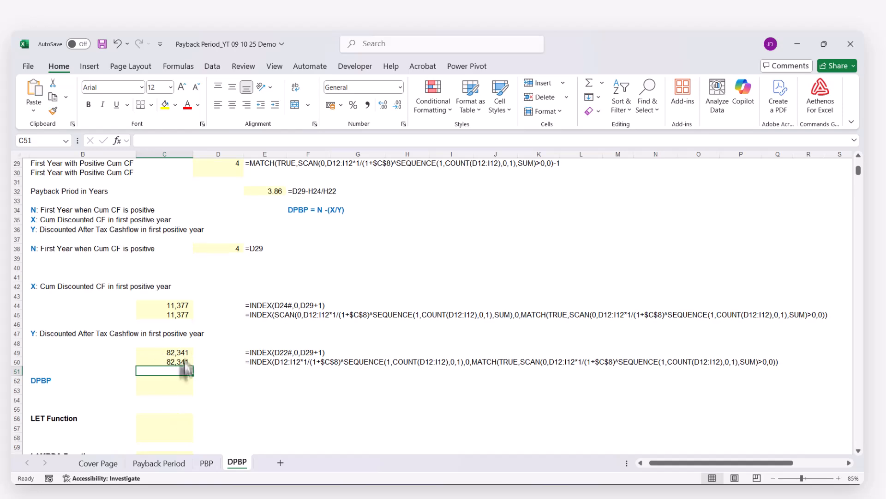
{"action": "scroll", "coordinate": [233, 367], "scroll_direction": "down", "scroll_amount": 2}
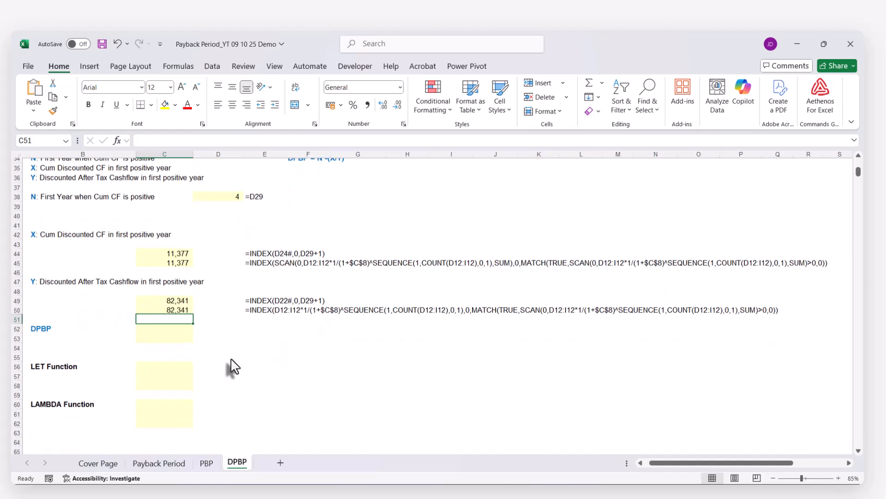
{"action": "left_click", "coordinate": [157, 328]}
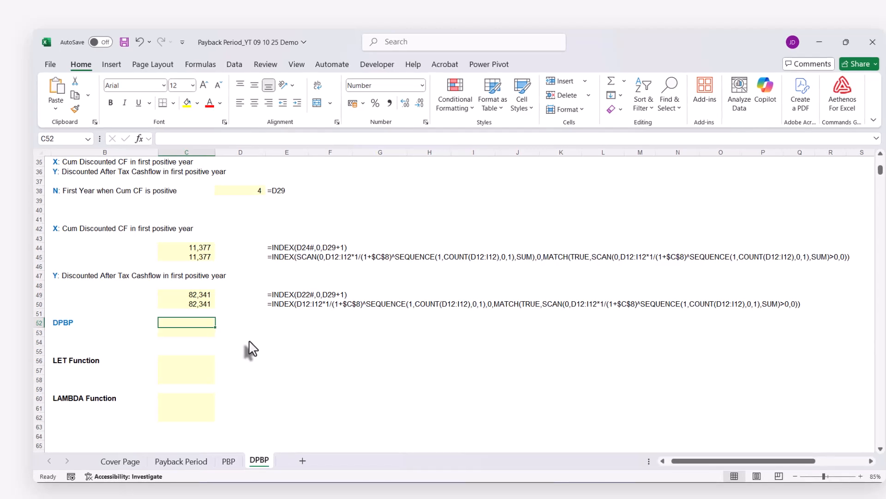
{"action": "type", "text": "="}
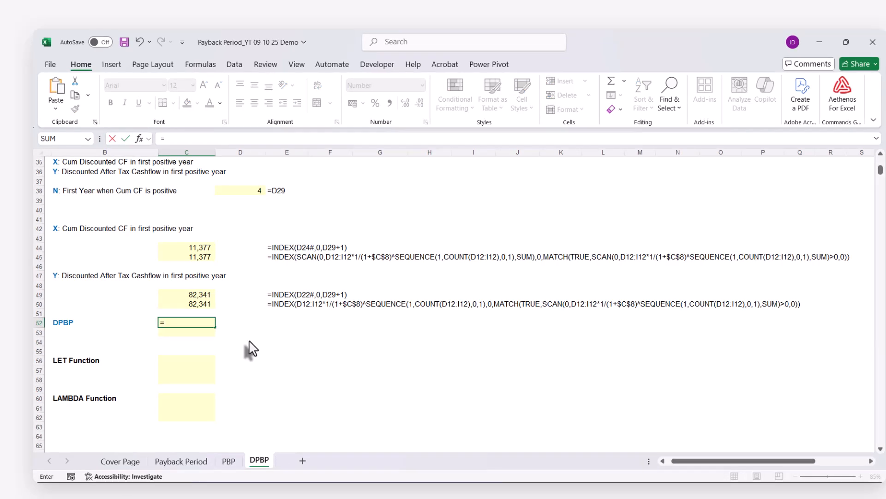
{"action": "left_click", "coordinate": [246, 191]}
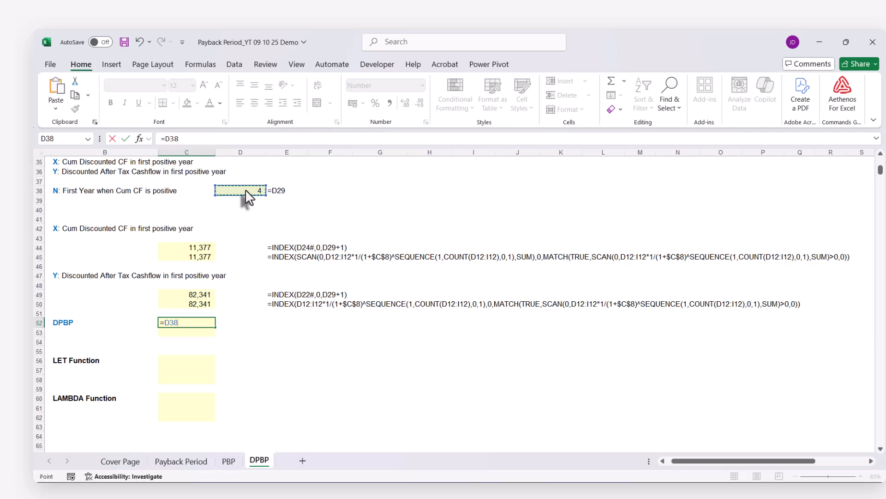
{"action": "type", "text": "-"}
{"action": "left_click", "coordinate": [201, 257]}
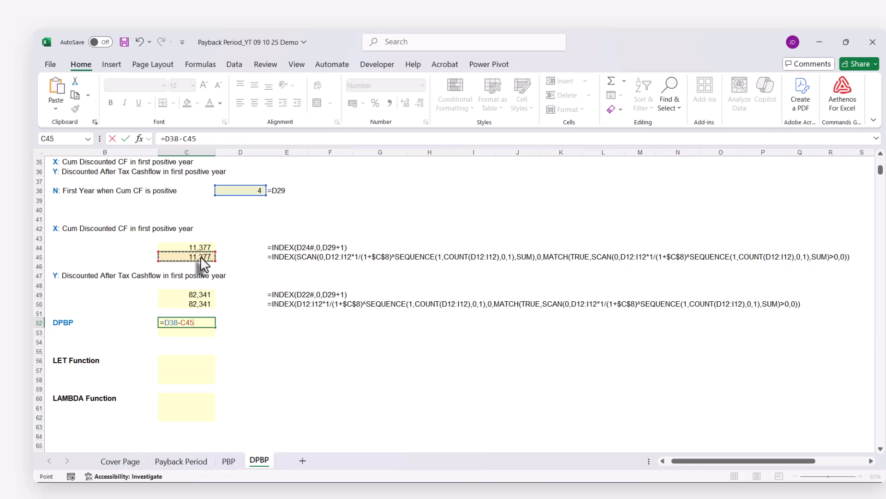
{"action": "type", "text": "/"}
{"action": "left_click", "coordinate": [179, 300]}
{"action": "key", "text": "Return"}
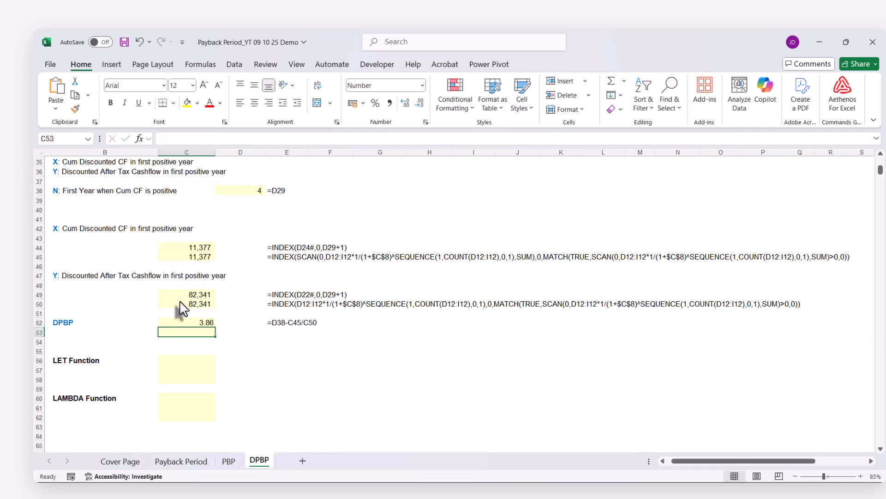
{"action": "scroll", "coordinate": [183, 307], "scroll_direction": "up", "scroll_amount": 4}
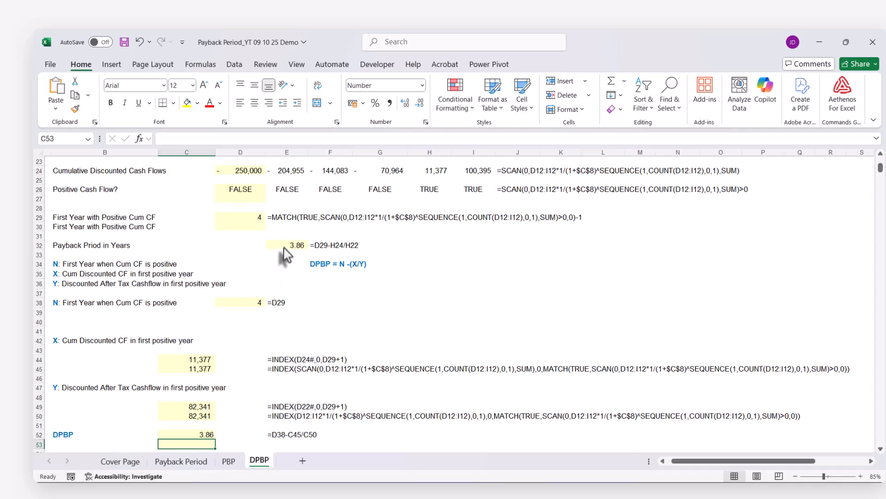
{"action": "scroll", "coordinate": [305, 323], "scroll_direction": "down", "scroll_amount": 4}
{"action": "left_click", "coordinate": [202, 323]}
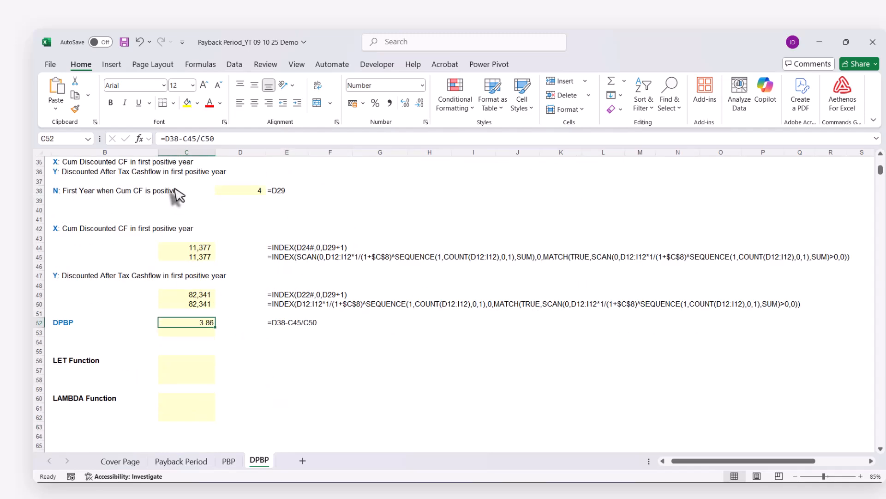
Copy the DPBP formula =D38-C45/C50 from C52 into C53.
{"action": "left_click", "coordinate": [173, 138]}
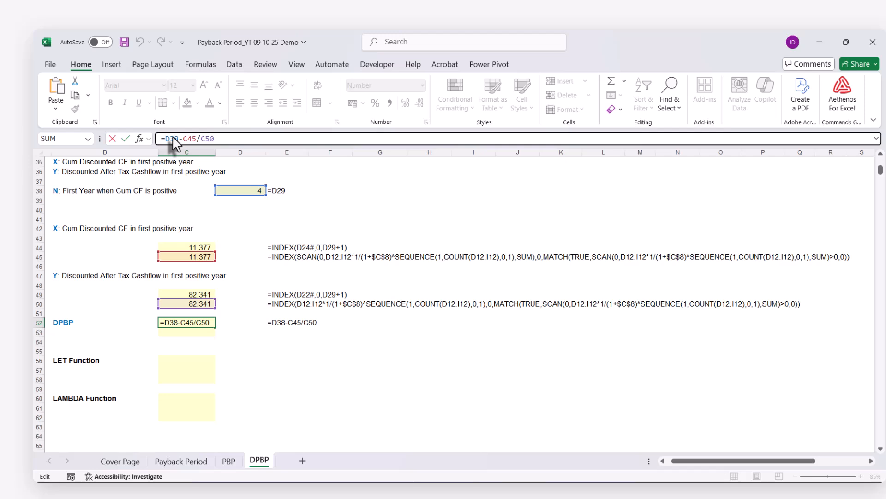
{"action": "triple_click", "coordinate": [172, 138]}
{"action": "key", "text": "ctrl+c"}
{"action": "key", "text": "Escape"}
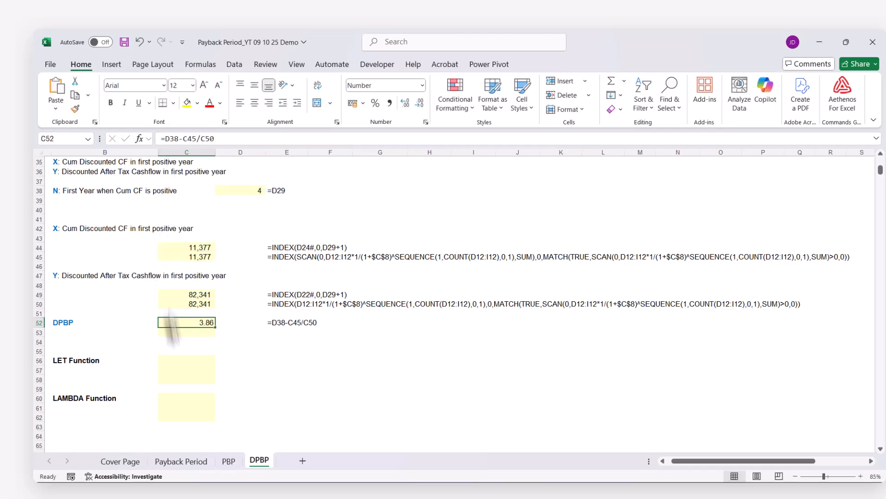
{"action": "left_click", "coordinate": [179, 333]}
{"action": "key", "text": "ctrl+v"}
{"action": "left_click", "coordinate": [180, 342]}
{"action": "left_click", "coordinate": [185, 333]}
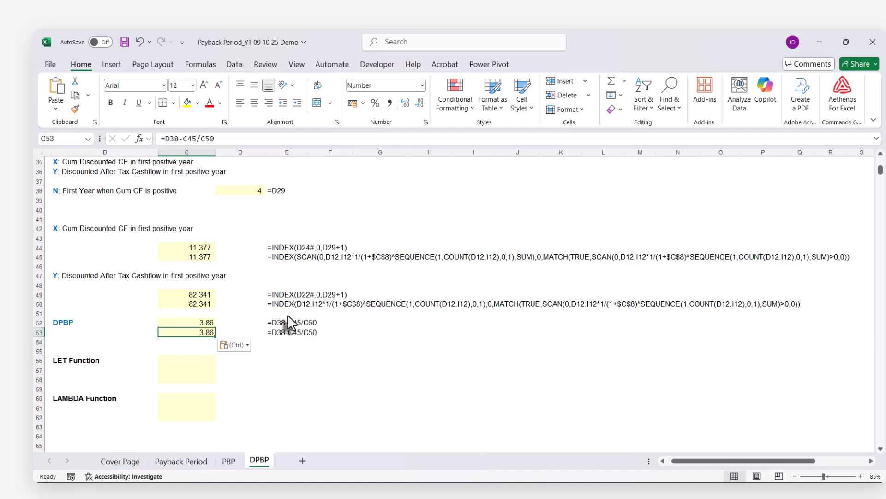
Replace D38 in C53's formula with D29's expression MATCH(TRUE,SCAN(0,D12:I12*1/(1+$C$8)^SEQUENCE(1,COUNT(D12:I12),0,1),SUM)>0,0)-1.
{"action": "scroll", "coordinate": [287, 322], "scroll_direction": "up", "scroll_amount": 2}
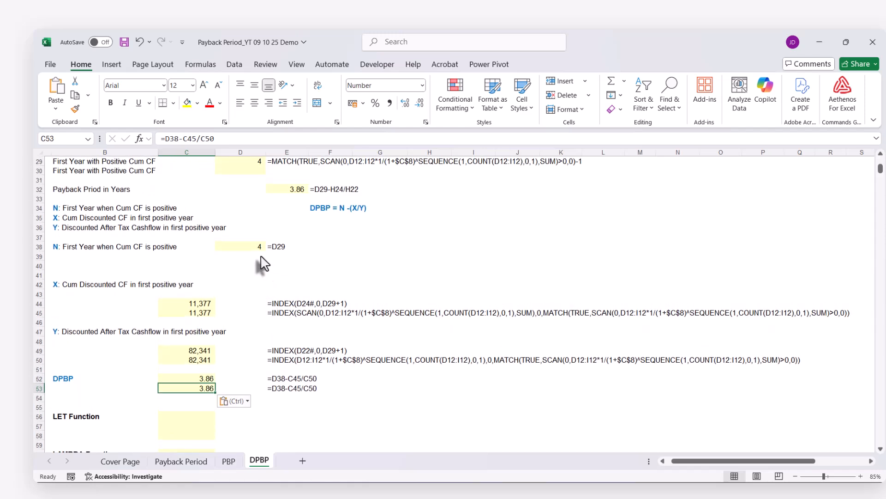
{"action": "scroll", "coordinate": [261, 263], "scroll_direction": "up", "scroll_amount": 2}
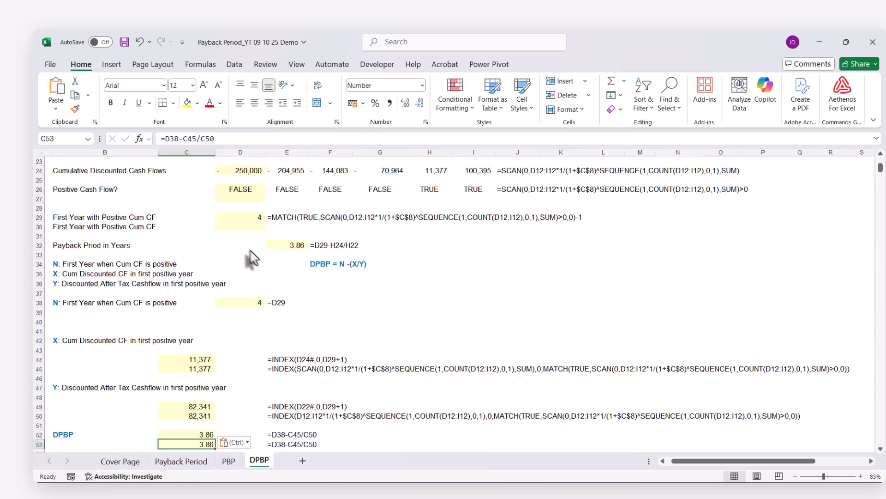
{"action": "left_click", "coordinate": [244, 219]}
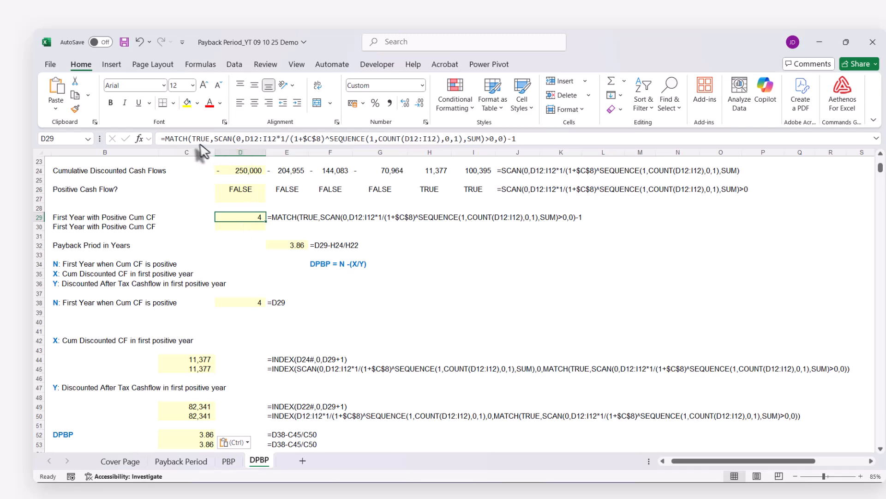
{"action": "left_click_drag", "start_coordinate": [165, 138], "coordinate": [575, 138]}
{"action": "key", "text": "ctrl+c"}
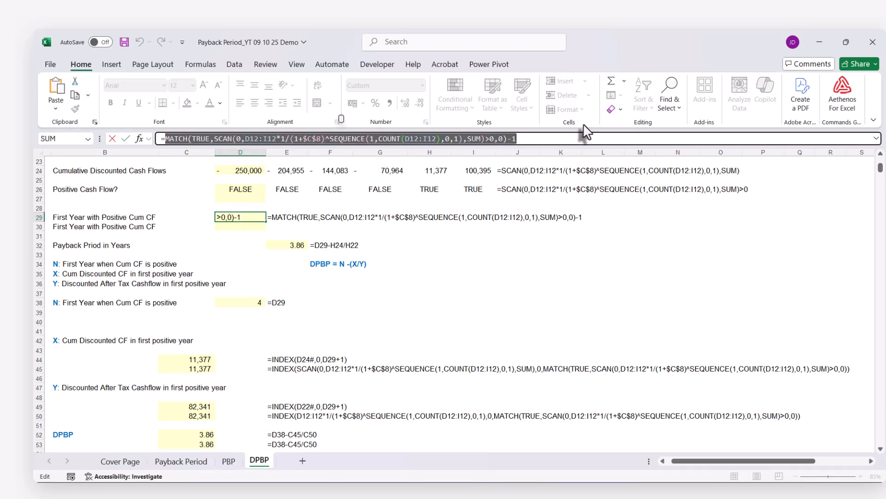
{"action": "key", "text": "Escape"}
{"action": "scroll", "coordinate": [500, 267], "scroll_direction": "down", "scroll_amount": 5}
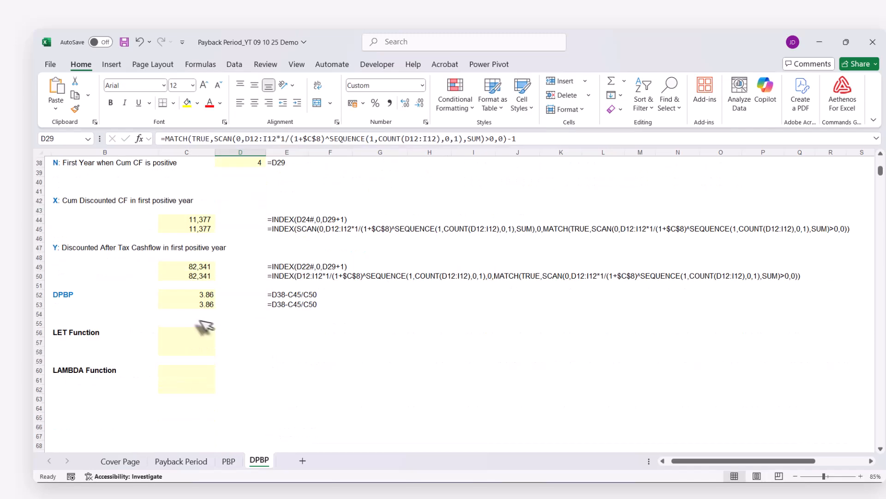
{"action": "left_click", "coordinate": [199, 306]}
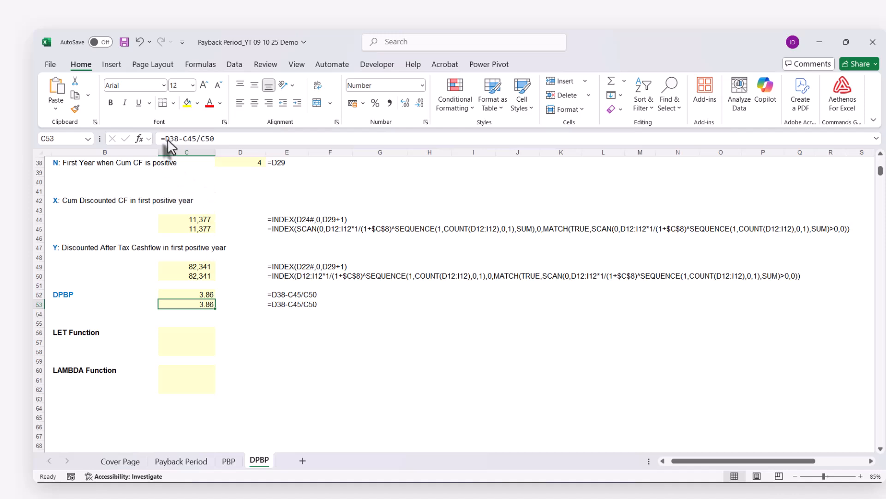
{"action": "left_click_drag", "start_coordinate": [165, 139], "coordinate": [178, 139]}
{"action": "key", "text": "ctrl+v"}
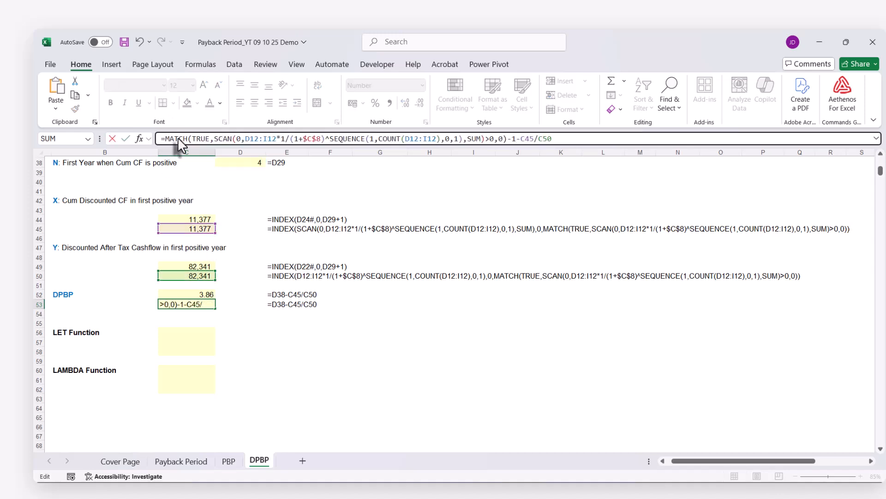
{"action": "key", "text": "Return"}
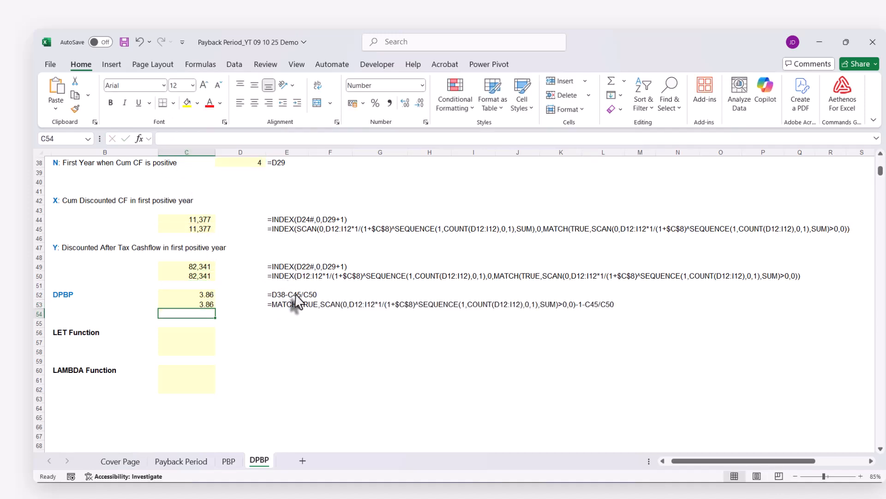
Replace the C45 reference in C53's formula with the full INDEX(SCAN(...),0,MATCH(...)) expression from C45.
{"action": "scroll", "coordinate": [277, 300], "scroll_direction": "up", "scroll_amount": 1}
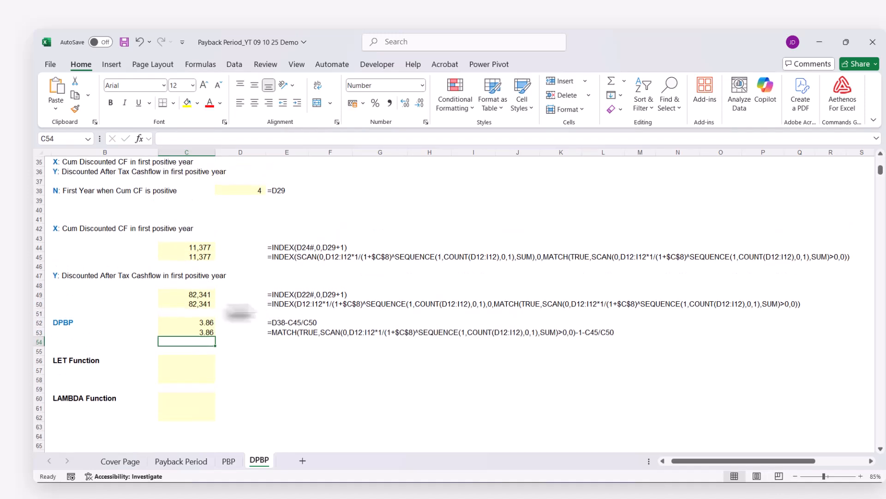
{"action": "left_click", "coordinate": [194, 257]}
{"action": "left_click_drag", "start_coordinate": [166, 140], "coordinate": [852, 276]}
{"action": "key", "text": "ctrl+c"}
{"action": "key", "text": "Escape"}
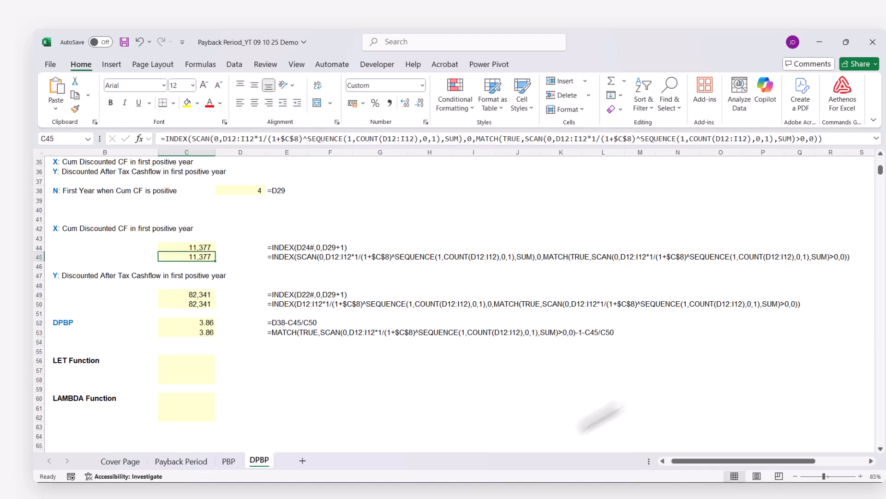
{"action": "left_click", "coordinate": [194, 332]}
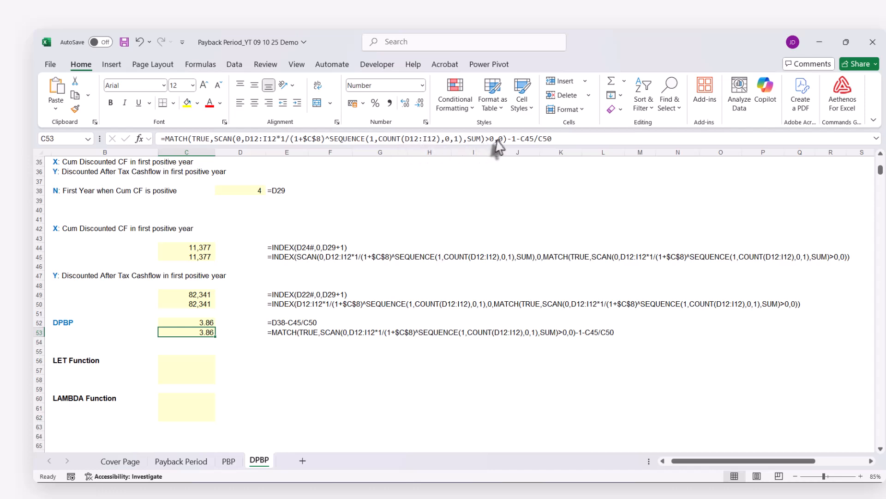
{"action": "double_click", "coordinate": [527, 138]}
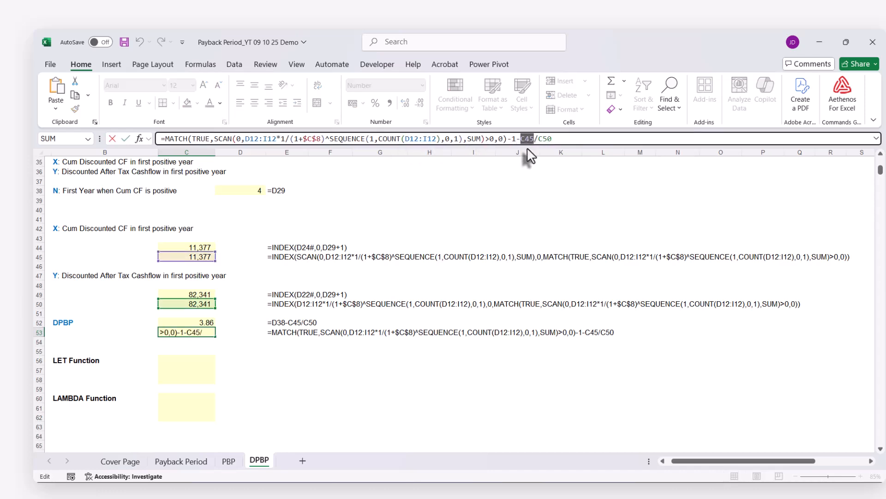
{"action": "key", "text": "ctrl+v"}
{"action": "key", "text": "Return"}
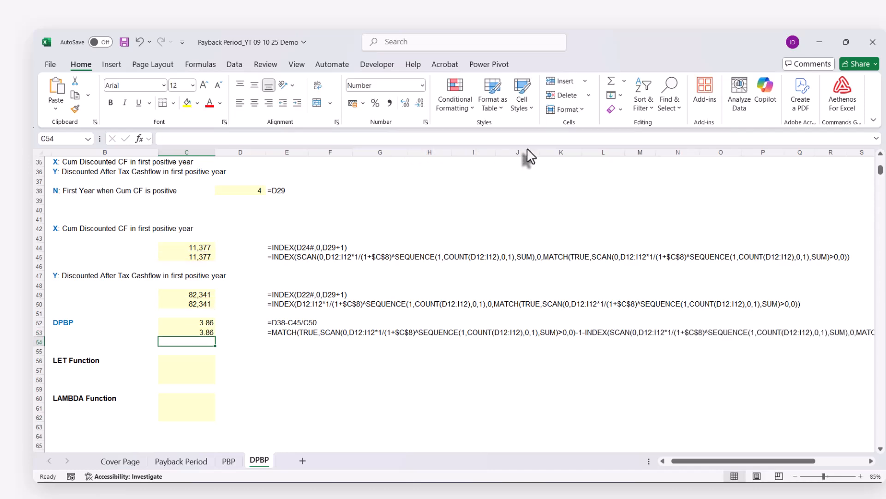
Replace the C50 reference at the end of C53's formula with the full INDEX expression from C50.
{"action": "left_click", "coordinate": [204, 304]}
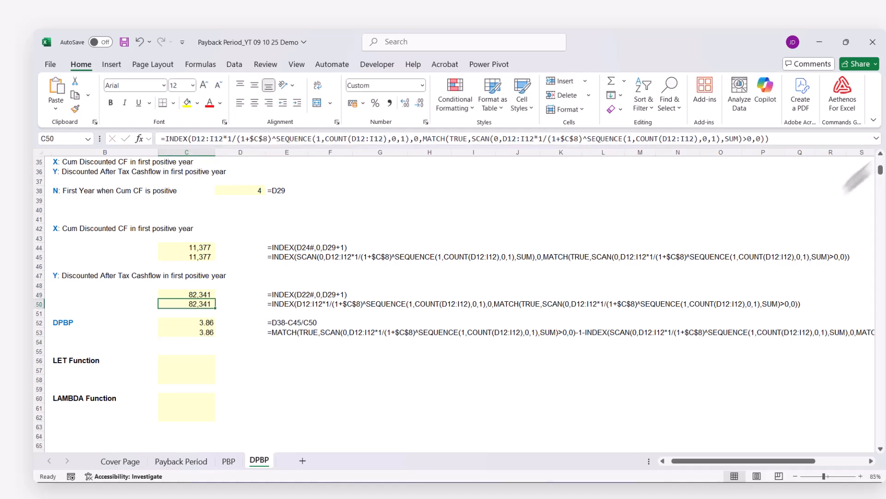
{"action": "left_click", "coordinate": [203, 332]}
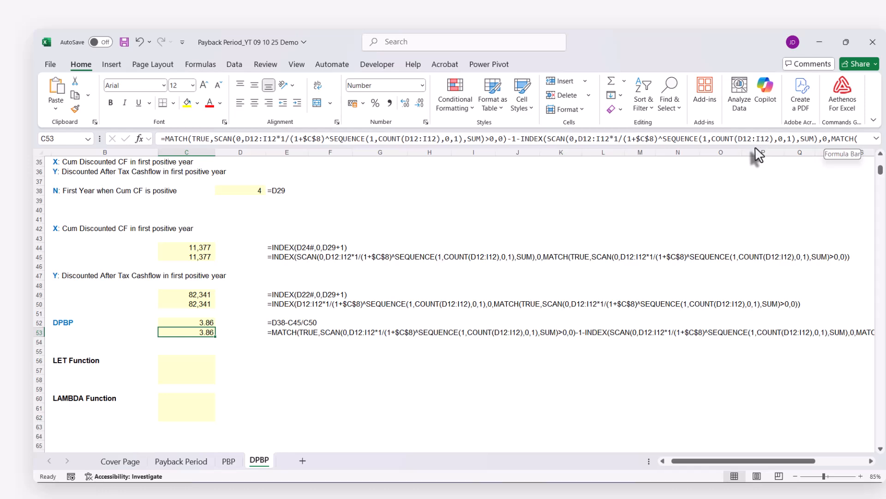
{"action": "key", "text": "ctrl+shift+u"}
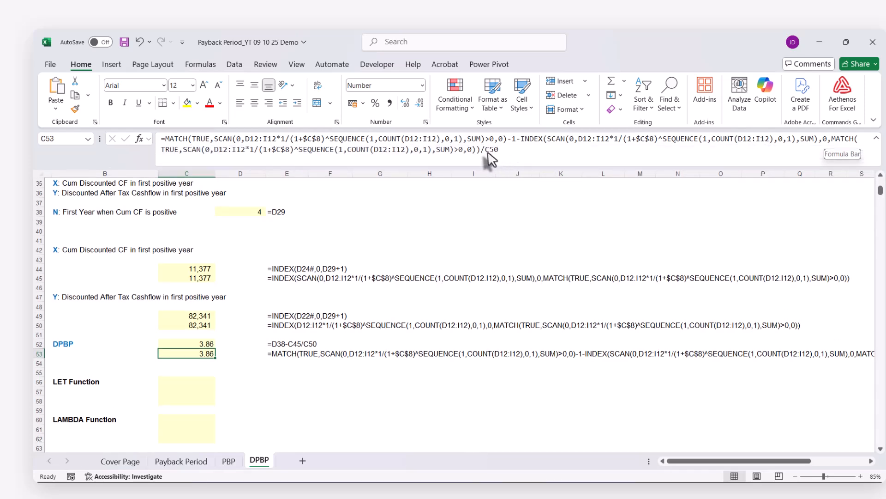
{"action": "left_click", "coordinate": [499, 152]}
{"action": "key", "text": "ctrl+v"}
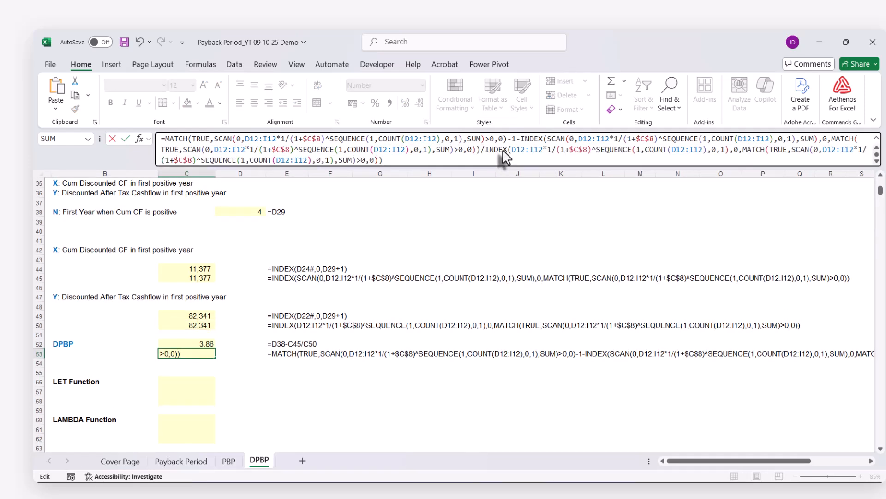
{"action": "key", "text": "Return"}
Copy the complete combined DPBP formula from C53 into C56 and C57 beside the LET Function label.
{"action": "scroll", "coordinate": [258, 324], "scroll_direction": "down", "scroll_amount": 1}
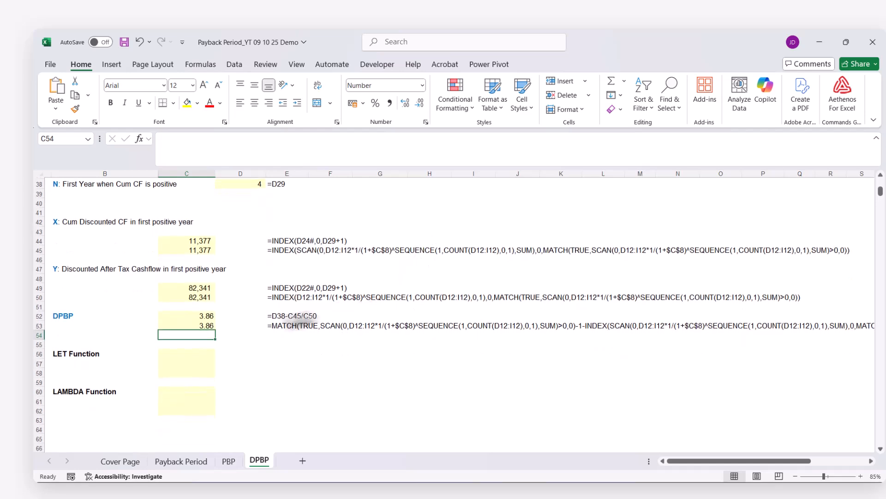
{"action": "left_click", "coordinate": [210, 326]}
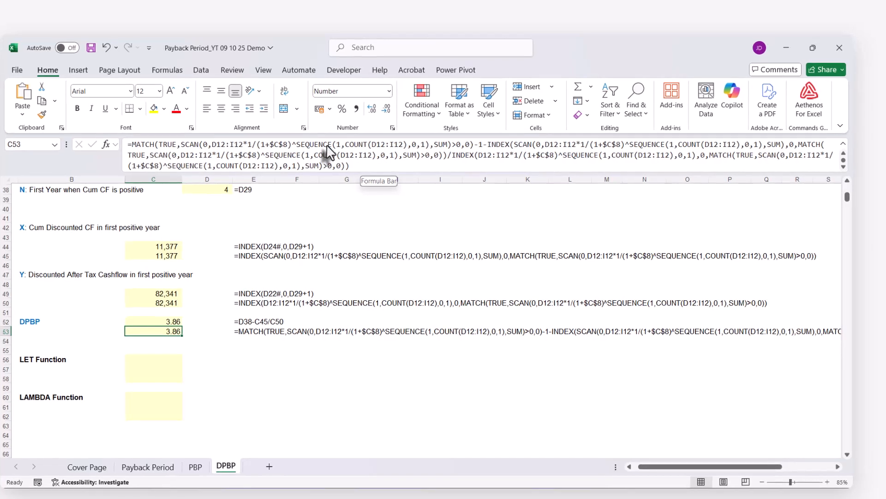
{"action": "left_click", "coordinate": [234, 145]}
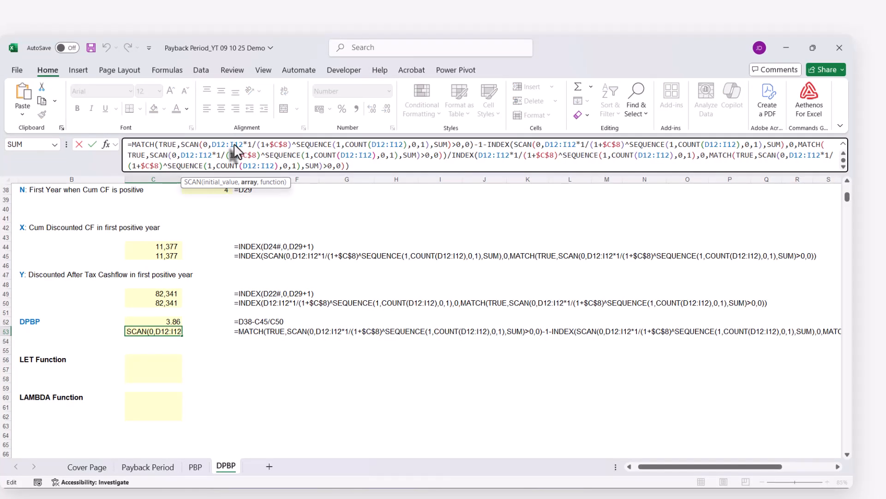
{"action": "key", "text": "ctrl+a"}
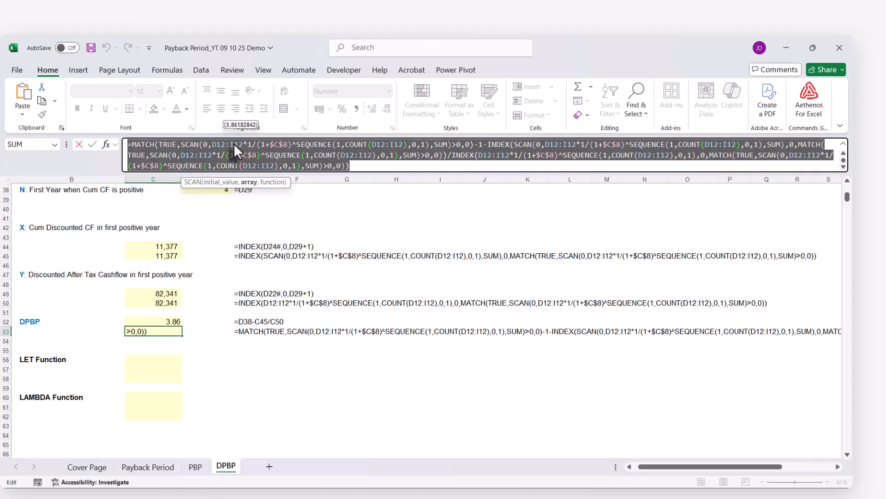
{"action": "key", "text": "Escape"}
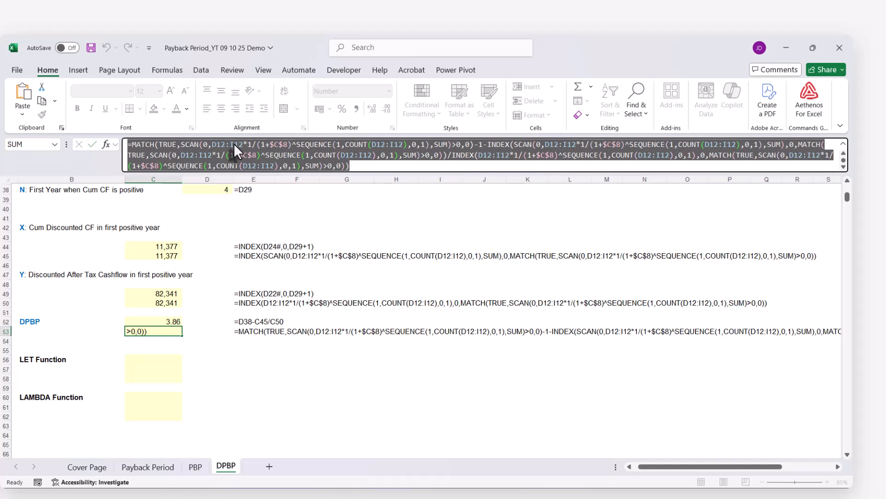
{"action": "left_click", "coordinate": [141, 363]}
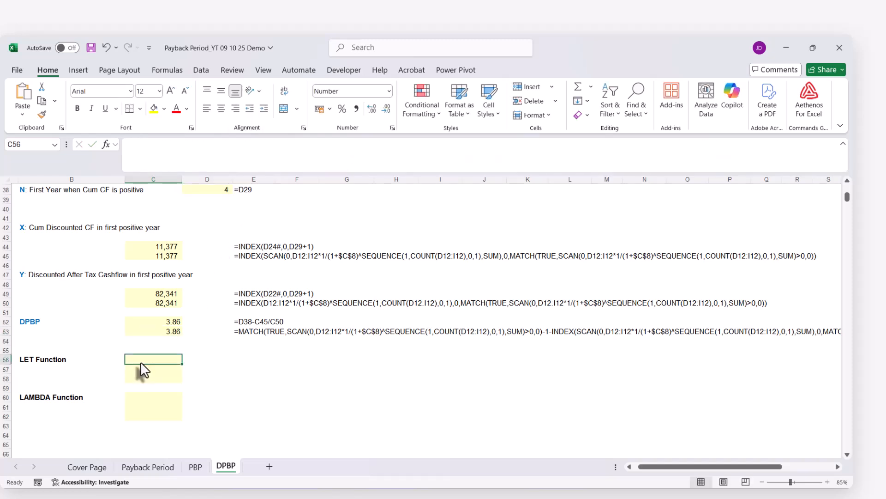
{"action": "key", "text": "ctrl+v"}
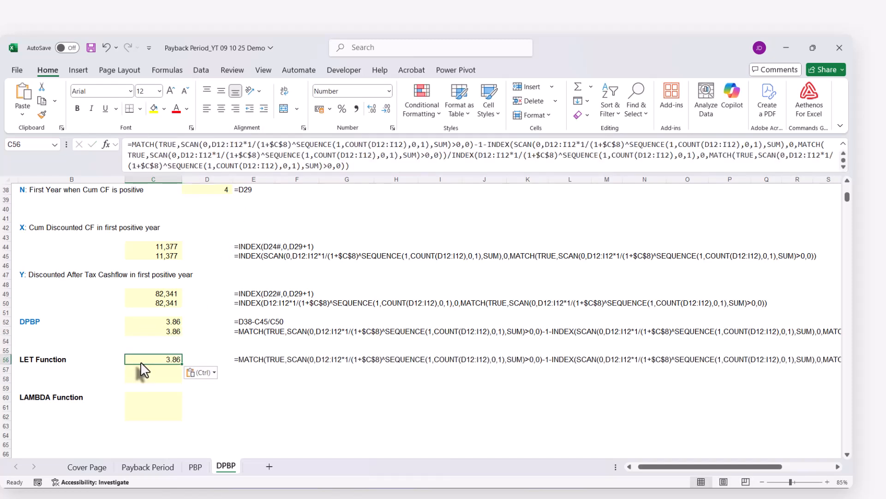
{"action": "left_click", "coordinate": [141, 371]}
{"action": "key", "text": "ctrl+v"}
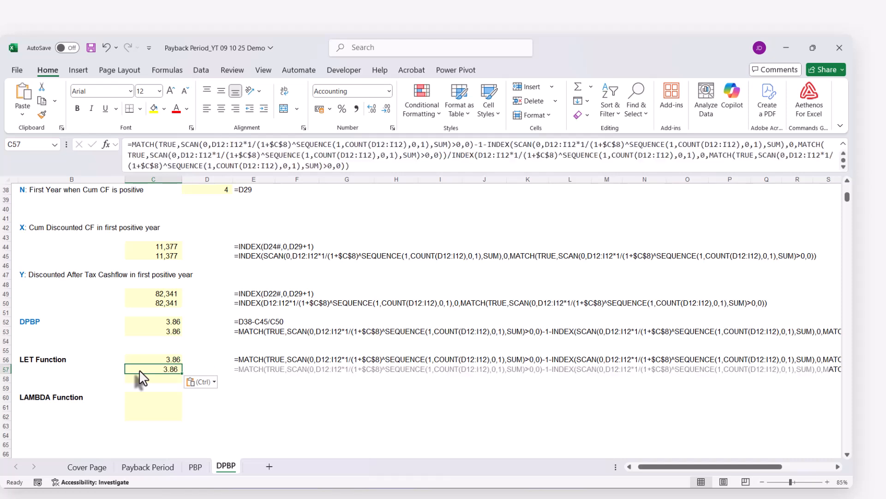
{"action": "left_click", "coordinate": [141, 378]}
{"action": "left_click", "coordinate": [145, 370]}
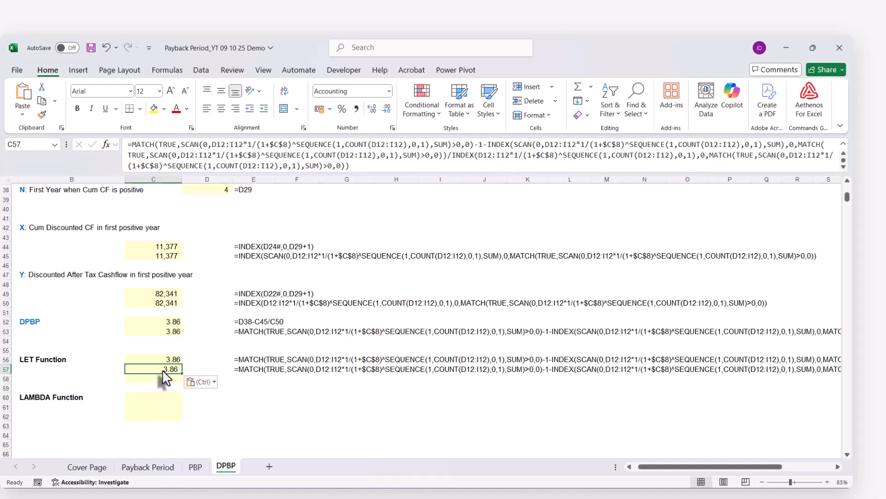
Wrap C57's DPBP formula in a LET function whose first name, values, refers to the after-tax cash flows D12:I12.
{"action": "scroll", "coordinate": [164, 376], "scroll_direction": "up", "scroll_amount": 12}
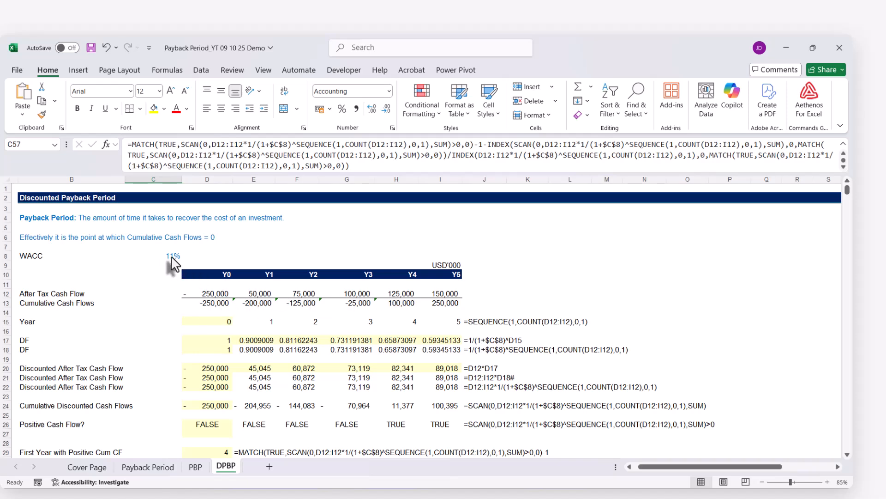
{"action": "scroll", "coordinate": [194, 374], "scroll_direction": "down", "scroll_amount": 15}
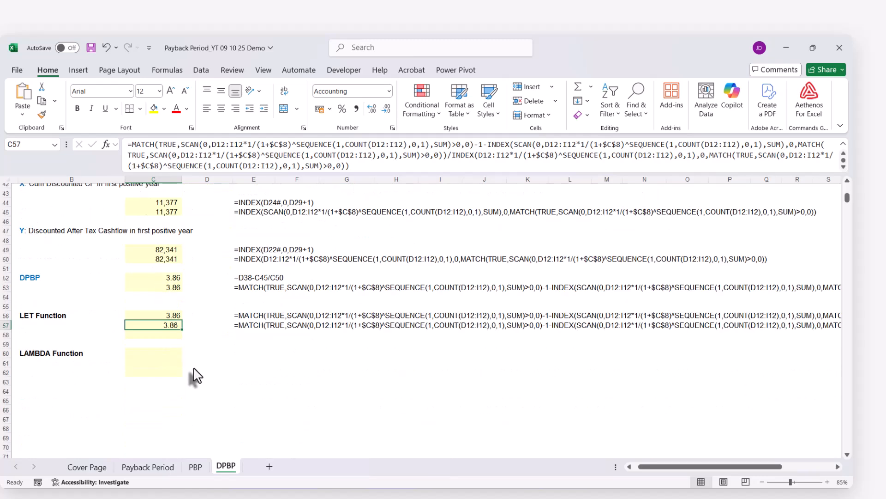
{"action": "scroll", "coordinate": [190, 360], "scroll_direction": "up", "scroll_amount": 1}
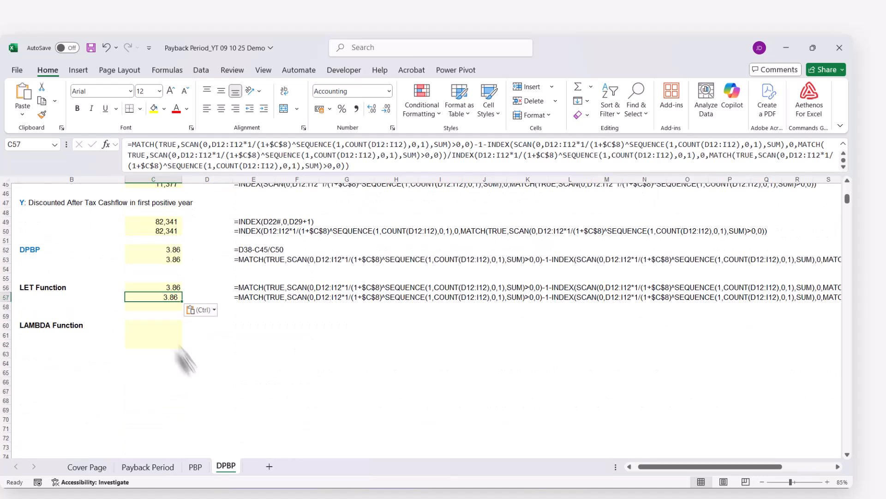
{"action": "left_click", "coordinate": [131, 144]}
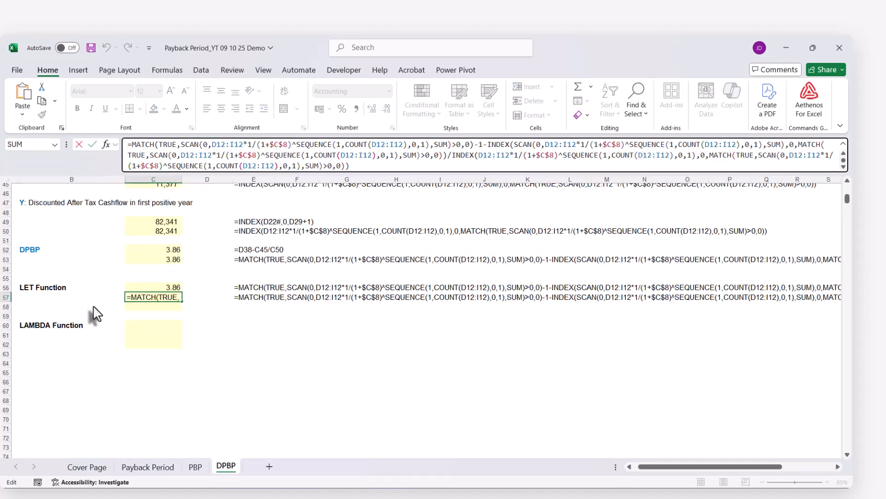
{"action": "type", "text": "LET"}
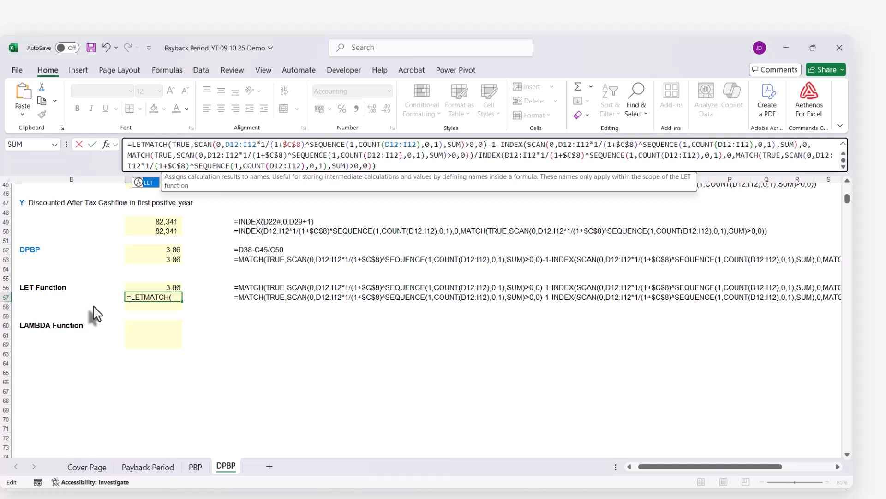
{"action": "type", "text": "("}
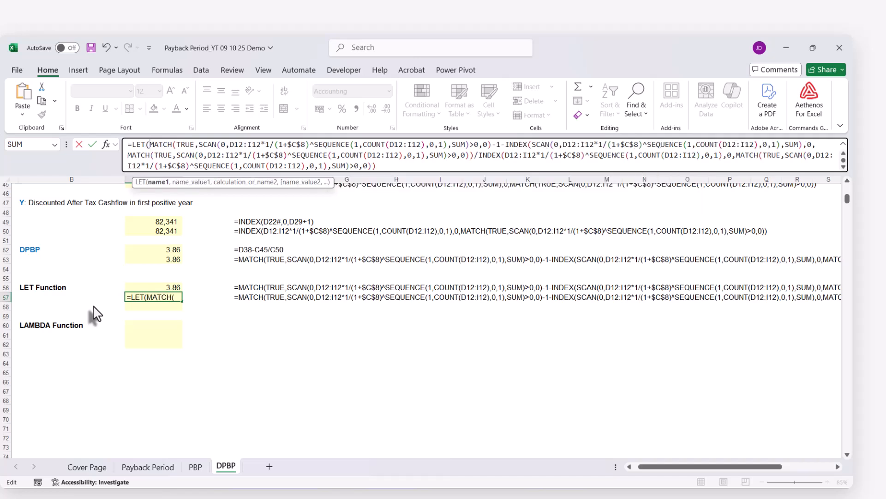
{"action": "type", "text": "values"}
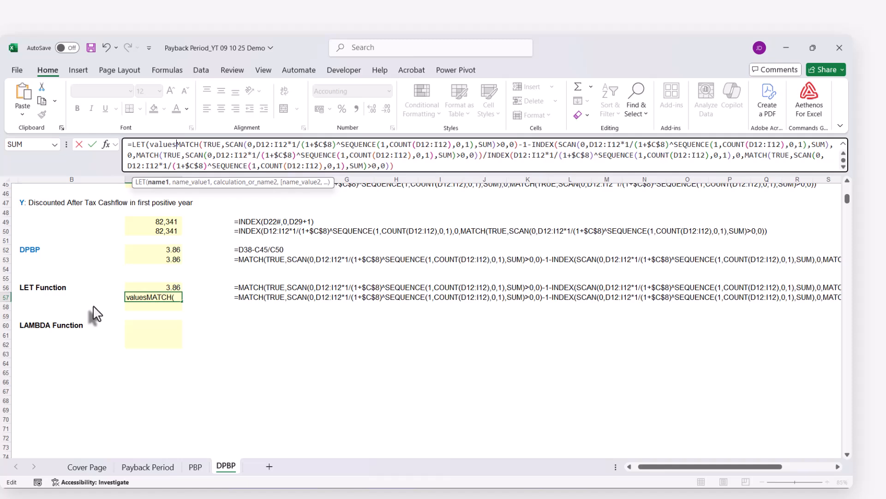
{"action": "type", "text": ","}
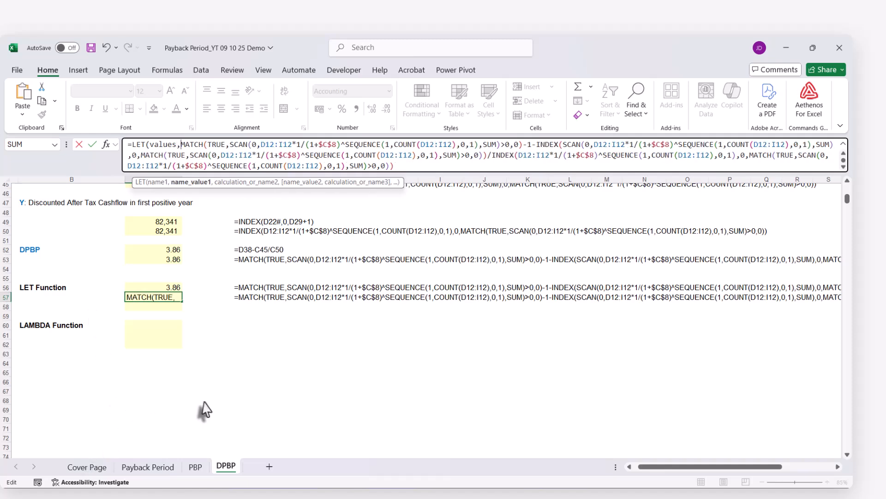
{"action": "scroll", "coordinate": [213, 384], "scroll_direction": "up", "scroll_amount": 3}
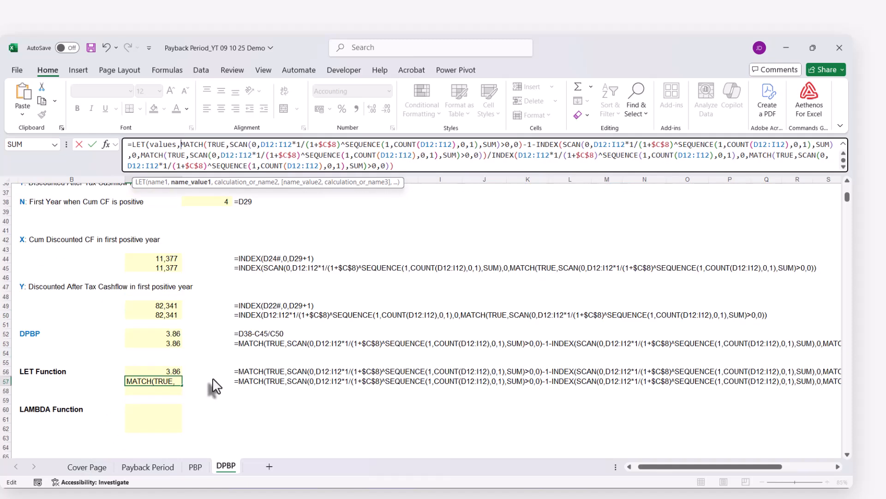
{"action": "scroll", "coordinate": [214, 384], "scroll_direction": "up", "scroll_amount": 12}
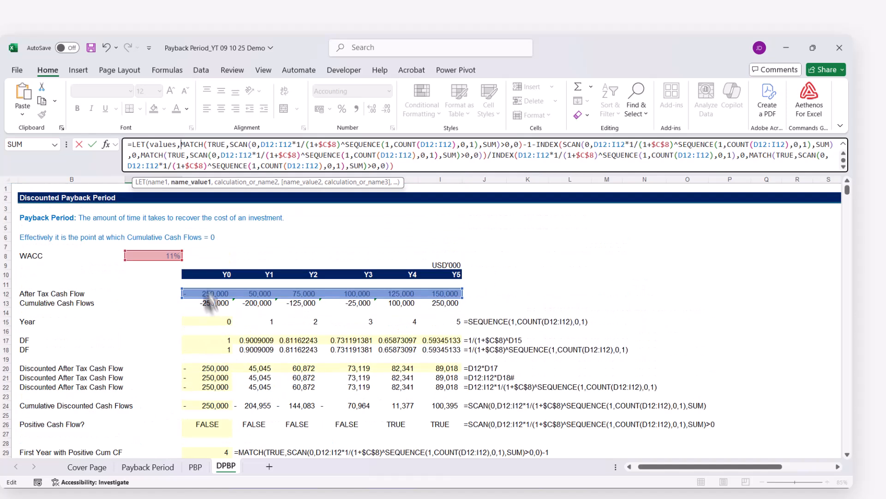
{"action": "left_click_drag", "start_coordinate": [199, 292], "coordinate": [427, 289]}
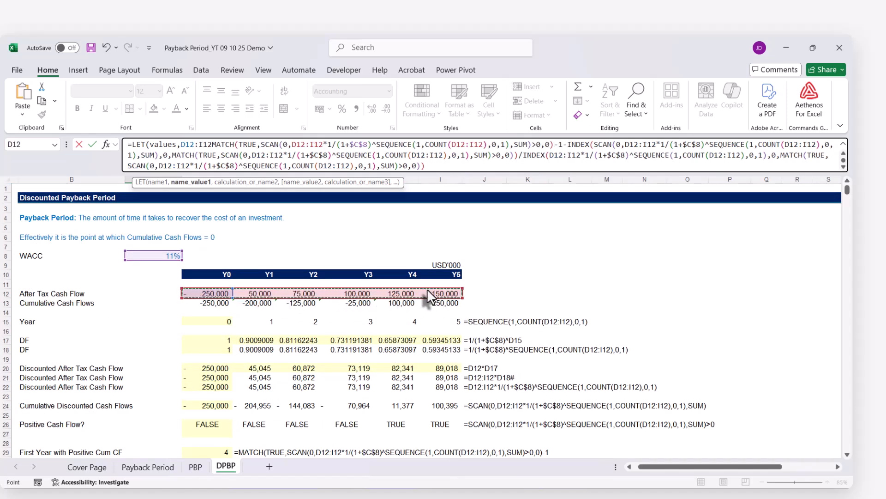
{"action": "type", "text": ","}
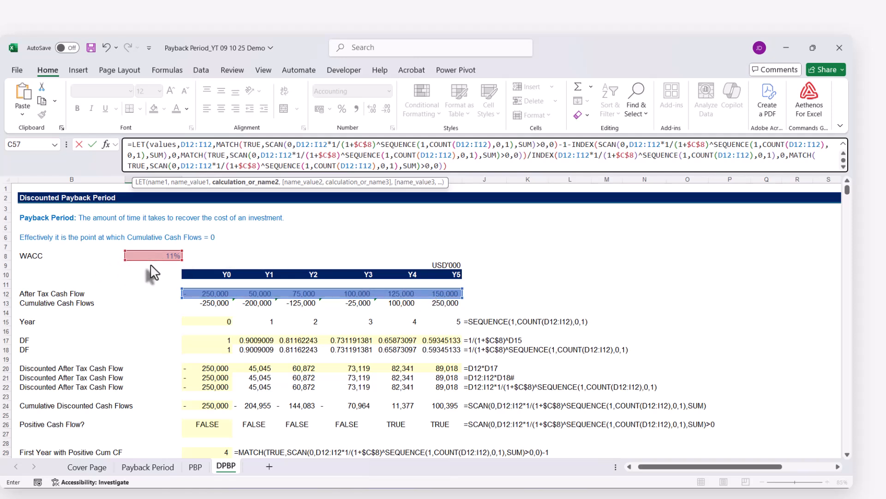
Add the name rate referring to WACC cell C8 in C57's LET function, then close and enter the formula.
{"action": "type", "text": "rate"}
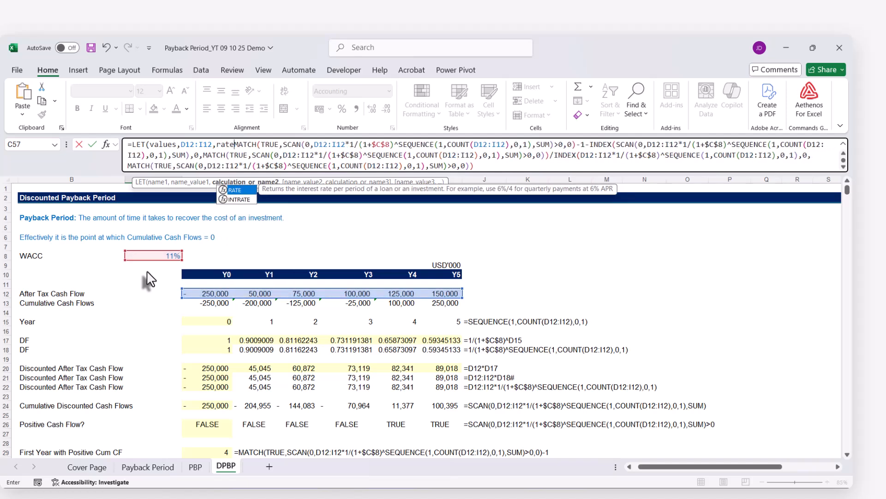
{"action": "type", "text": ","}
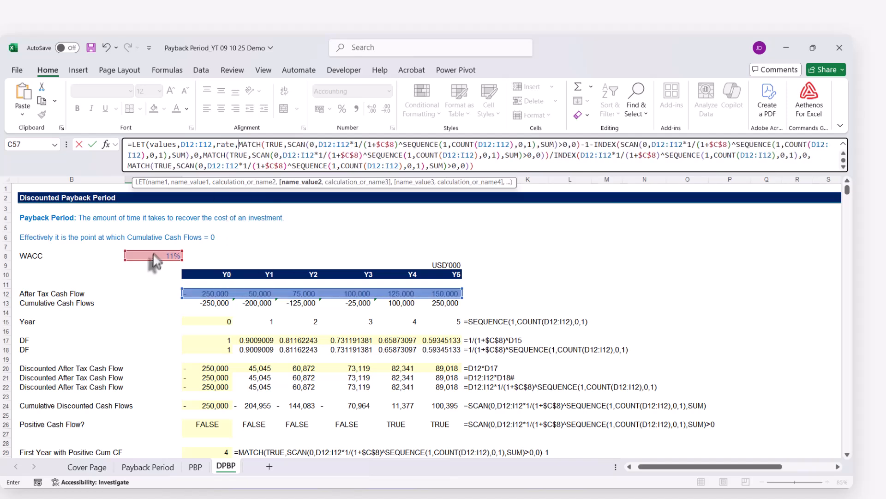
{"action": "left_click", "coordinate": [150, 254]}
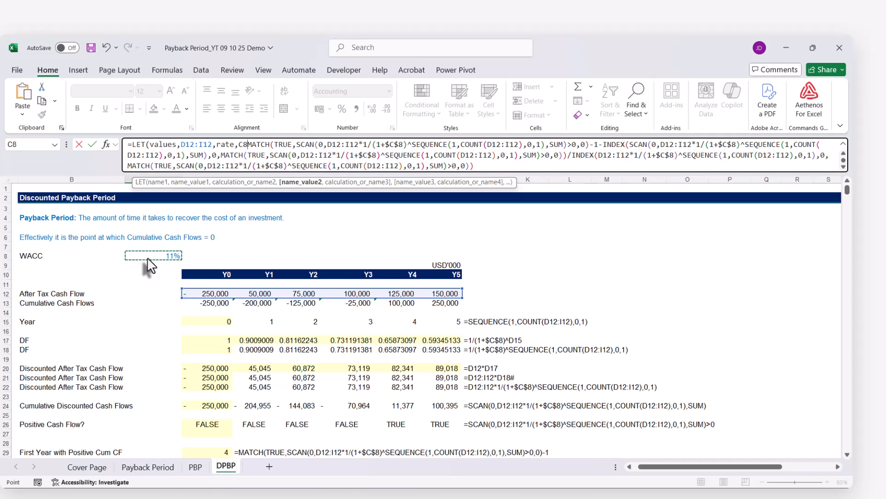
{"action": "type", "text": ","}
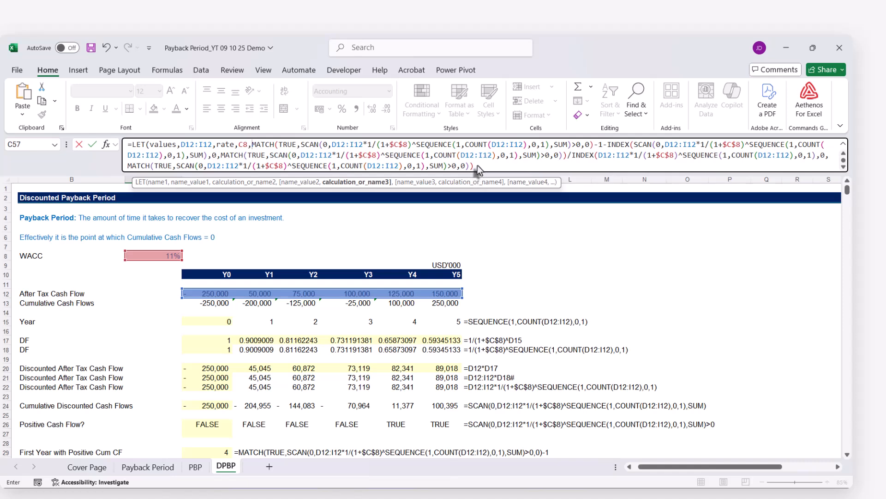
{"action": "type", "text": ")"}
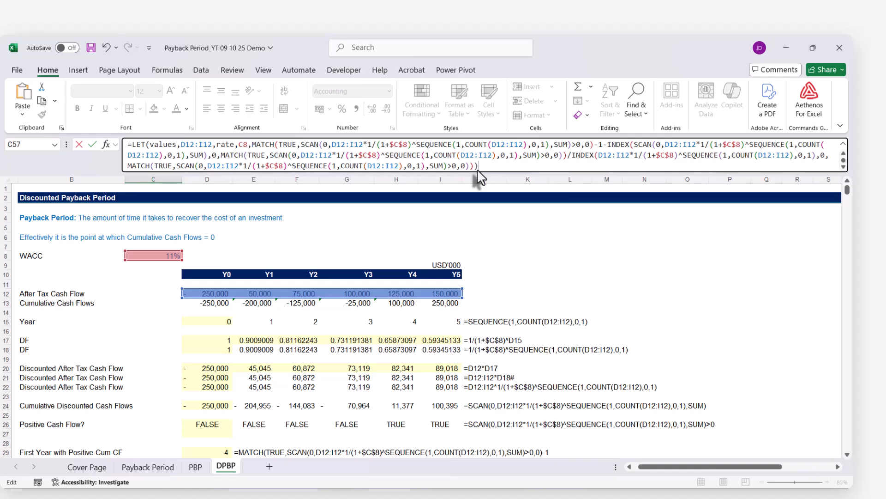
{"action": "key", "text": "Return"}
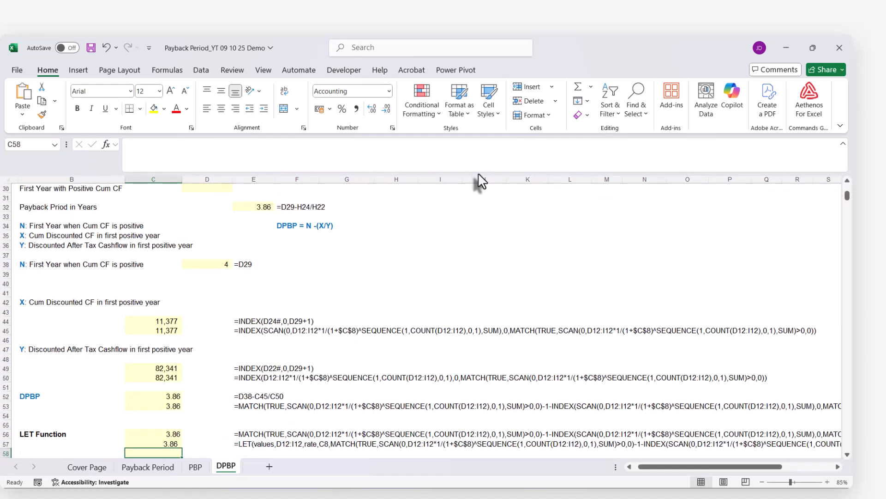
Copy the complete LET formula from C57 into C58.
{"action": "scroll", "coordinate": [314, 342], "scroll_direction": "down", "scroll_amount": 2}
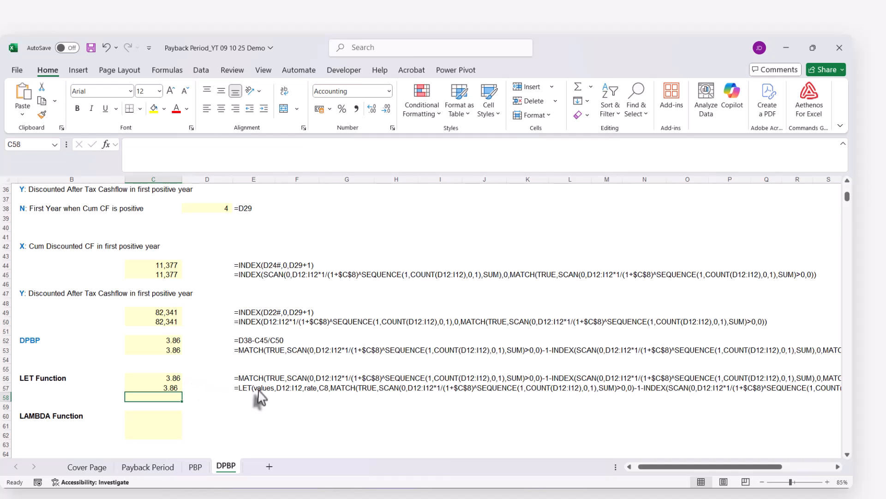
{"action": "left_click", "coordinate": [166, 387]}
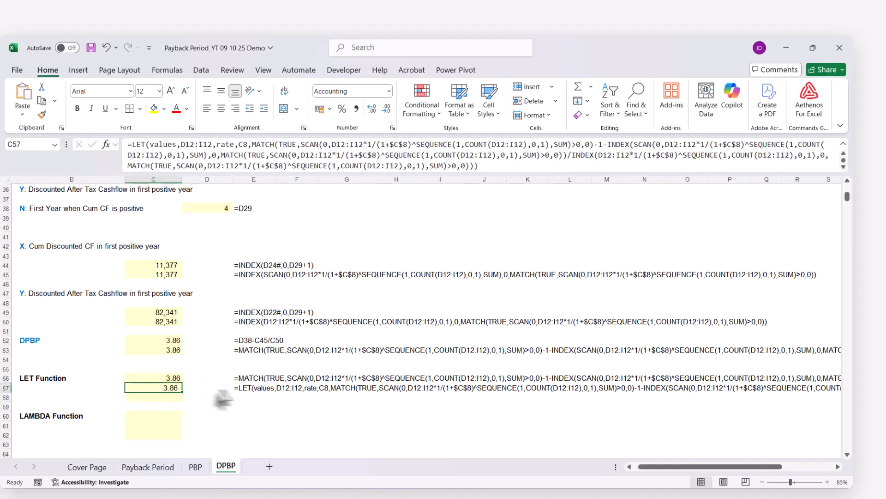
{"action": "left_click", "coordinate": [129, 145]}
{"action": "key", "text": "ctrl+v"}
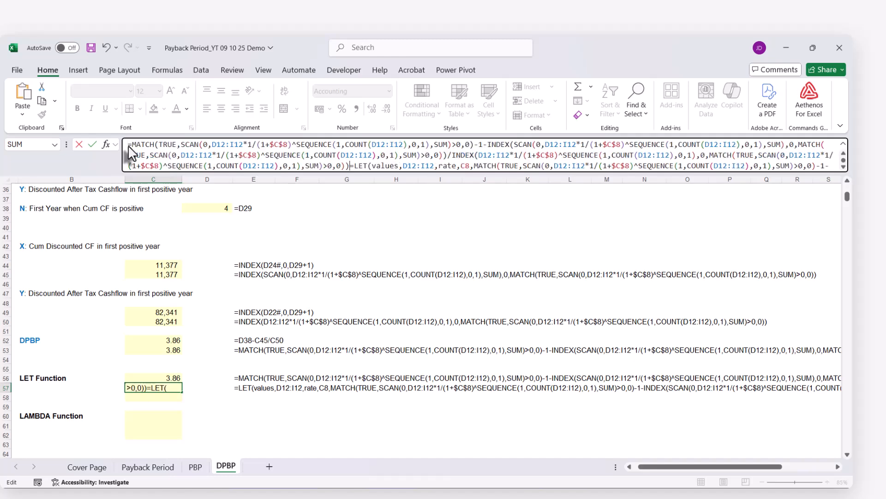
{"action": "key", "text": "ctrl+z"}
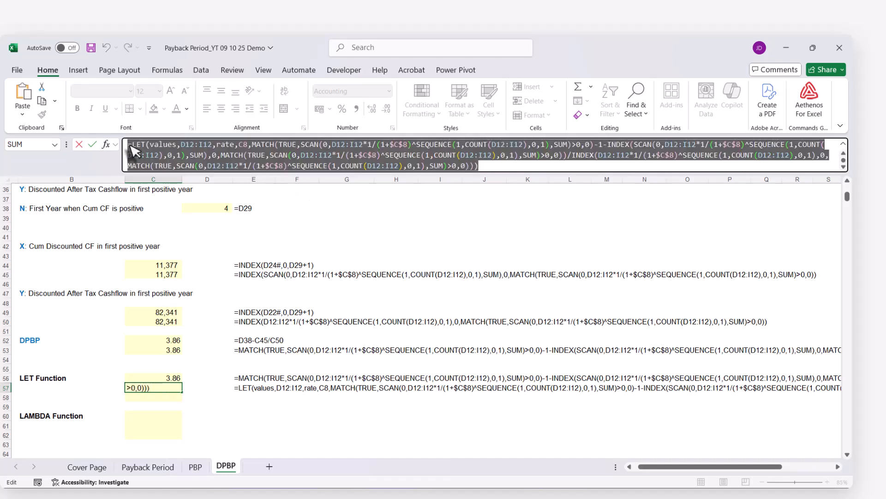
{"action": "key", "text": "Escape"}
{"action": "left_click", "coordinate": [147, 397]}
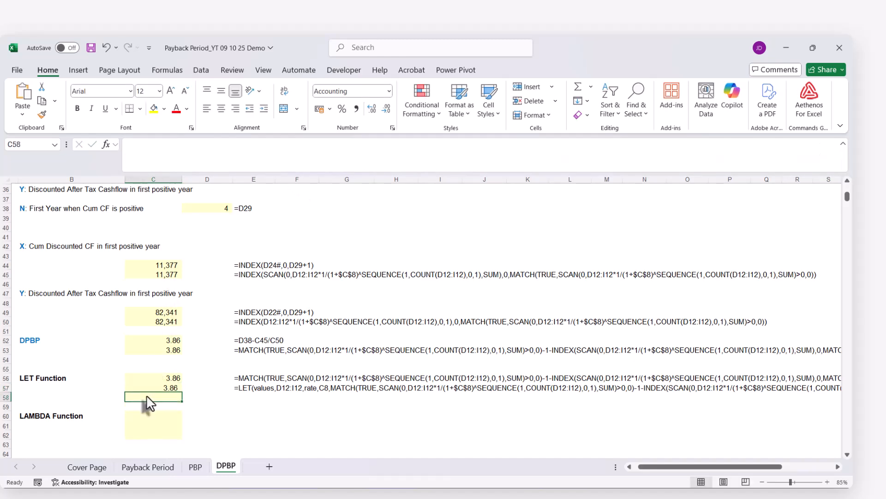
{"action": "key", "text": "ctrl+v"}
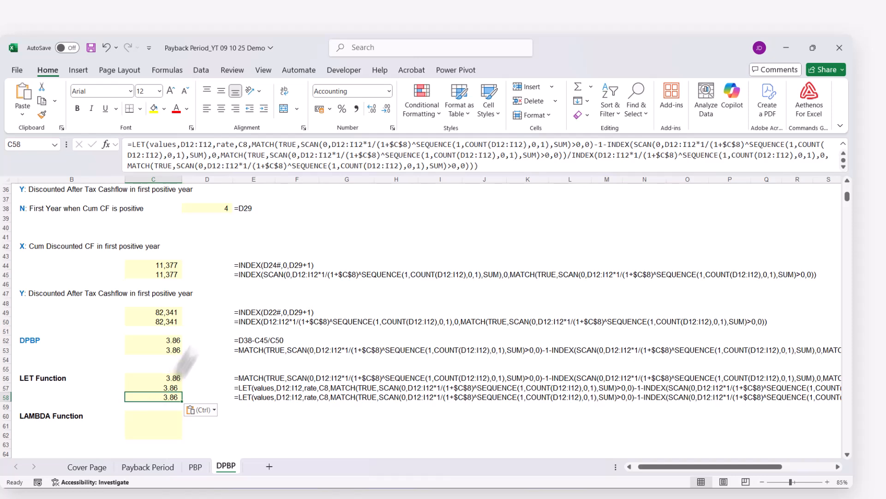
Replace both D12:I12 references in the first MATCH of C58's LET calculation, inside SCAN and COUNT, with values.
{"action": "left_click", "coordinate": [148, 145]}
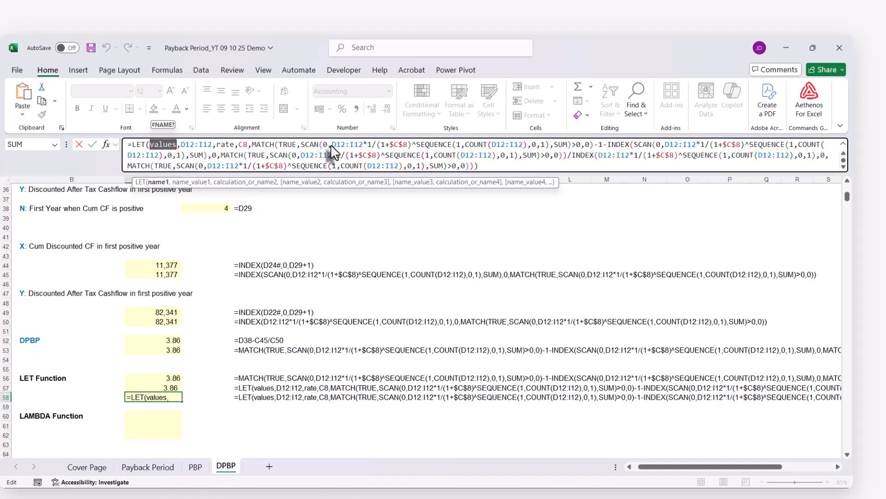
{"action": "left_click_drag", "start_coordinate": [332, 146], "coordinate": [361, 145]}
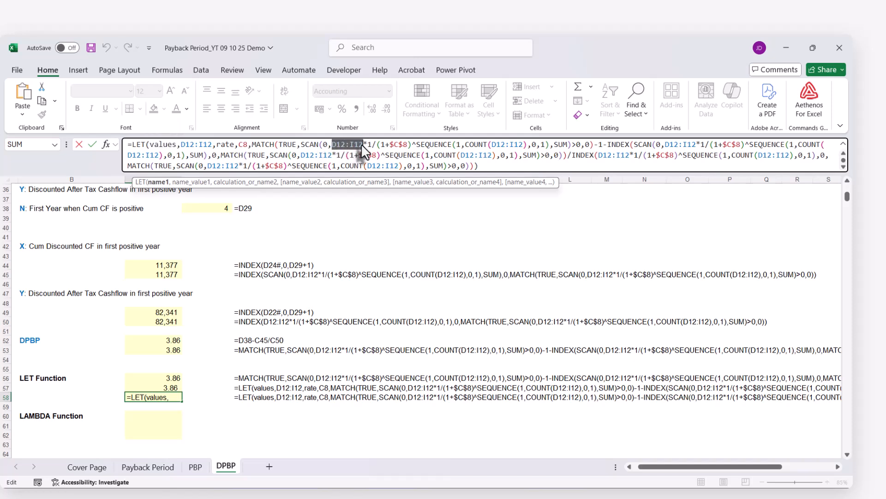
{"action": "type", "text": "values"}
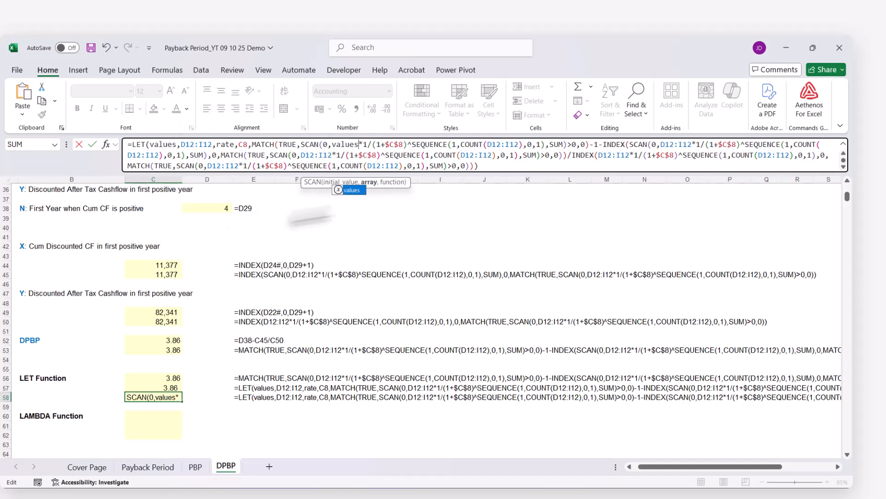
{"action": "left_click_drag", "start_coordinate": [487, 145], "coordinate": [519, 145]}
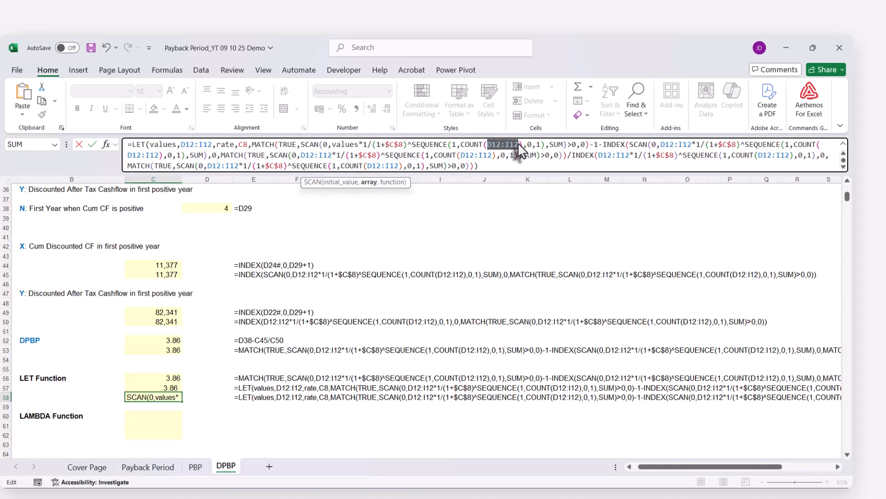
{"action": "type", "text": "values"}
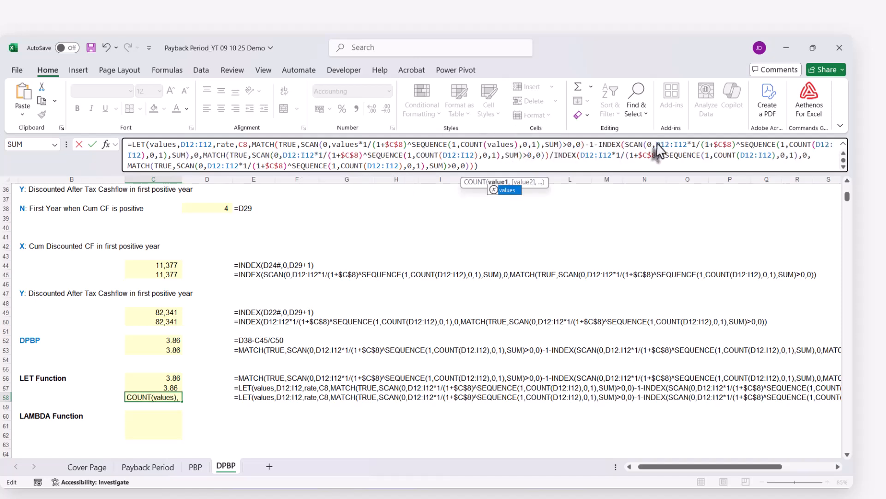
Replace both D12:I12 references in the SCAN array of C58's first INDEX function with values.
{"action": "left_click_drag", "start_coordinate": [655, 147], "coordinate": [679, 147]}
{"action": "type", "text": "values"}
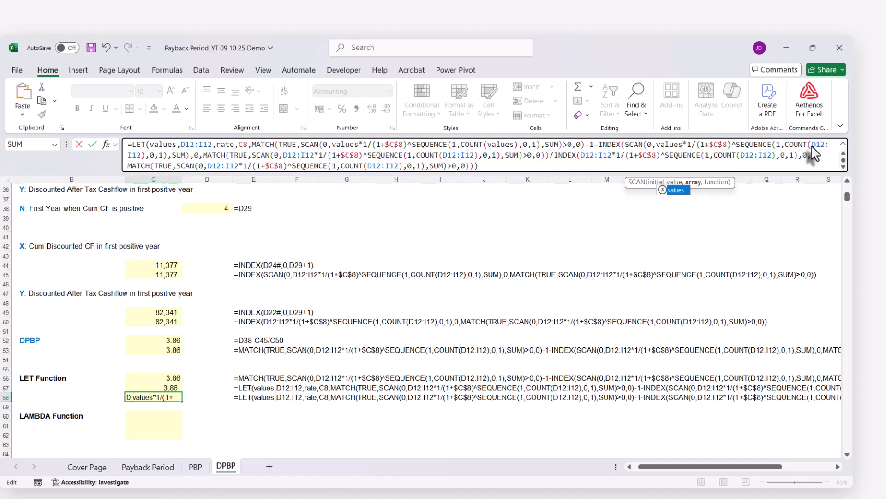
{"action": "left_click_drag", "start_coordinate": [812, 146], "coordinate": [135, 160]}
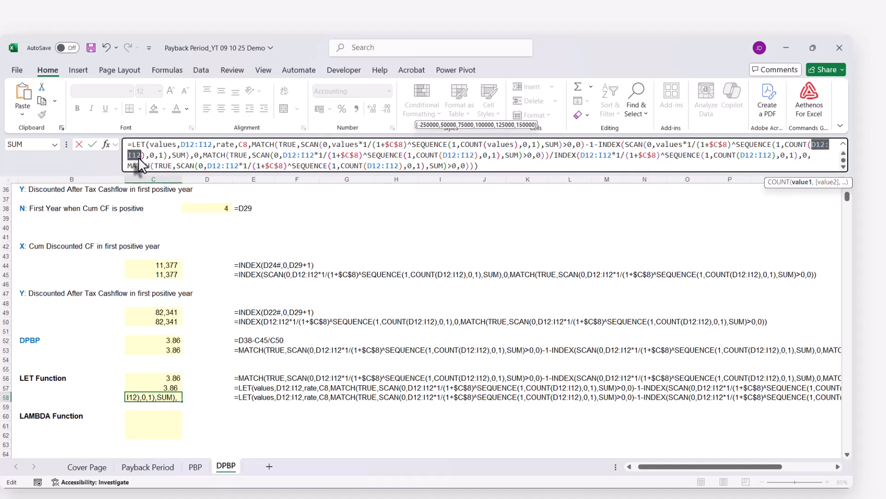
{"action": "type", "text": "values"}
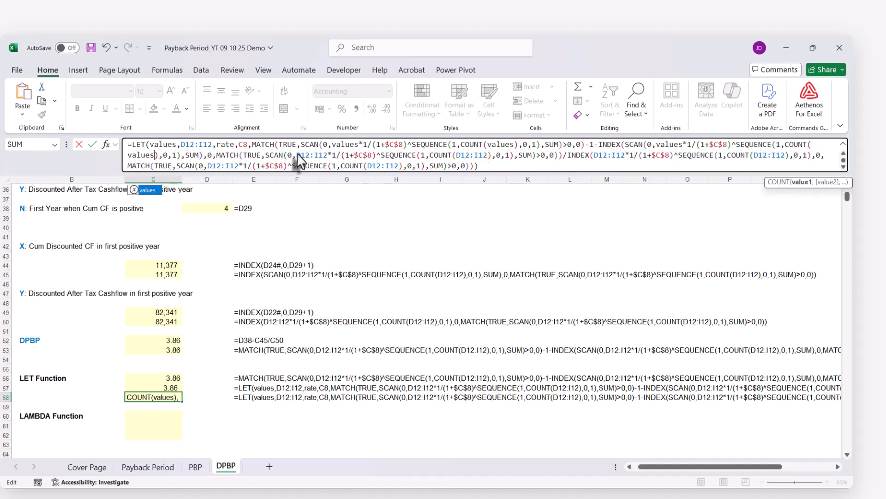
Replace both D12:I12 references in the MATCH nested in C58's first INDEX function with values.
{"action": "left_click_drag", "start_coordinate": [297, 157], "coordinate": [322, 160]}
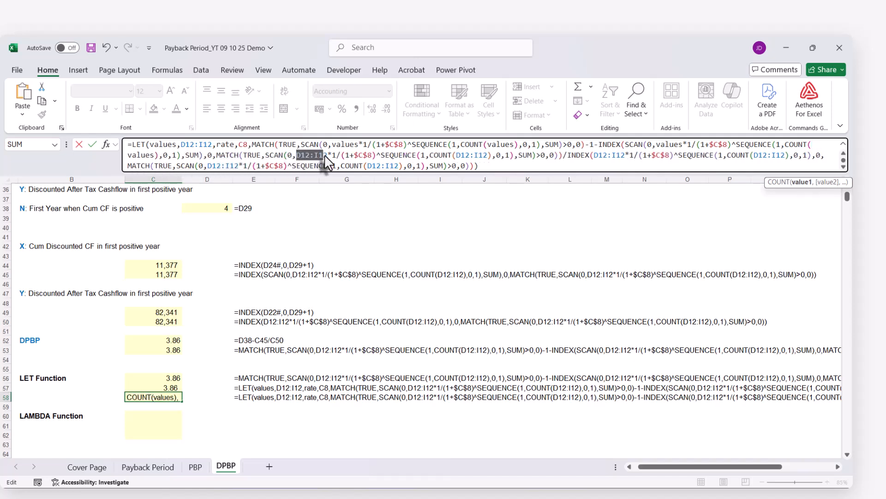
{"action": "type", "text": "values"}
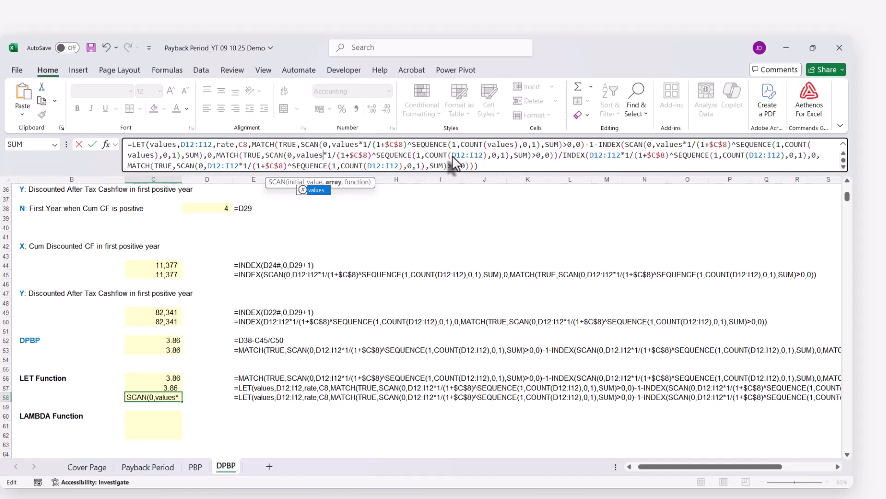
{"action": "left_click_drag", "start_coordinate": [452, 156], "coordinate": [480, 157]}
{"action": "type", "text": "values"}
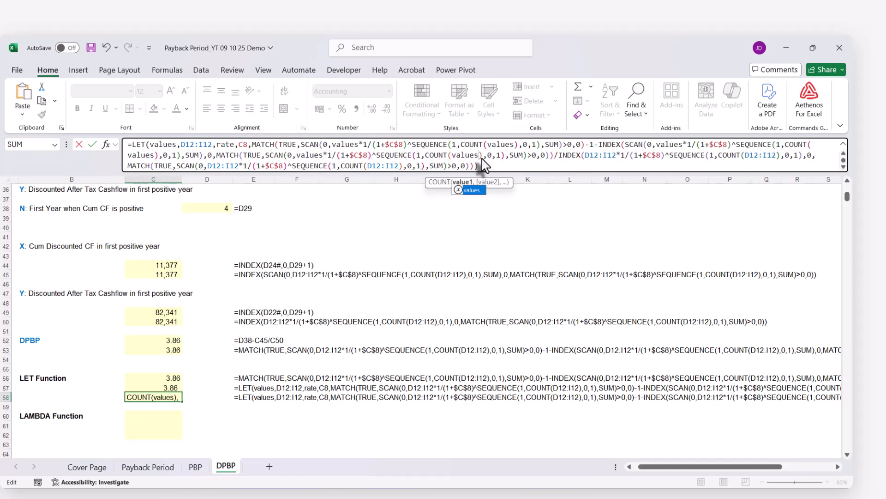
Replace both D12:I12 references in the array of C58's divisor INDEX function, including its COUNT, with values.
{"action": "left_click_drag", "start_coordinate": [585, 158], "coordinate": [616, 158]}
{"action": "type", "text": "values"}
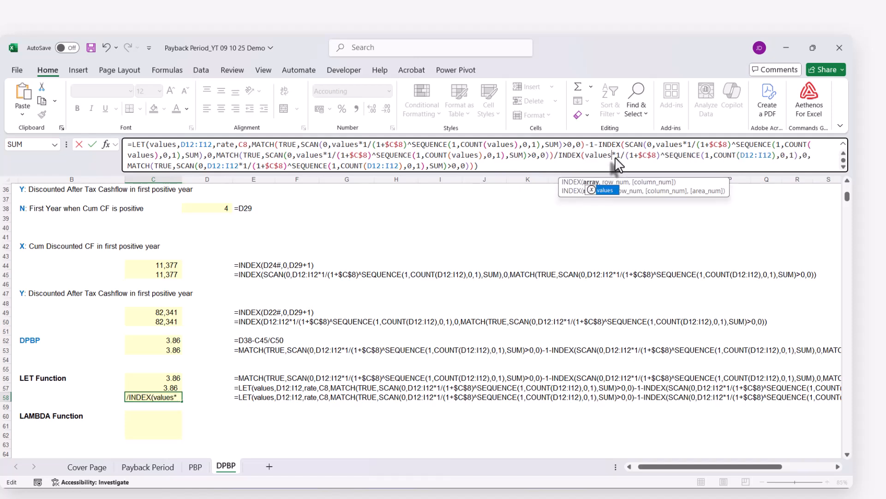
{"action": "left_click_drag", "start_coordinate": [741, 158], "coordinate": [770, 158]}
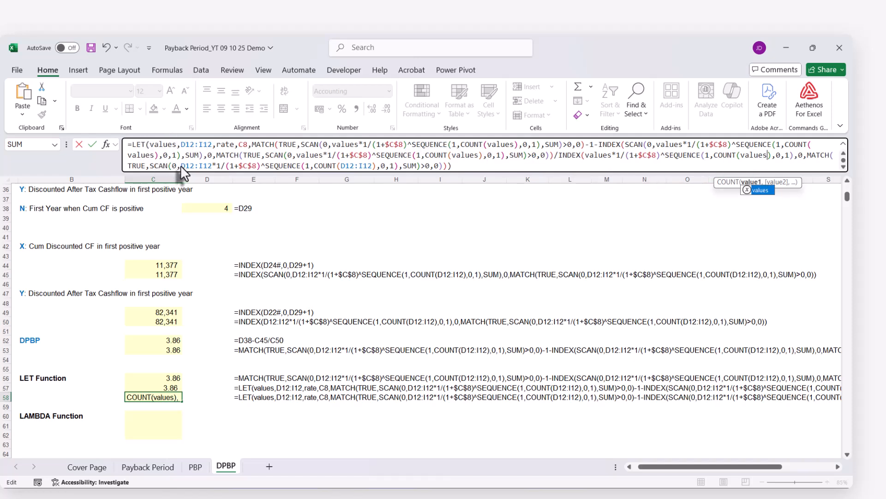
Replace both D12:I12 references in C58's final MATCH, inside SCAN and COUNT, with values and commit the formula.
{"action": "left_click_drag", "start_coordinate": [181, 165], "coordinate": [198, 169]}
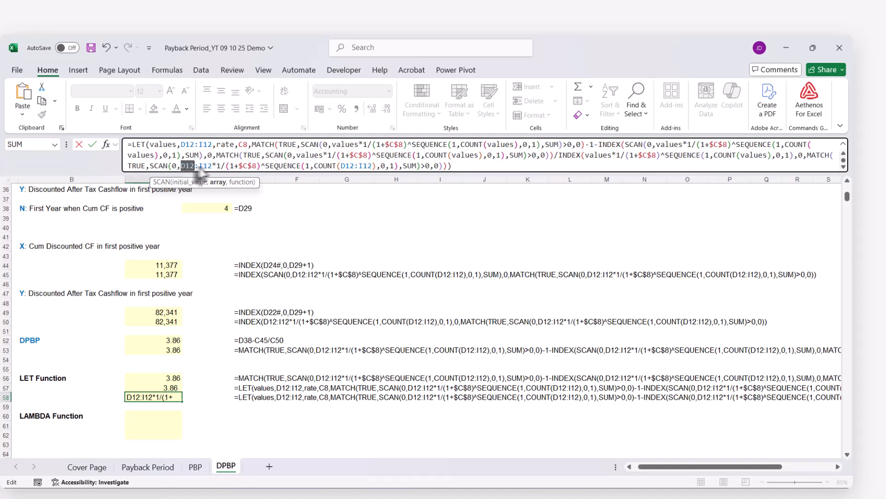
{"action": "type", "text": "values"}
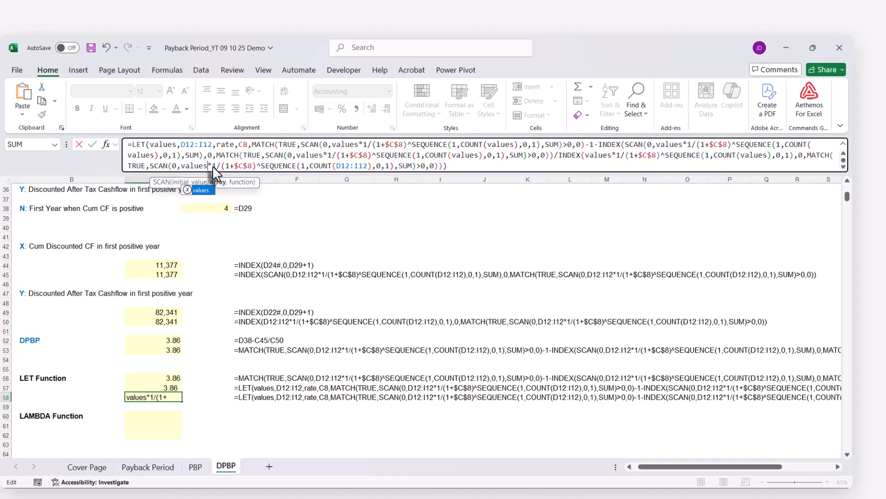
{"action": "left_click_drag", "start_coordinate": [336, 165], "coordinate": [371, 166]}
{"action": "type", "text": "values"}
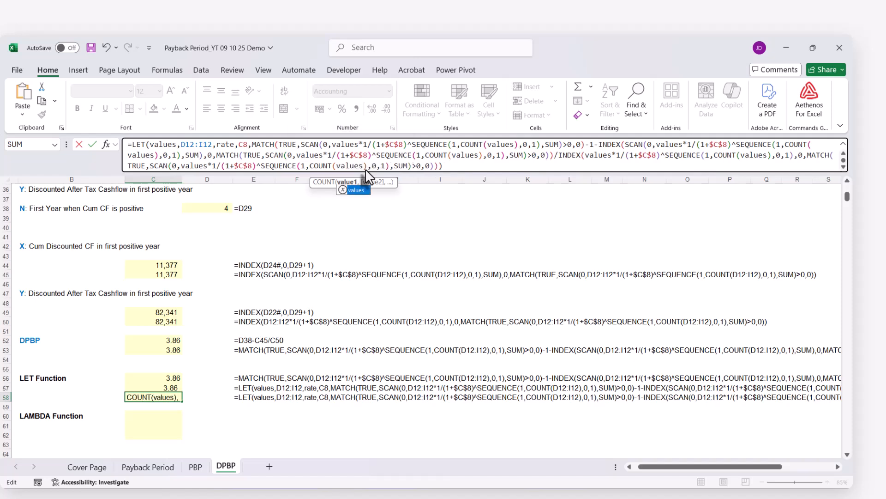
{"action": "left_click", "coordinate": [474, 168]}
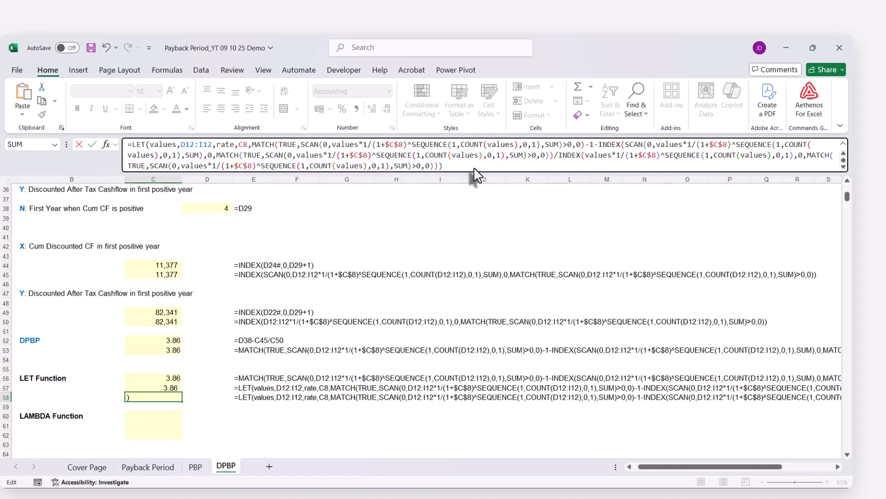
{"action": "key", "text": "Return"}
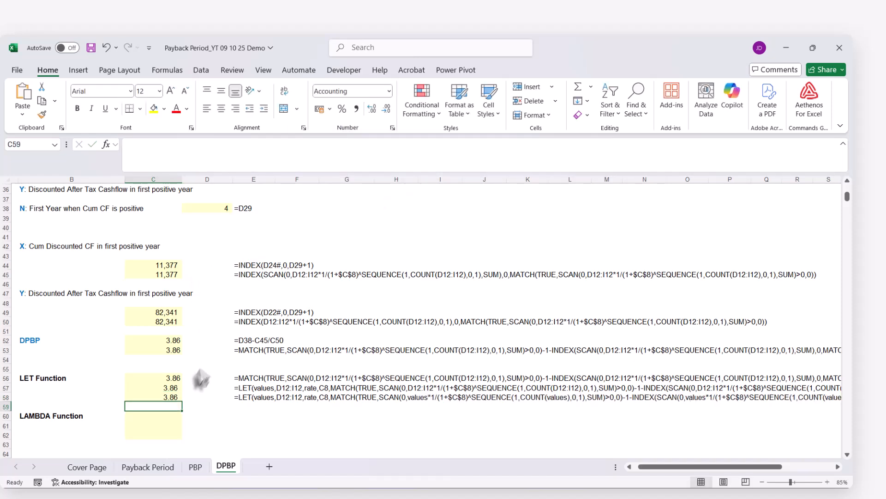
Replace $C$8 with rate in C58's first MATCH and in the SCAN array and nested MATCH of its first INDEX.
{"action": "double_click", "coordinate": [169, 398]}
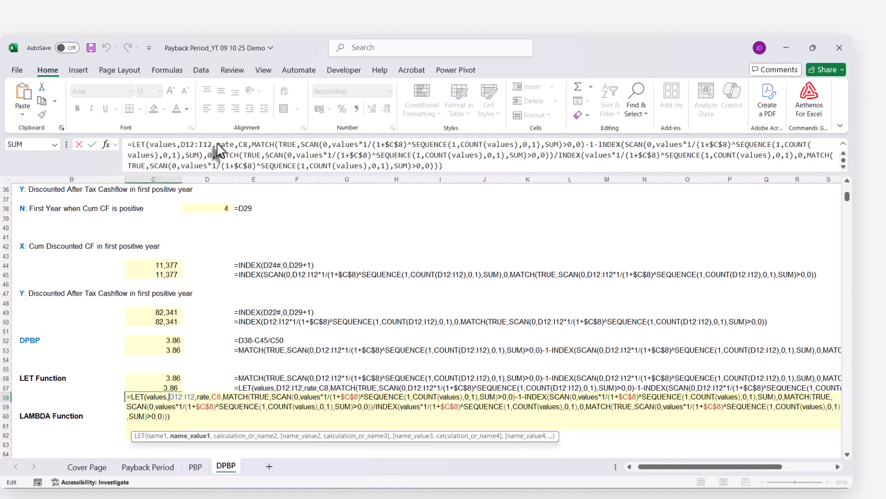
{"action": "mouse_move", "coordinate": [218, 144]}
{"action": "left_mouse_down"}
{"action": "mouse_move", "coordinate": [229, 146]}
{"action": "mouse_move", "coordinate": [196, 145]}
{"action": "mouse_move", "coordinate": [207, 146]}
{"action": "left_mouse_up"}
{"action": "key", "text": "ctrl+c"}
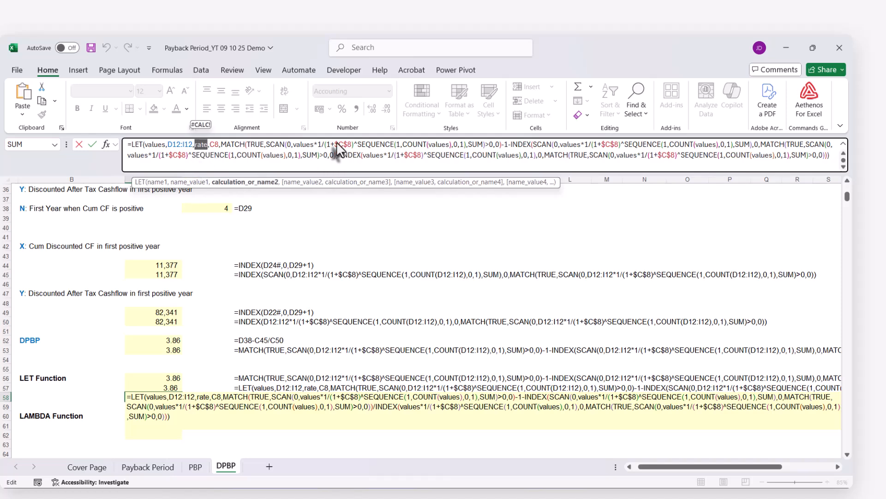
{"action": "left_click_drag", "start_coordinate": [334, 144], "coordinate": [350, 144]}
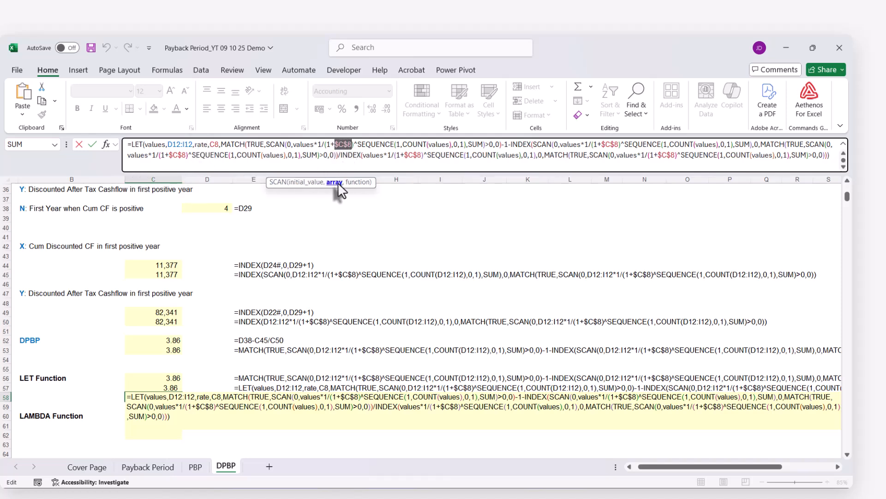
{"action": "type", "text": "rate"}
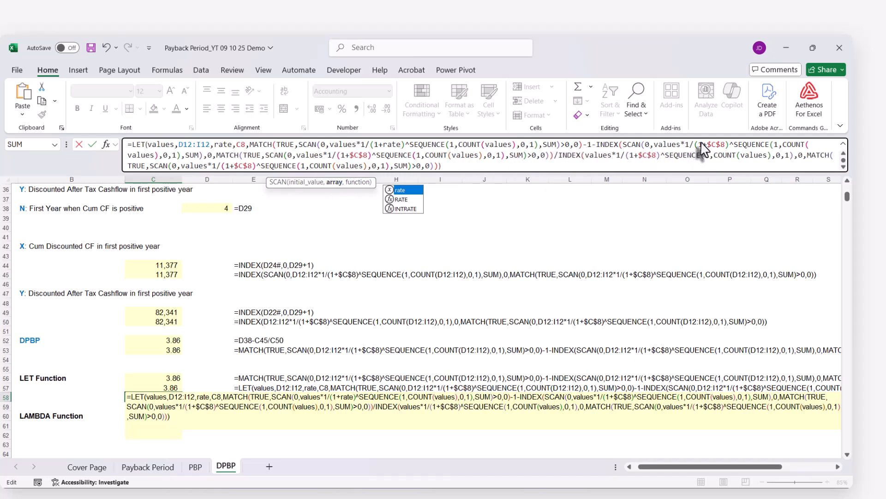
{"action": "left_click_drag", "start_coordinate": [709, 146], "coordinate": [724, 147]}
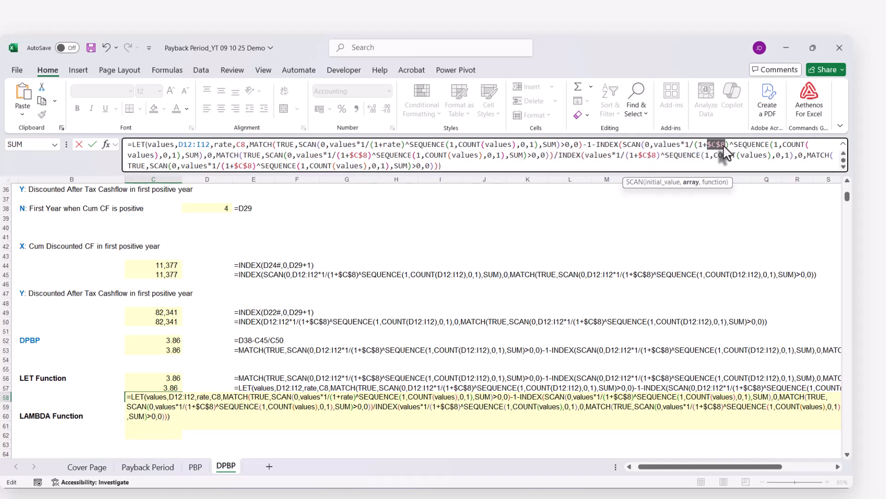
{"action": "type", "text": "rate"}
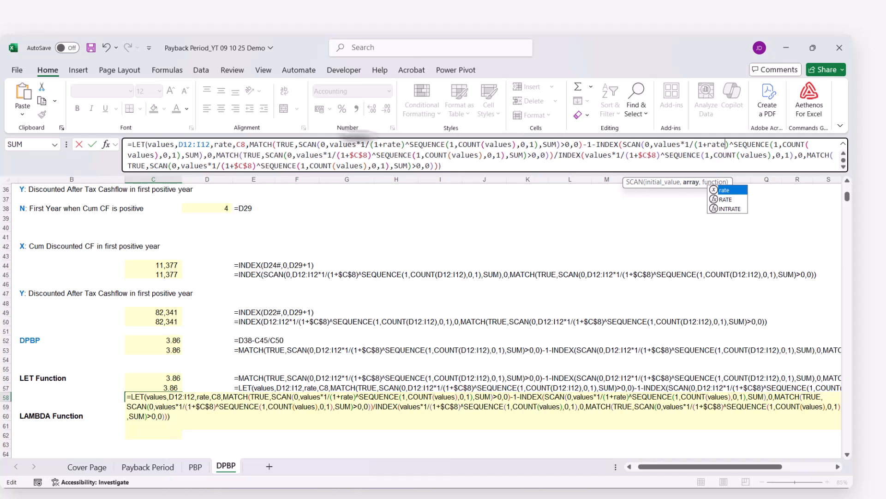
{"action": "left_click_drag", "start_coordinate": [350, 156], "coordinate": [367, 155]}
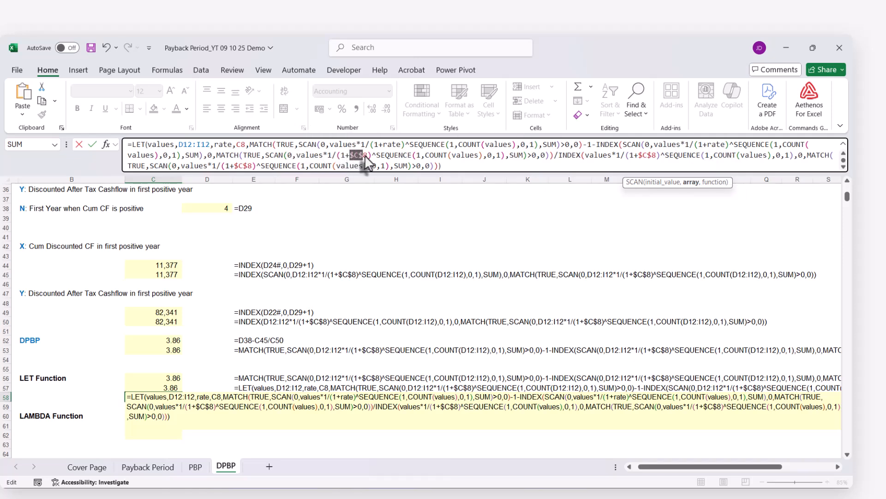
{"action": "type", "text": "rate"}
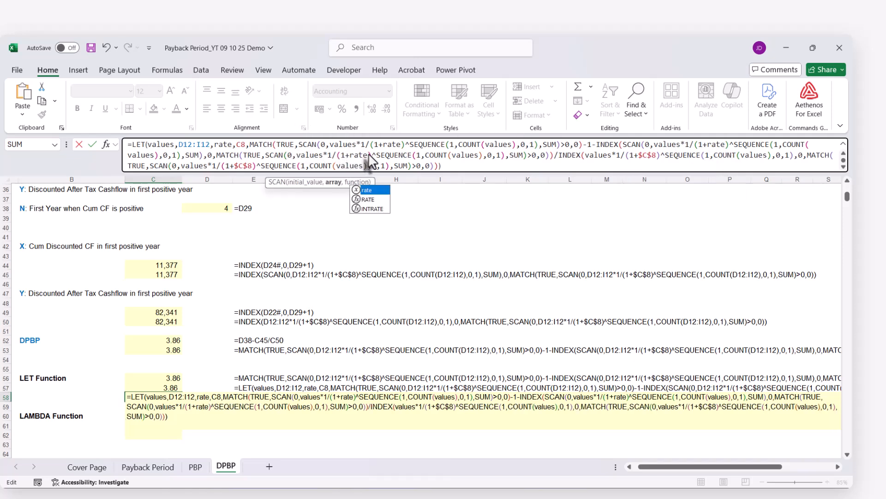
Replace $C$8 with rate in the array and nested MATCH of C58's divisor INDEX and commit the formula.
{"action": "left_click_drag", "start_coordinate": [637, 156], "coordinate": [657, 156]}
{"action": "type", "text": "rate"}
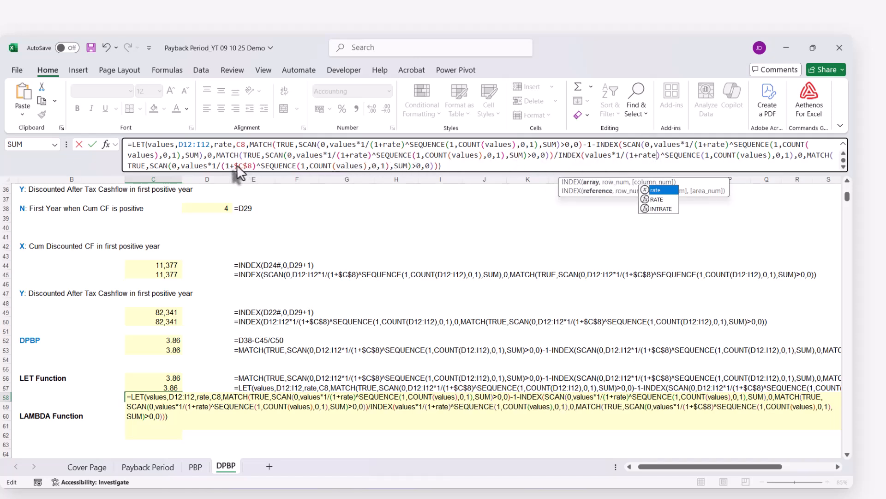
{"action": "left_click_drag", "start_coordinate": [234, 165], "coordinate": [251, 164]}
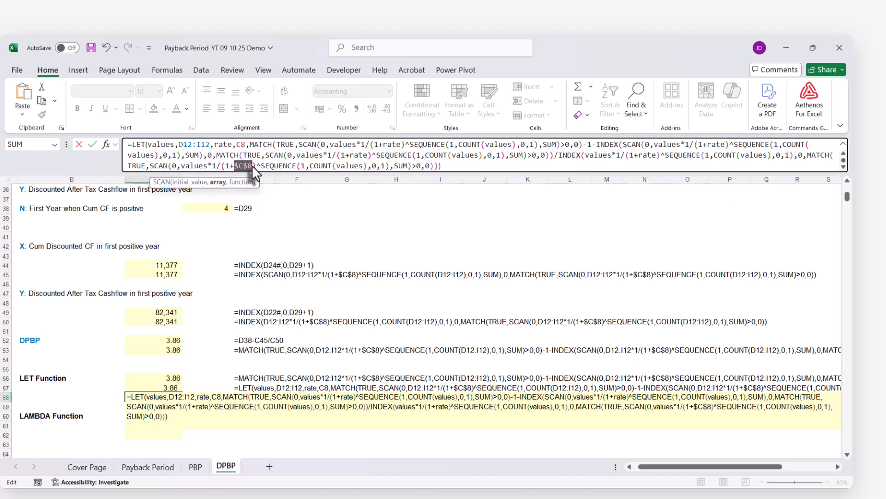
{"action": "key", "text": "ctrl+v"}
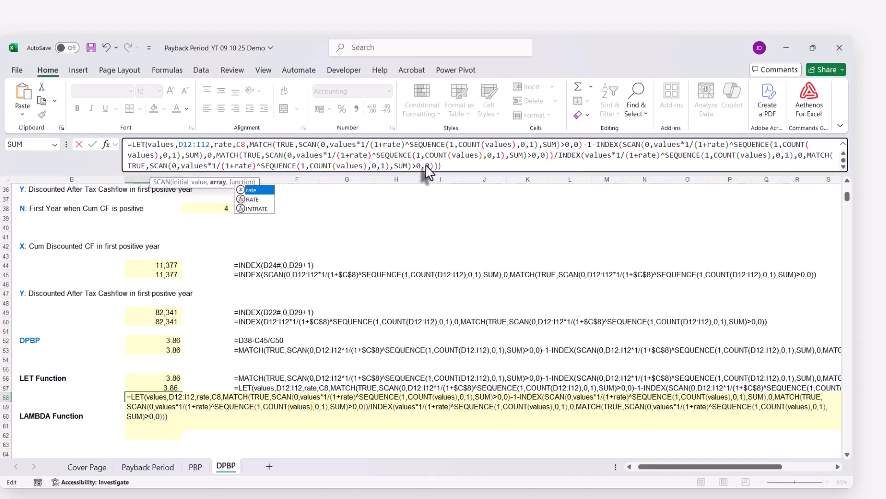
{"action": "left_click", "coordinate": [465, 167]}
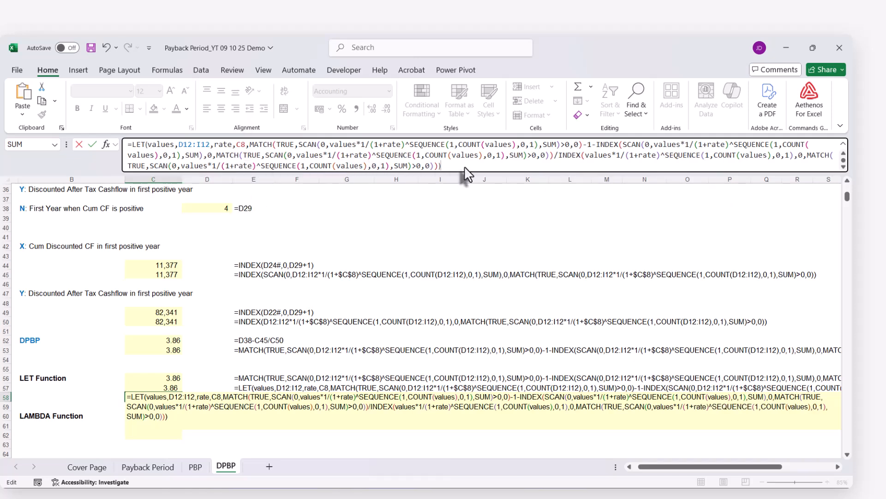
{"action": "key", "text": "Return"}
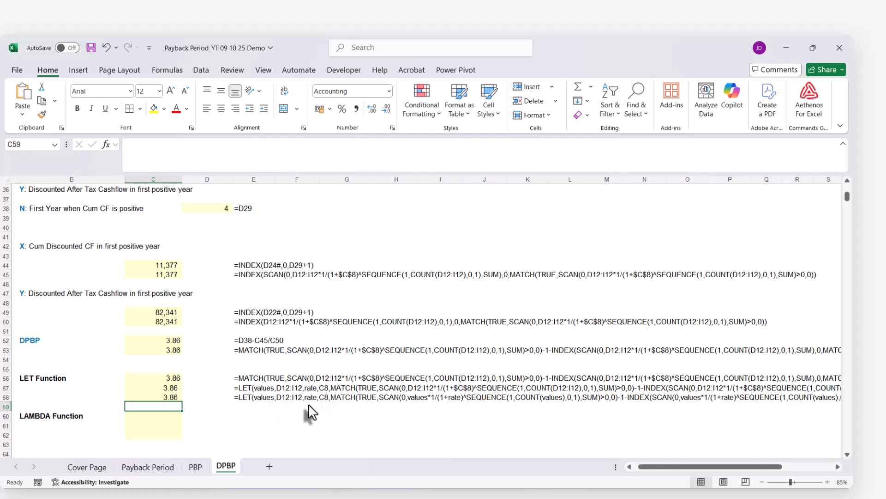
Copy the complete LET formula from C58 into C60 and C61 of the LAMBDA Function section.
{"action": "scroll", "coordinate": [308, 411], "scroll_direction": "down", "scroll_amount": 1}
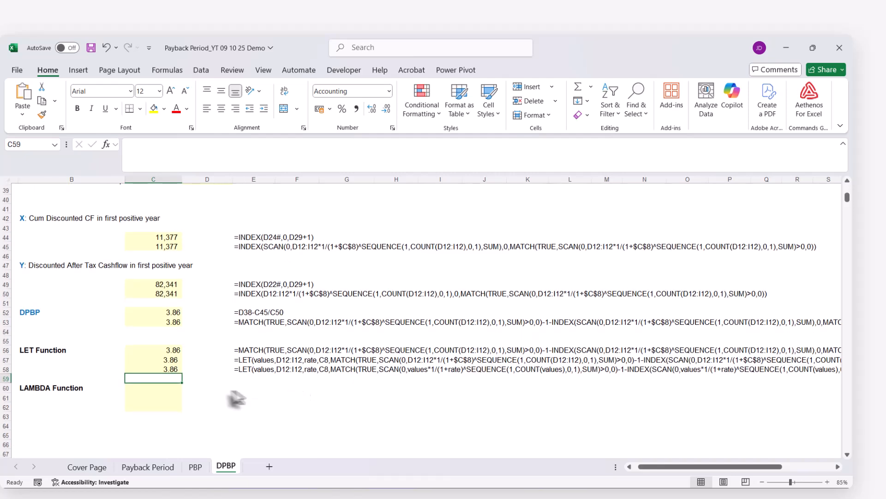
{"action": "left_click", "coordinate": [153, 390]}
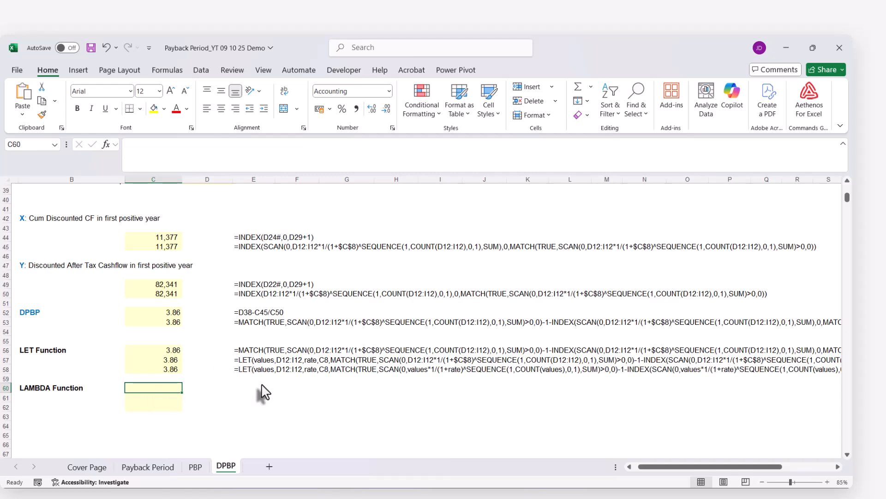
{"action": "left_click", "coordinate": [162, 369]}
{"action": "left_click", "coordinate": [152, 146]}
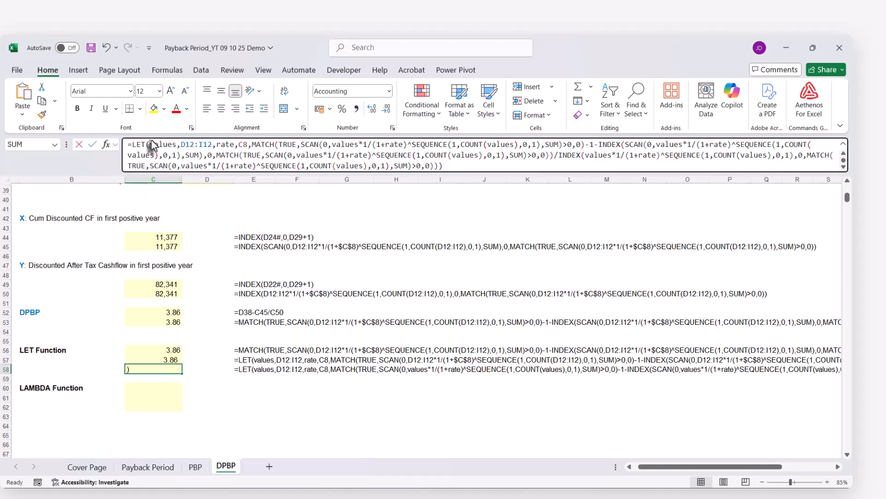
{"action": "key", "text": "ctrl+a"}
{"action": "key", "text": "ctrl+c"}
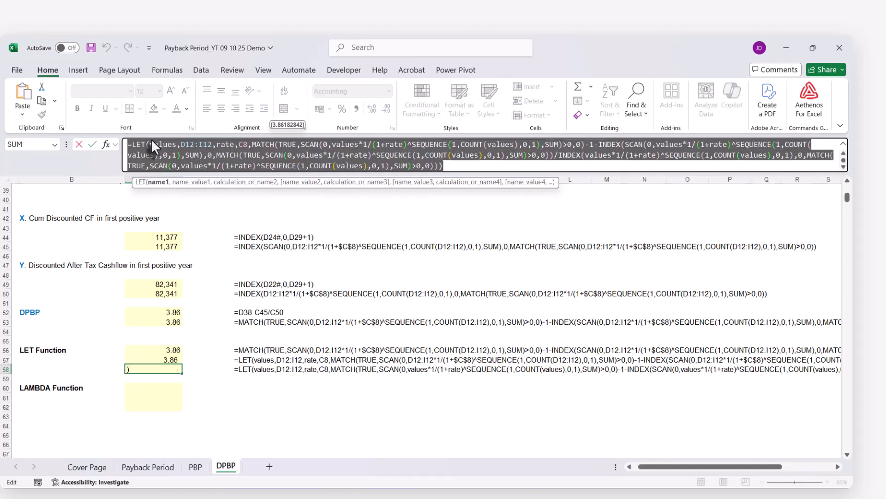
{"action": "key", "text": "Escape"}
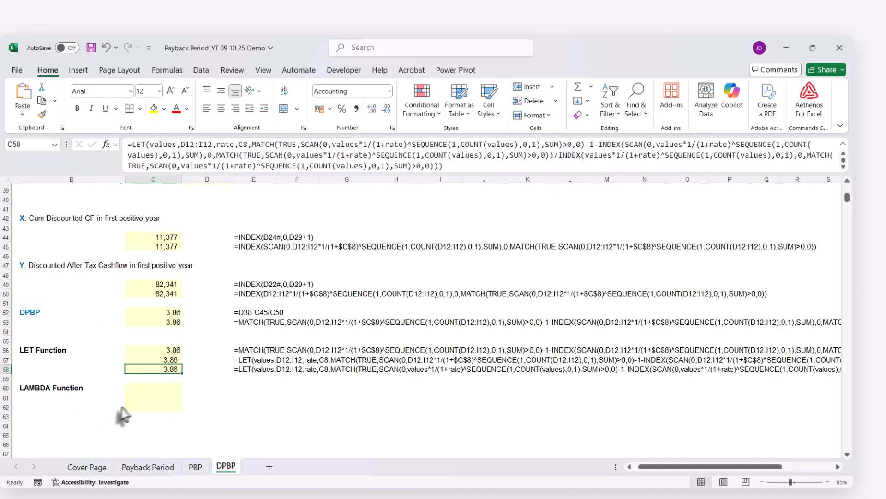
{"action": "left_click", "coordinate": [146, 388]}
{"action": "key", "text": "ctrl+v"}
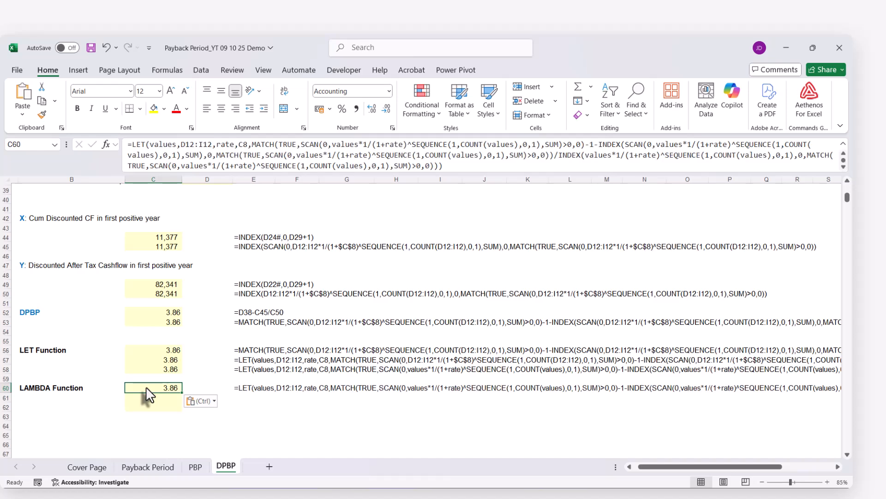
{"action": "key", "text": "Return"}
{"action": "key", "text": "ctrl+v"}
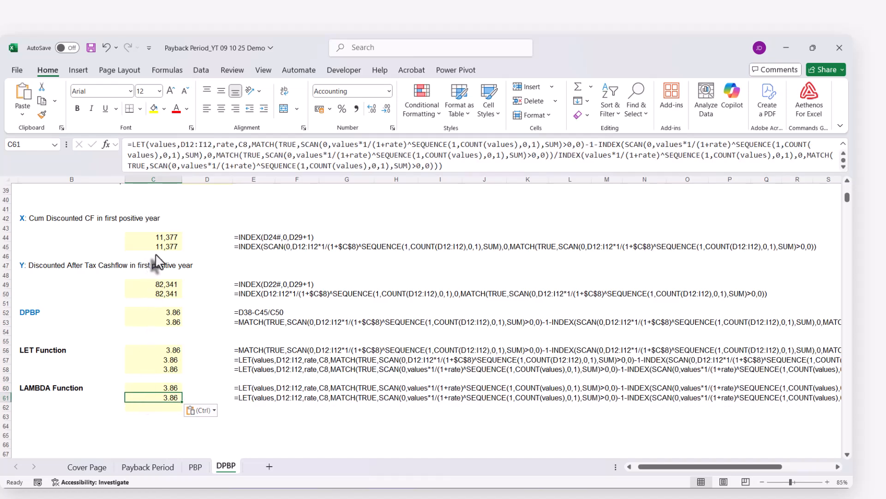
Change the outer function of C61's formula from LET to LAMBDA.
{"action": "left_click", "coordinate": [131, 145]}
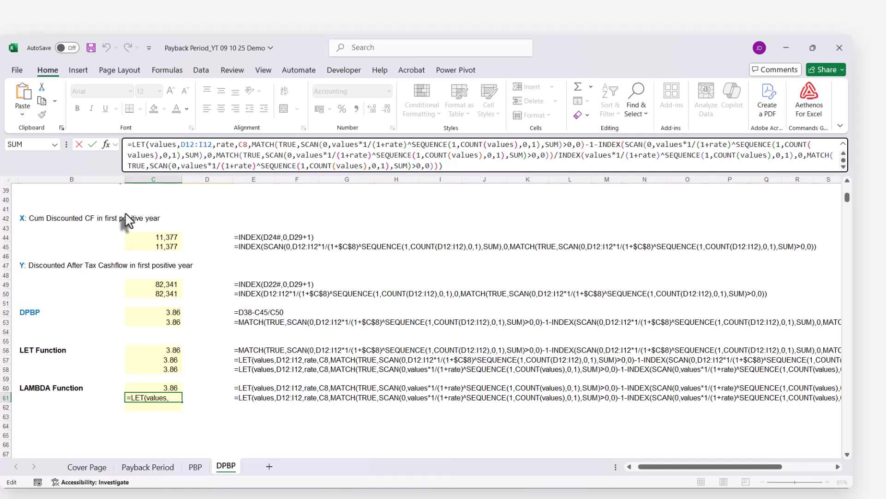
{"action": "type", "text": "lambdaLET(values,D12:I12,rate,C8,MATCH(TRUE,SCAN(0,values*1/(1+rate)^SEQUENCE(1,"}
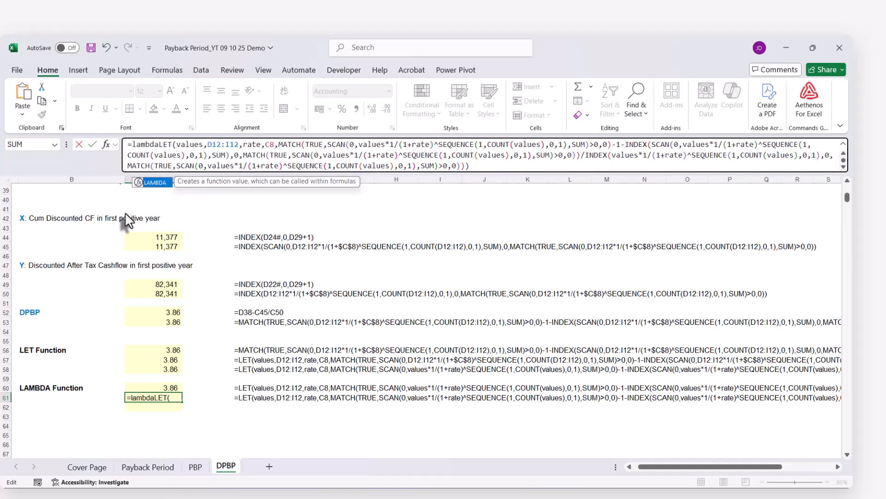
{"action": "key", "text": "Tab"}
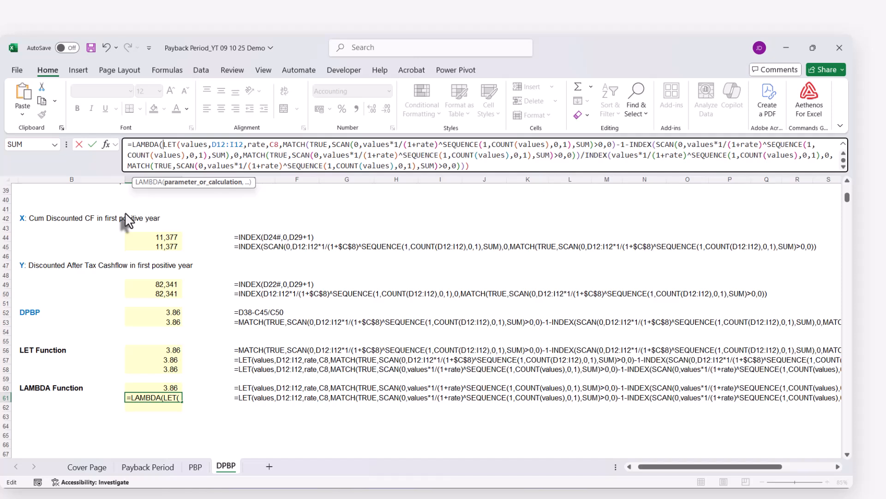
{"action": "key", "text": "Delete"}
{"action": "key", "text": "Delete"}
{"action": "key", "text": "Delete"}
{"action": "key", "text": "Delete"}
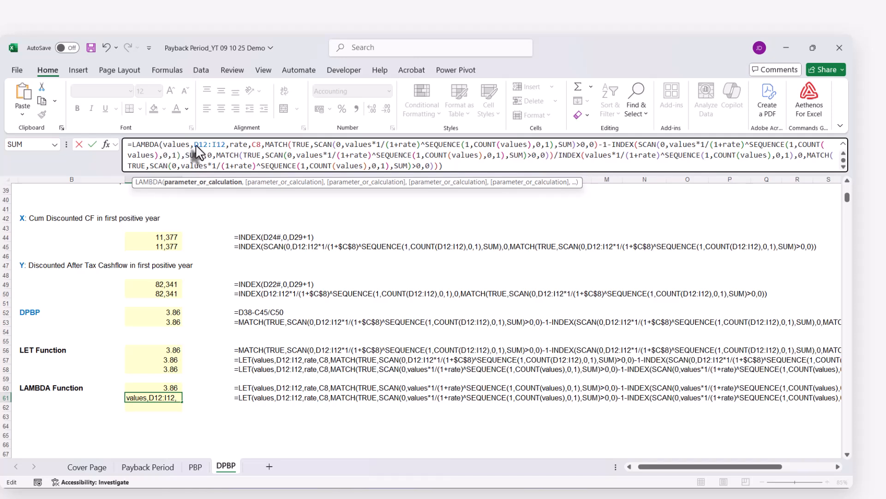
Remove the D12:I12 and C8 references from C61's LAMBDA, keeping only the parameters values and rate, and commit the formula.
{"action": "left_click_drag", "start_coordinate": [194, 145], "coordinate": [230, 144]}
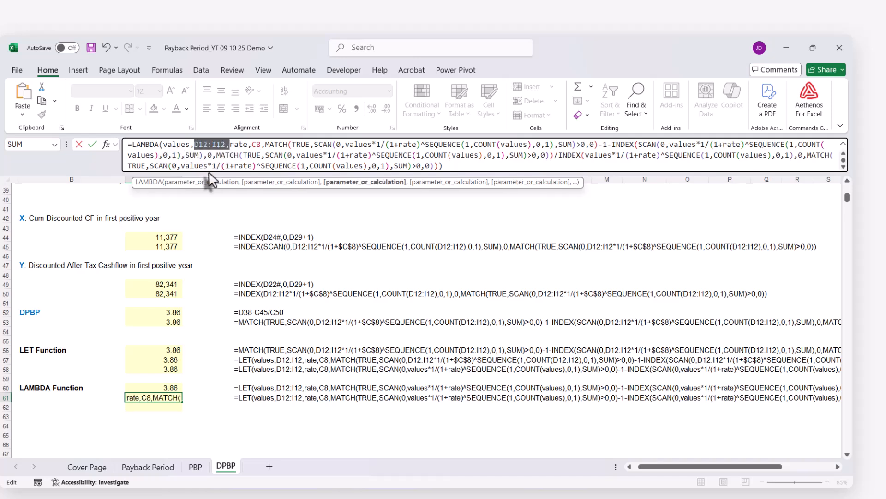
{"action": "key", "text": "BackSpace"}
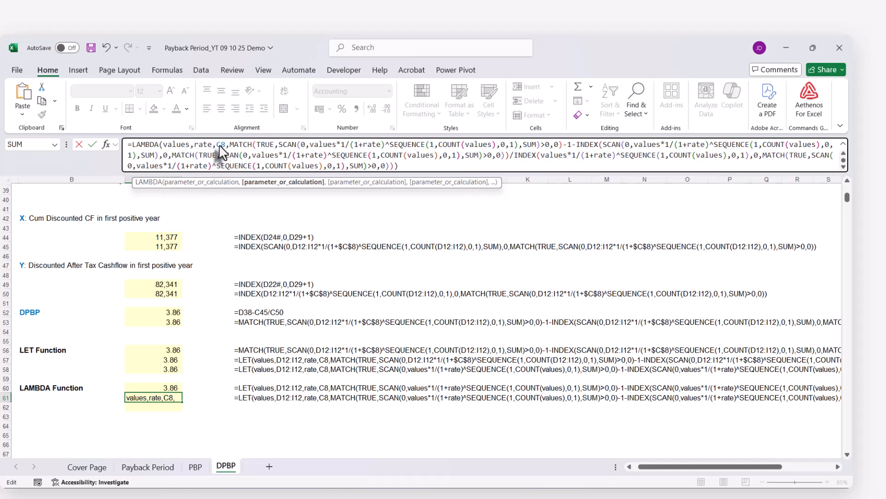
{"action": "left_click", "coordinate": [217, 144]}
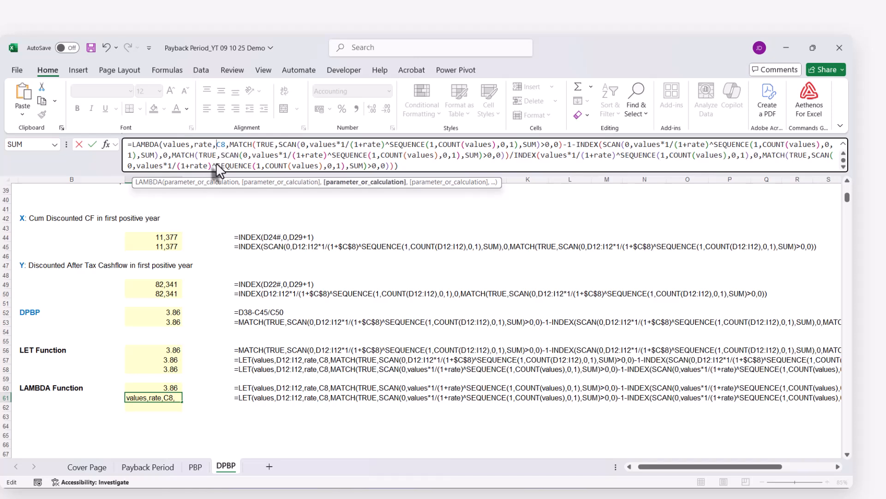
{"action": "key", "text": "Delete"}
{"action": "key", "text": "Delete"}
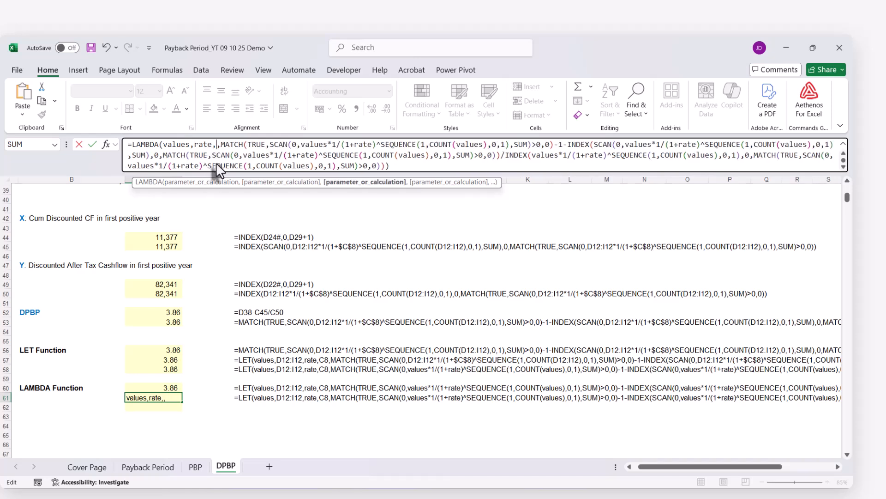
{"action": "key", "text": "Delete"}
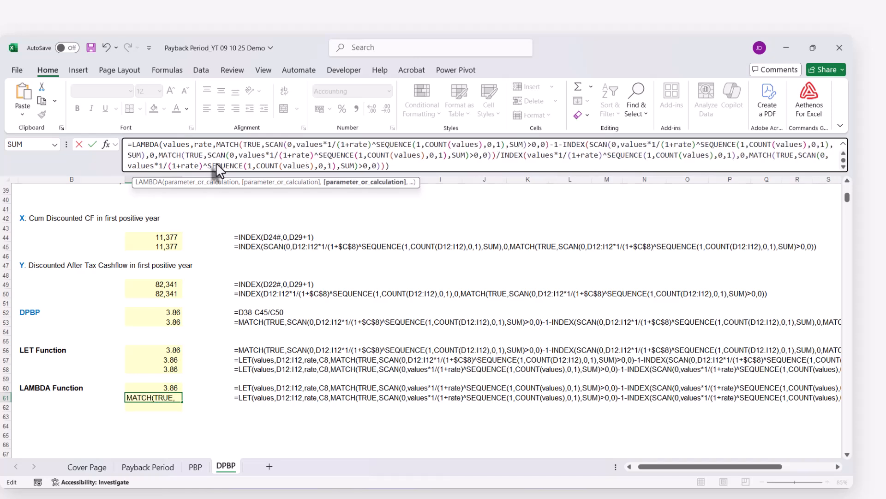
{"action": "left_click", "coordinate": [175, 144]}
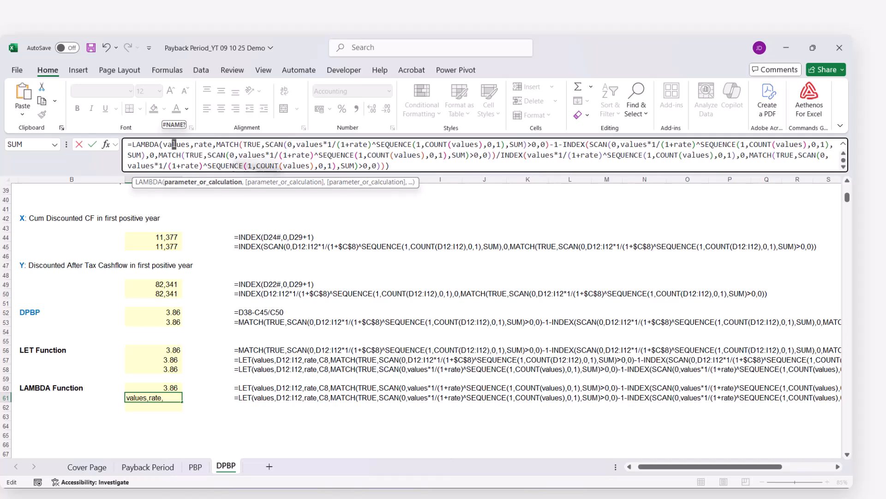
{"action": "key", "text": "Return"}
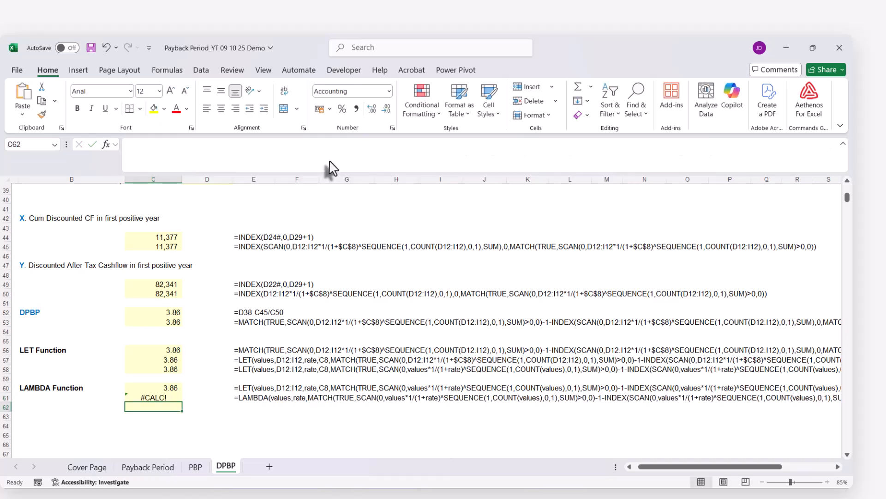
Append the arguments (D12:I12,C8) after the closing bracket of C61's LAMBDA formula and commit it.
{"action": "left_click", "coordinate": [158, 397]}
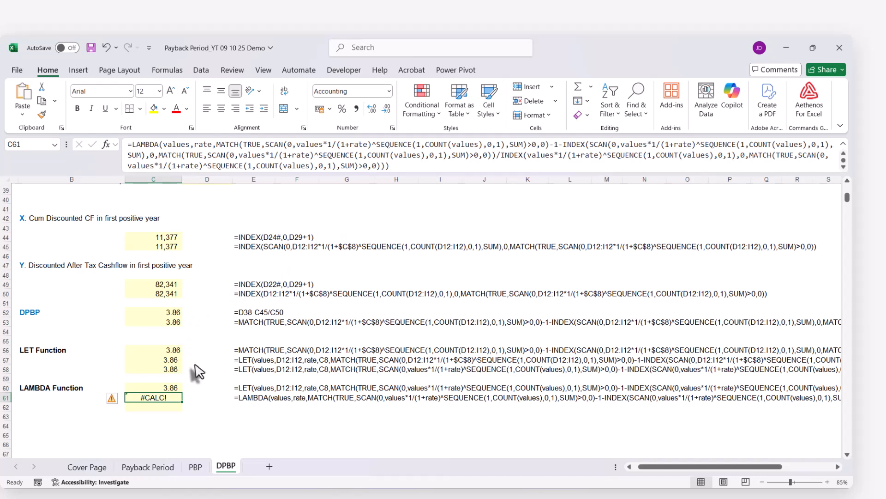
{"action": "left_click", "coordinate": [403, 169]}
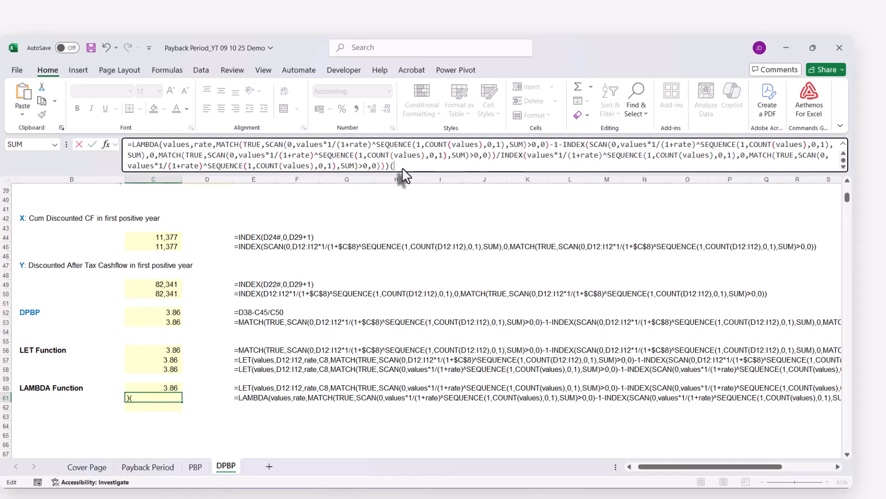
{"action": "scroll", "coordinate": [376, 276], "scroll_direction": "up", "scroll_amount": 12}
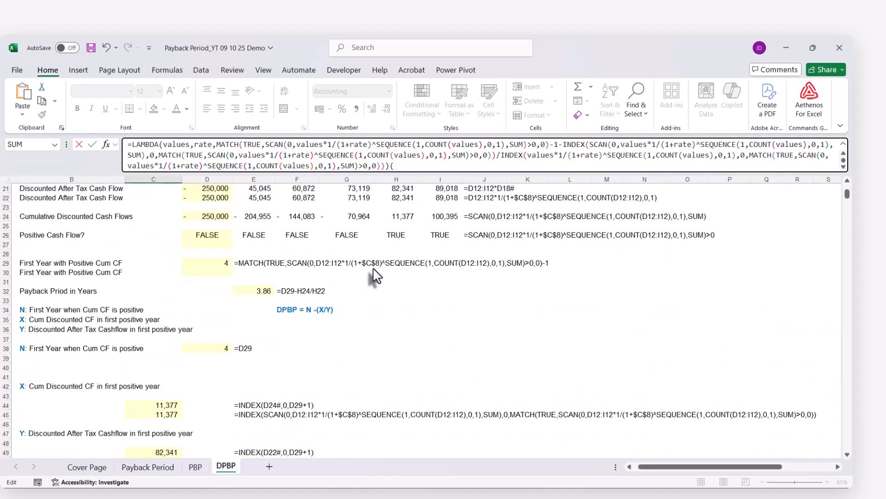
{"action": "scroll", "coordinate": [376, 276], "scroll_direction": "up", "scroll_amount": 1}
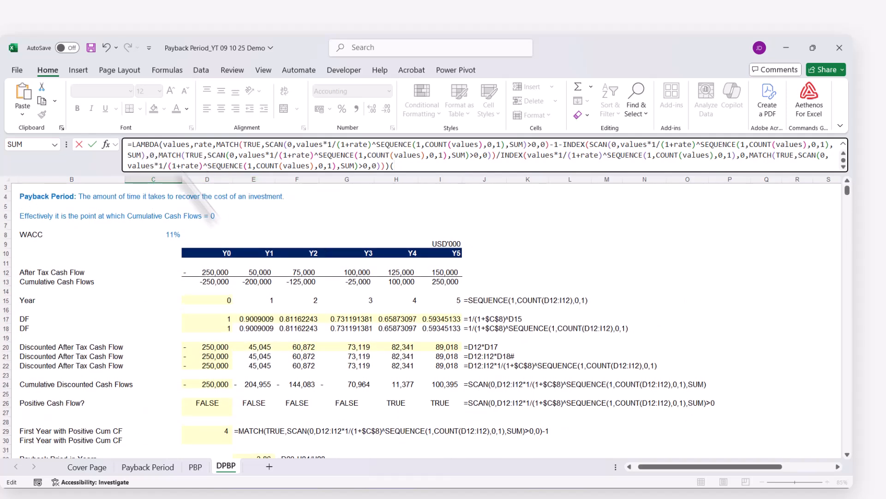
{"action": "left_click_drag", "start_coordinate": [215, 276], "coordinate": [425, 279]}
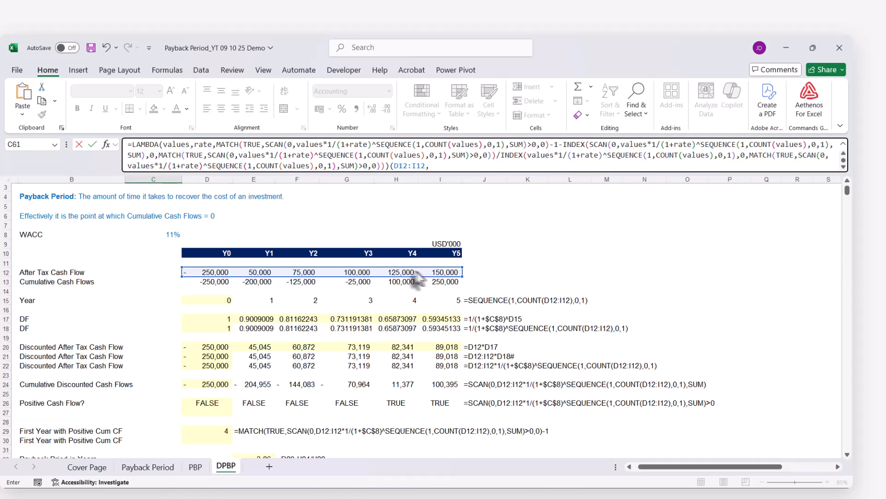
{"action": "type", "text": ","}
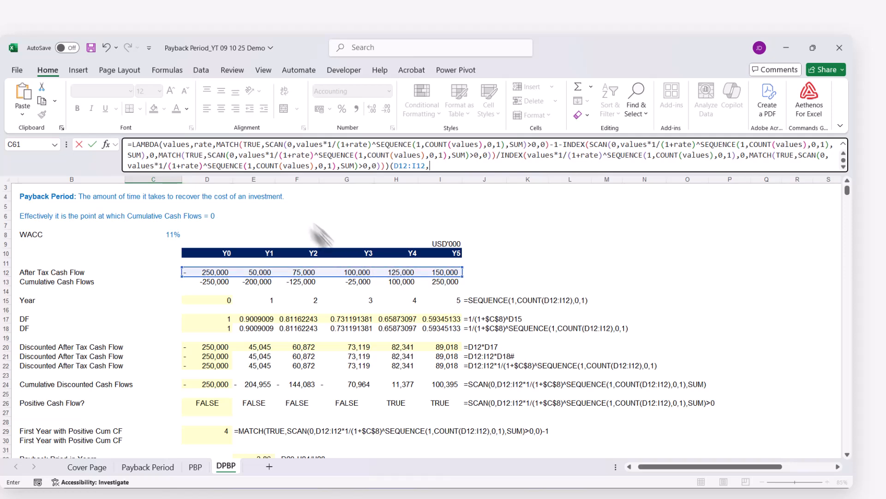
{"action": "left_click", "coordinate": [168, 234]}
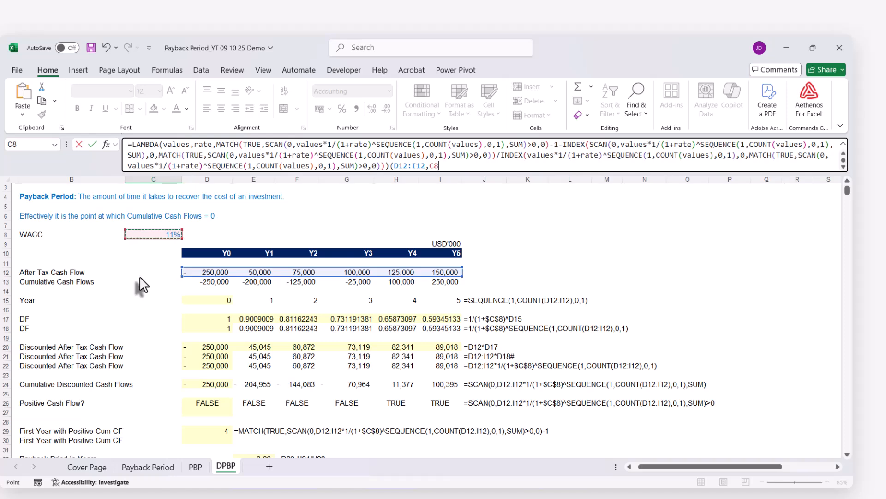
{"action": "key", "text": "Return"}
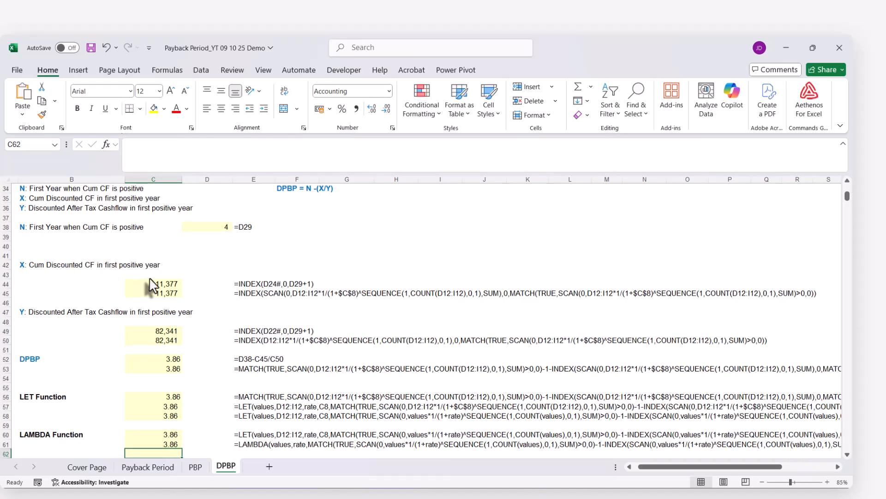
Copy the complete LAMBDA formula with its arguments from C61 into C62.
{"action": "scroll", "coordinate": [152, 323], "scroll_direction": "down", "scroll_amount": 3}
{"action": "left_click", "coordinate": [154, 363]}
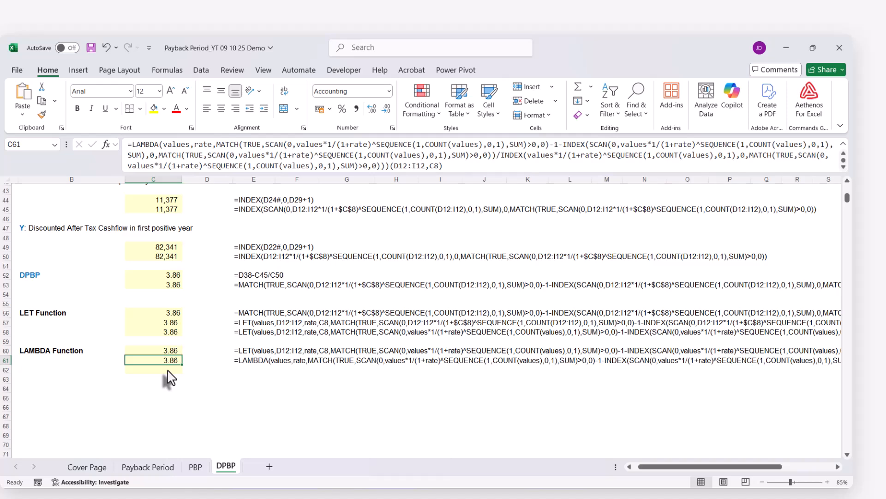
{"action": "left_click", "coordinate": [167, 136]}
{"action": "key", "text": "ctrl+a"}
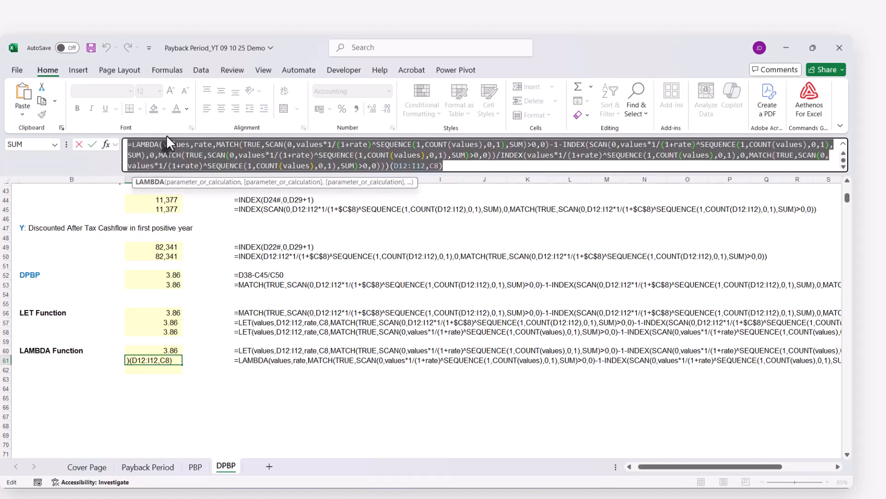
{"action": "key", "text": "Escape"}
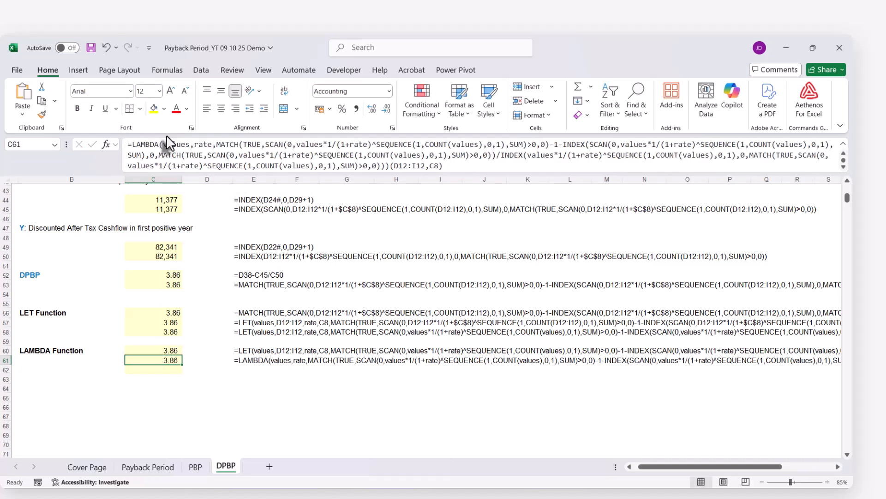
{"action": "left_click", "coordinate": [153, 369]}
{"action": "key", "text": "ctrl+v"}
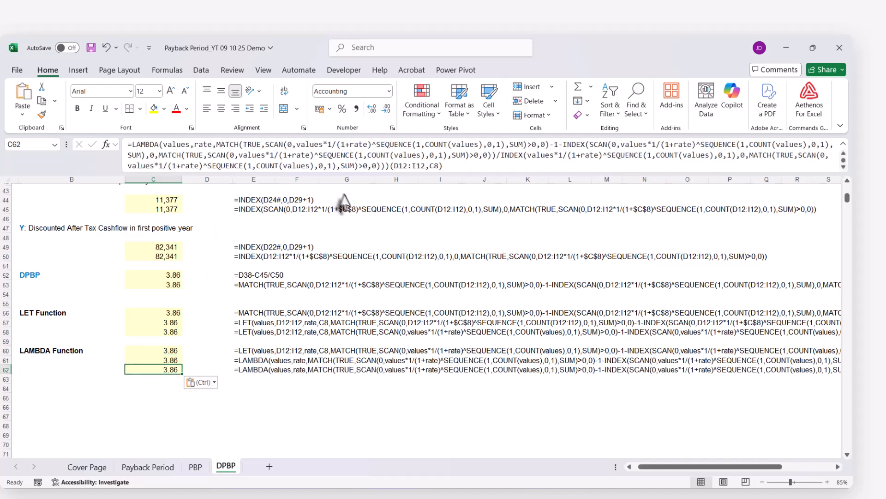
Delete the trailing (D12:I12,C8) arguments from C62's LAMBDA formula and commit it.
{"action": "left_click_drag", "start_coordinate": [392, 166], "coordinate": [444, 168]}
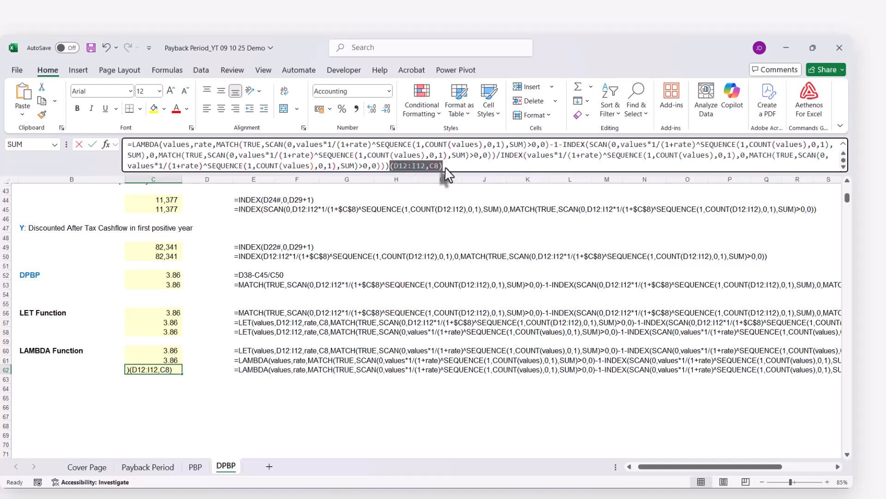
{"action": "key", "text": "BackSpace"}
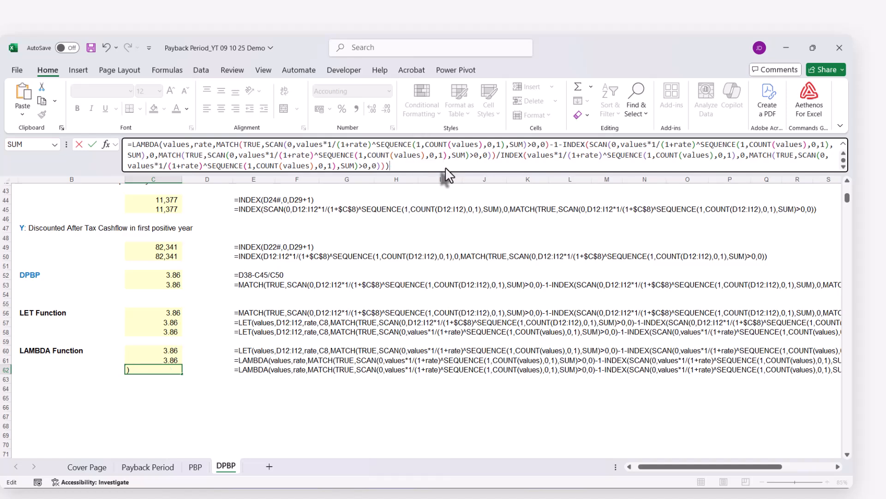
{"action": "key", "text": "Return"}
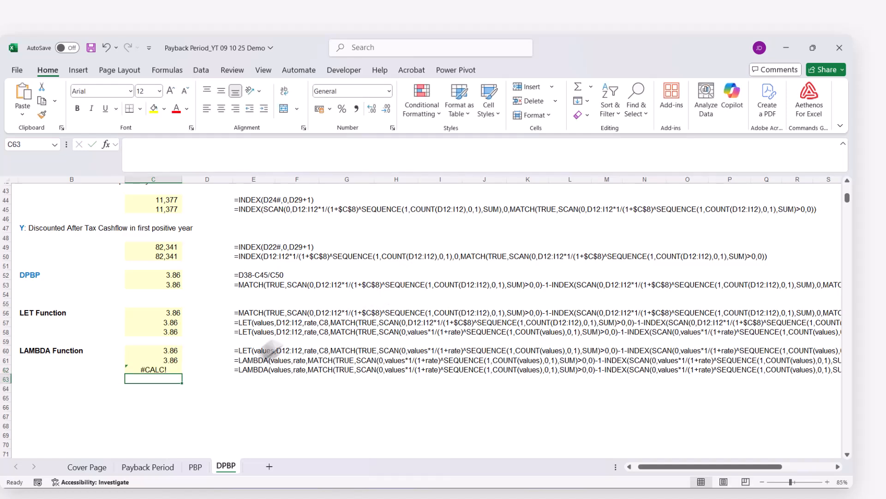
Copy C62's LAMBDA formula and define it as the workbook-scoped name DPBP, checking the entry in the Name Manager.
{"action": "left_click", "coordinate": [167, 369]}
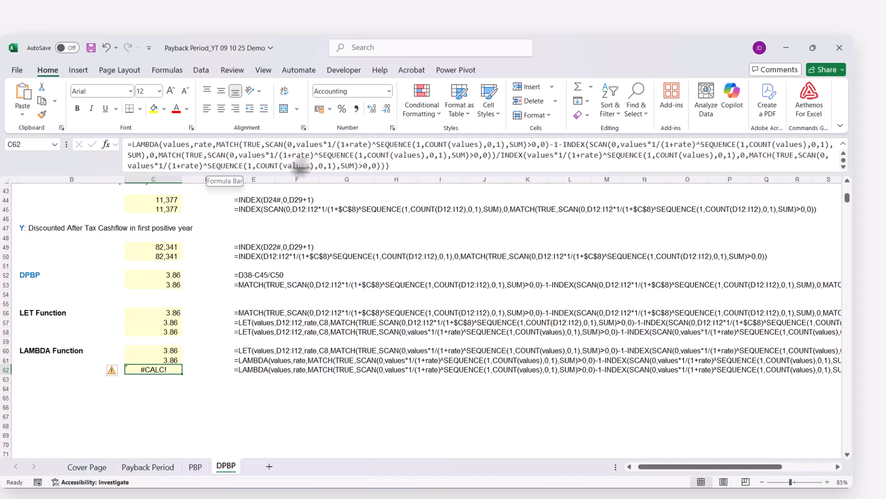
{"action": "left_click", "coordinate": [395, 172]}
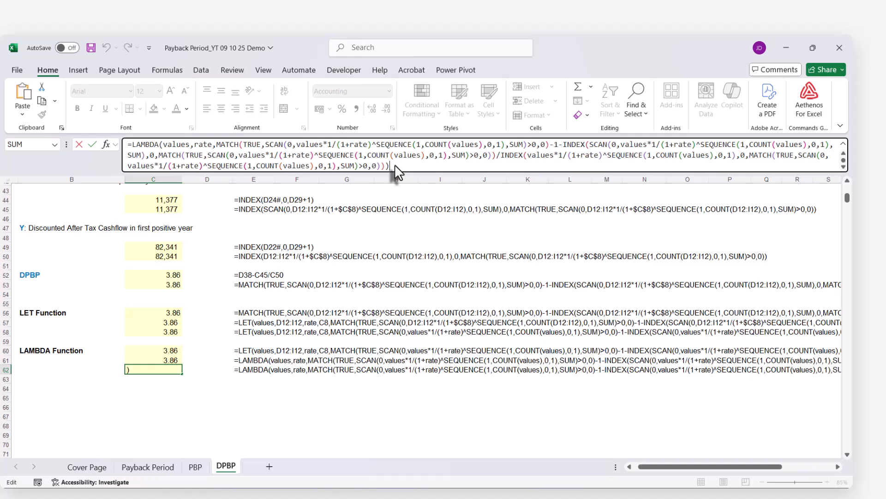
{"action": "key", "text": "ctrl+a"}
{"action": "key", "text": "ctrl+c"}
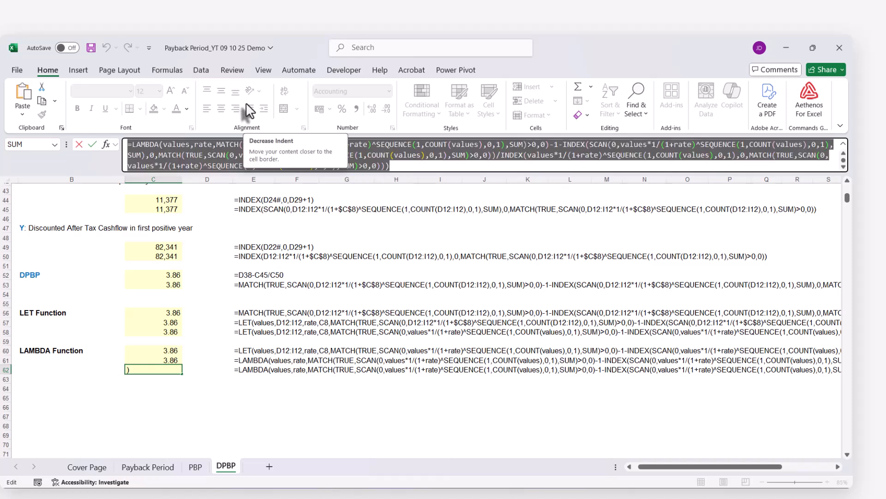
{"action": "key", "text": "Escape"}
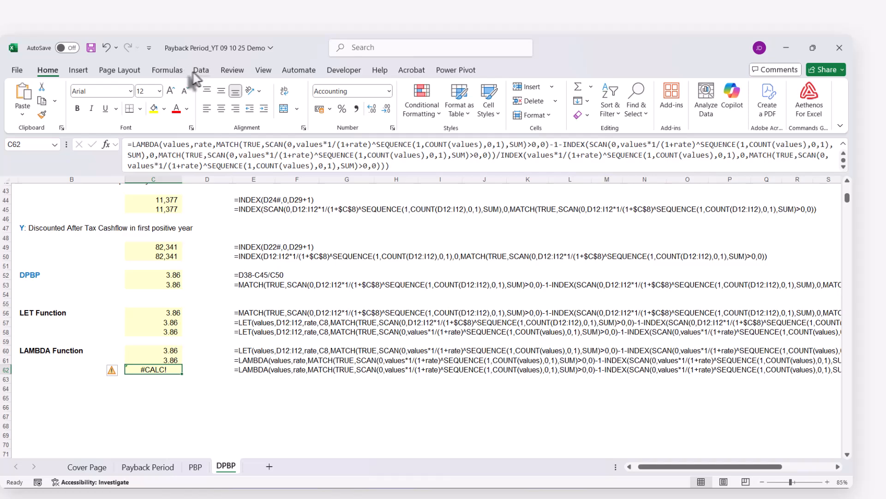
{"action": "left_click", "coordinate": [172, 70]}
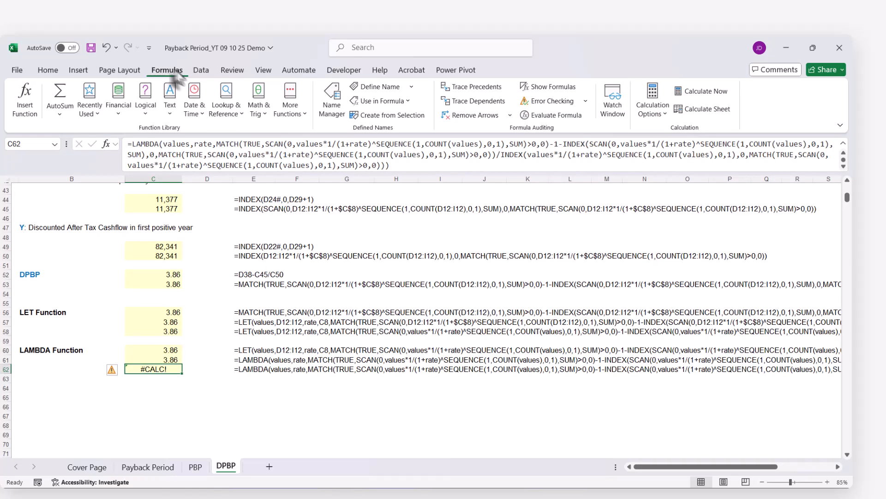
{"action": "left_click", "coordinate": [376, 87]}
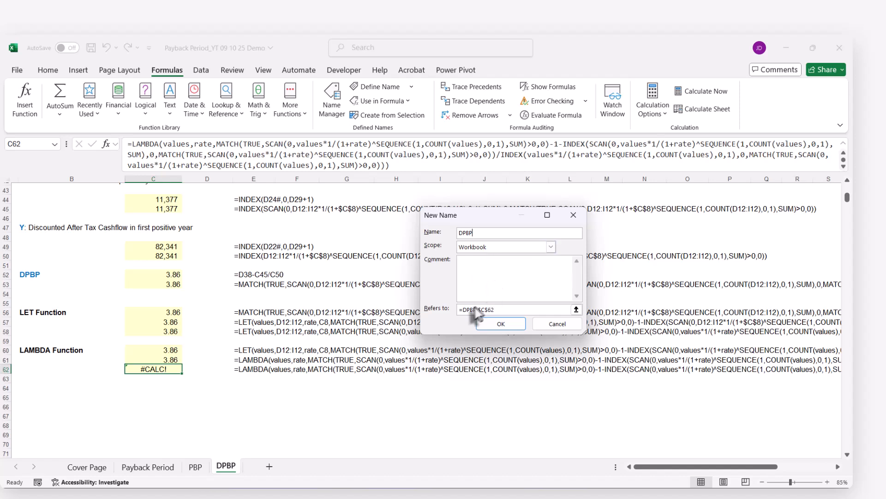
{"action": "left_click", "coordinate": [494, 310]}
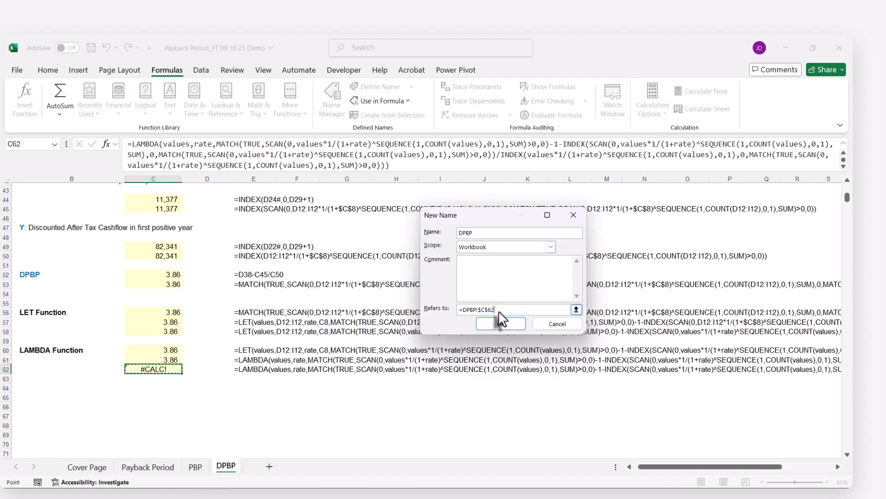
{"action": "key", "text": "ctrl+v"}
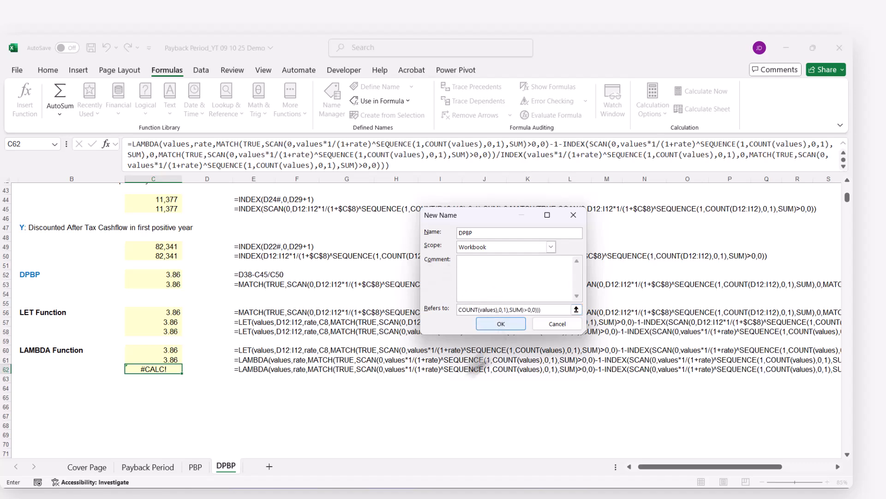
{"action": "left_click", "coordinate": [485, 322]}
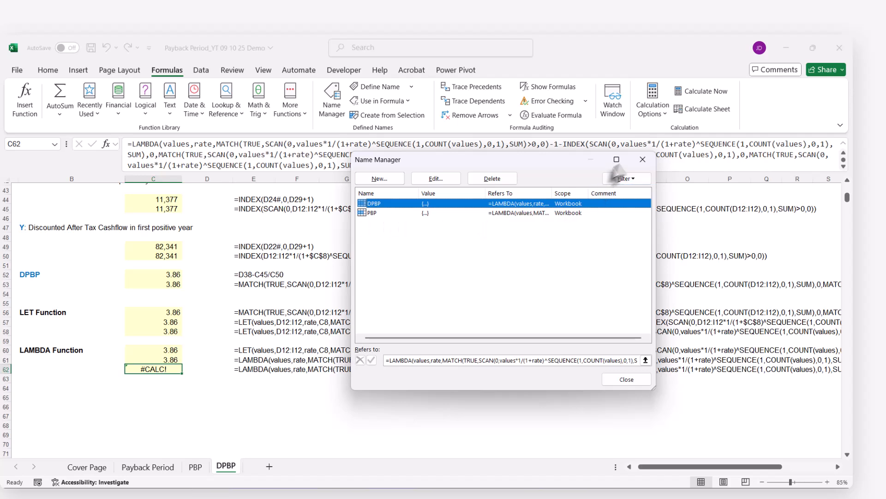
{"action": "left_click", "coordinate": [642, 159]}
Enter =DPBP(D12:I12,C8) in K12 of the DPBP sheet to test the named function.
{"action": "scroll", "coordinate": [558, 333], "scroll_direction": "up", "scroll_amount": 4}
{"action": "scroll", "coordinate": [559, 334], "scroll_direction": "up", "scroll_amount": 10}
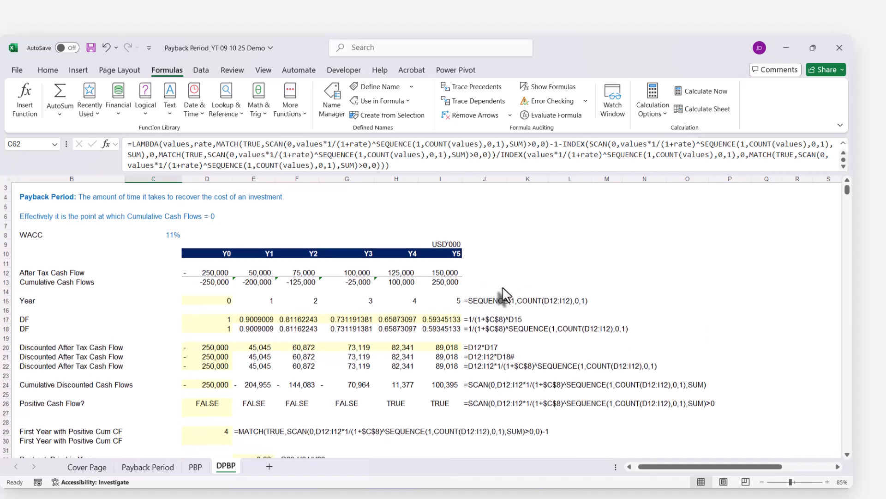
{"action": "scroll", "coordinate": [531, 296], "scroll_direction": "down", "scroll_amount": 1}
{"action": "left_click", "coordinate": [522, 265]}
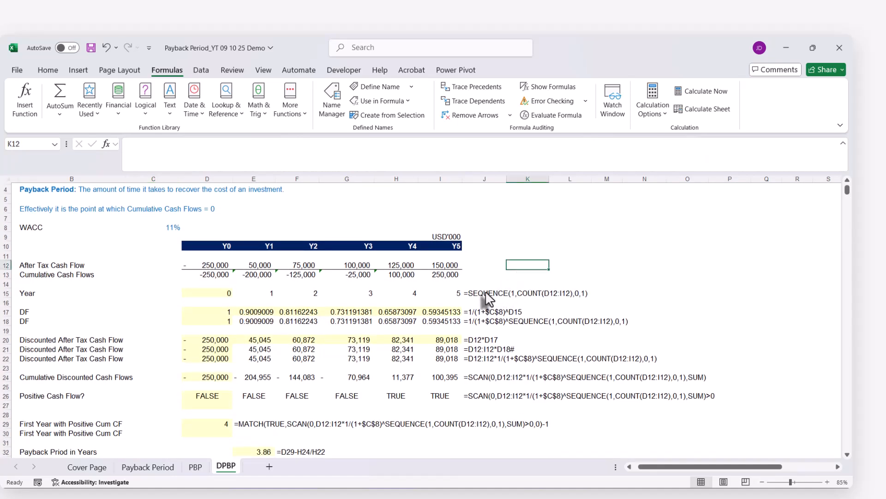
{"action": "type", "text": "="}
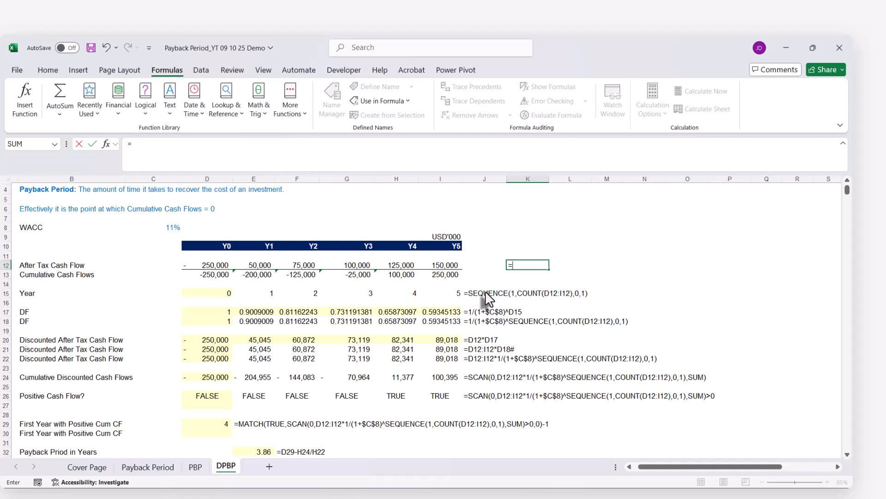
{"action": "type", "text": "dp"}
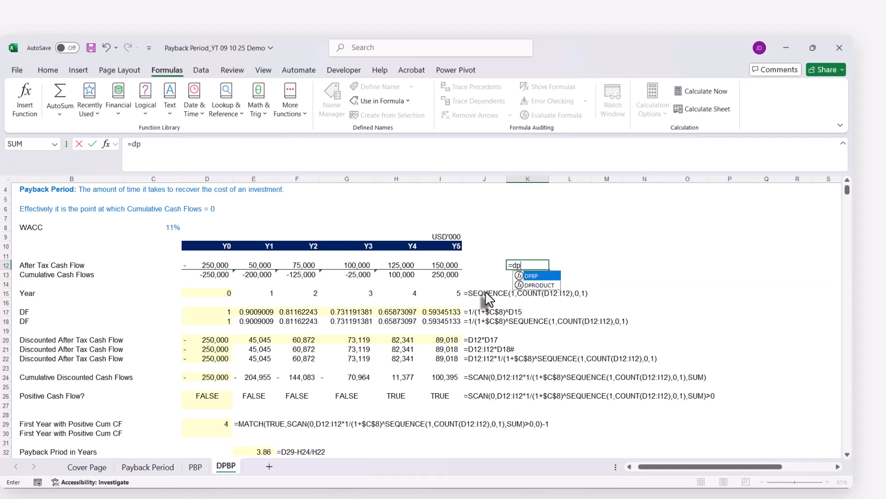
{"action": "key", "text": "Tab"}
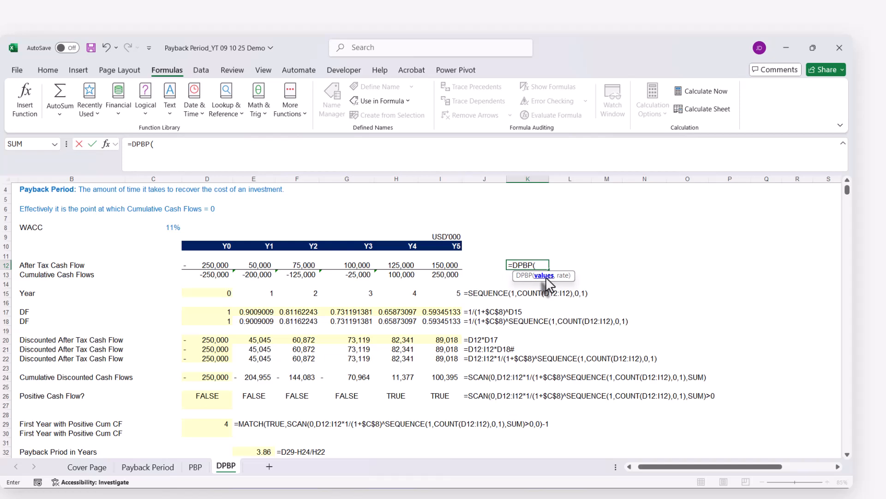
{"action": "left_click_drag", "start_coordinate": [198, 267], "coordinate": [437, 265]}
{"action": "type", "text": ","}
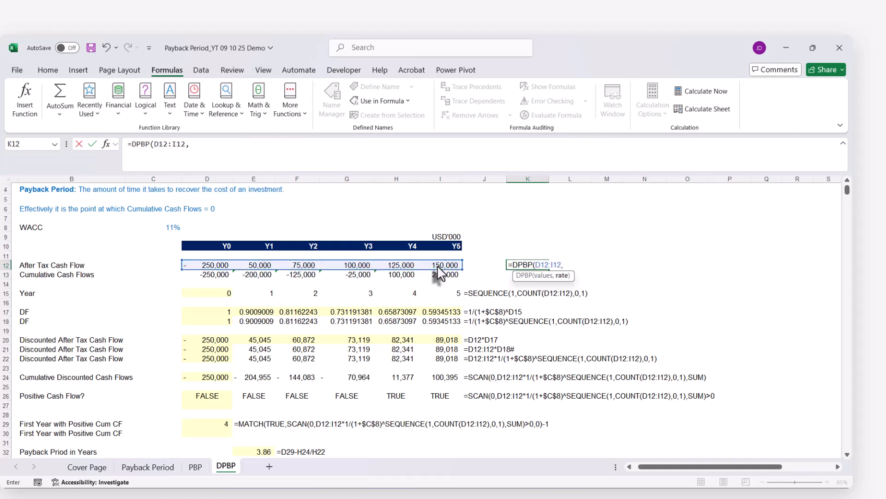
{"action": "left_click", "coordinate": [166, 228]}
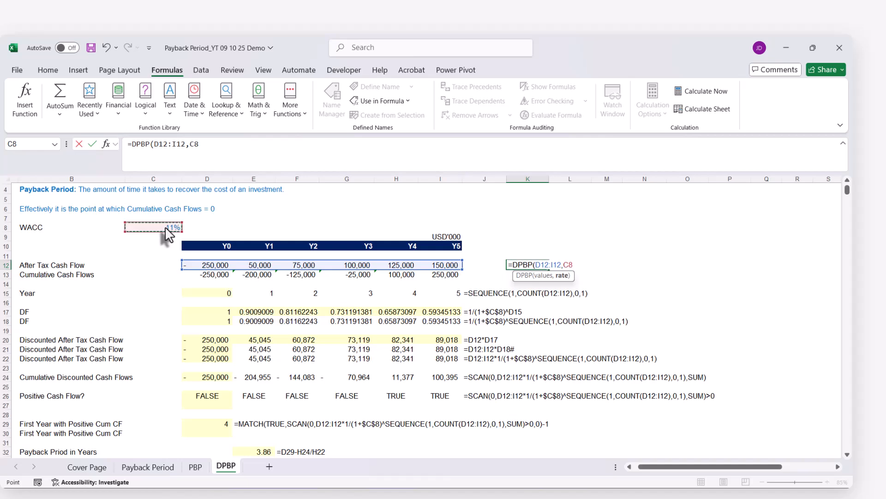
{"action": "type", "text": ")"}
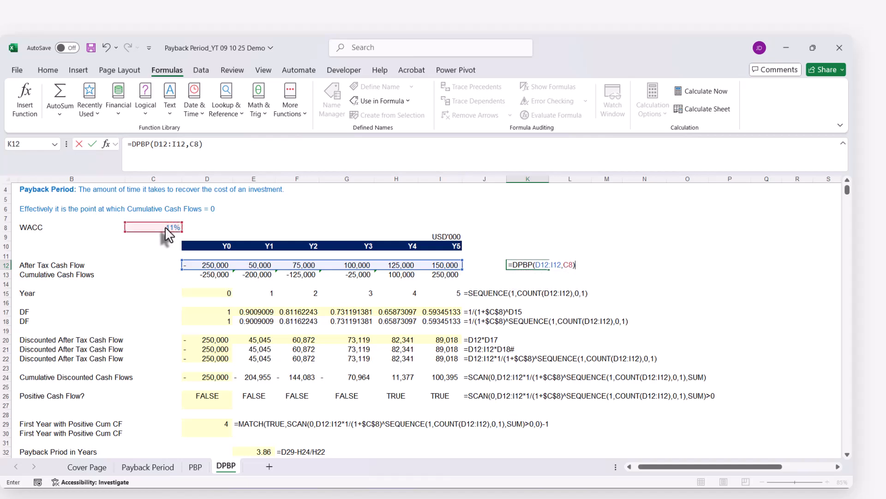
{"action": "key", "text": "ctrl+Return"}
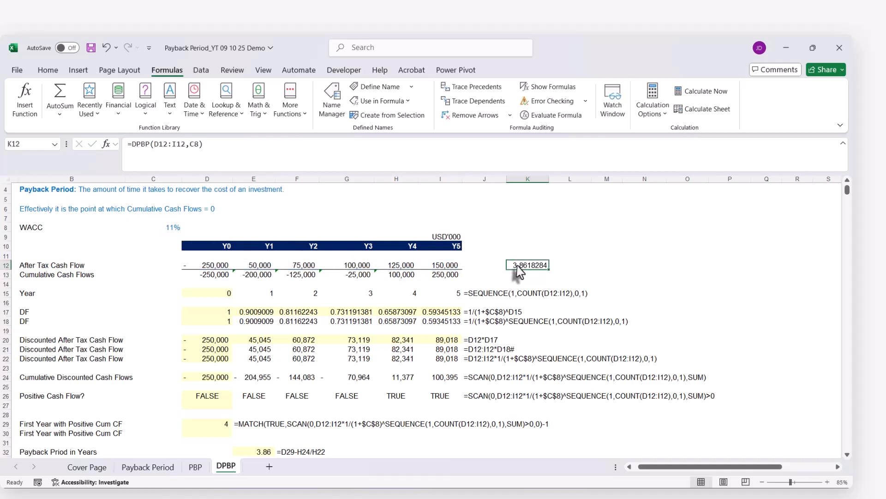
Compare K12's DPBP result with the payback period in E32 and inspect K12's formula arguments.
{"action": "scroll", "coordinate": [507, 286], "scroll_direction": "down", "scroll_amount": 4}
{"action": "left_click", "coordinate": [248, 342]}
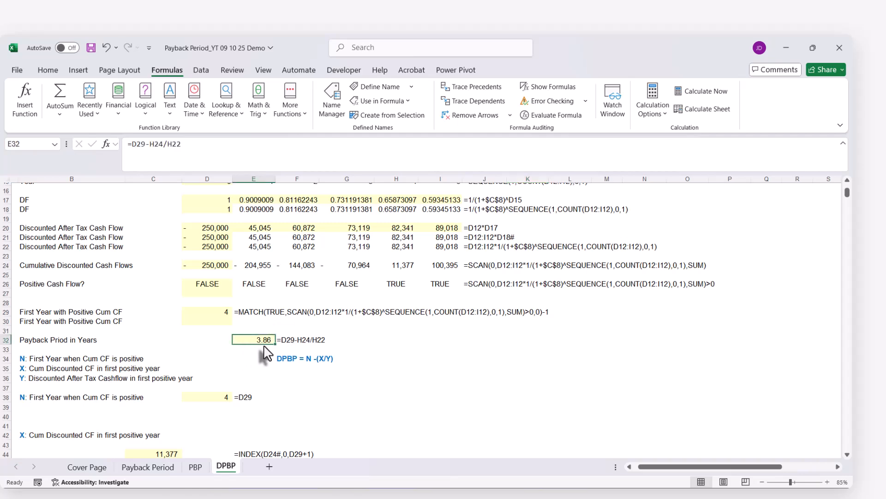
{"action": "scroll", "coordinate": [266, 353], "scroll_direction": "up", "scroll_amount": 5}
{"action": "left_click", "coordinate": [518, 296]}
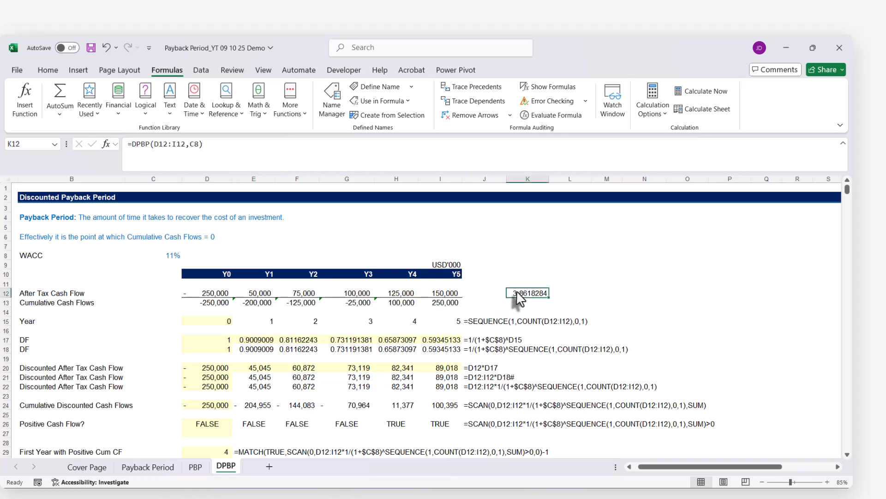
{"action": "double_click", "coordinate": [518, 294]}
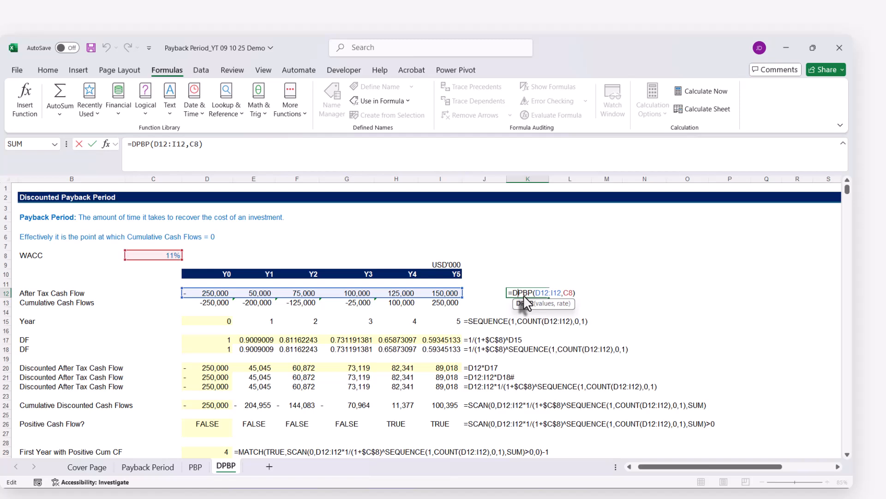
{"action": "key", "text": "Escape"}
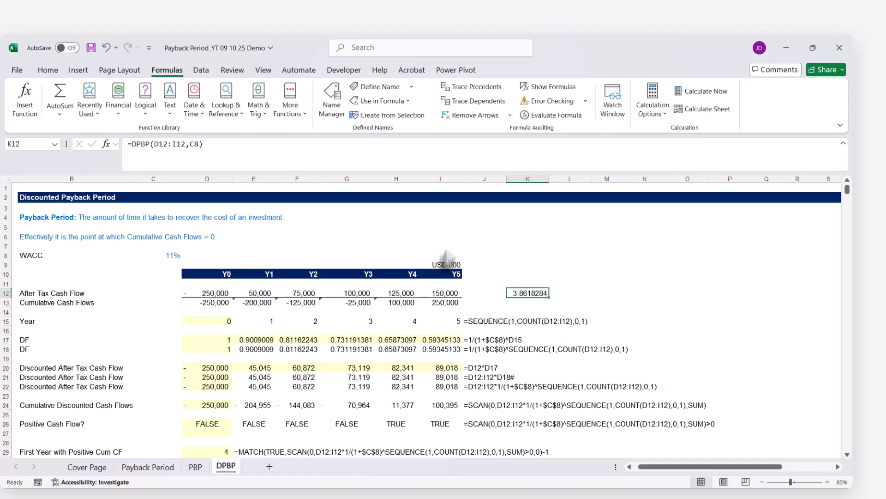
{"action": "scroll", "coordinate": [538, 369], "scroll_direction": "down", "scroll_amount": 4}
{"action": "scroll", "coordinate": [531, 366], "scroll_direction": "up", "scroll_amount": 4}
{"action": "left_click", "coordinate": [196, 467]}
{"action": "left_click", "coordinate": [227, 467]}
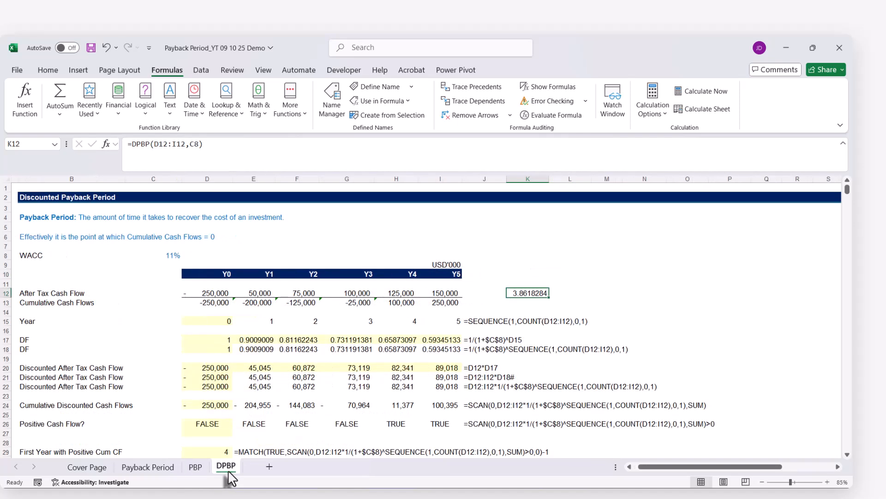
Replace the rate argument C8 with 0 in K12's DPBP formula and commit it.
{"action": "double_click", "coordinate": [521, 294]}
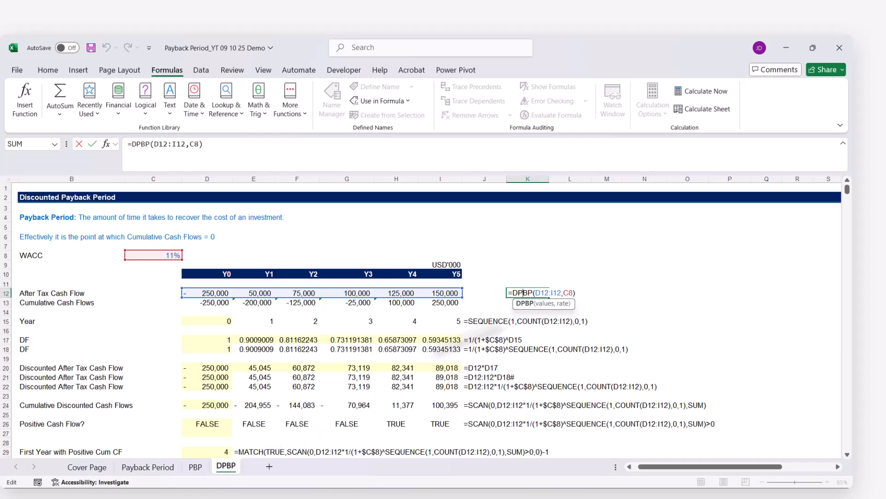
{"action": "left_click", "coordinate": [566, 303]}
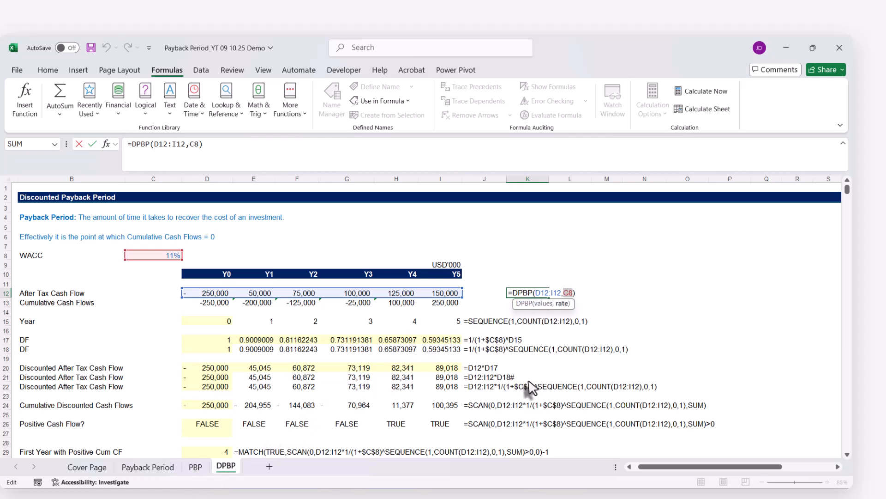
{"action": "key", "text": "Return"}
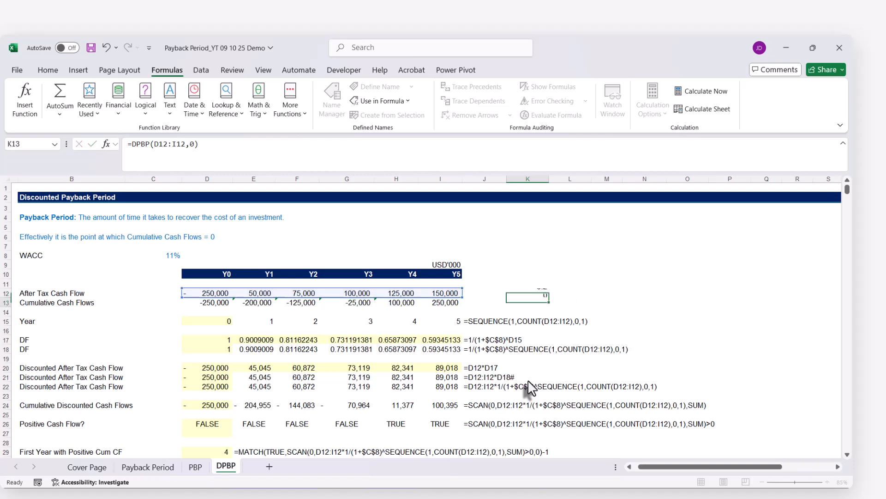
{"action": "left_click", "coordinate": [537, 297]}
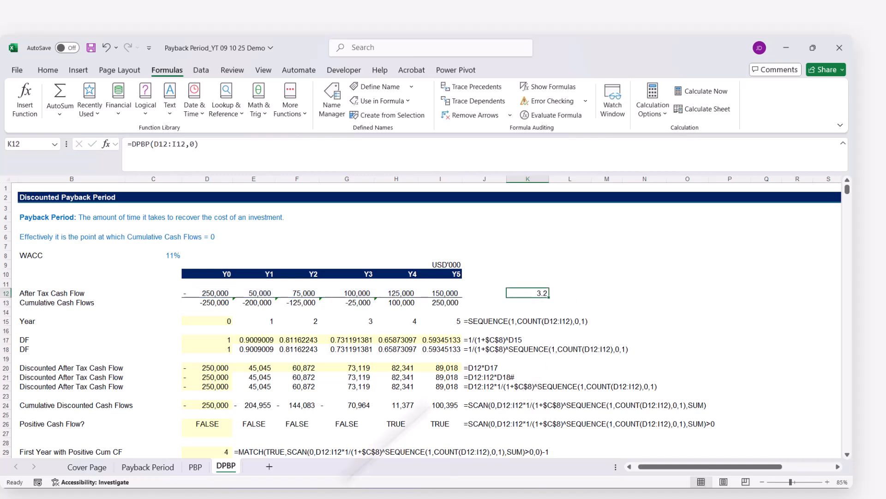
Check the undiscounted payback period in E28 of the PBP sheet against K12's zero-rate result, ending back on the DPBP sheet.
{"action": "left_click", "coordinate": [195, 466]}
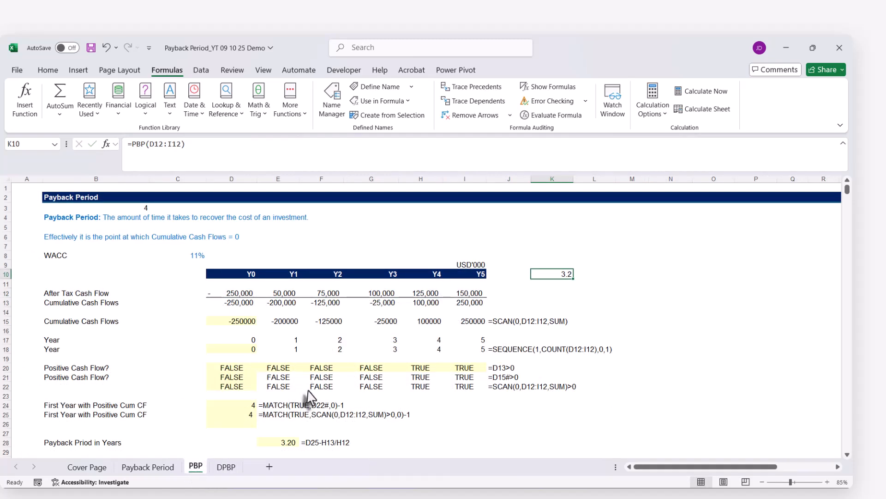
{"action": "left_click", "coordinate": [281, 389]}
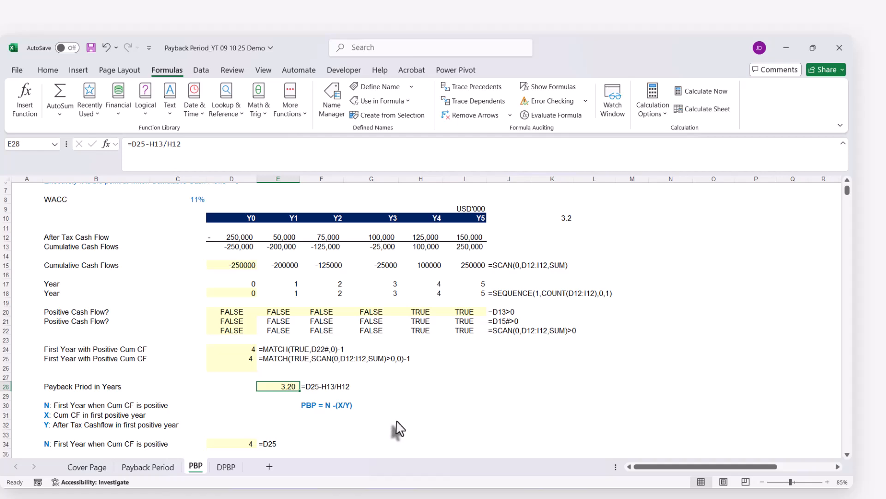
{"action": "scroll", "coordinate": [397, 428], "scroll_direction": "up", "scroll_amount": 2}
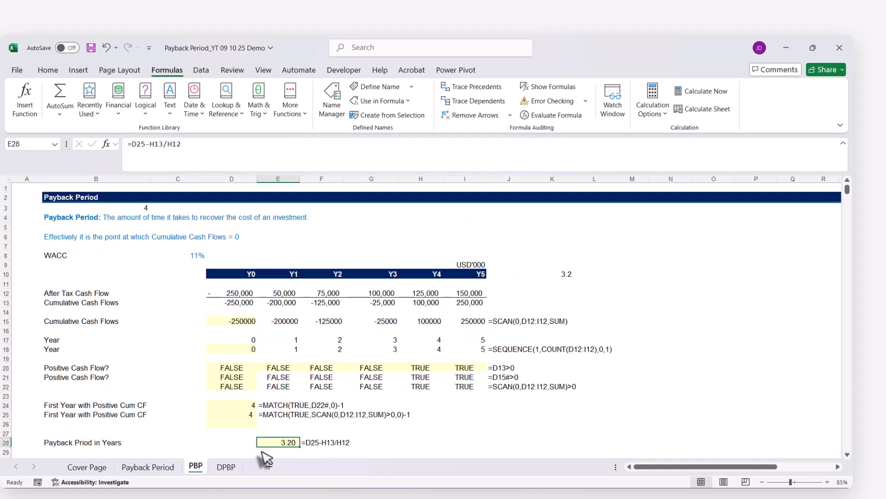
{"action": "left_click", "coordinate": [227, 467]}
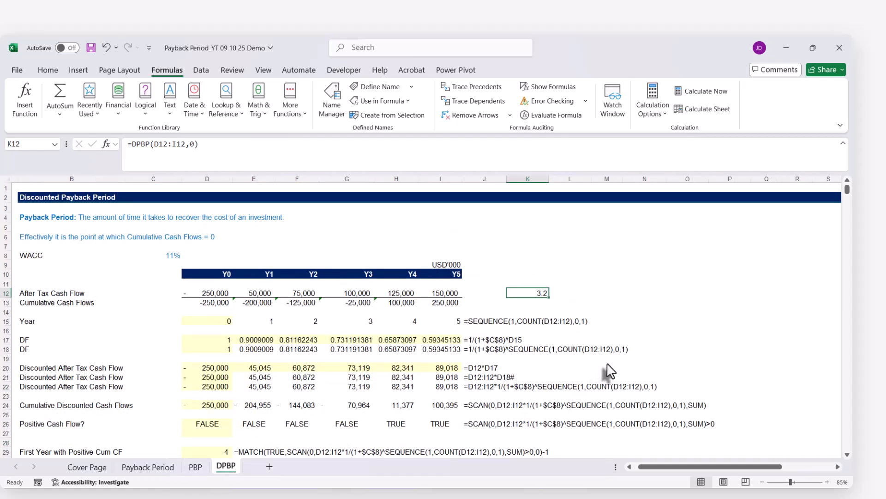
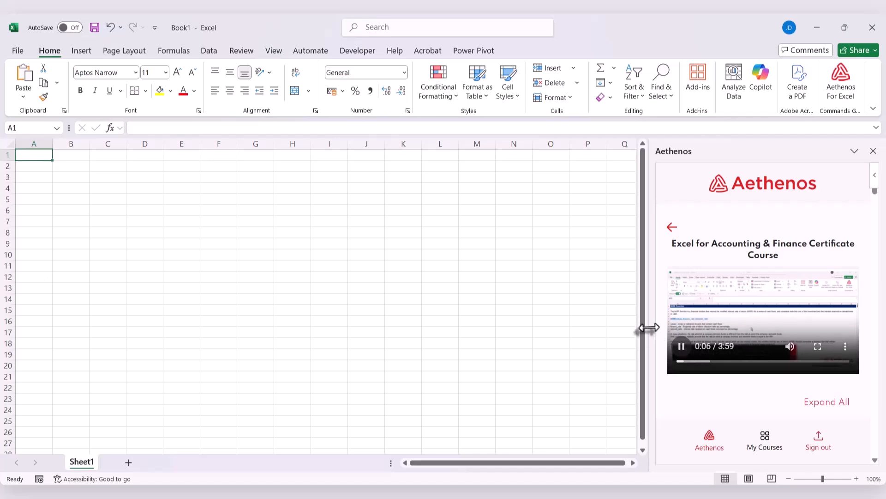
Widen the Aethenos course pane and pop the MIRR Function lecture video out into picture-in-picture.
{"action": "left_click_drag", "start_coordinate": [646, 328], "coordinate": [459, 316]}
{"action": "scroll", "coordinate": [587, 319], "scroll_direction": "down", "scroll_amount": 3}
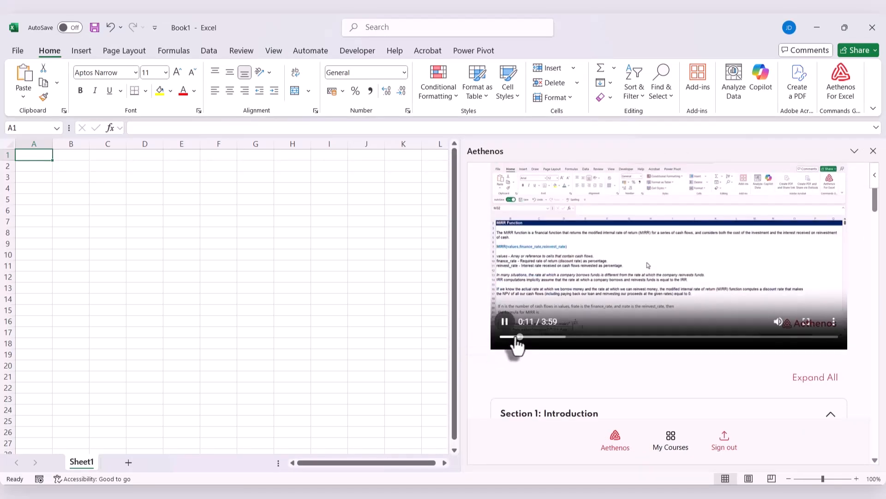
{"action": "left_click_drag", "start_coordinate": [516, 338], "coordinate": [476, 338]}
{"action": "scroll", "coordinate": [475, 338], "scroll_direction": "up", "scroll_amount": 1}
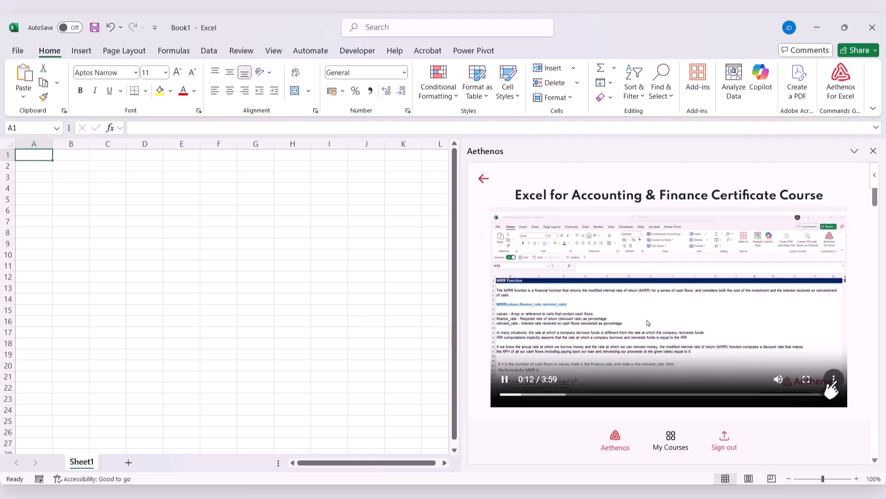
{"action": "left_click", "coordinate": [834, 379]}
{"action": "left_click", "coordinate": [796, 378]}
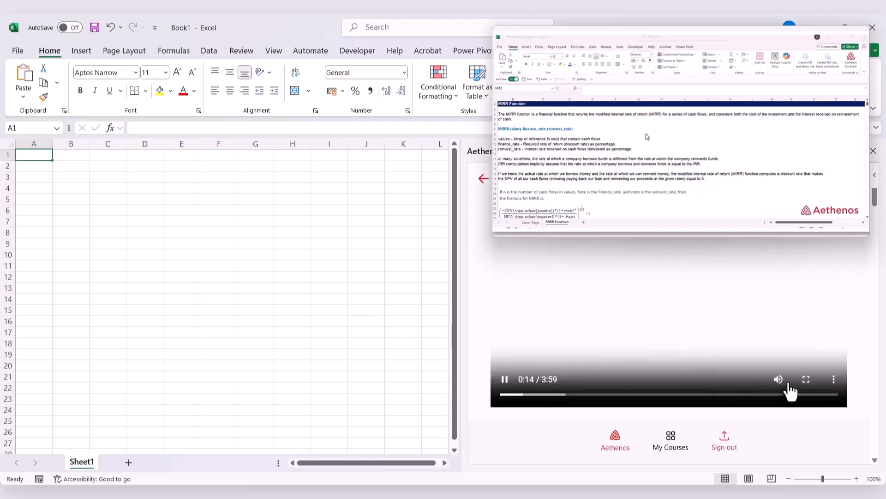
Load MIRR Function_Lecture.xlsx from the lecture's resources into the workbook and display its MIRR Function sheet.
{"action": "scroll", "coordinate": [694, 383], "scroll_direction": "down", "scroll_amount": 3}
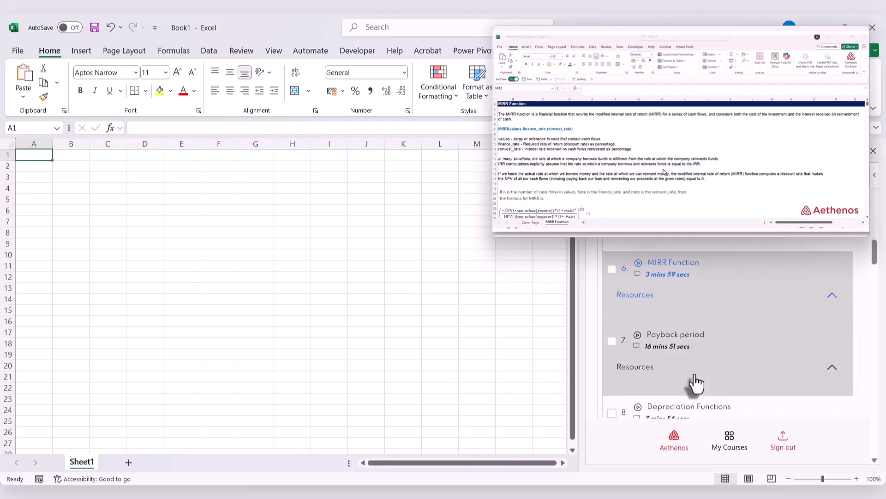
{"action": "left_click", "coordinate": [832, 296]}
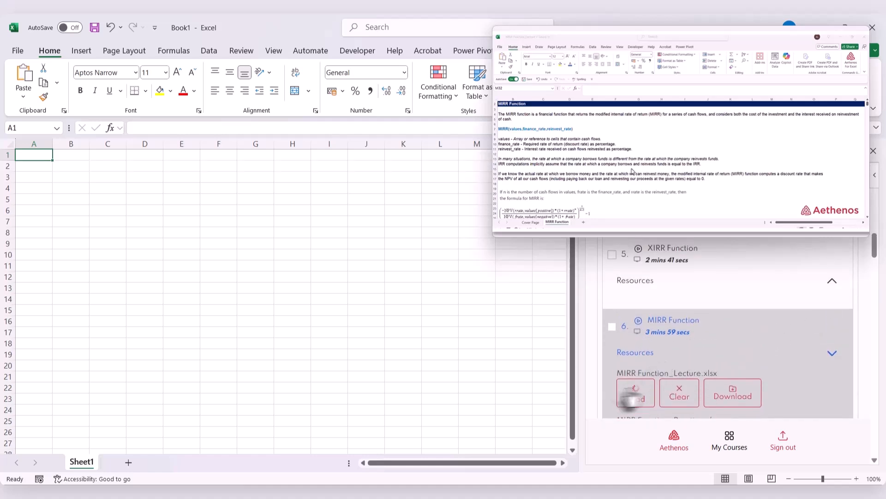
{"action": "left_click", "coordinate": [635, 395]}
{"action": "left_click", "coordinate": [191, 463]}
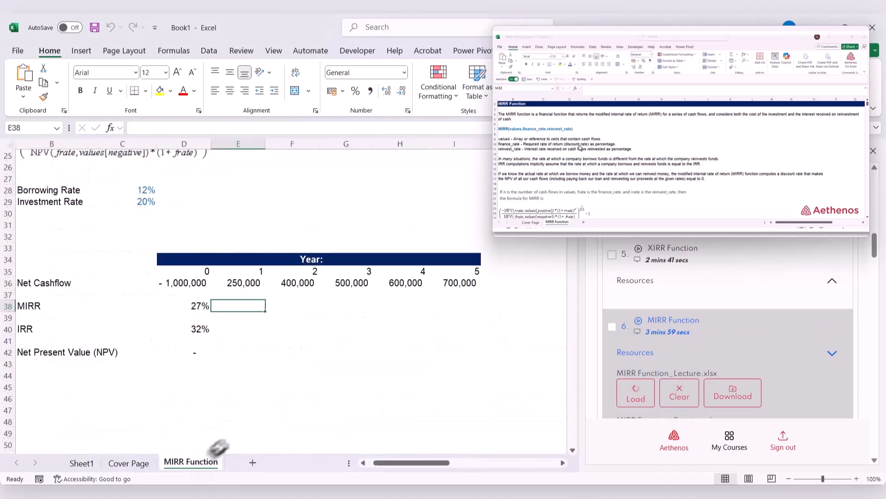
{"action": "scroll", "coordinate": [302, 386], "scroll_direction": "up", "scroll_amount": 2}
{"action": "scroll", "coordinate": [302, 386], "scroll_direction": "up", "scroll_amount": 1}
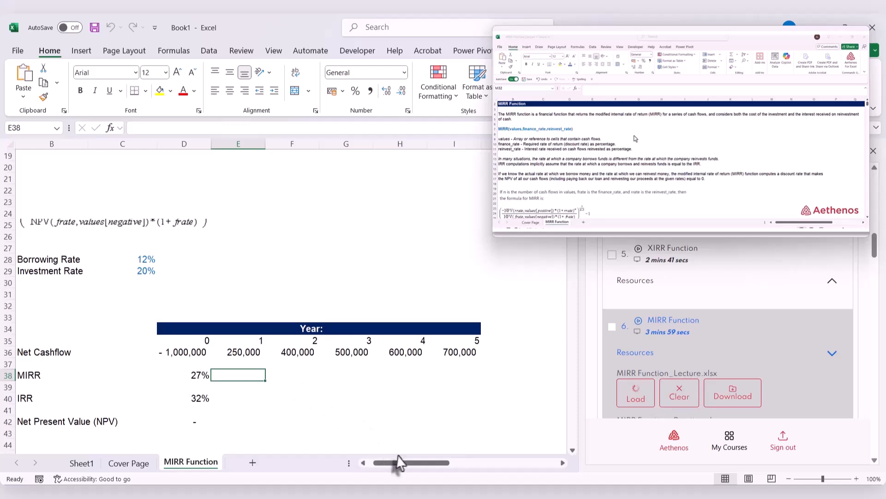
{"action": "left_click_drag", "start_coordinate": [395, 463], "coordinate": [390, 463]}
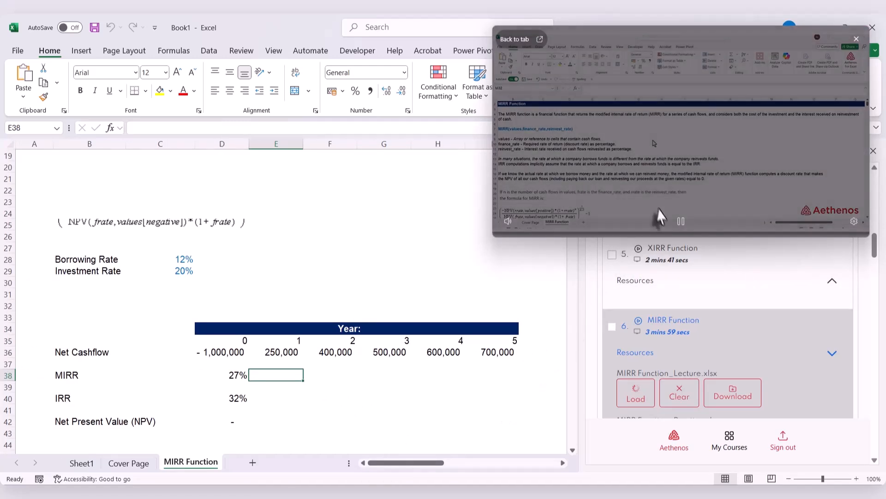
Enlarge the floating lecture video and show the function explanation at the start of the MIRR Function sheet.
{"action": "left_click_drag", "start_coordinate": [660, 237], "coordinate": [669, 290]}
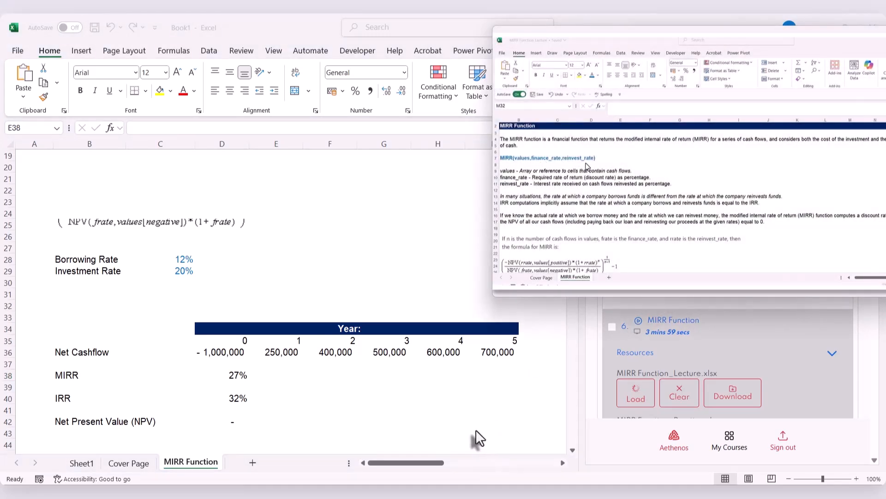
{"action": "scroll", "coordinate": [475, 429], "scroll_direction": "up", "scroll_amount": 3}
{"action": "scroll", "coordinate": [475, 430], "scroll_direction": "up", "scroll_amount": 3}
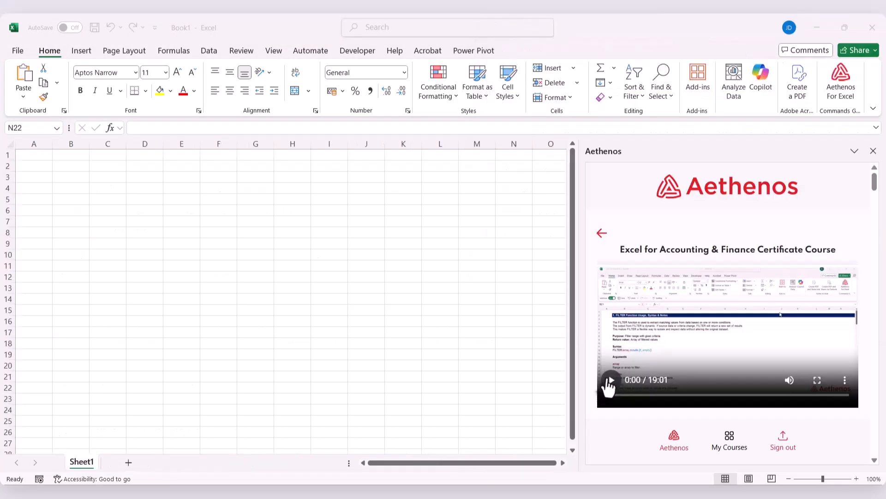
{"action": "left_click", "coordinate": [611, 380]}
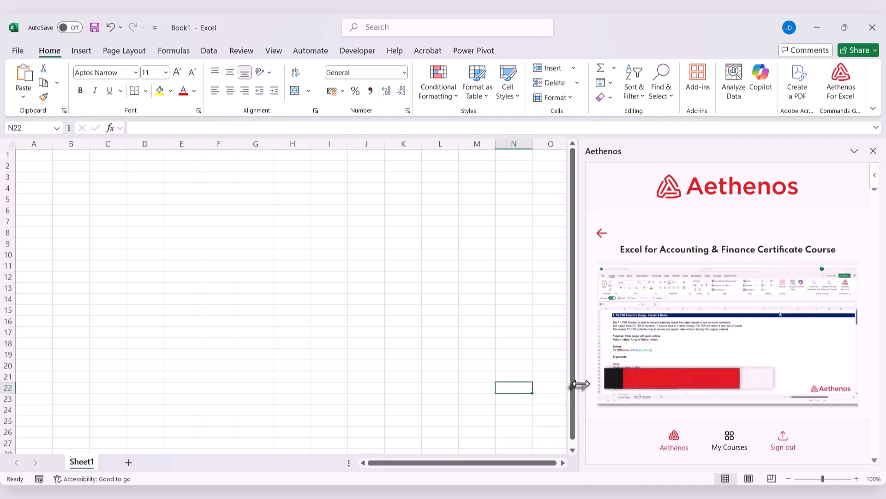
Widen the Aethenos pane and play the Excel Beginner to Advanced Certificate Course lecture in picture-in-picture.
{"action": "left_click_drag", "start_coordinate": [577, 384], "coordinate": [429, 394]}
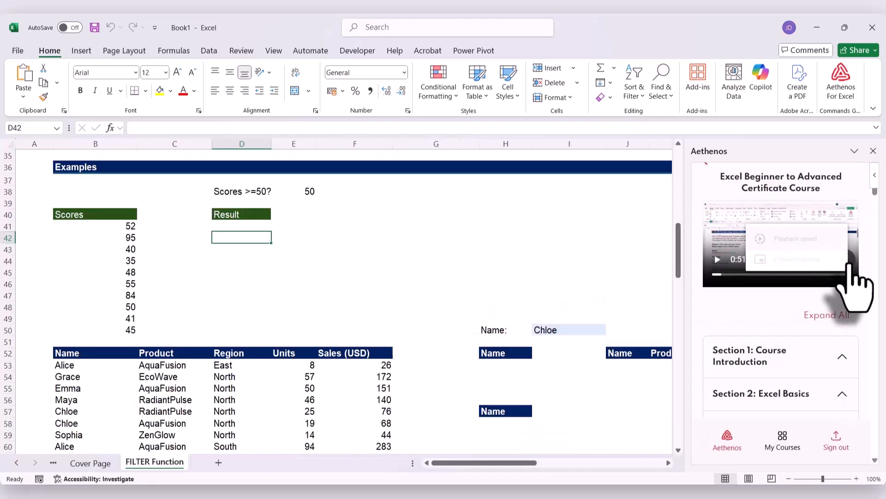
{"action": "left_click", "coordinate": [849, 264]}
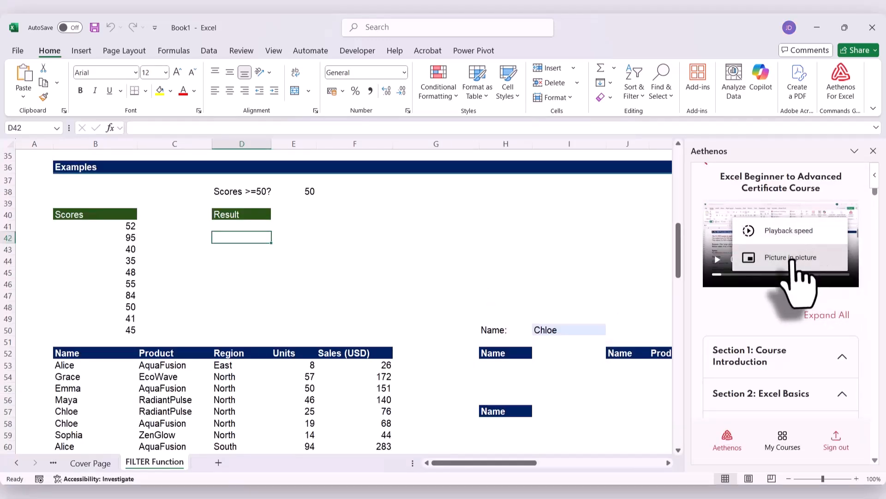
{"action": "left_click", "coordinate": [790, 257]}
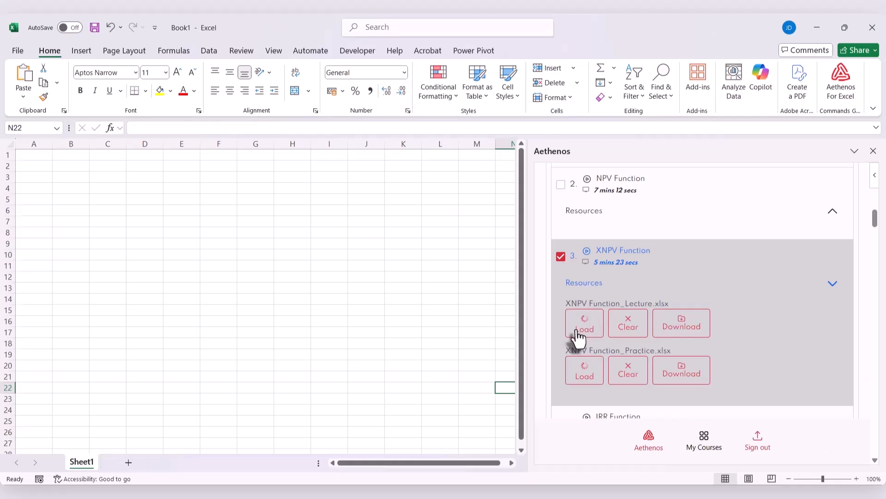
Load XNPV Function_Lecture.xlsx into the workbook and show its XNPV Function sheet with a narrower course pane.
{"action": "left_click", "coordinate": [579, 324]}
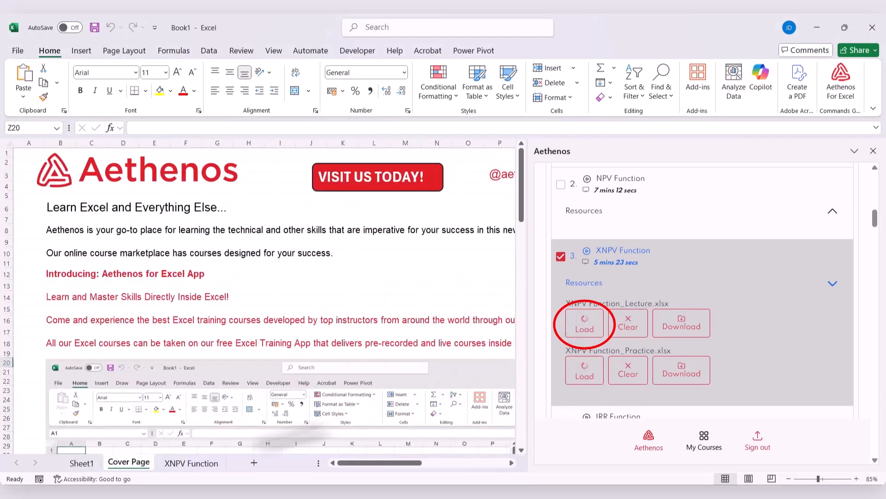
{"action": "left_click", "coordinate": [189, 462]}
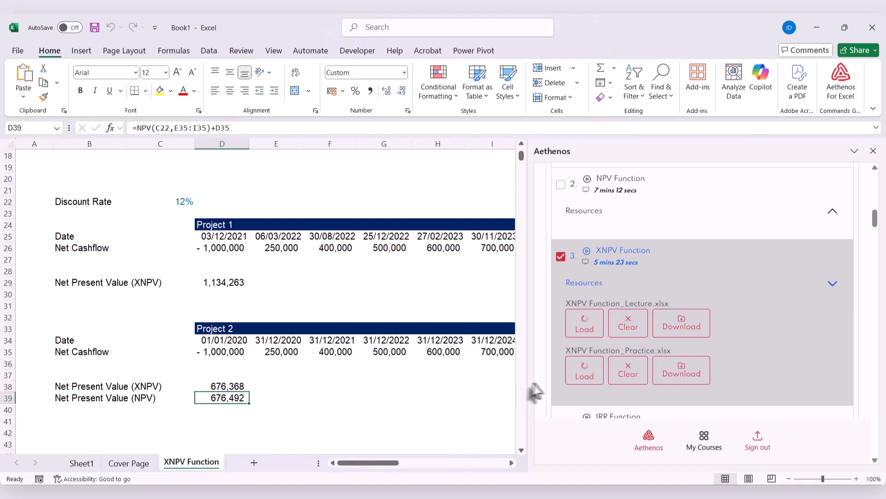
{"action": "left_click_drag", "start_coordinate": [526, 383], "coordinate": [597, 387]}
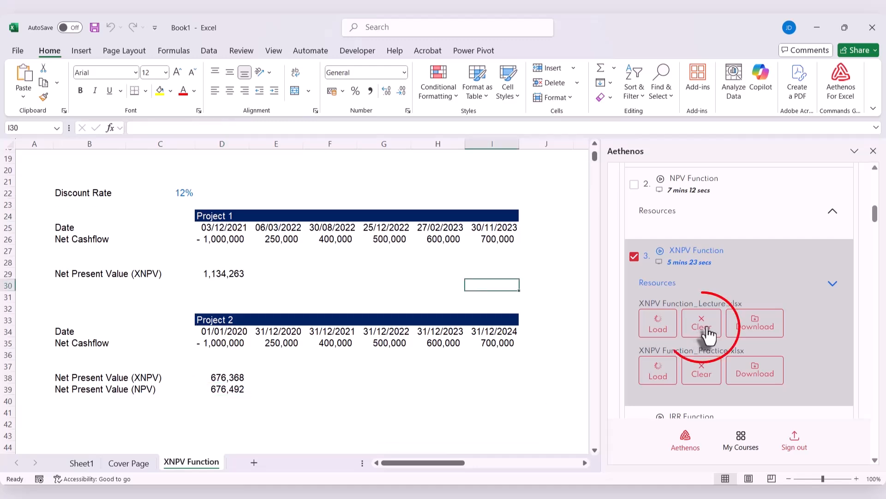
Clear the loaded XNPV lecture sheets, and both load IRR Function_Lecture.xlsx into the workbook and download it.
{"action": "left_click", "coordinate": [707, 328]}
{"action": "left_click", "coordinate": [655, 318]}
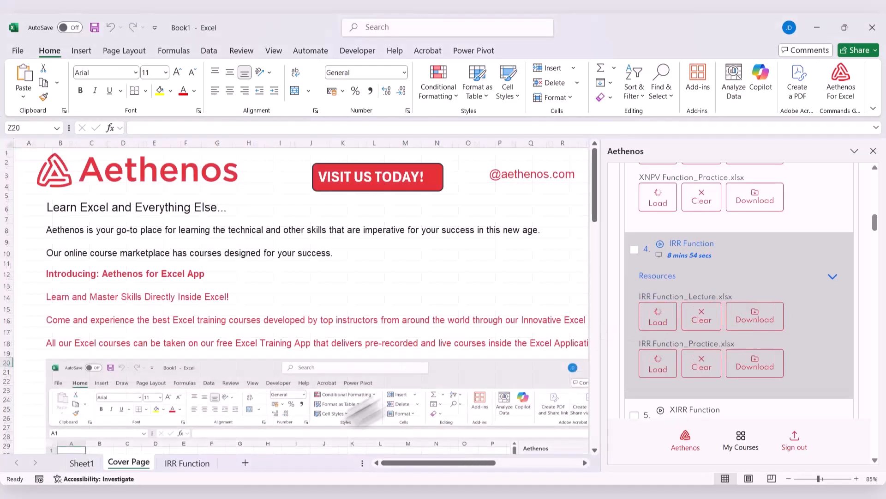
{"action": "left_click", "coordinate": [175, 463]}
{"action": "scroll", "coordinate": [324, 379], "scroll_direction": "up", "scroll_amount": 20}
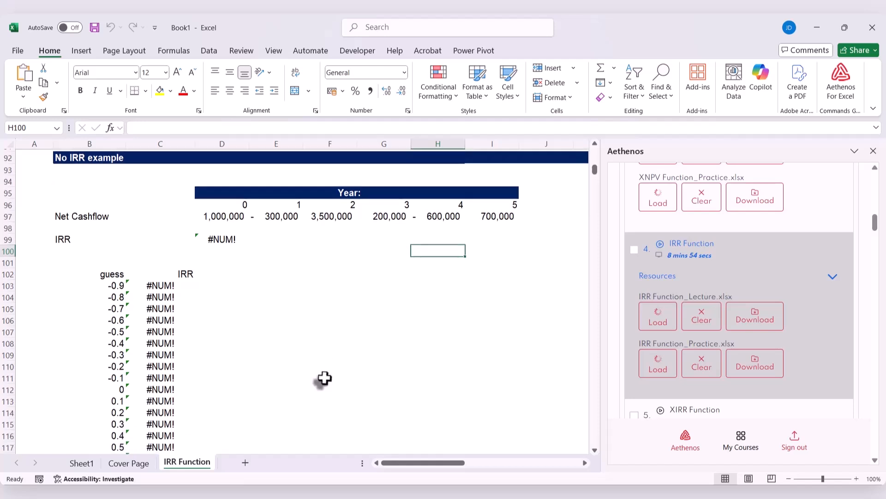
{"action": "left_click", "coordinate": [764, 319]}
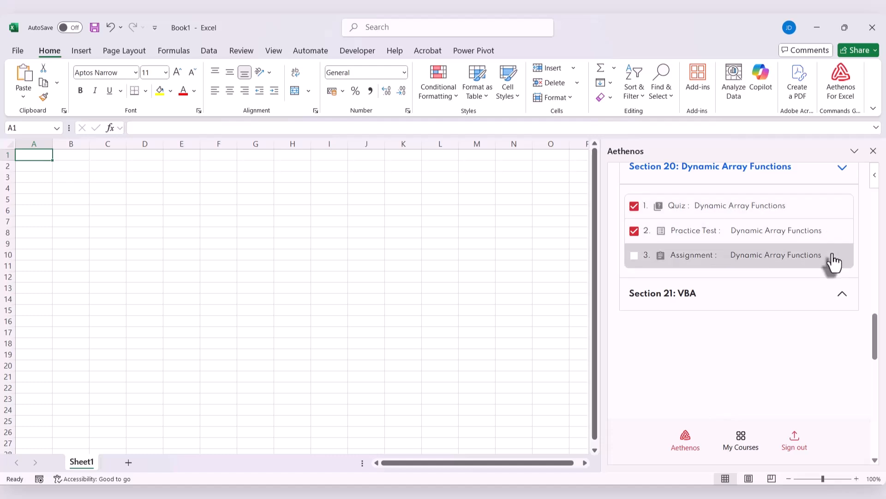
Expand Section 21: VBA in the course outline to examine its coding exercise.
{"action": "left_click", "coordinate": [841, 298]}
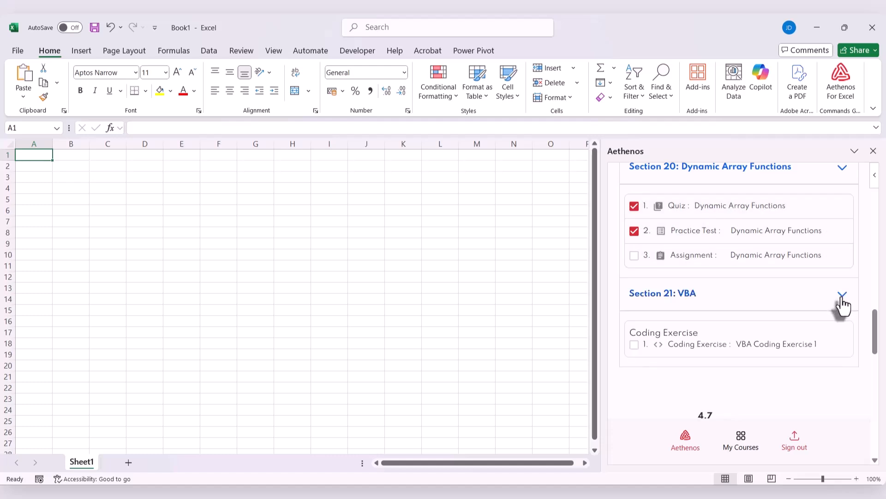
{"action": "scroll", "coordinate": [843, 306], "scroll_direction": "down", "scroll_amount": 1}
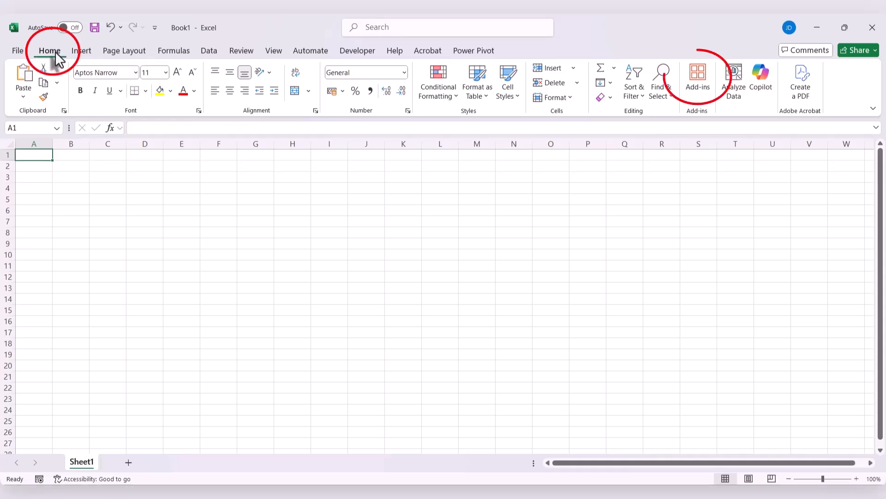
Search the Excel add-ins for "Aethen" and open the Aethenos for Excel add-in.
{"action": "left_click", "coordinate": [699, 102]}
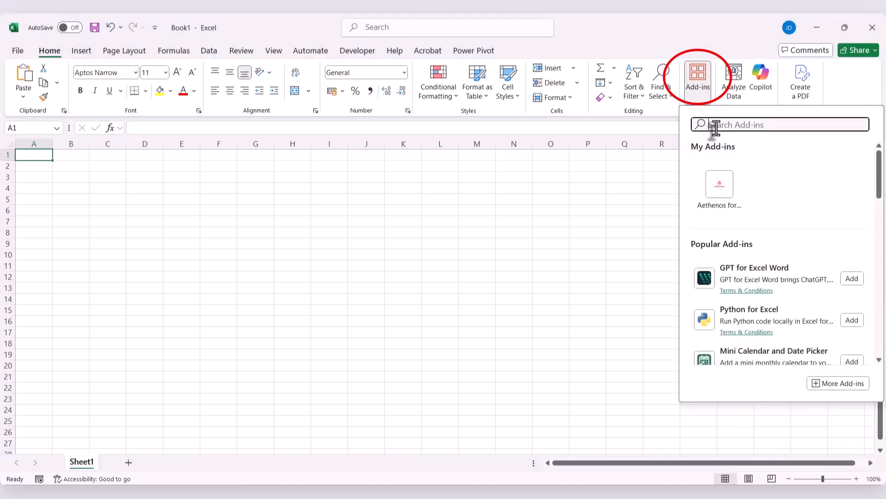
{"action": "type", "text": "A"}
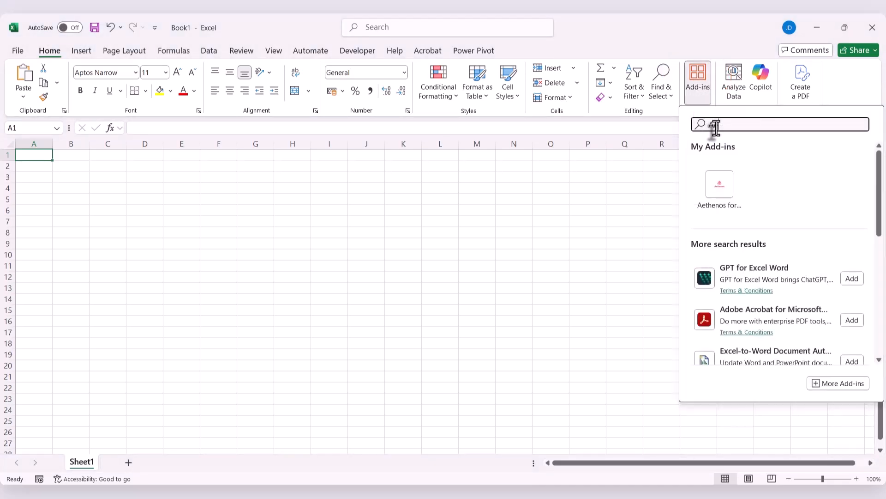
{"action": "type", "text": "ethen"}
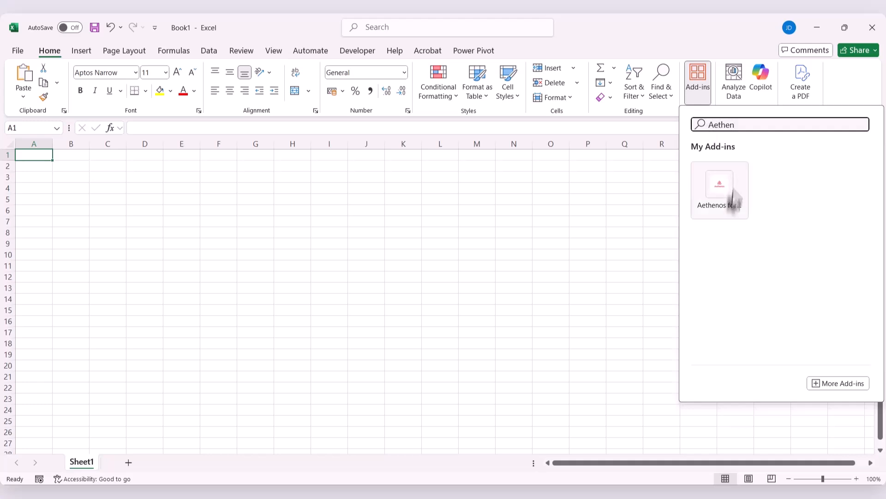
{"action": "left_click", "coordinate": [708, 203]}
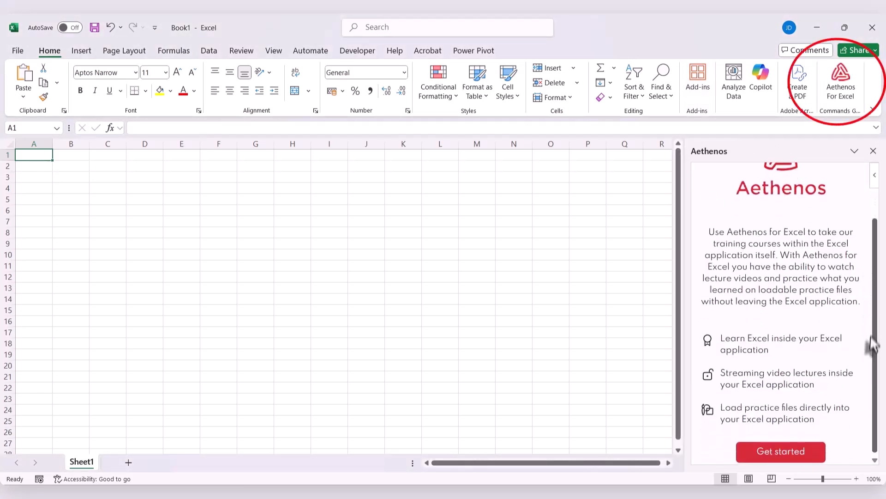
Log in to Aethenos with the prefilled credentials and browse the courses to Excel for Accounting & Finance Certificate Course.
{"action": "left_click", "coordinate": [782, 450]}
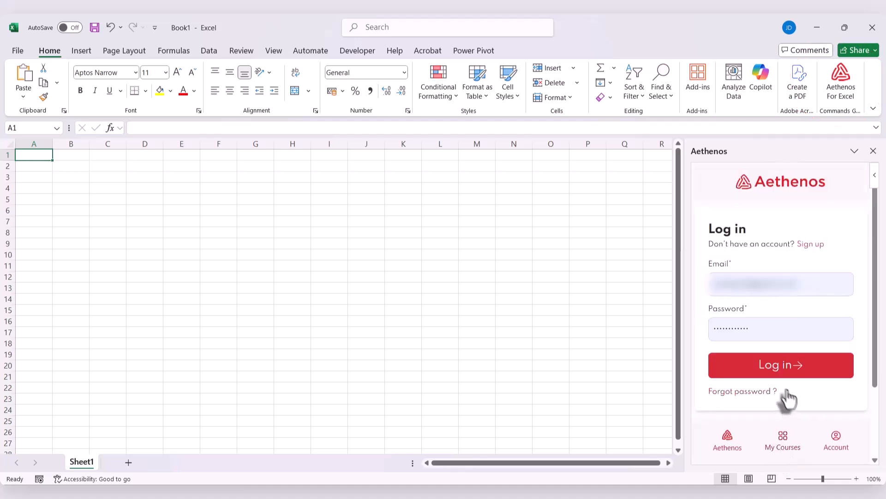
{"action": "left_click", "coordinate": [743, 371]}
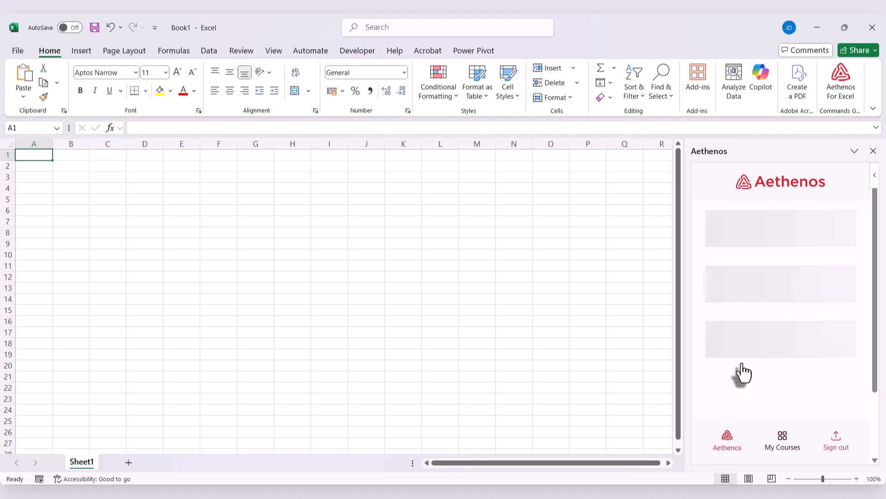
{"action": "scroll", "coordinate": [764, 279], "scroll_direction": "down", "scroll_amount": 5}
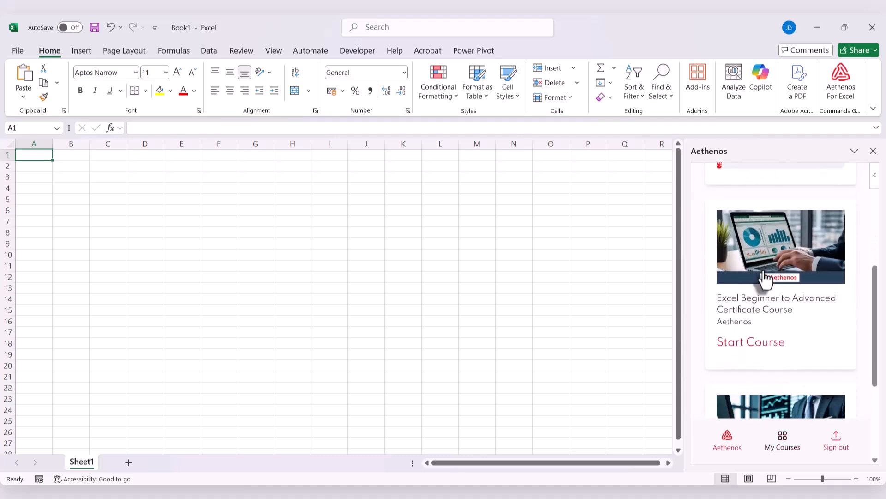
{"action": "scroll", "coordinate": [764, 277], "scroll_direction": "down", "scroll_amount": 1}
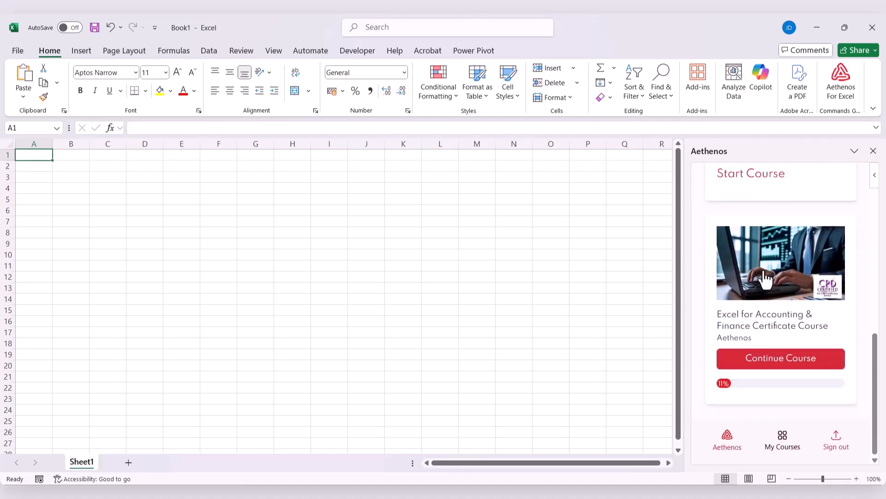